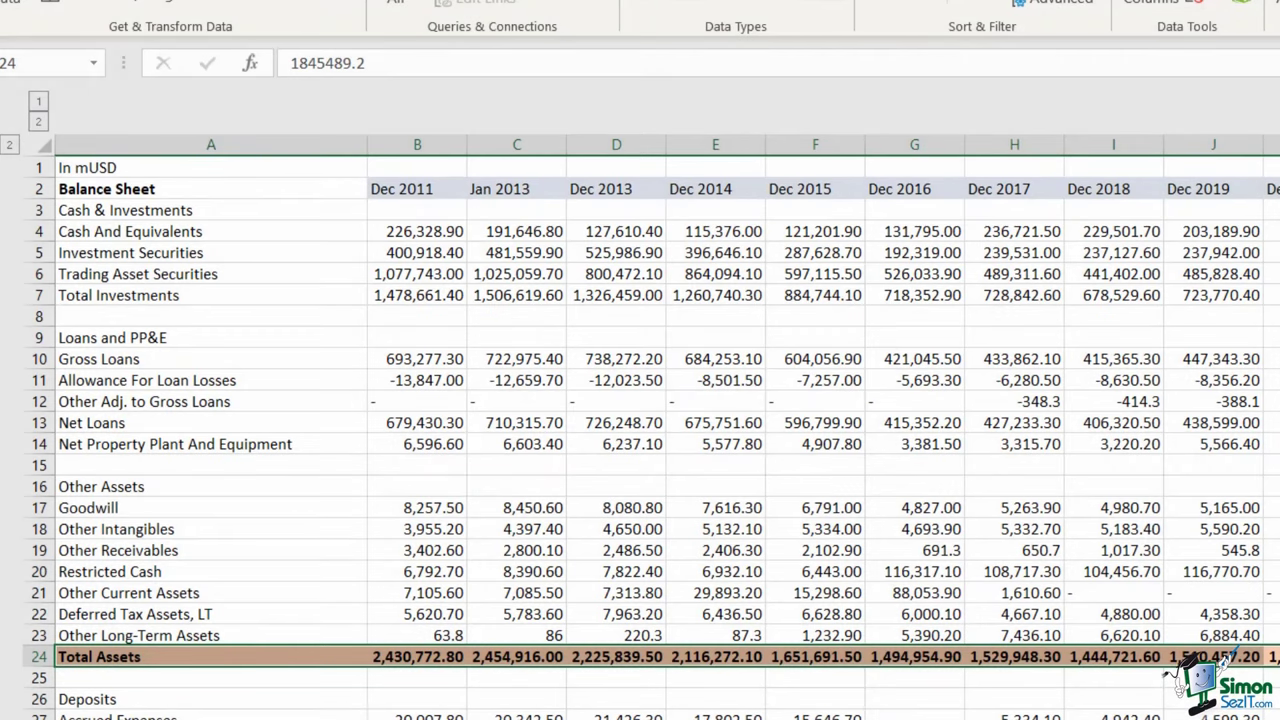
Highlight the Total Liabilities row and the Total Equity row of the balance sheet for review
scroll(1192, 662, down, 6)
drag(1270, 612, 242, 606)
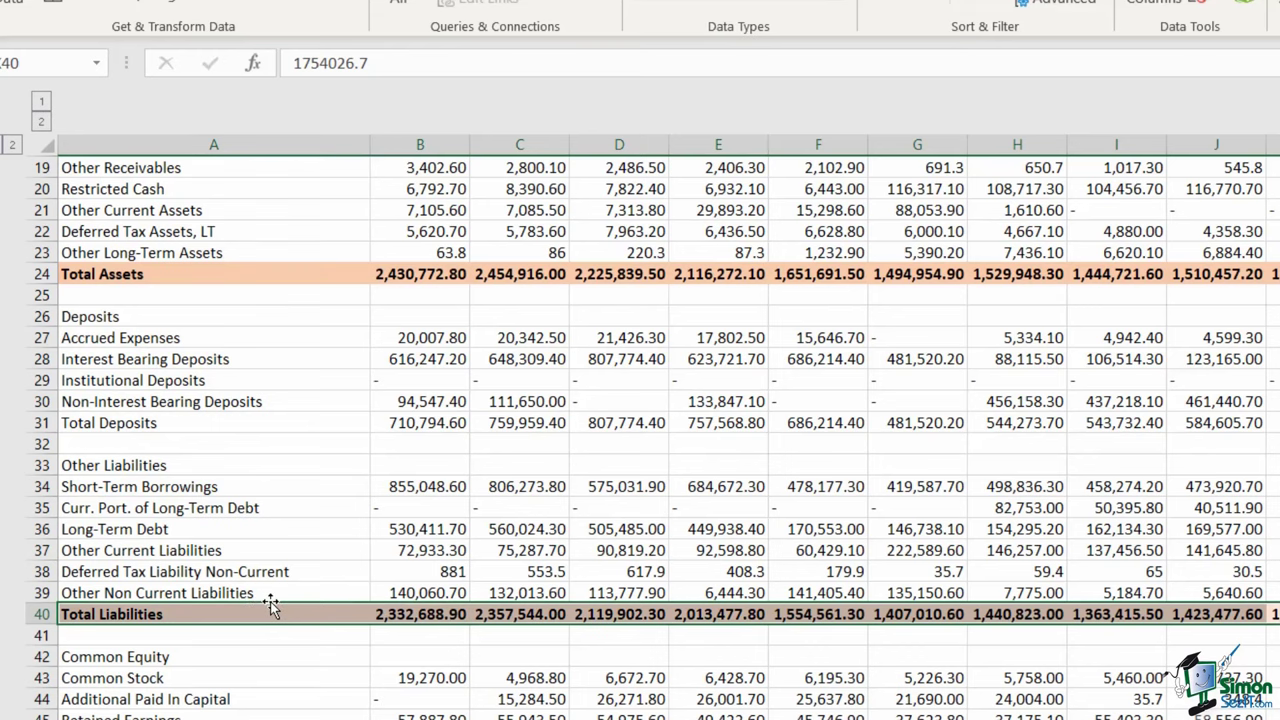
scroll(528, 606, down, 4)
drag(150, 593, 1278, 593)
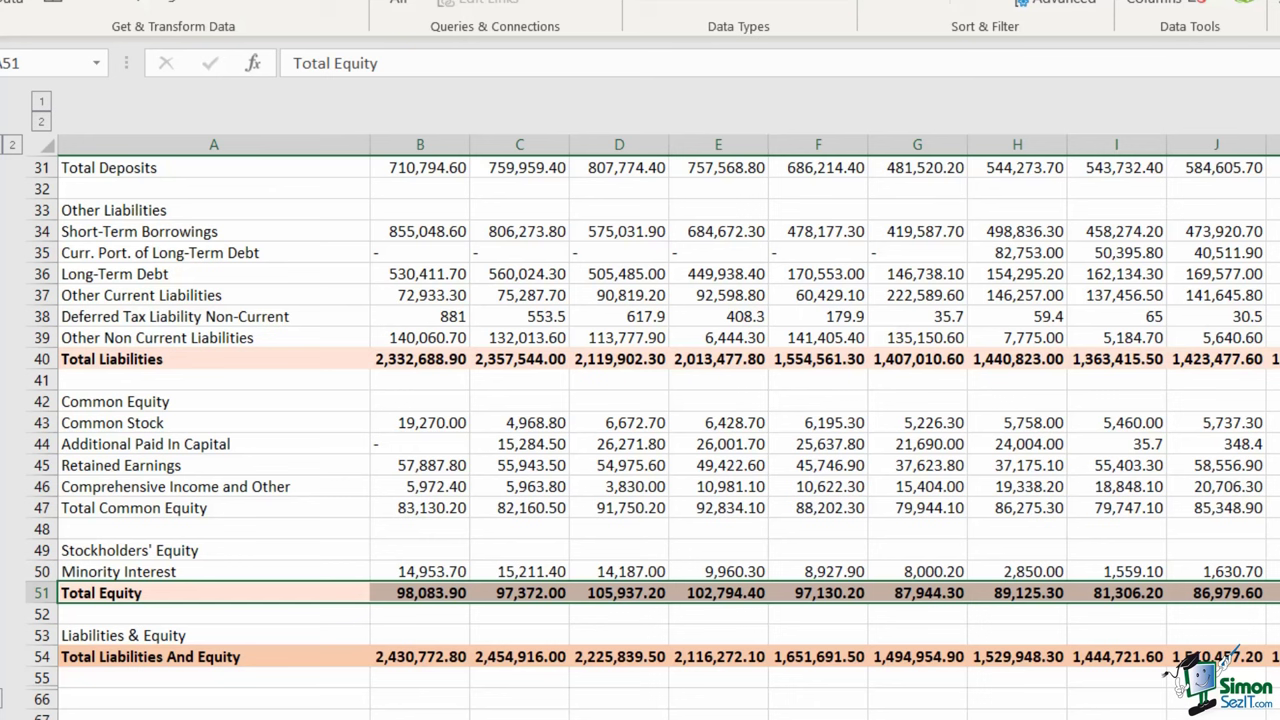
click(1274, 465)
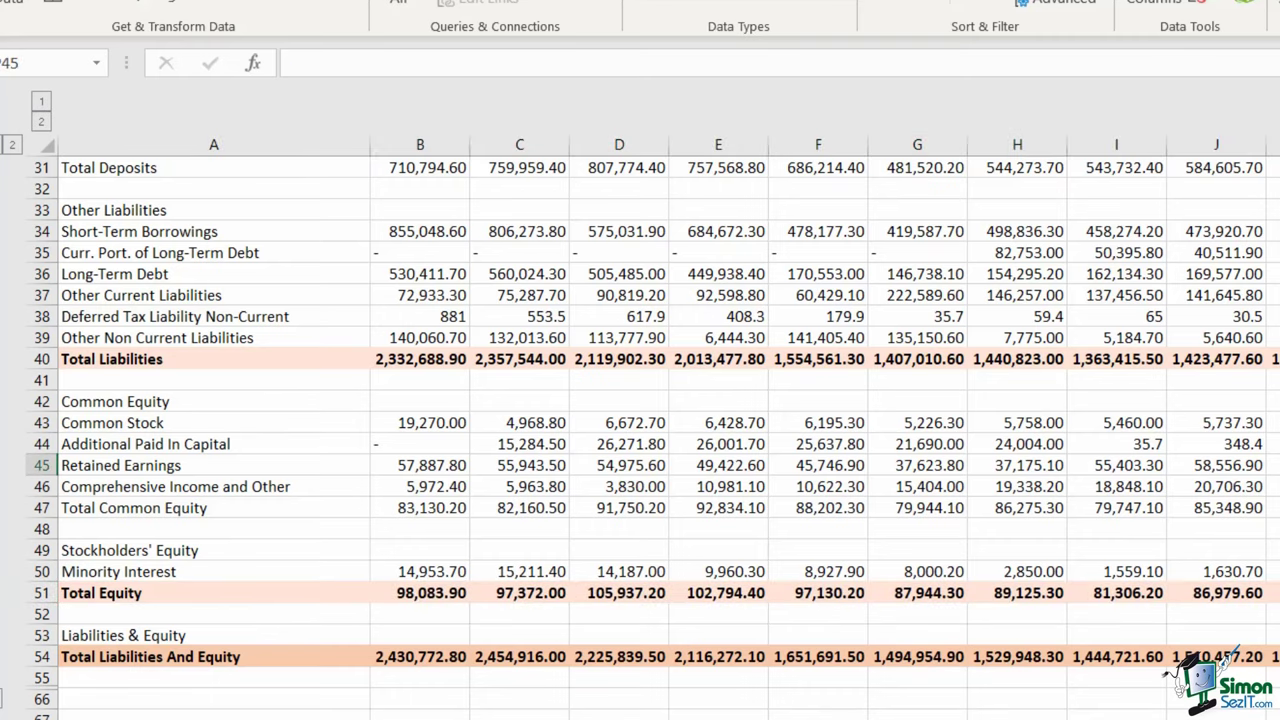
Examine the balance sheet's other assets, deposits, other liabilities and common equity sections
scroll(640, 430, up, 3)
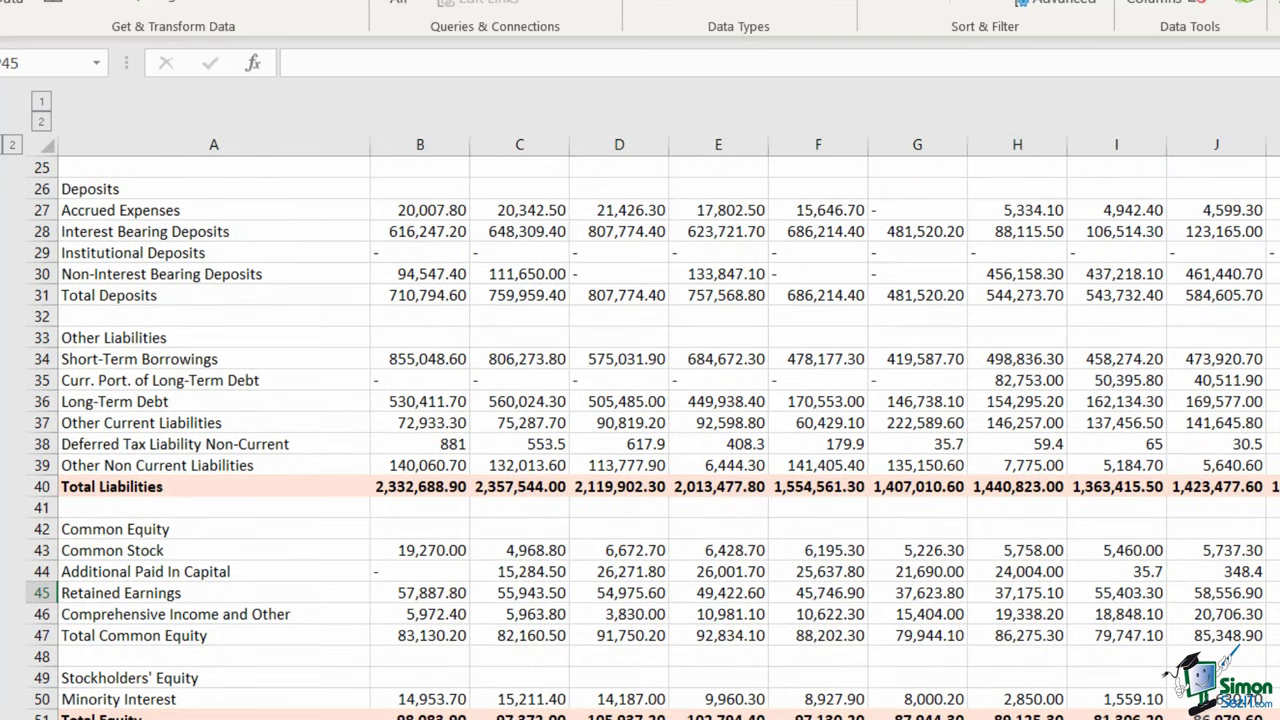
scroll(640, 430, down, 2)
scroll(640, 430, down, 1)
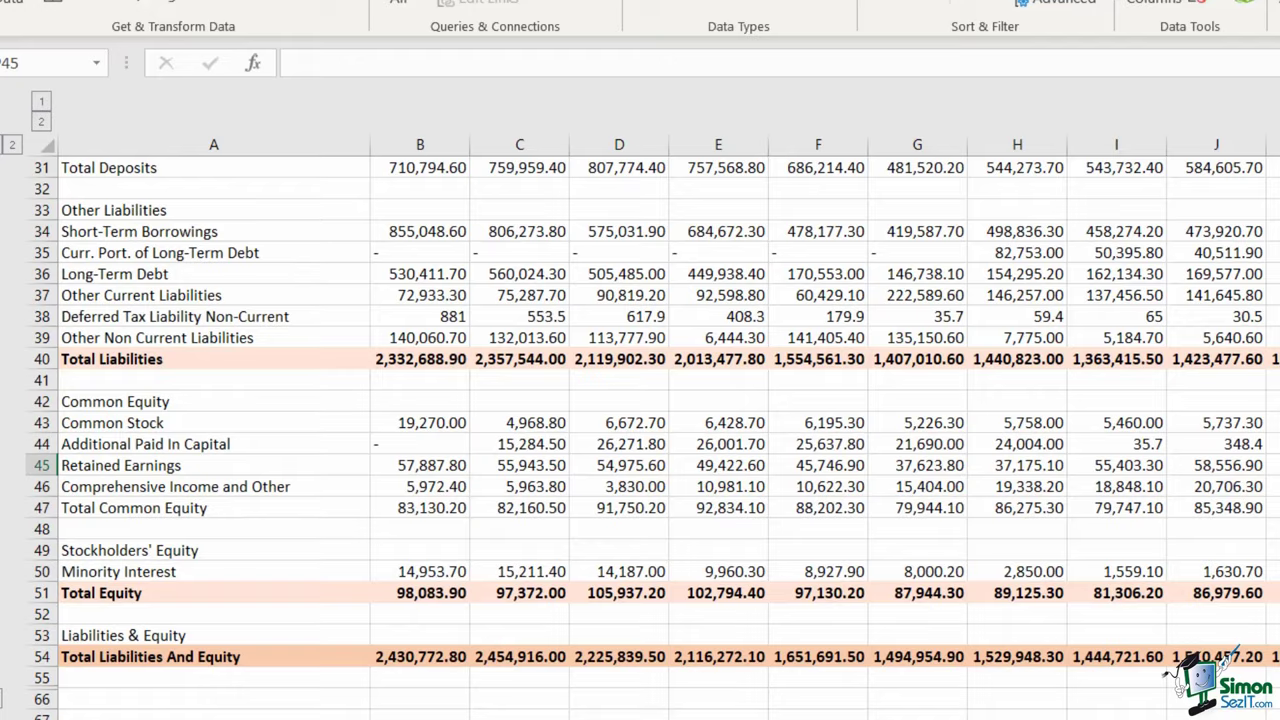
scroll(640, 430, up, 6)
scroll(1170, 677, down, 1)
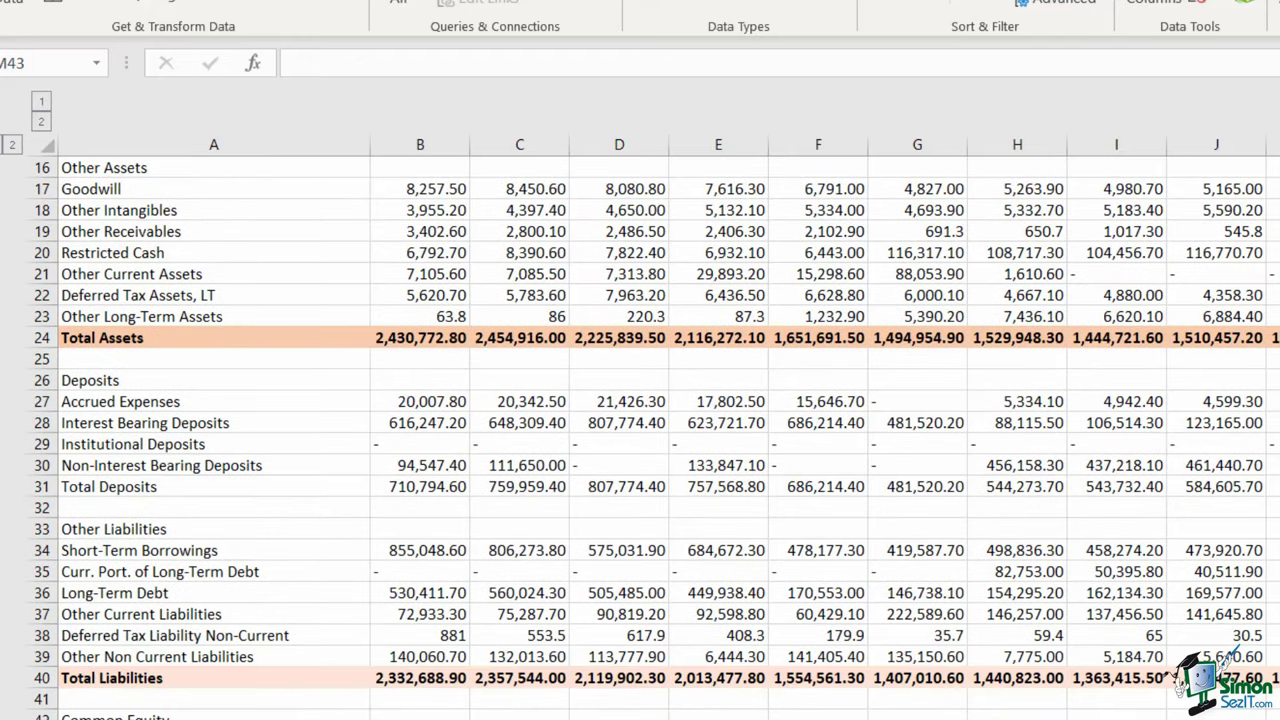
scroll(1170, 677, down, 1)
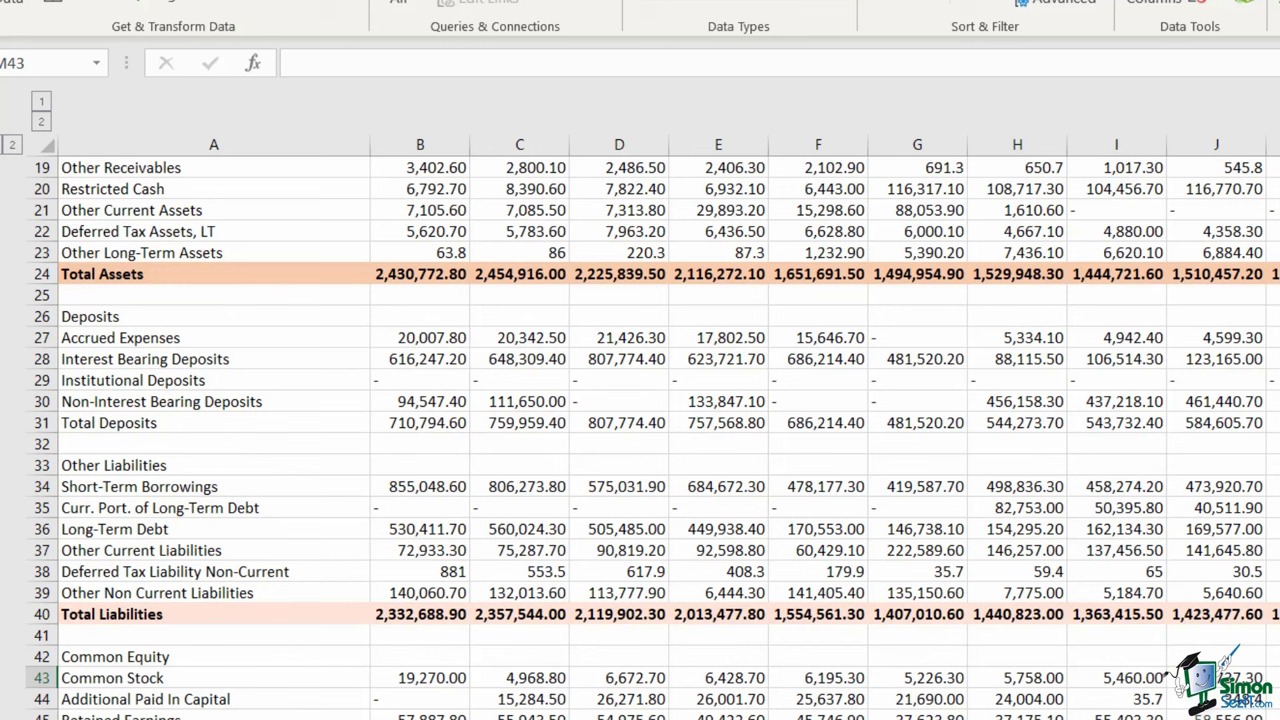
scroll(1170, 677, down, 1)
scroll(1170, 677, up, 2)
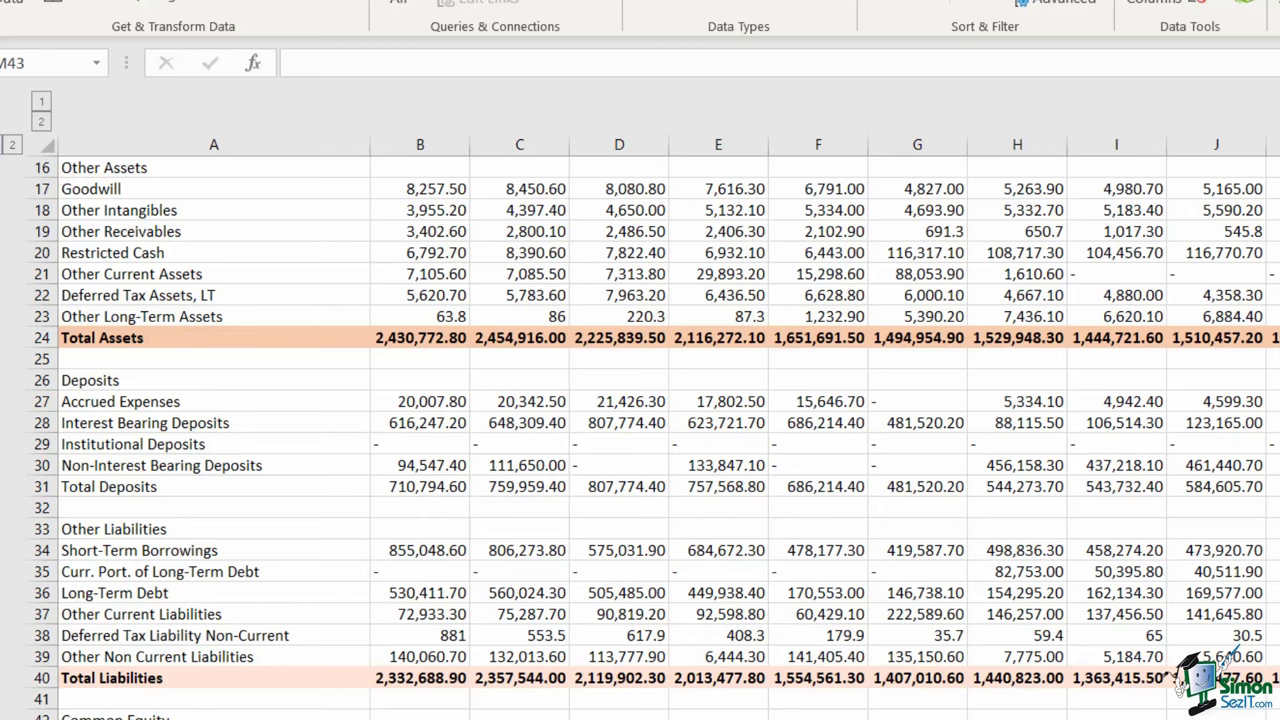
scroll(640, 420, down, 1)
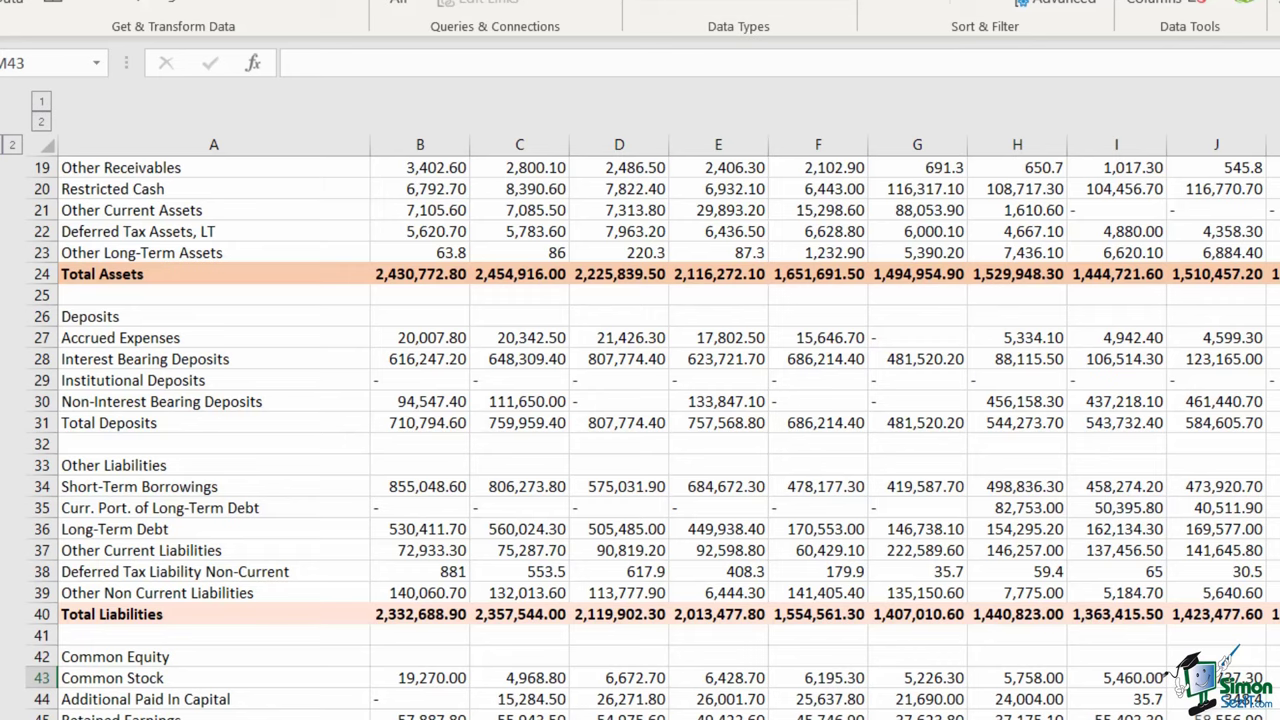
scroll(653, 440, down, 1)
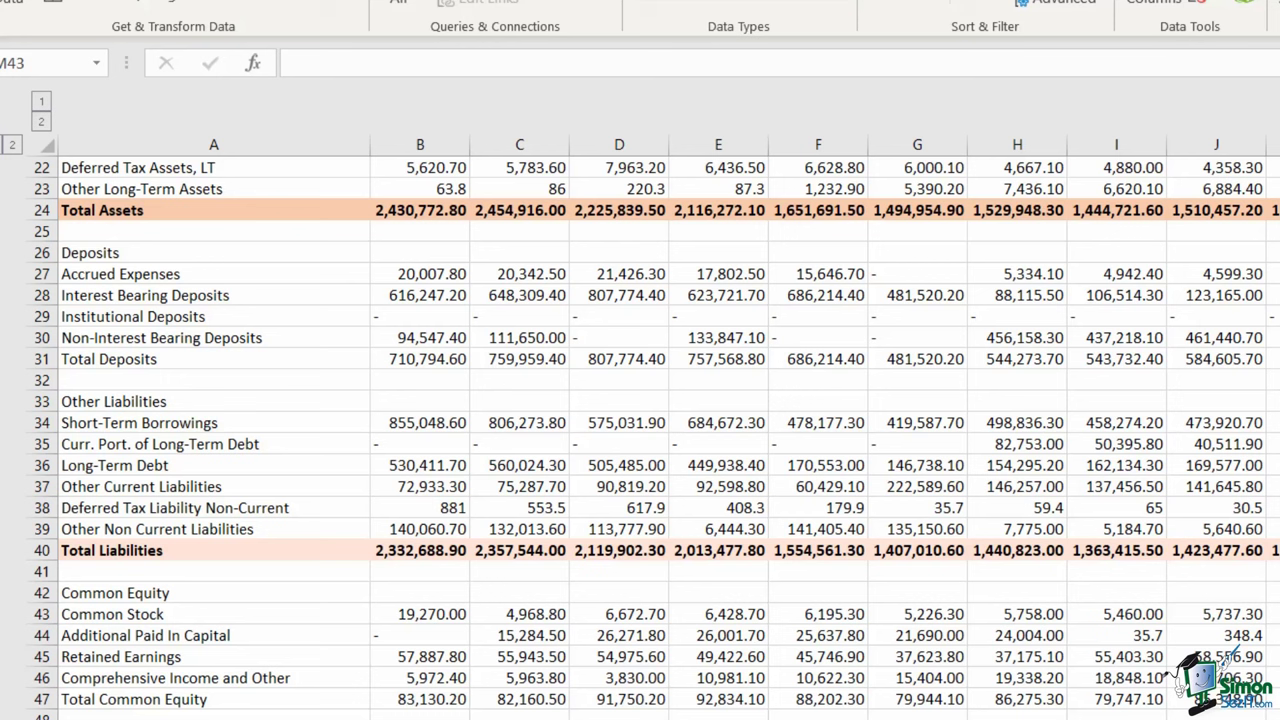
On the Income Statement sheet, highlight the Total Revenues, Income Tax Expense and Net Income rows in turn
key(ctrl+Page_Up)
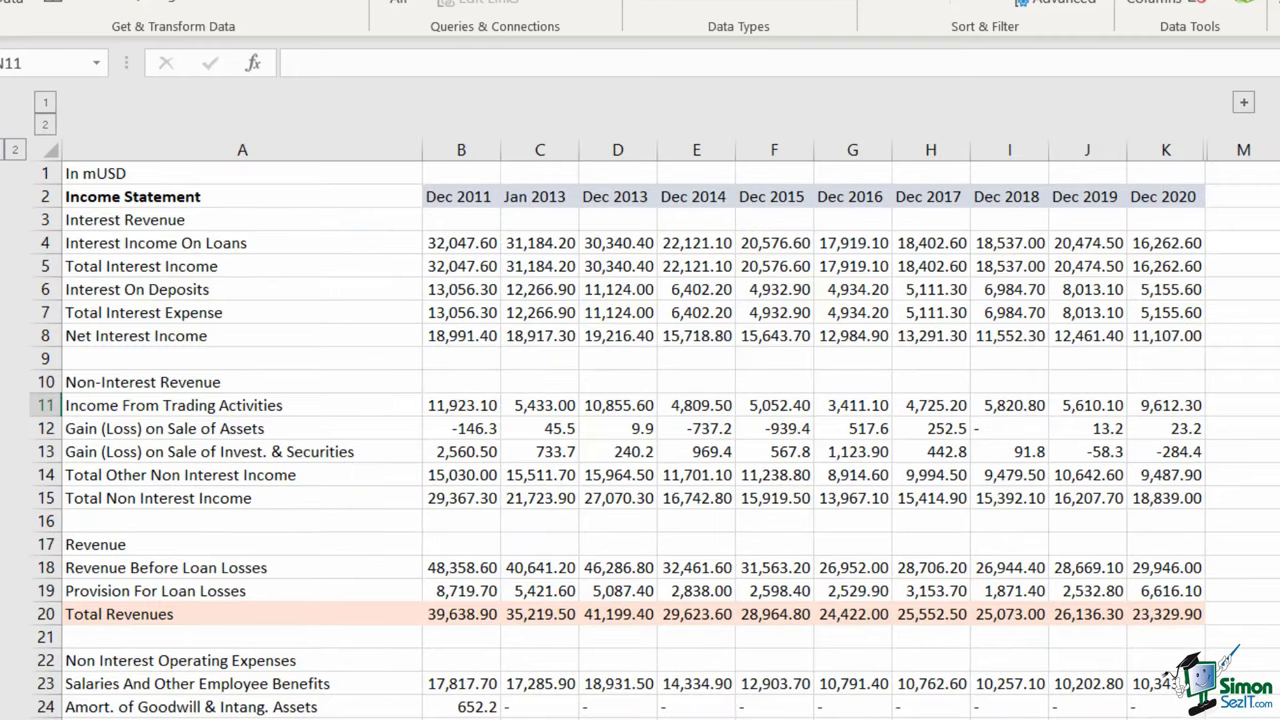
drag(119, 614, 1165, 614)
scroll(640, 430, down, 5)
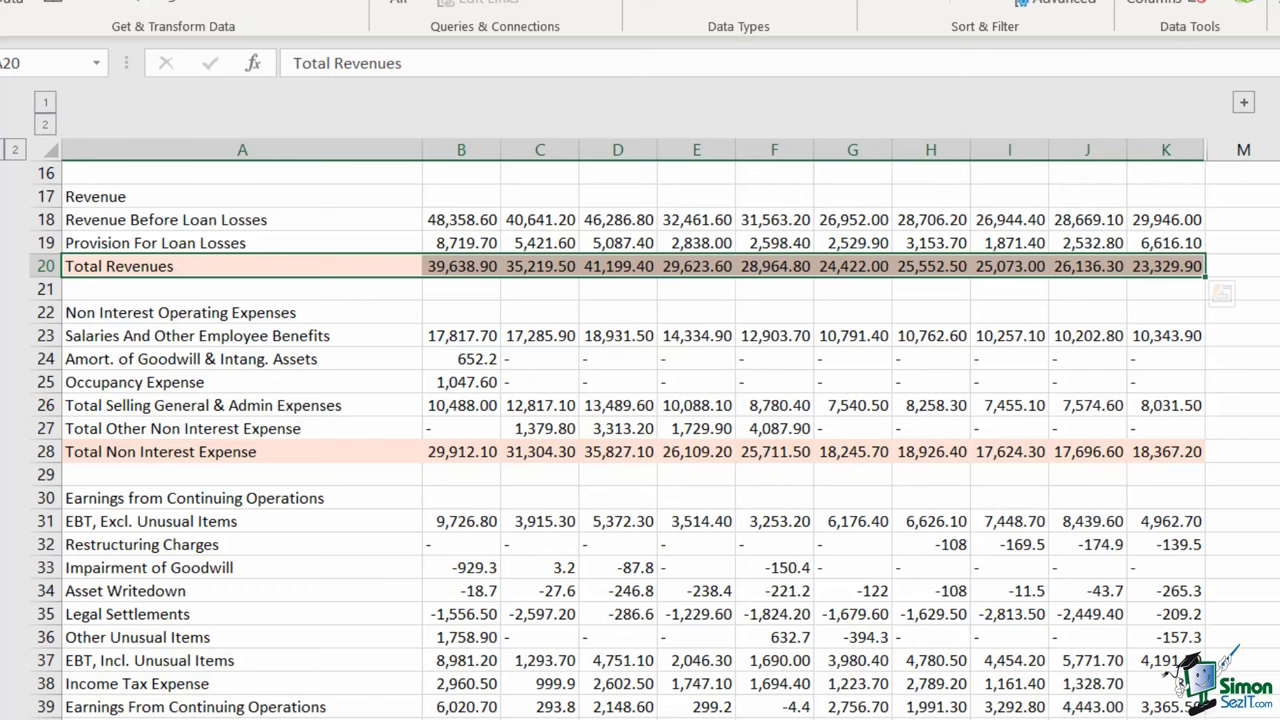
scroll(640, 440, down, 2)
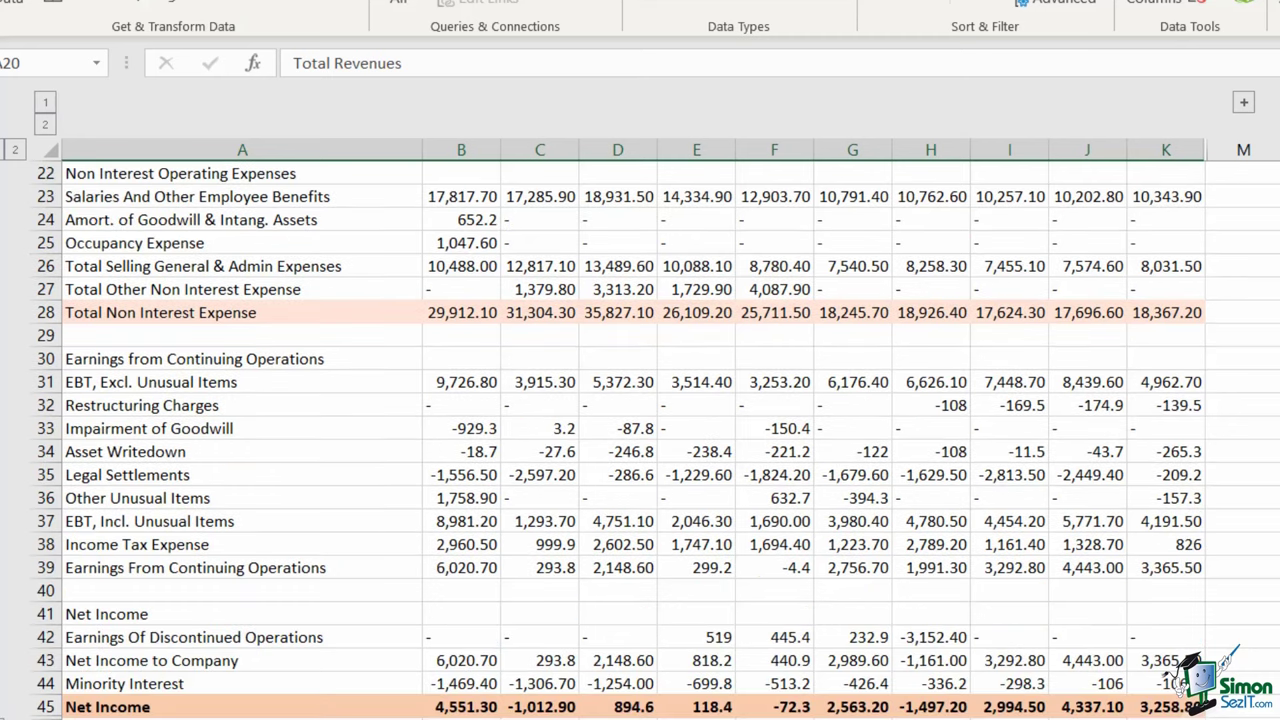
drag(150, 544, 1169, 545)
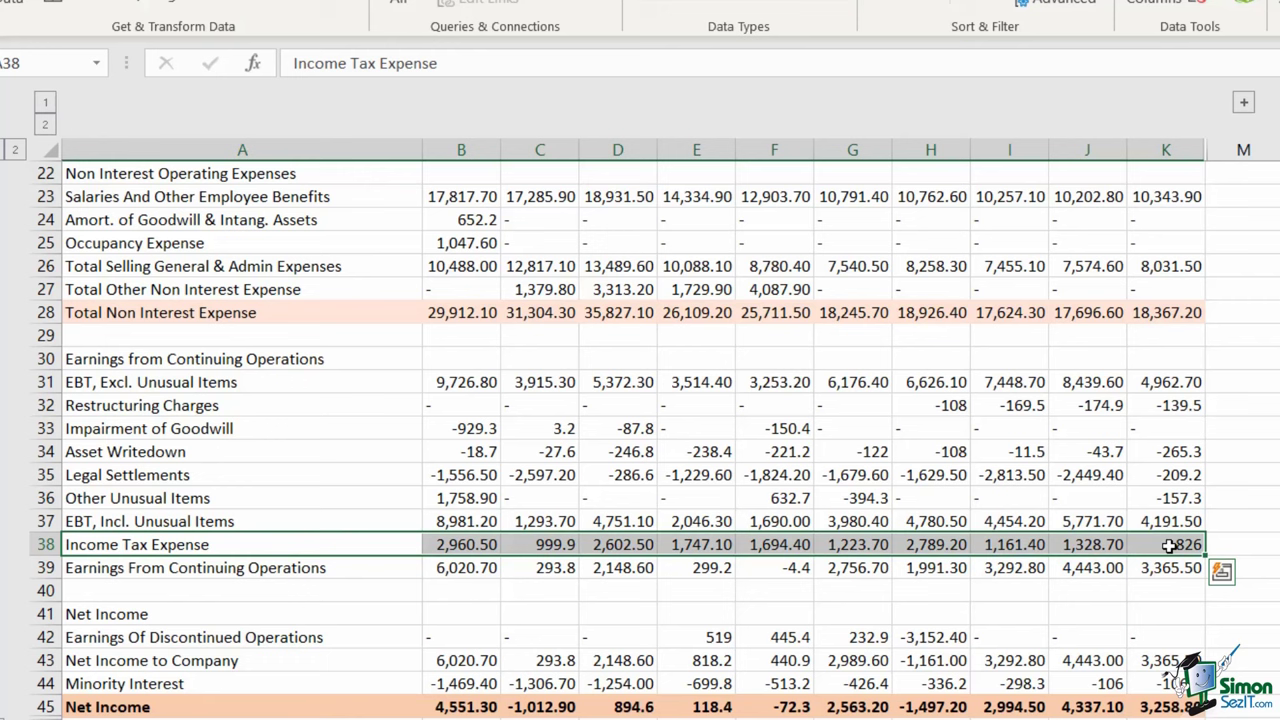
drag(150, 707, 1169, 708)
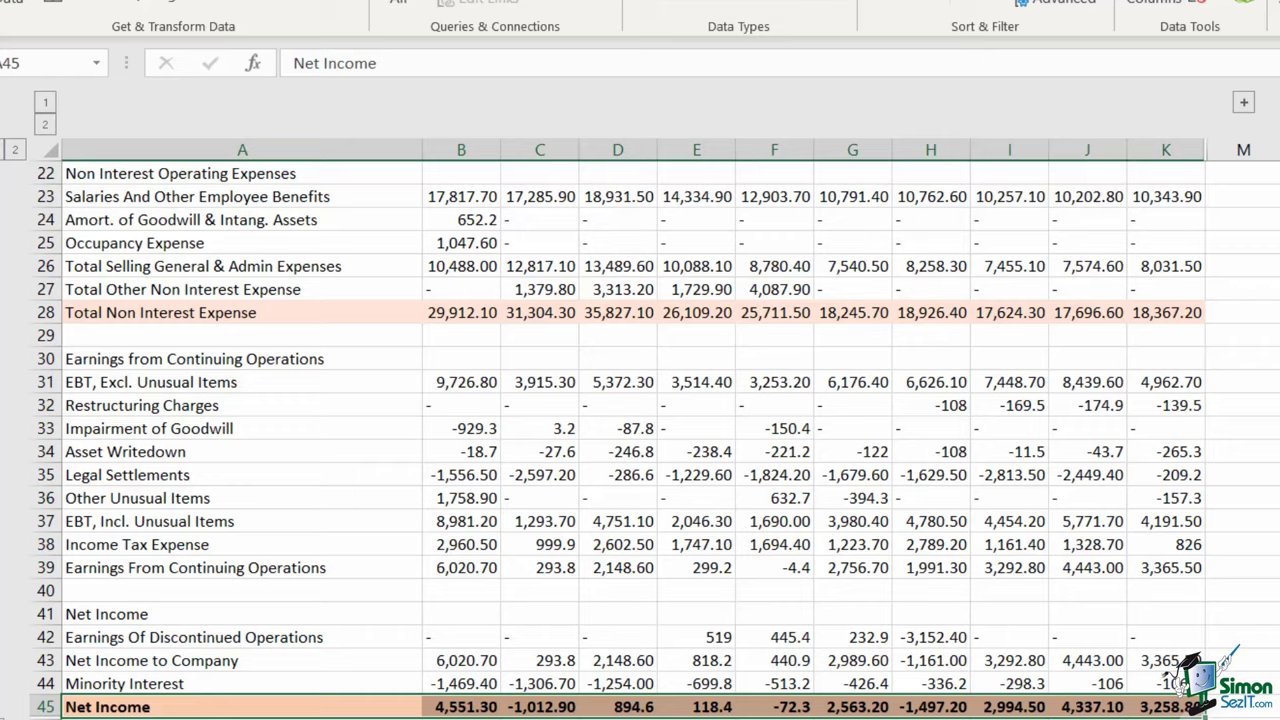
Review the income statement from the non-interest revenue section down to the Net Income row
scroll(808, 606, up, 5)
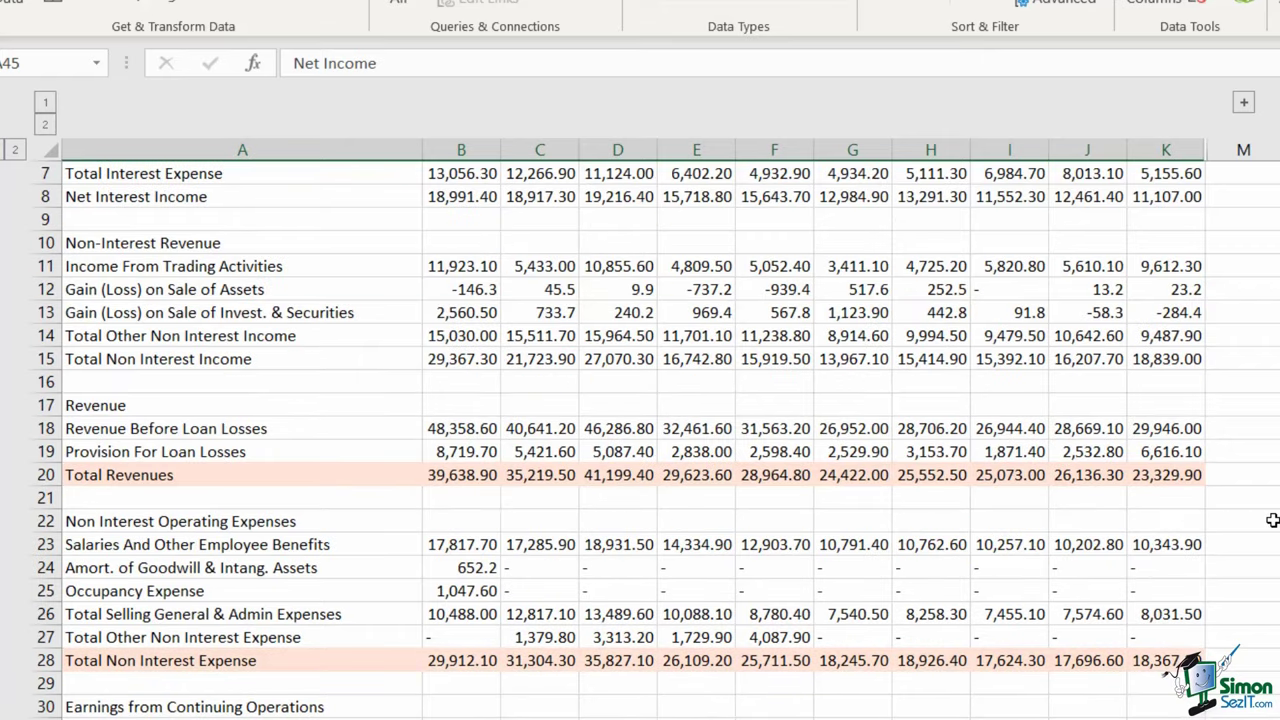
scroll(1272, 520, down, 1)
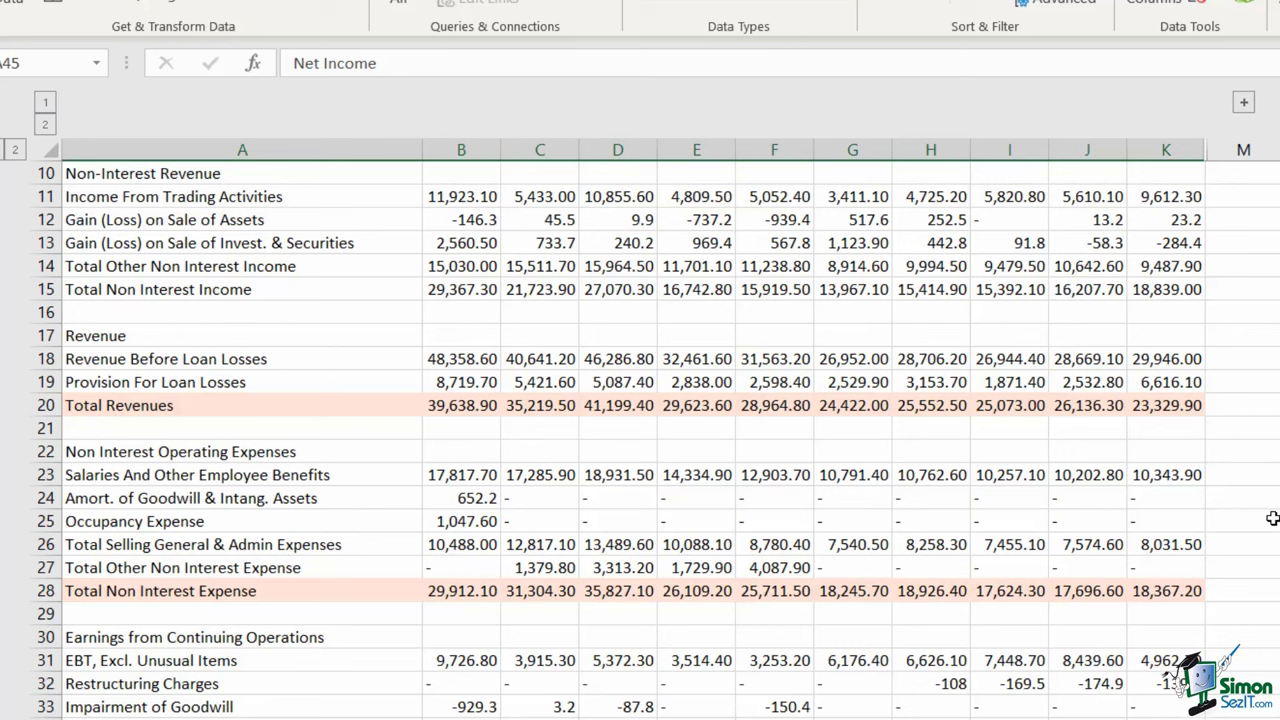
scroll(1272, 518, down, 3)
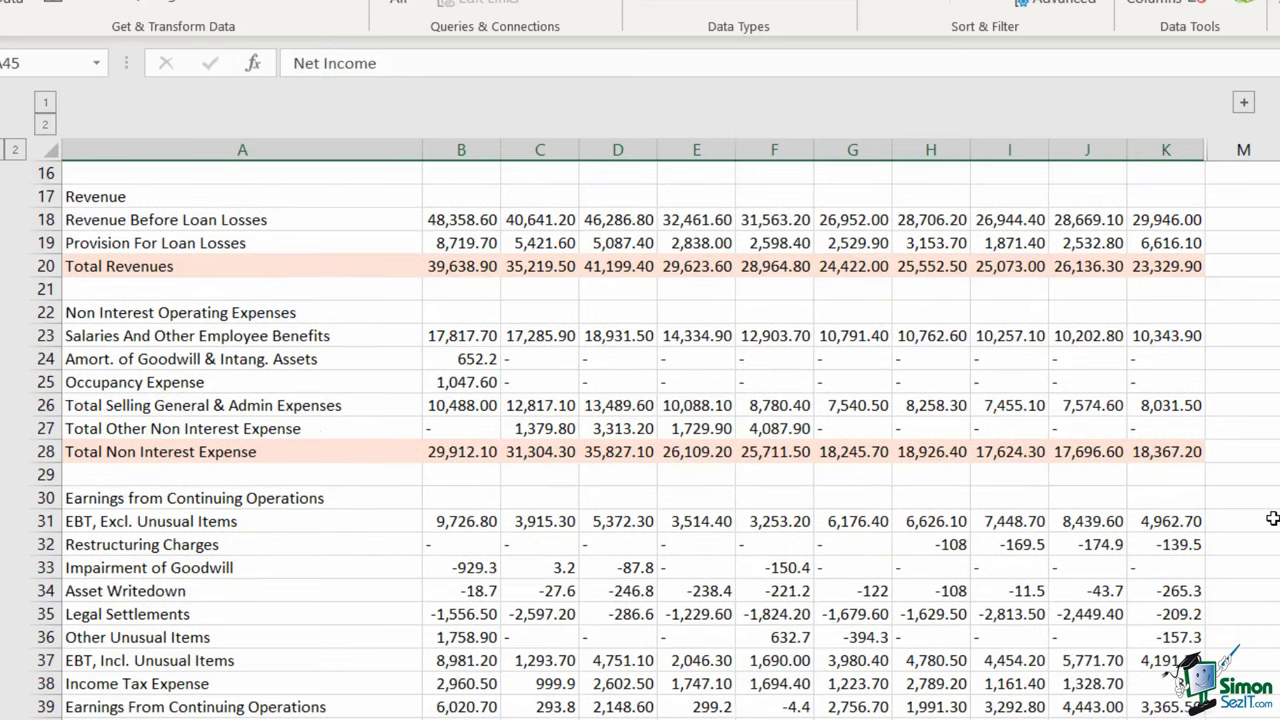
scroll(1272, 518, down, 1)
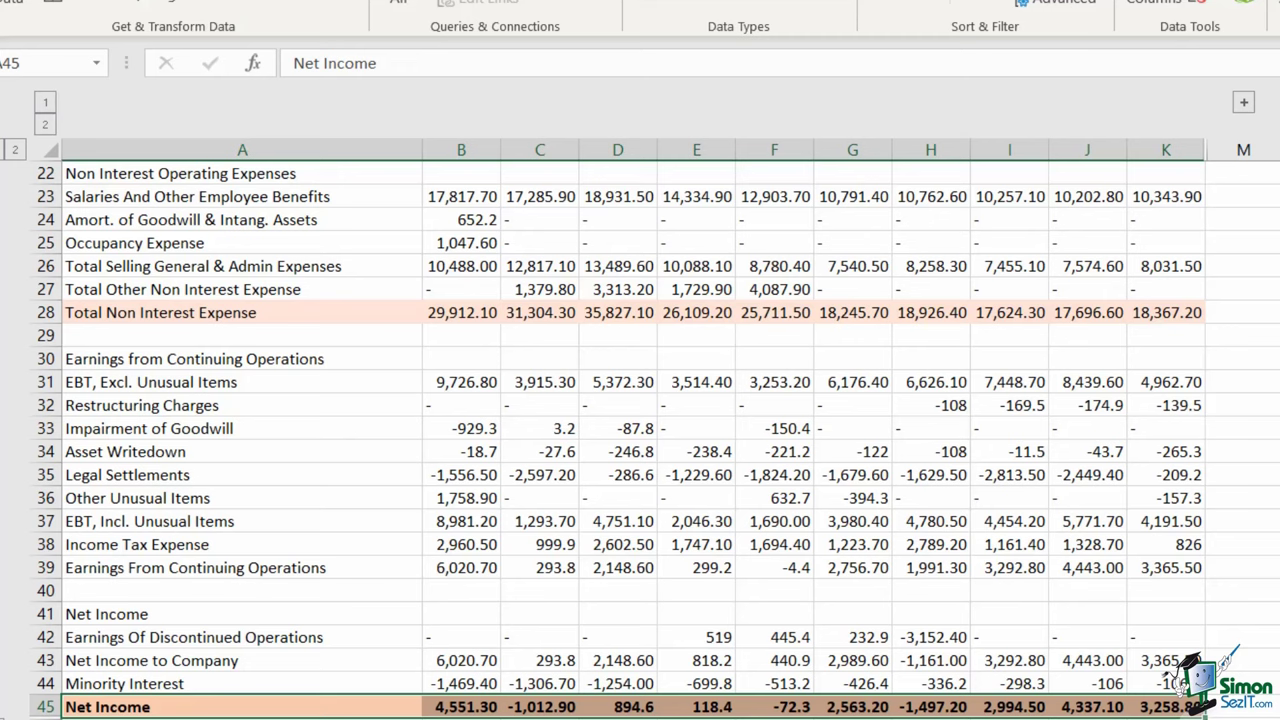
On the Cash Flow Statement sheet, highlight the Cash from Operations, Cash from Investing and Cash from Financing rows in turn
key(ctrl+Page_Down)
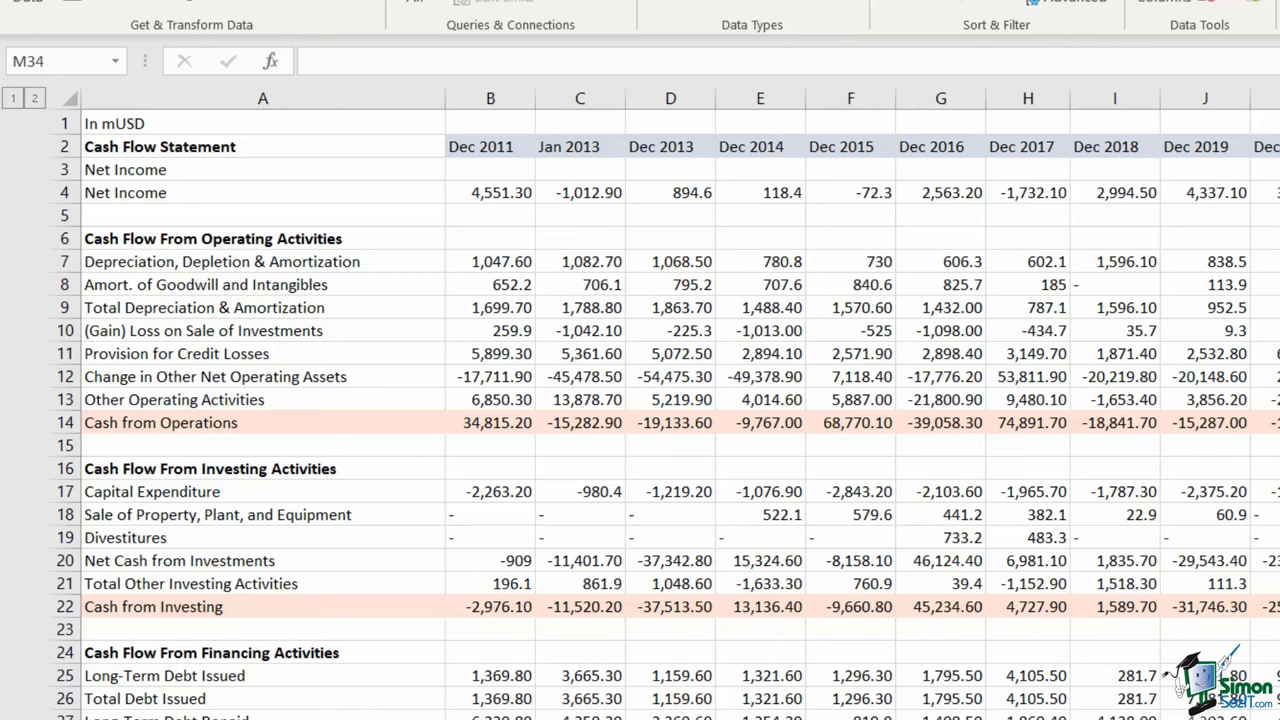
drag(1279, 422, 232, 428)
drag(190, 606, 1279, 606)
scroll(640, 400, down, 2)
scroll(640, 400, down, 1)
drag(228, 674, 1183, 673)
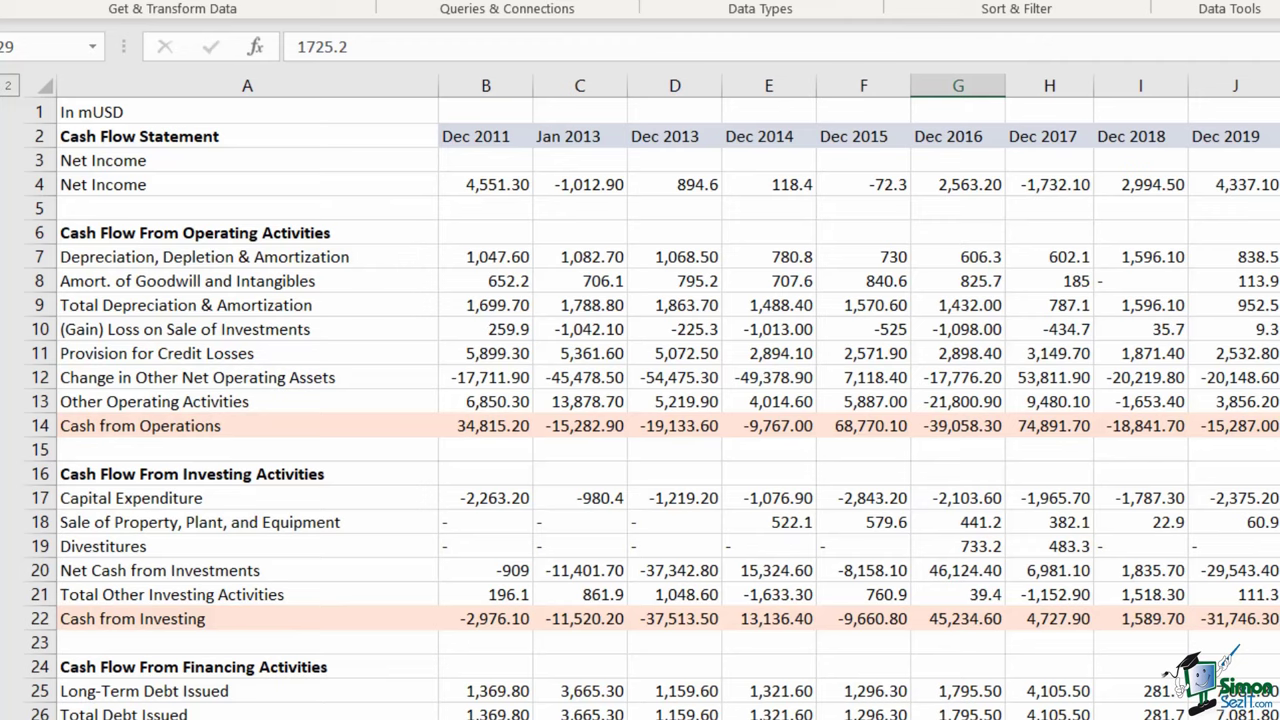
Review the investing and financing sections of the cash flow statement and highlight the Net Change in Cash row
scroll(640, 400, down, 3)
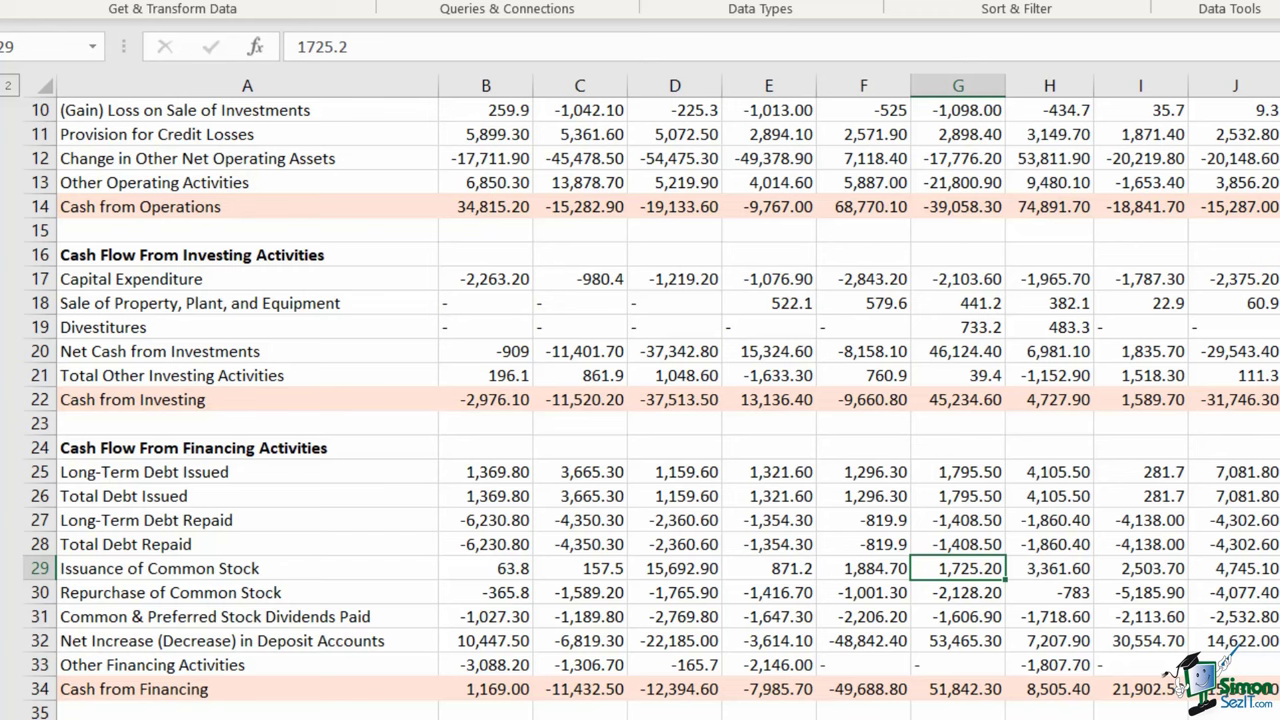
scroll(640, 400, down, 1)
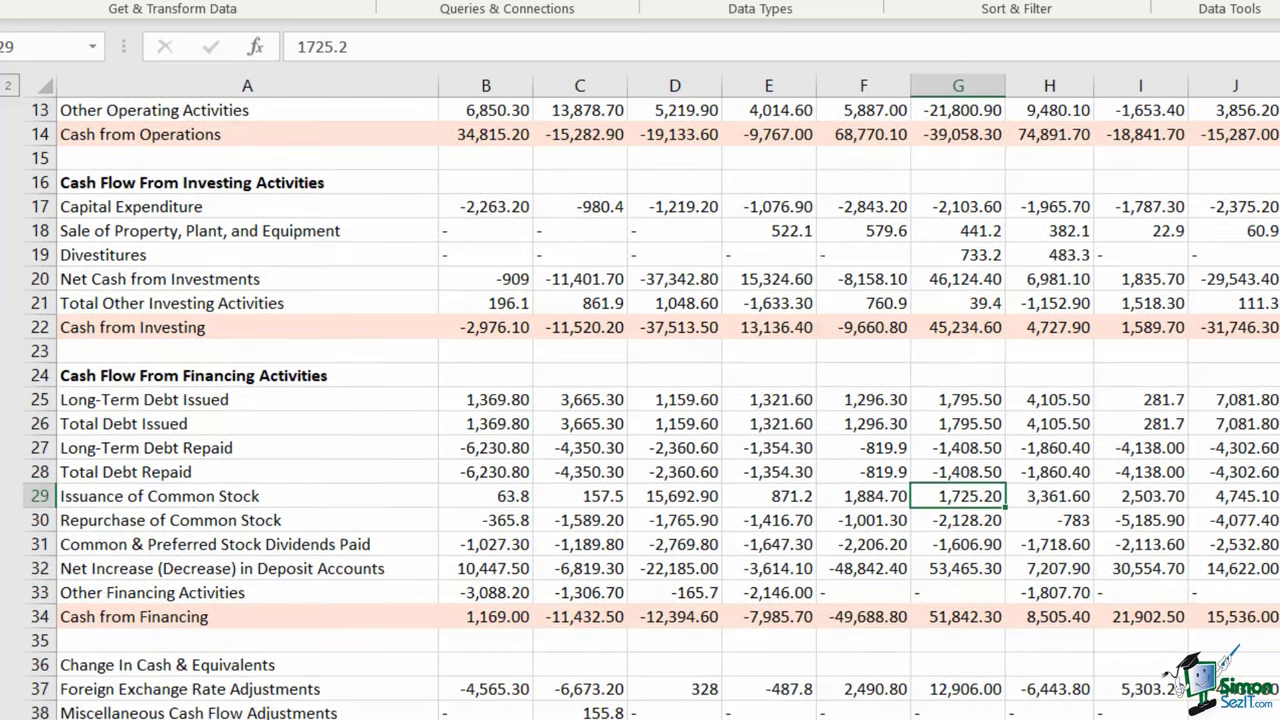
scroll(640, 400, down, 1)
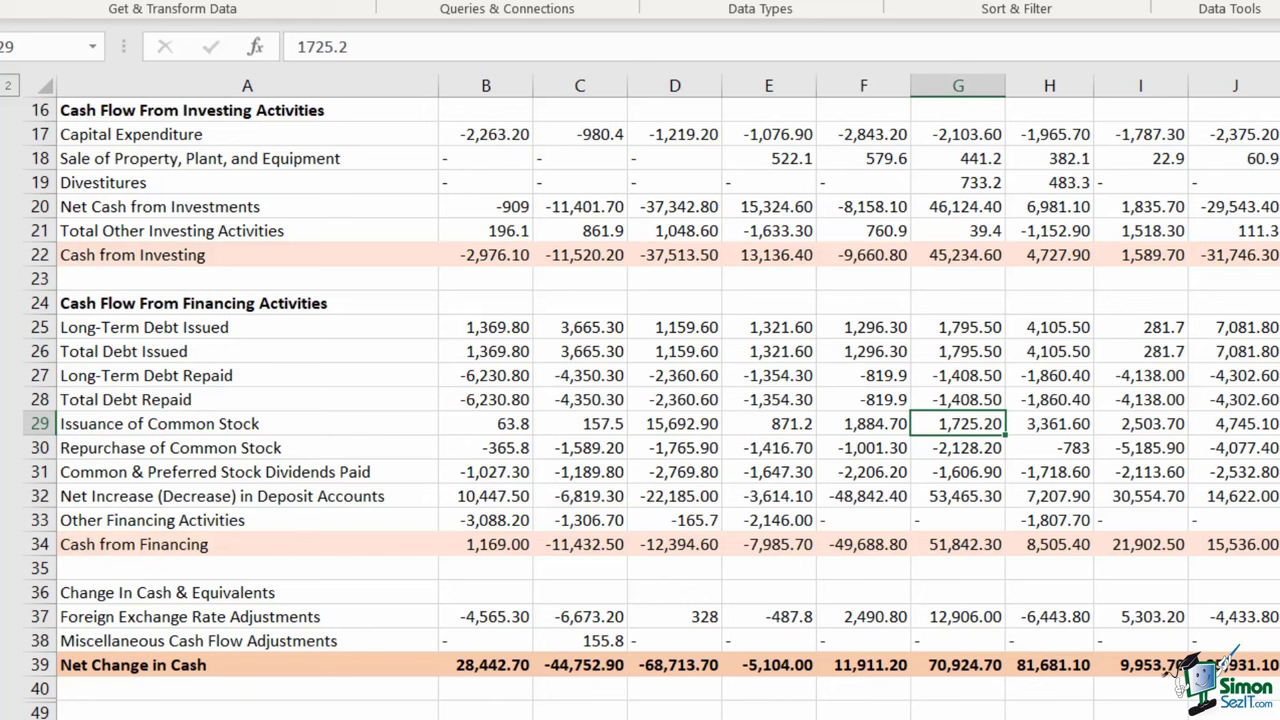
drag(263, 665, 1270, 665)
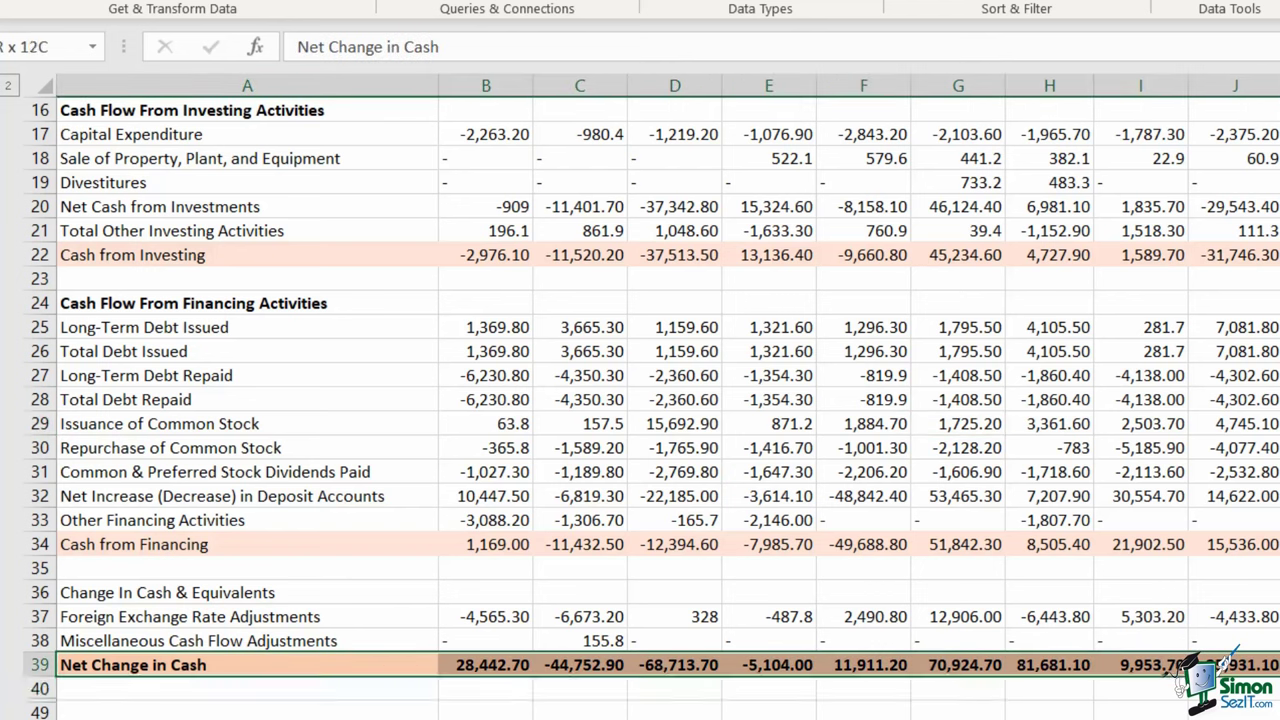
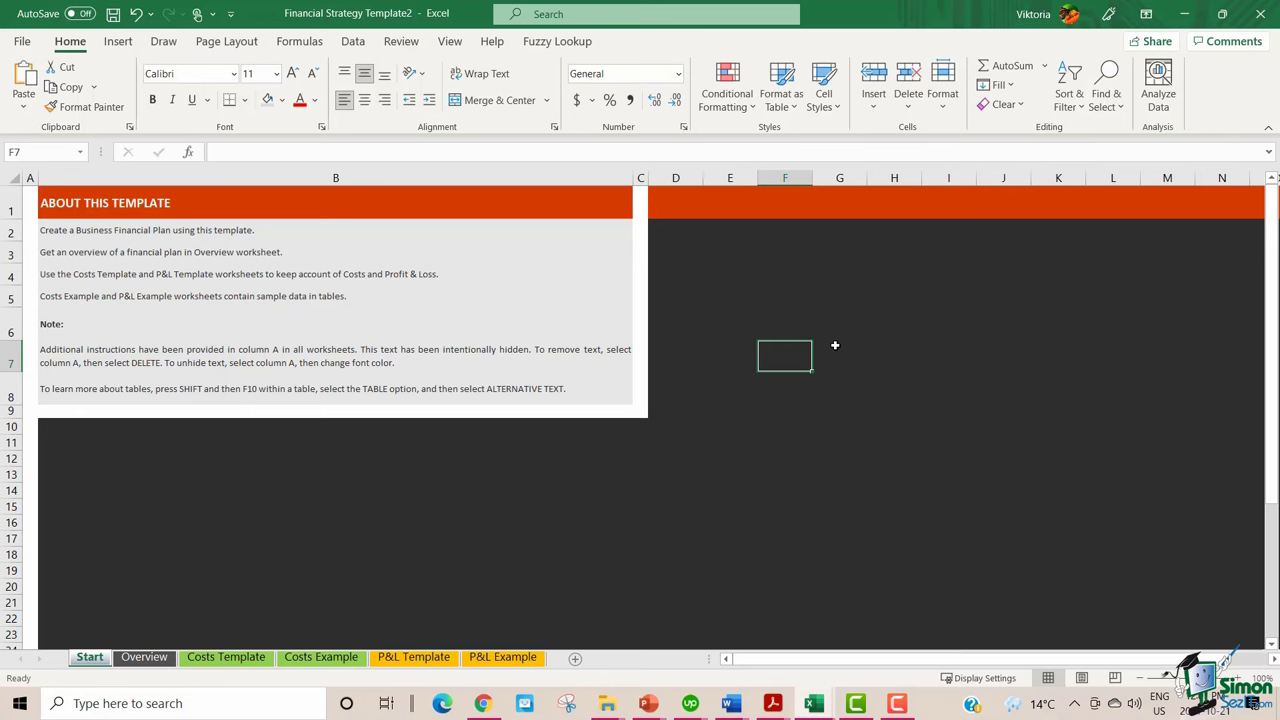
Read the business financial plan guidance on the Overview sheet of the Financial Strategy Template2 workbook
key(ctrl+Page_Down)
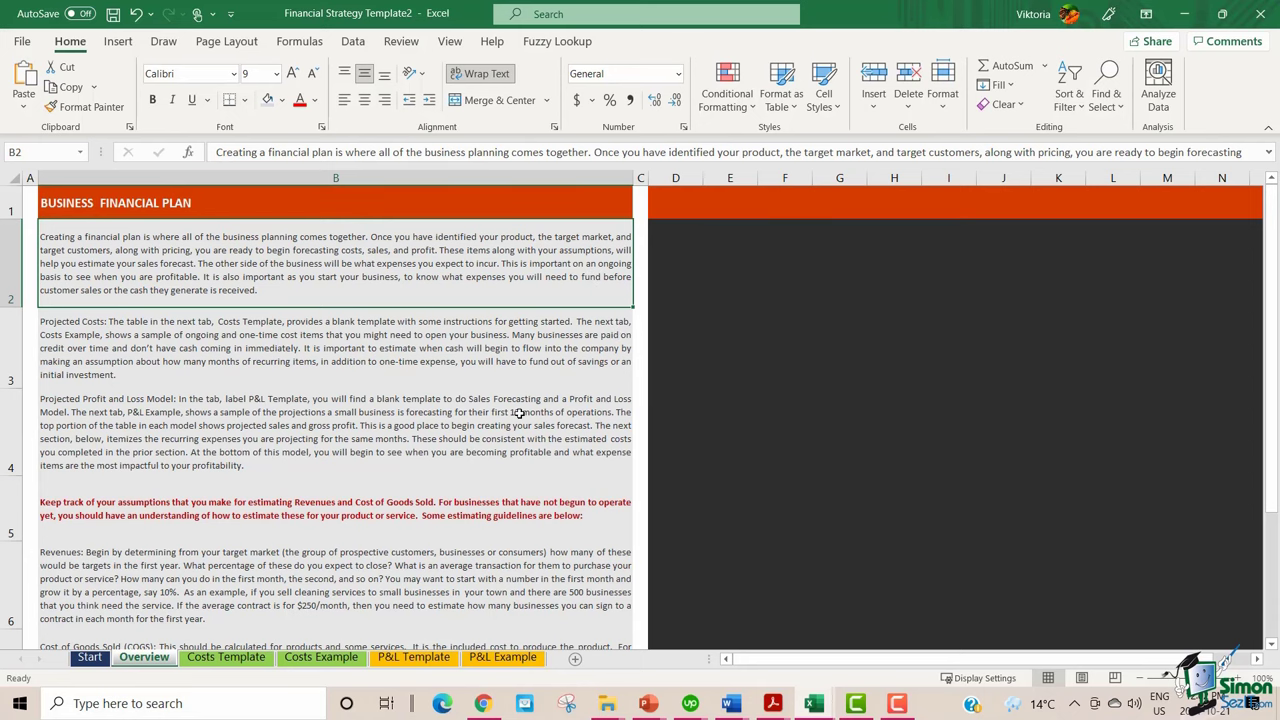
scroll(510, 412, down, 1)
scroll(425, 440, up, 1)
On the Costs Template sheet, inspect the Total Cost formula for Advertising/Marketing in F5
click(243, 657)
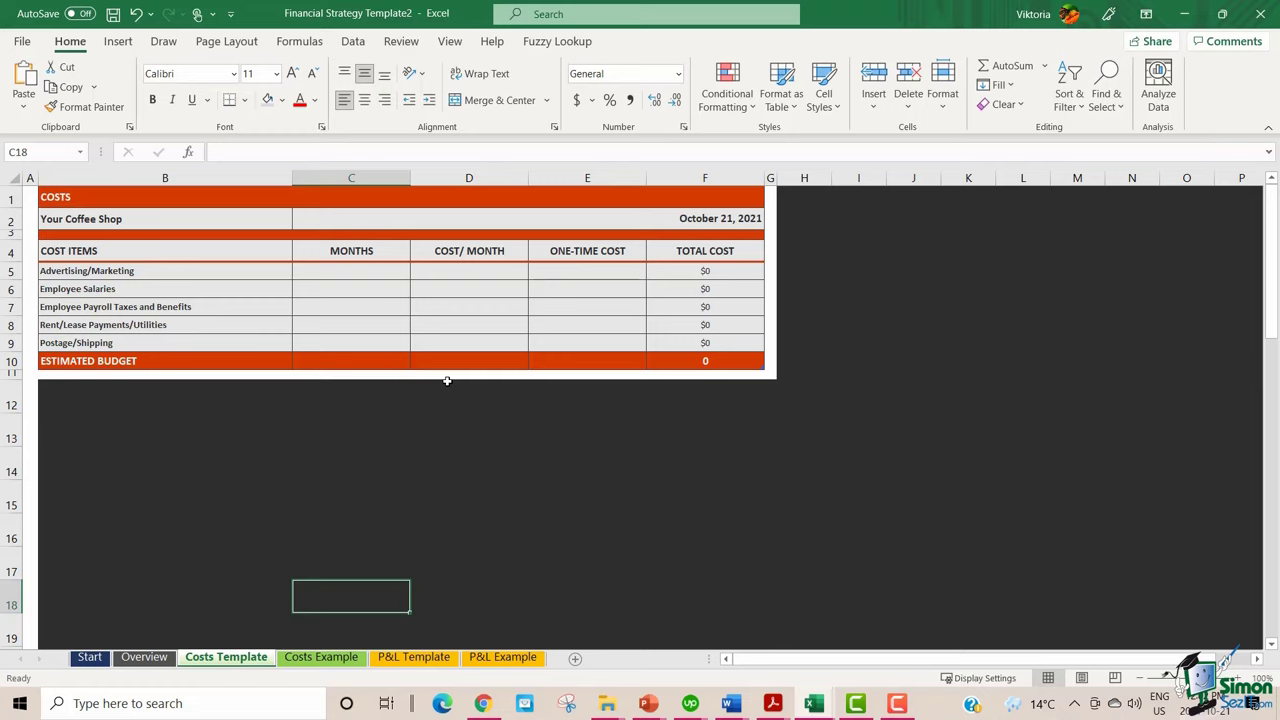
click(697, 271)
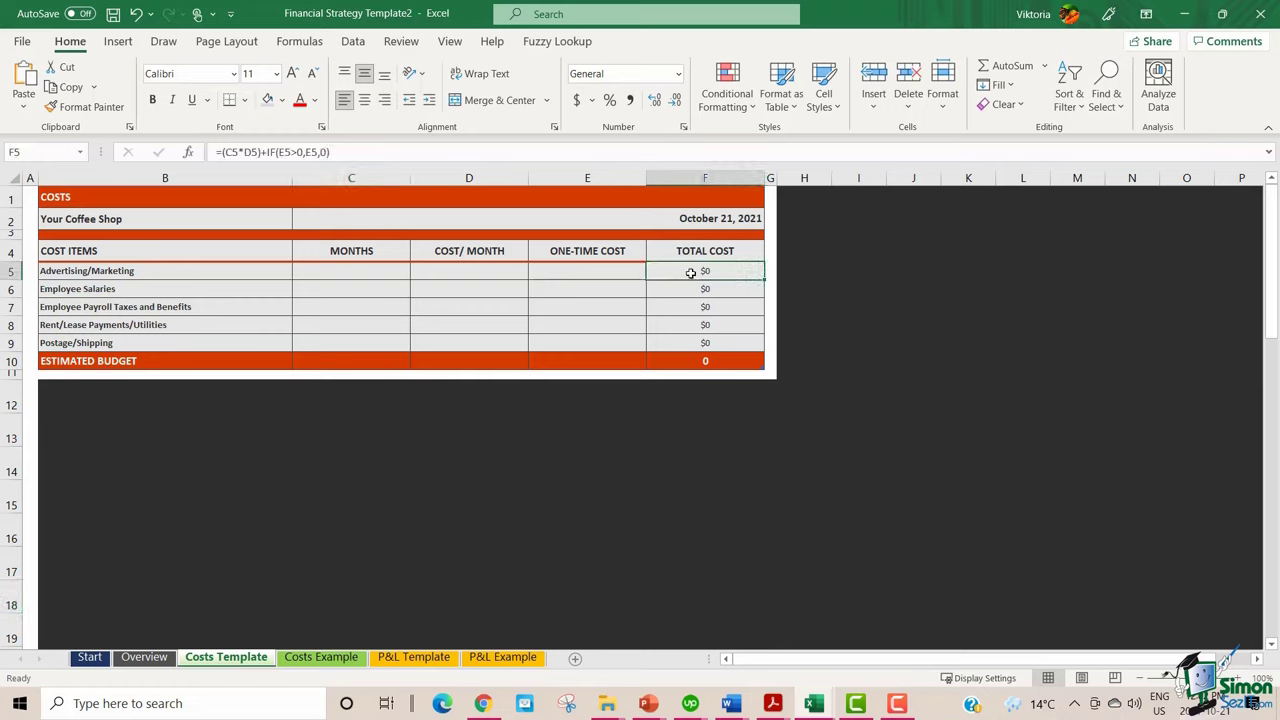
click(773, 340)
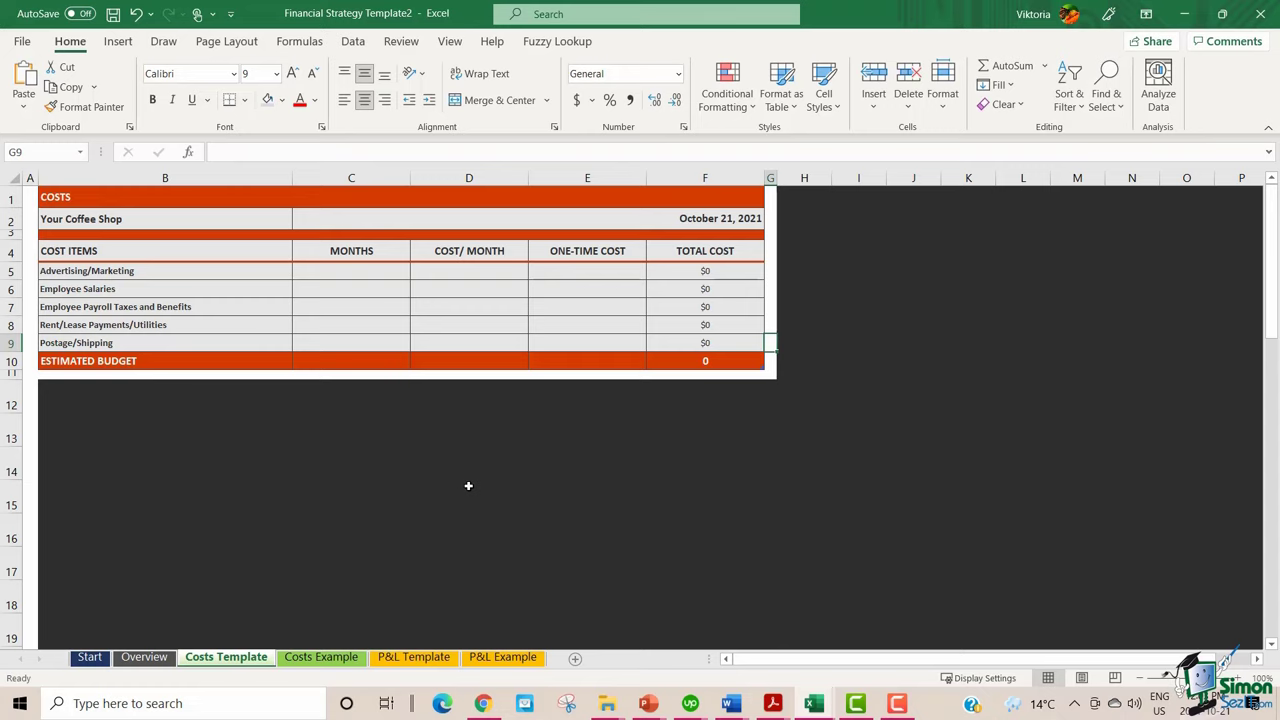
On the Costs Example sheet, highlight the sample months, monthly cost and one-time cost entries in C5:E9
click(329, 659)
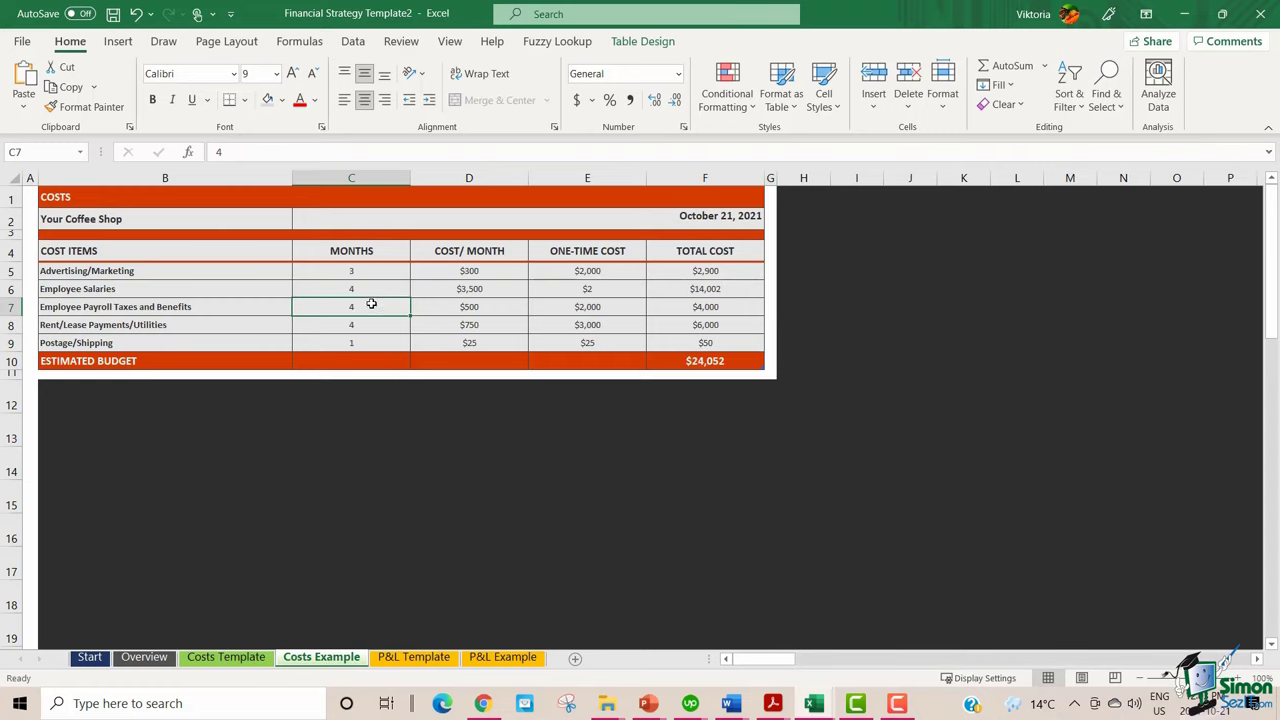
click(378, 271)
drag(378, 271, 610, 346)
click(595, 420)
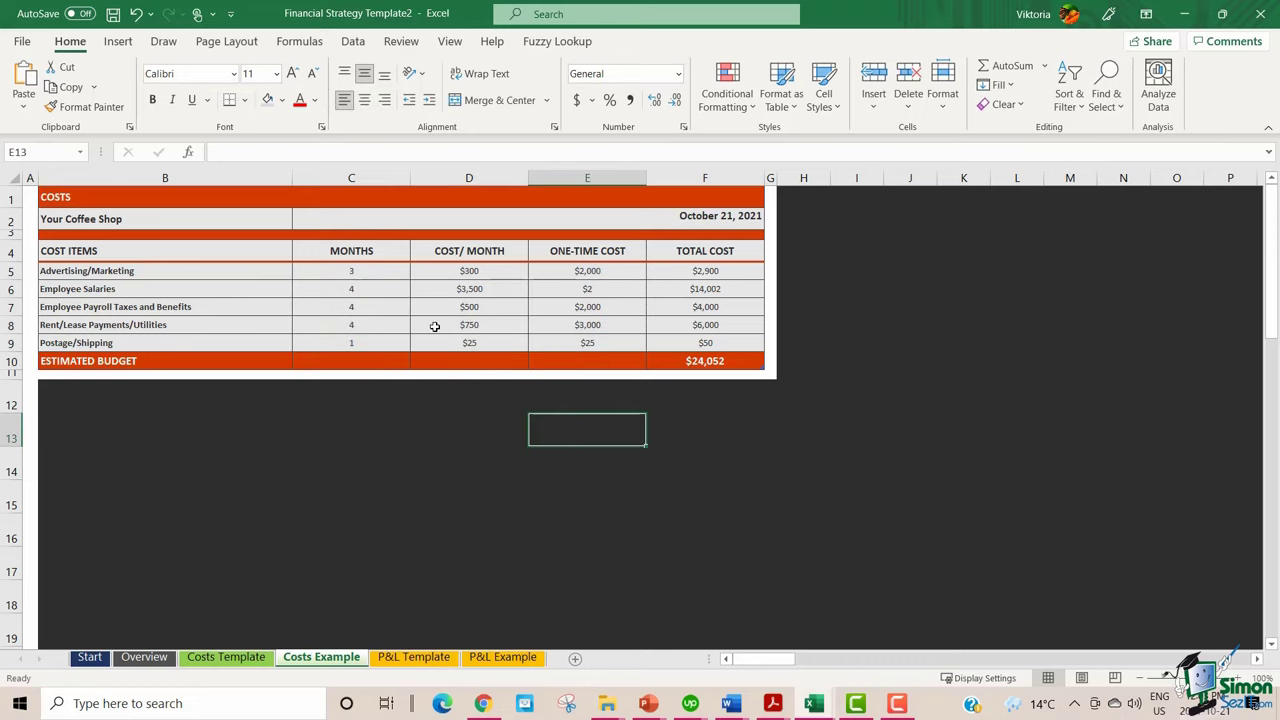
Highlight the Estimated Budget row of the costs example and inspect its total formula in F10
drag(146, 360, 666, 360)
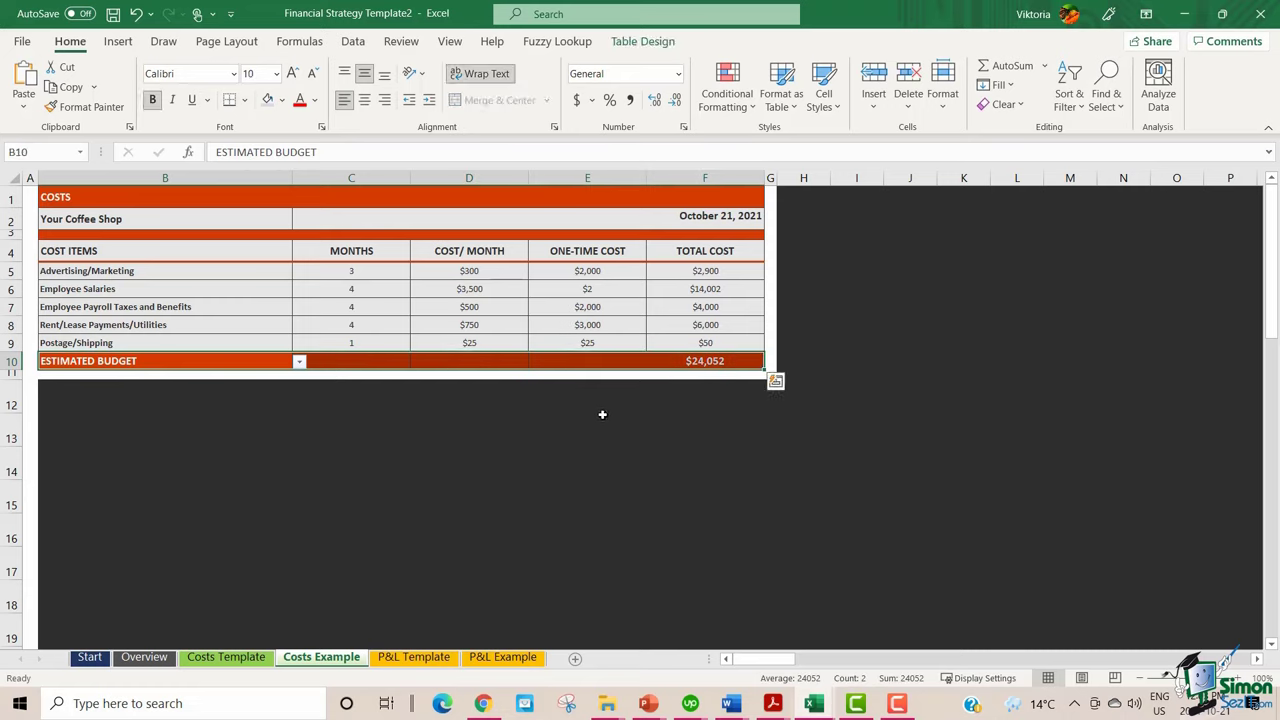
click(603, 415)
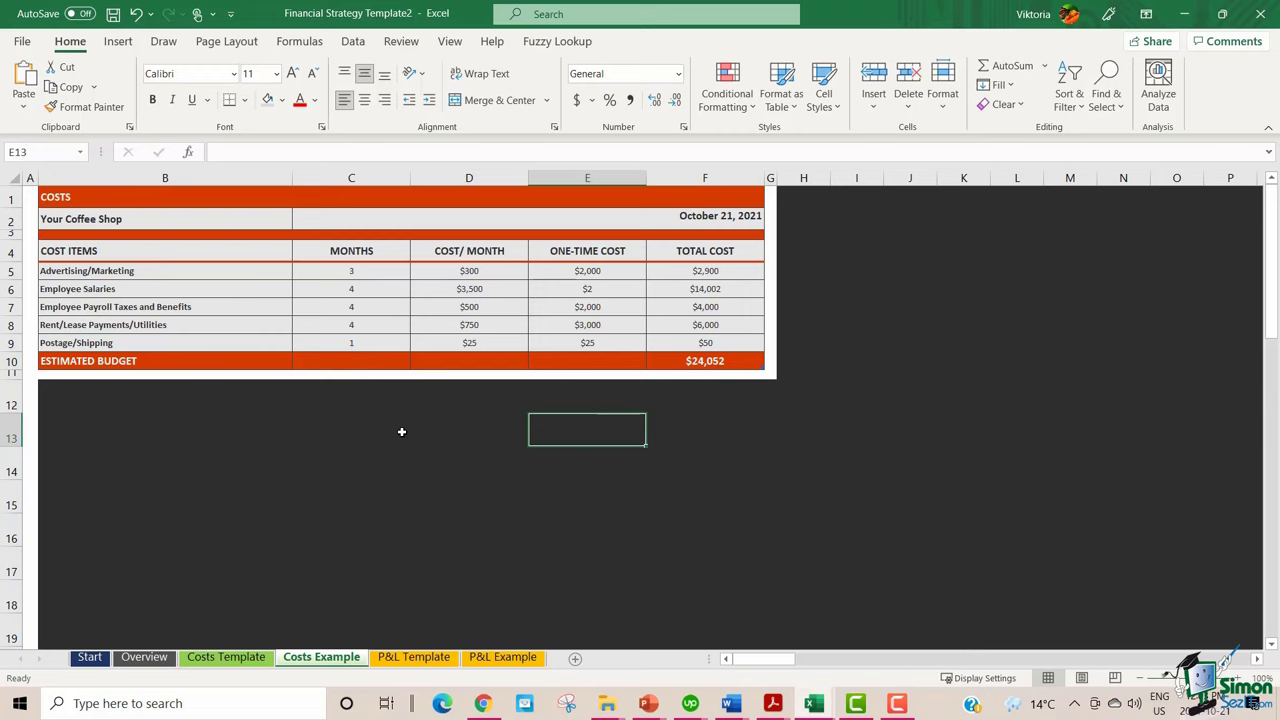
click(706, 361)
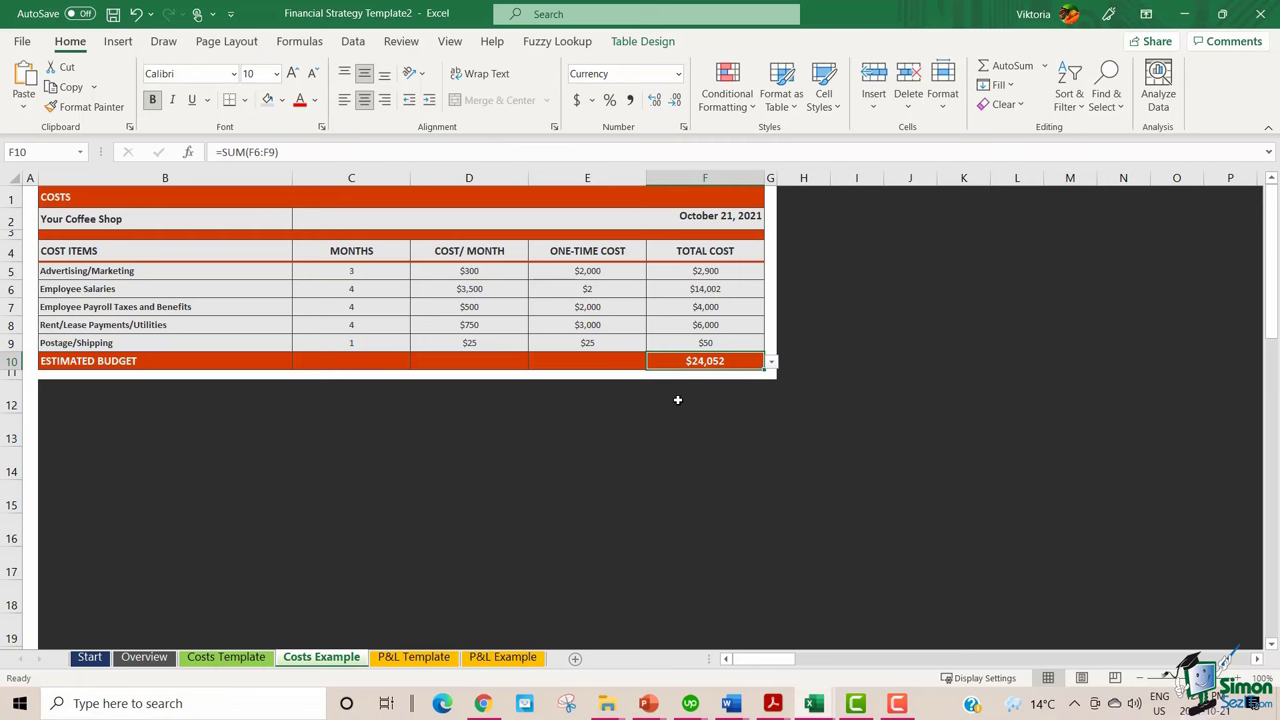
On the P&L Template sheet, inspect the March Total Expenses formula in E19 and the Revenue, Cost of Goods Sold and Gross Profit rows
key(ctrl+Page_Down)
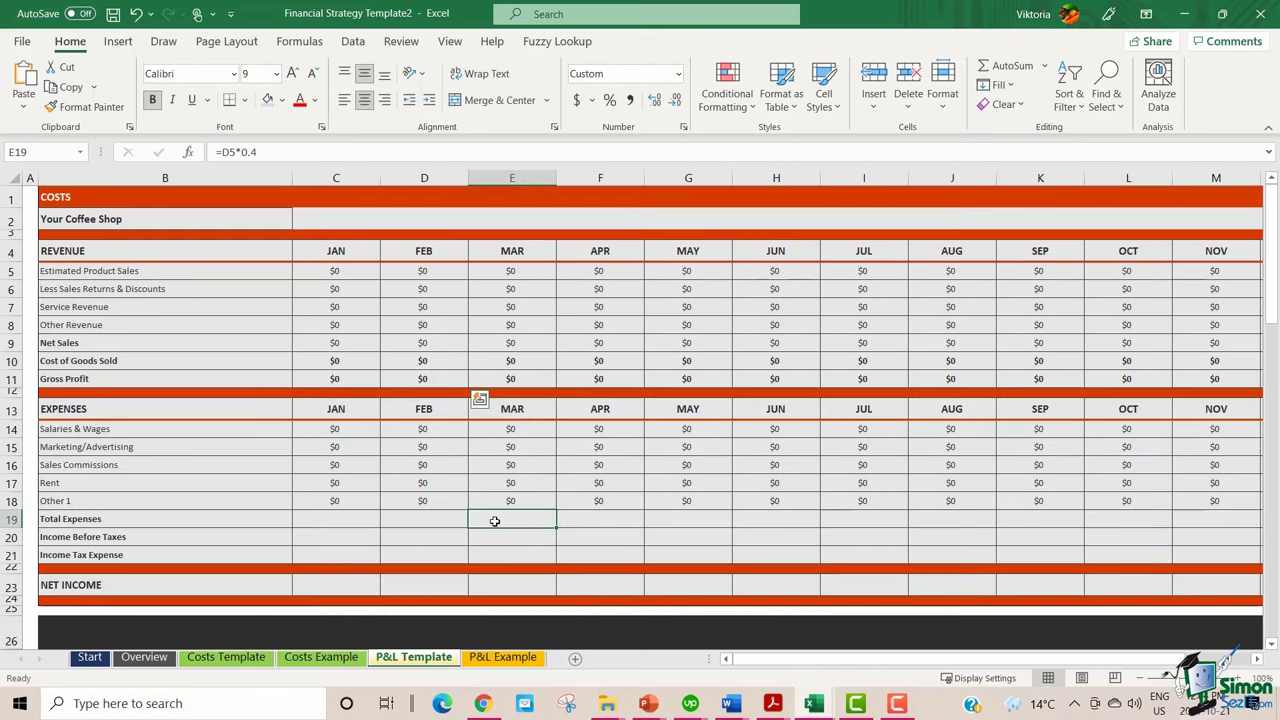
click(494, 520)
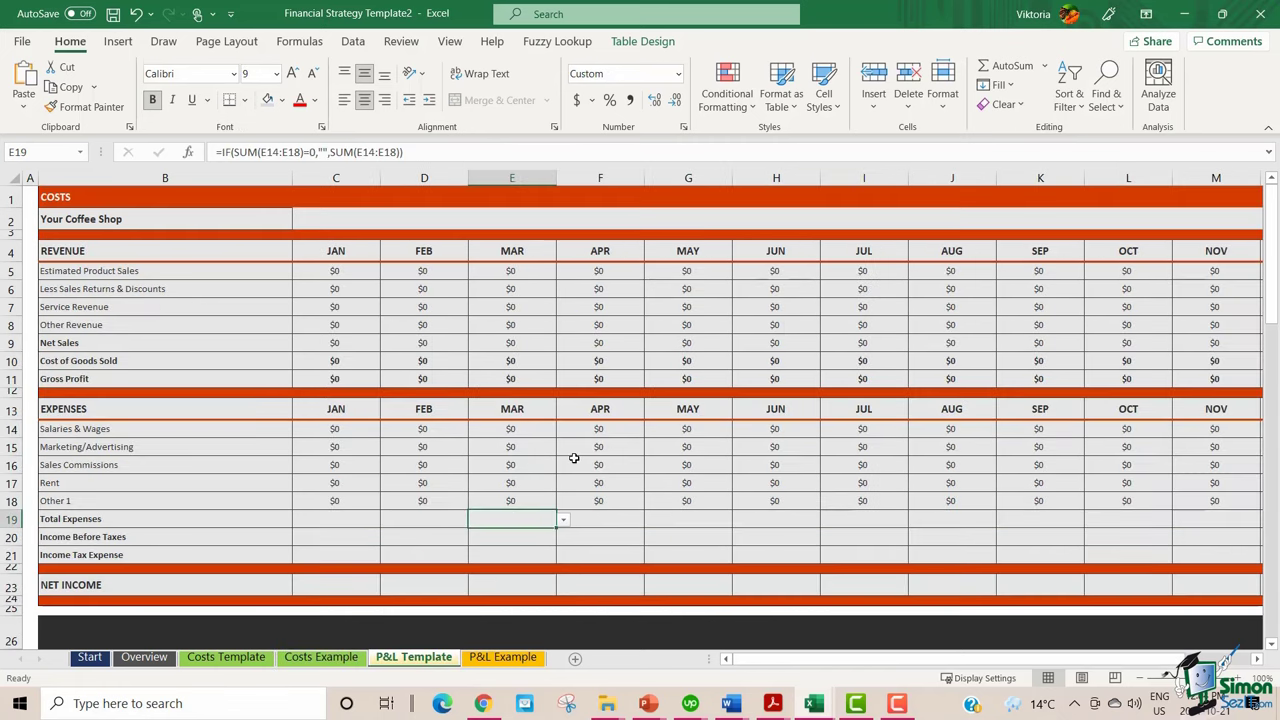
click(160, 378)
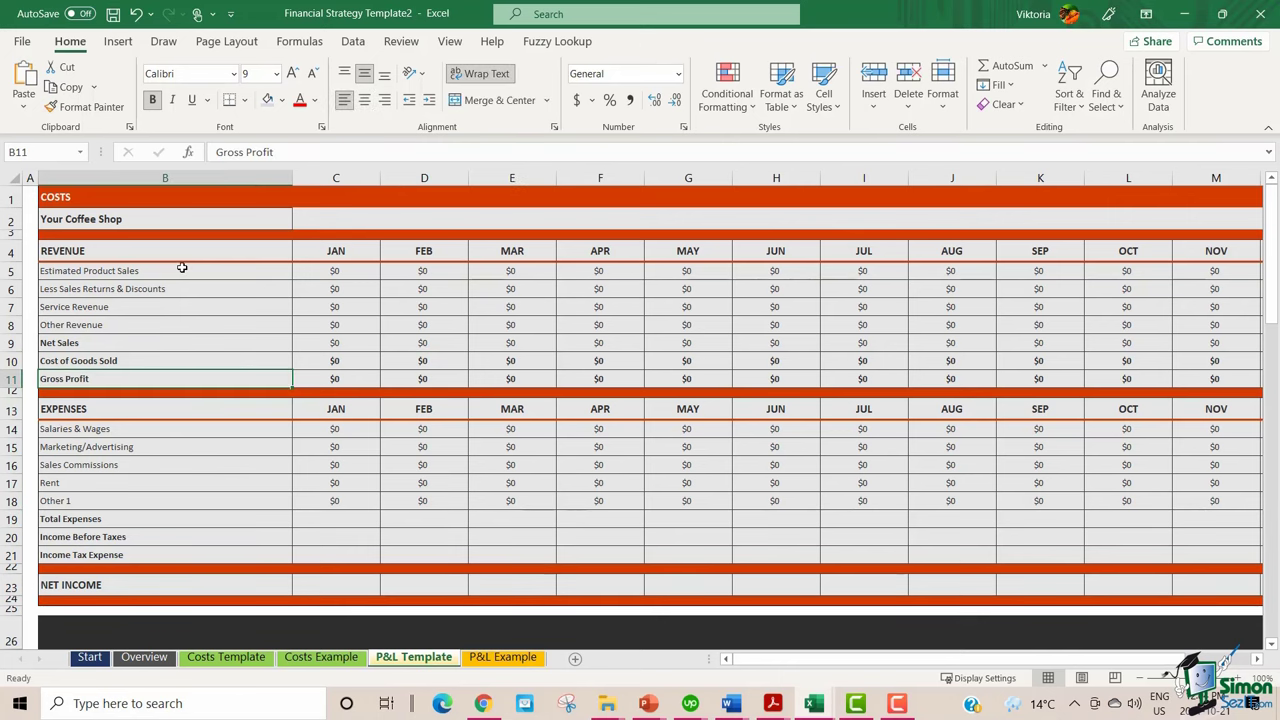
click(168, 252)
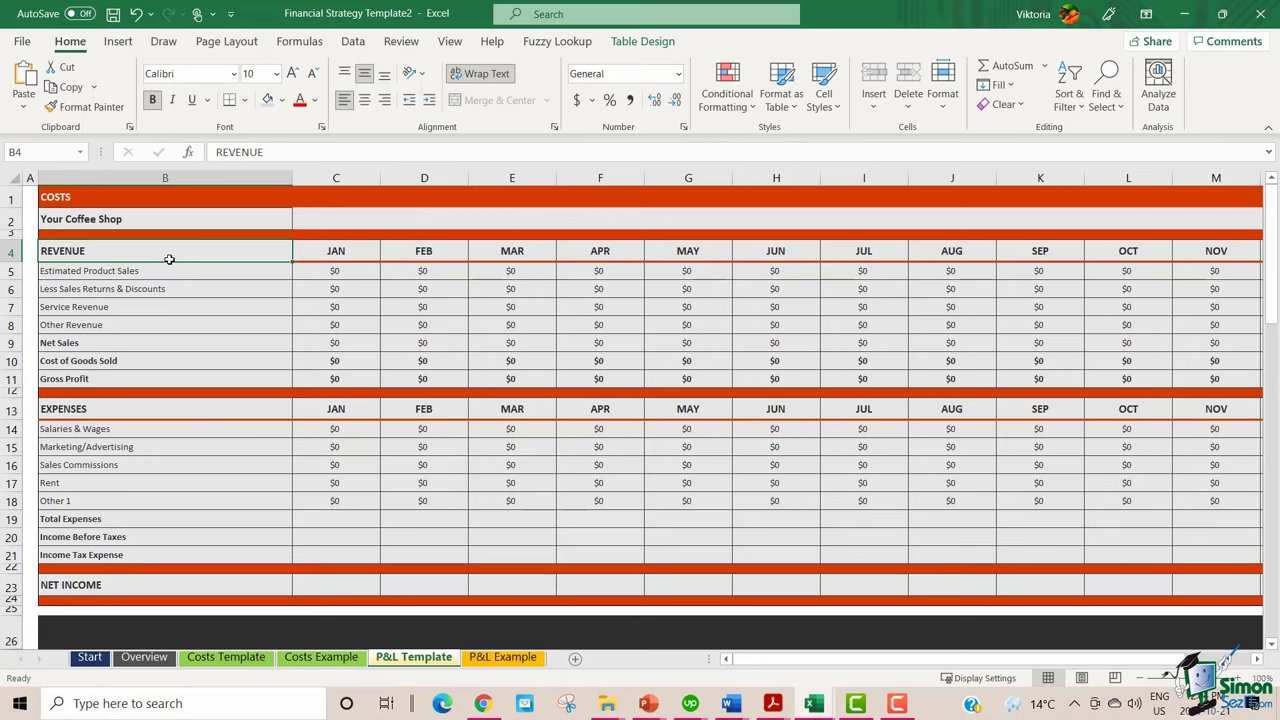
click(141, 360)
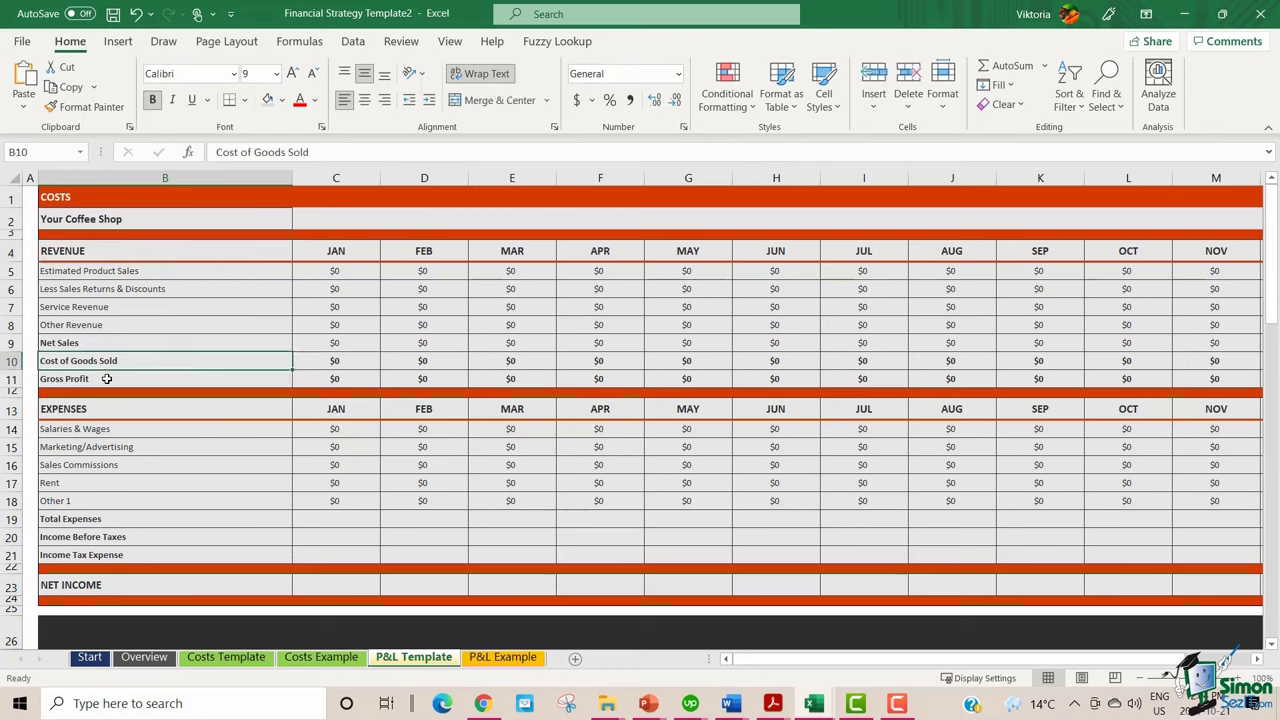
click(106, 379)
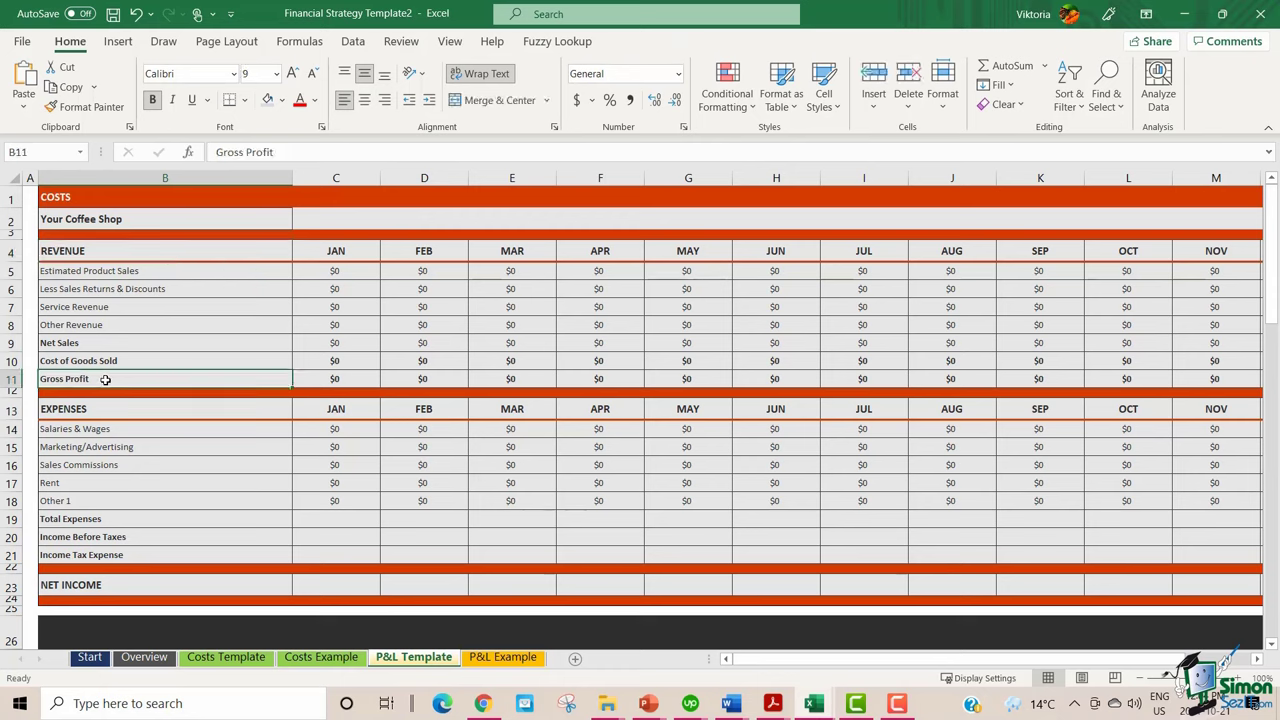
Highlight the expense labels of the P&L template from the Expenses heading down, and select the Net Income label in B23
click(120, 413)
drag(120, 413, 126, 514)
click(130, 585)
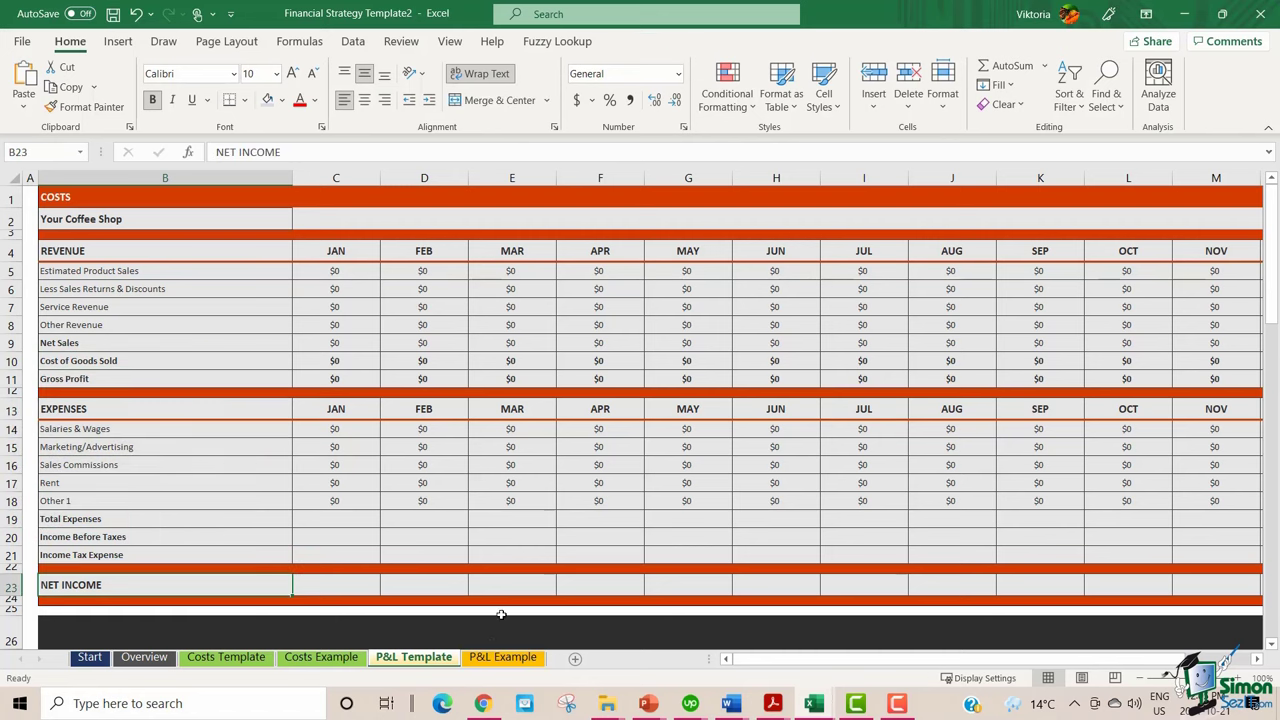
On the P&L Example sheet, examine the coffee shop's monthly revenue, expenses and net income rows
click(516, 660)
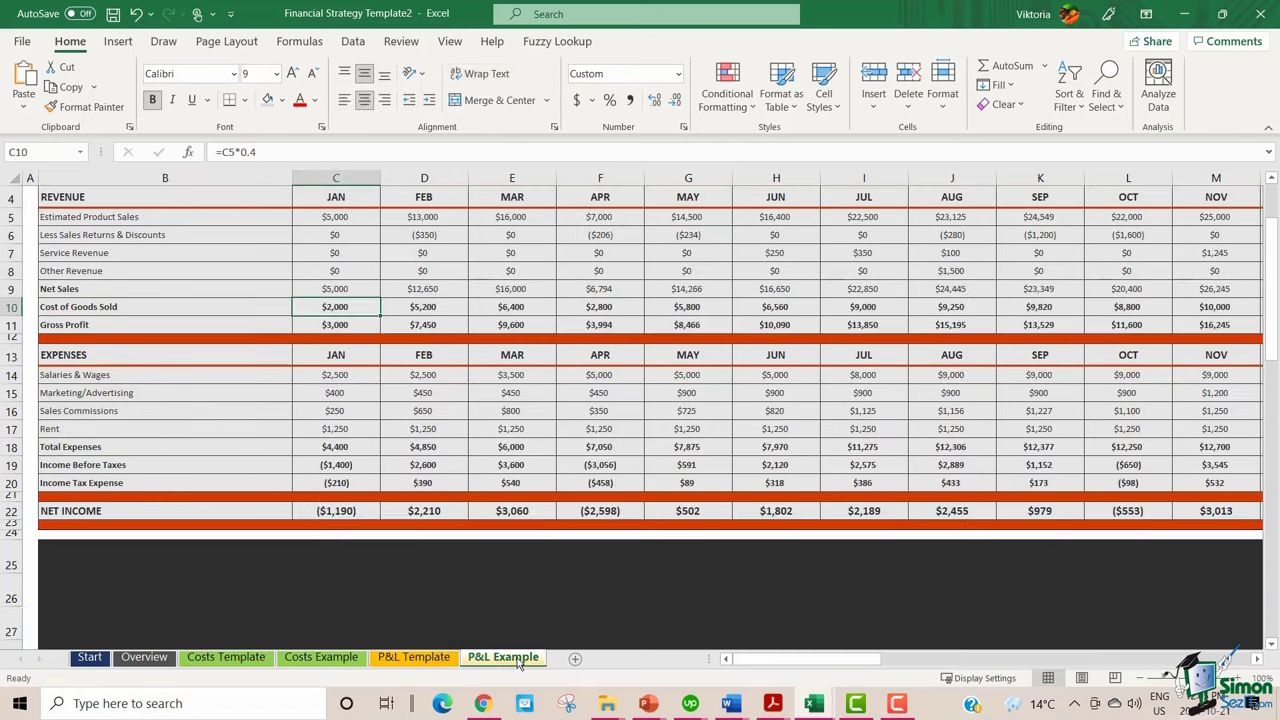
scroll(405, 475, up, 1)
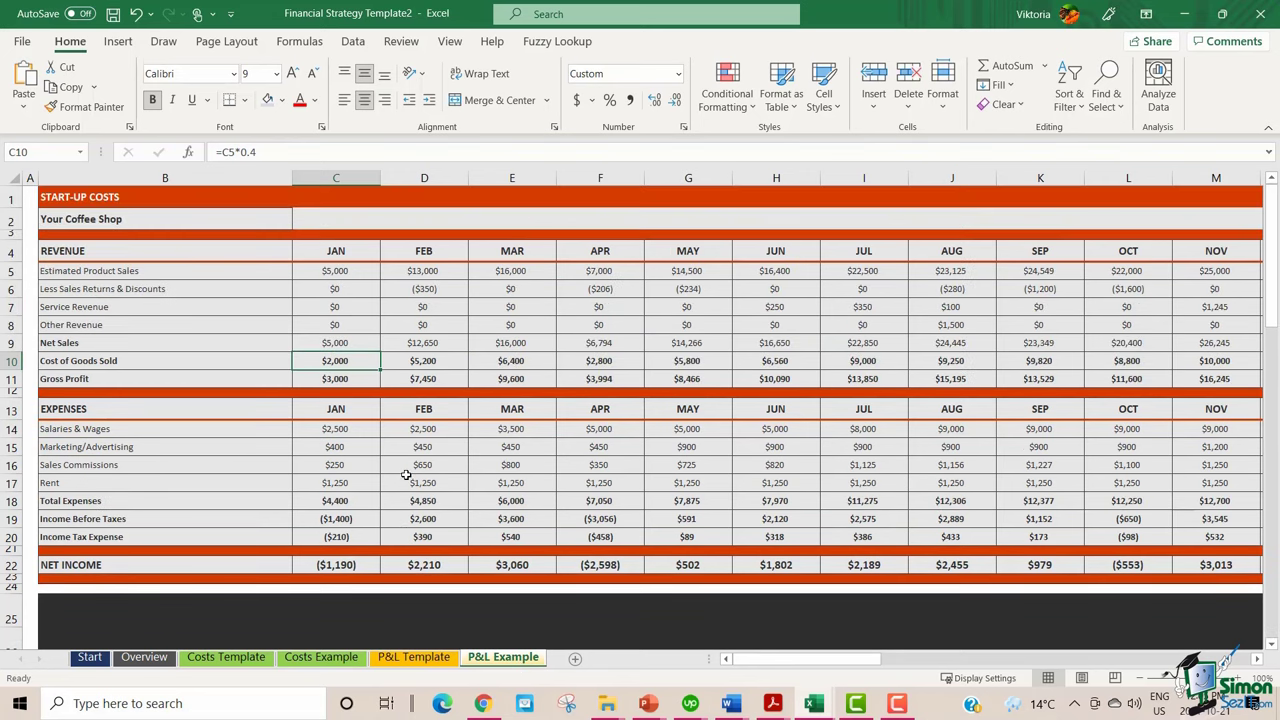
scroll(402, 478, down, 1)
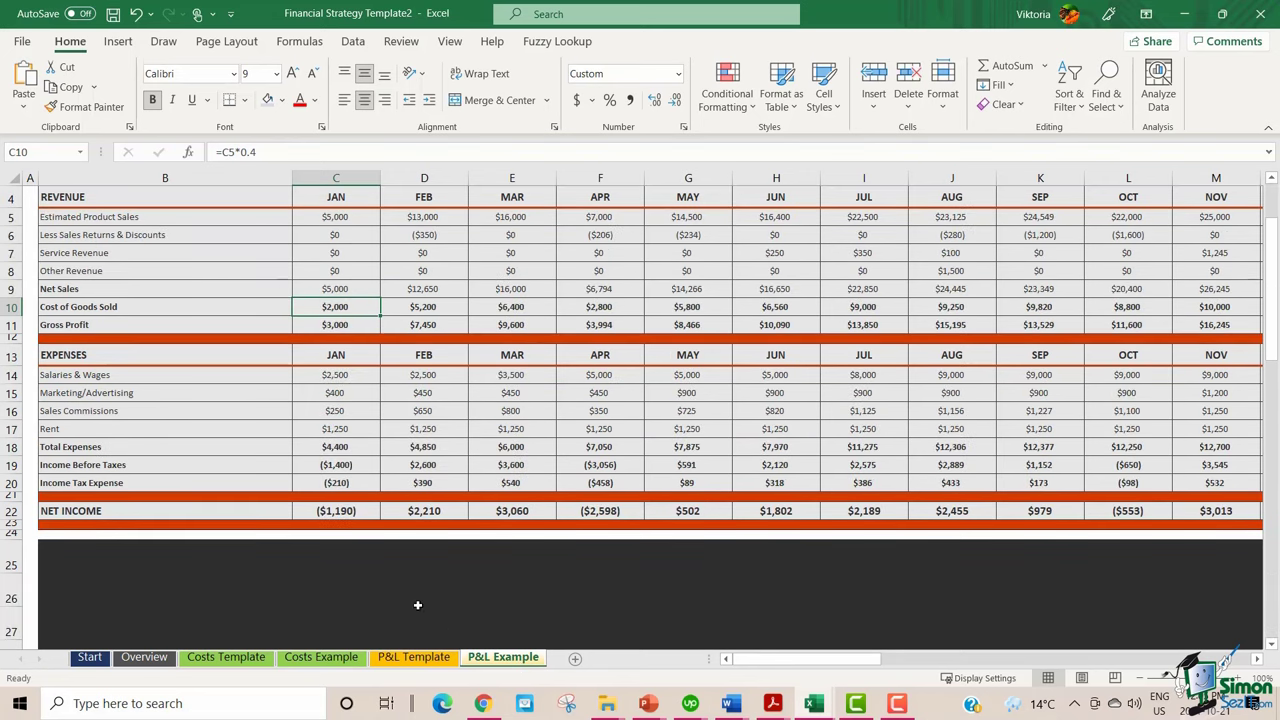
scroll(402, 478, up, 1)
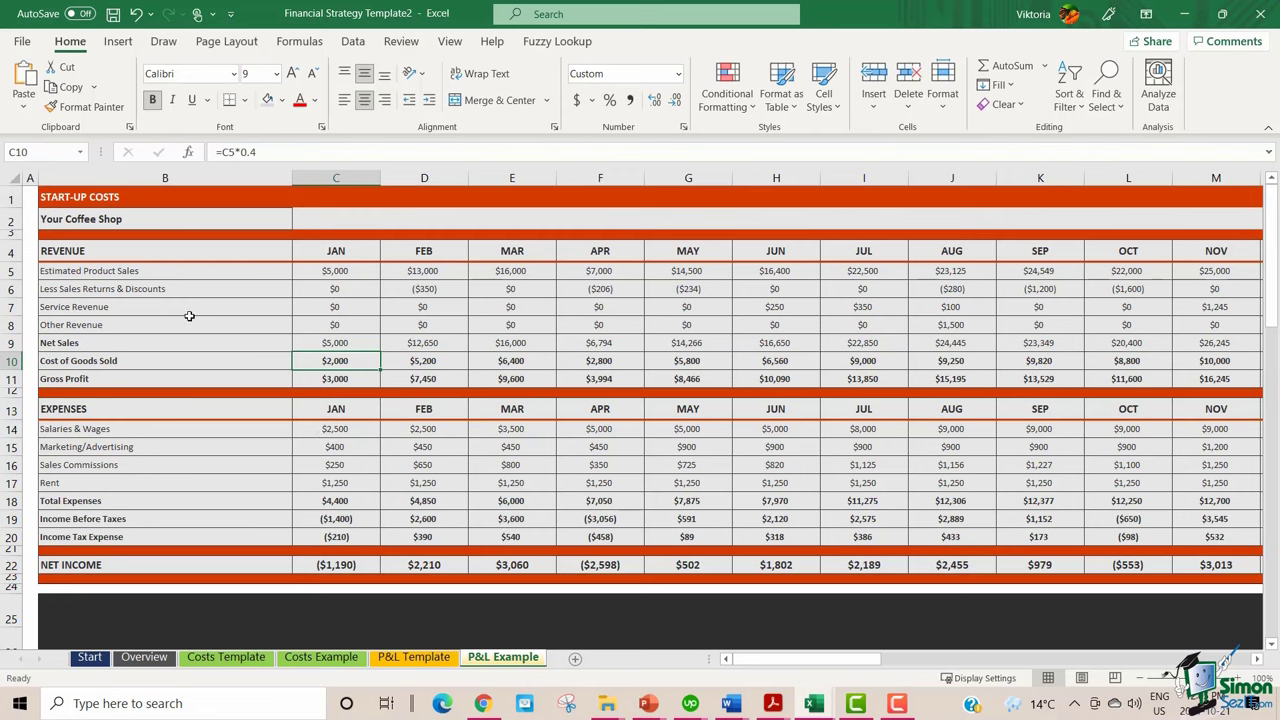
scroll(257, 289, down, 1)
scroll(405, 475, up, 1)
scroll(377, 526, down, 1)
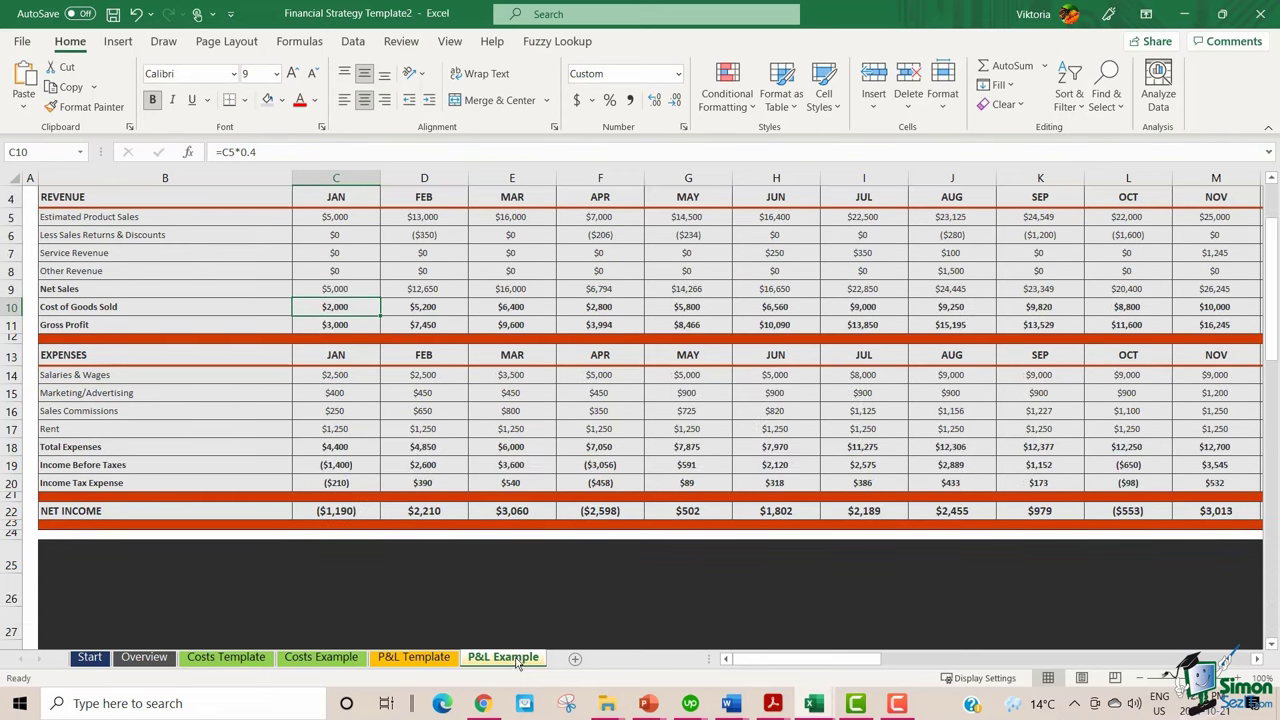
scroll(402, 474, up, 1)
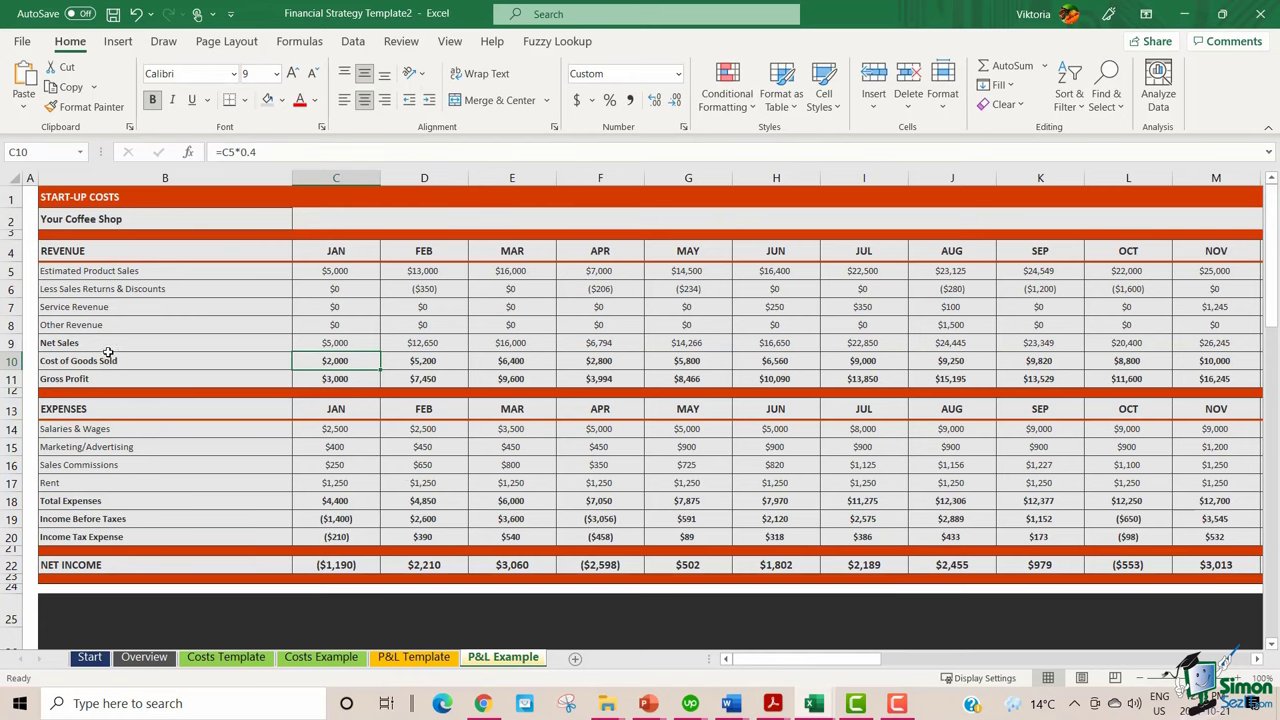
scroll(106, 354, down, 1)
scroll(274, 277, up, 1)
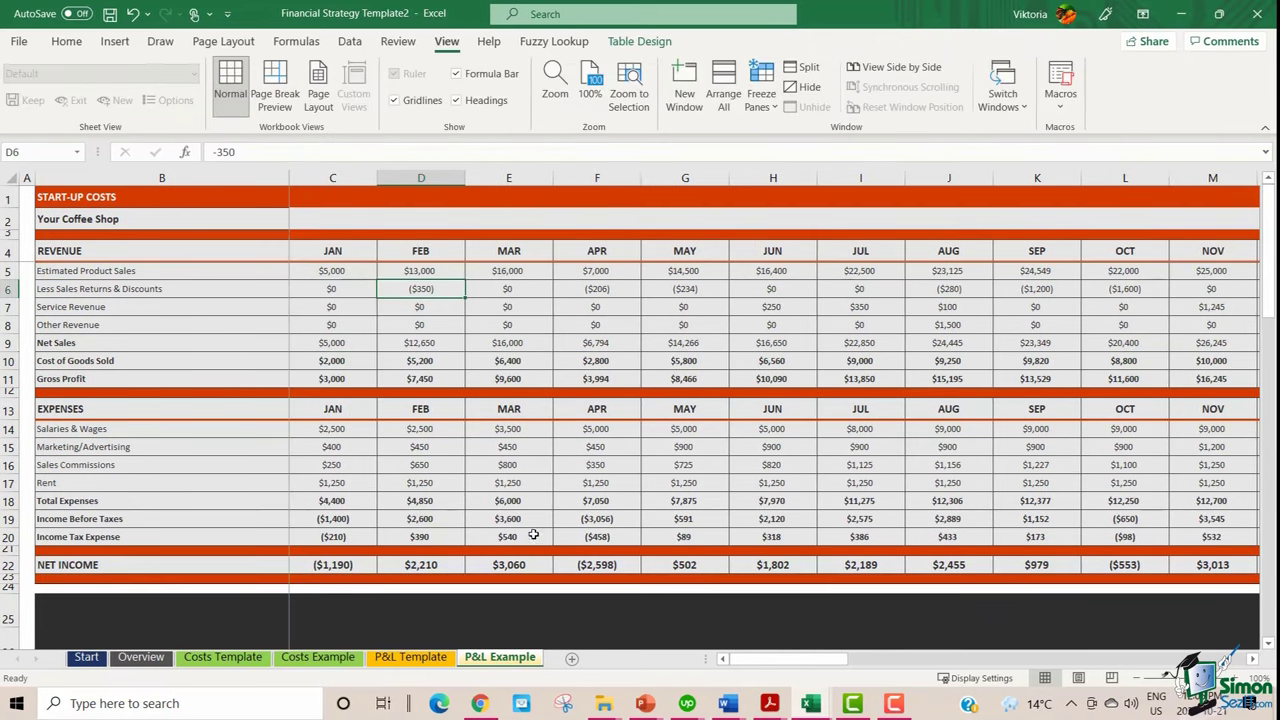
Inspect the YTD formula for Estimated Product Sales in O5 and highlight the other YTD revenue items in O6:O8
drag(762, 660, 850, 660)
click(420, 270)
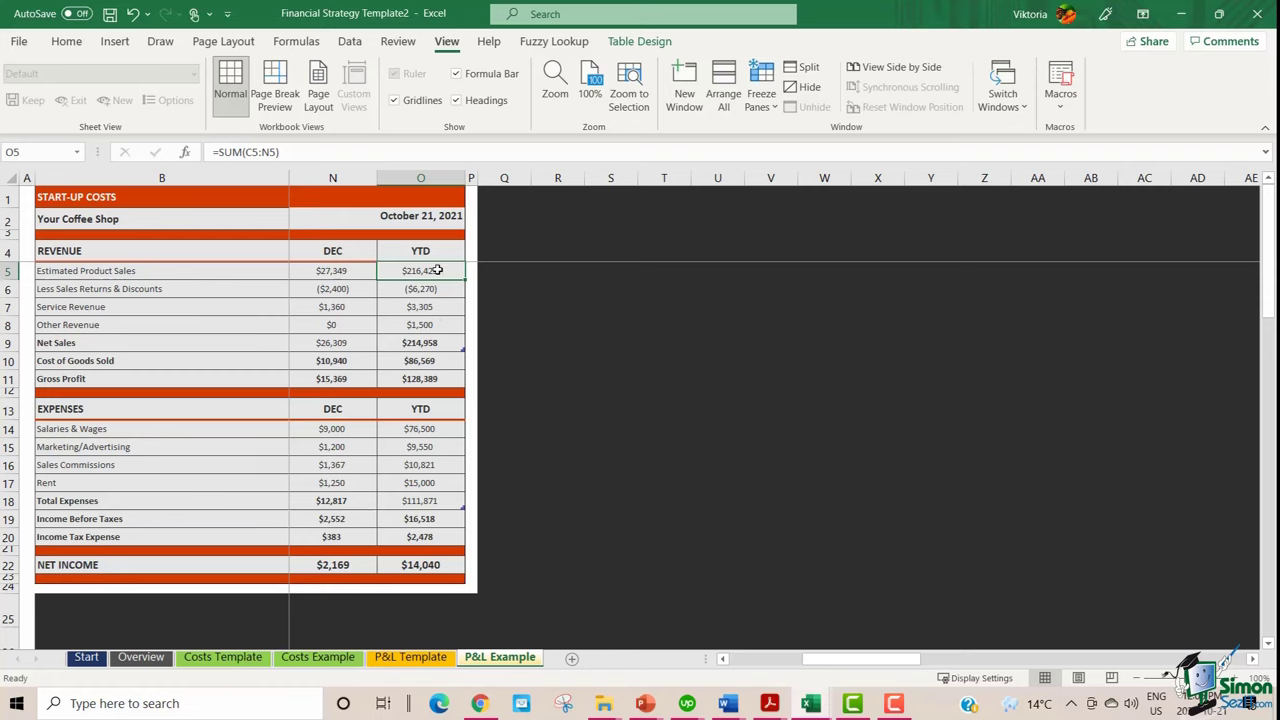
drag(450, 289, 444, 323)
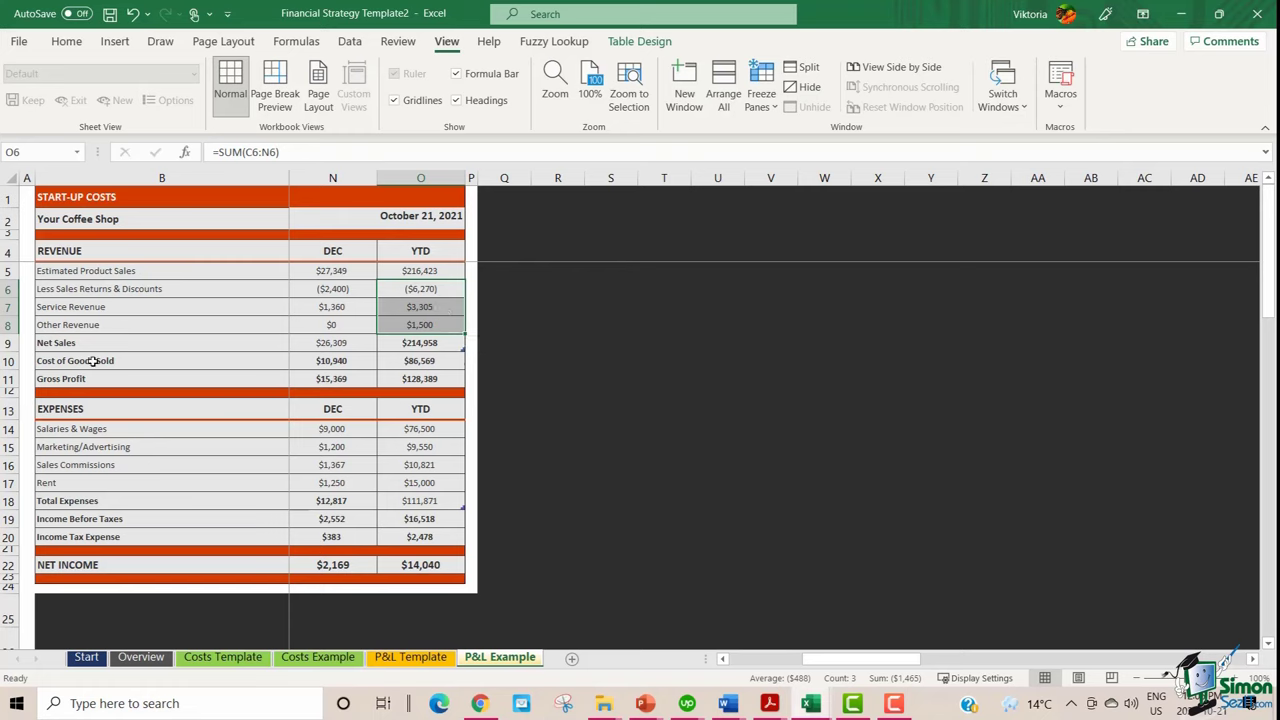
Inspect the YTD formulas for Net Sales, Cost of Goods Sold and Gross Profit in O9:O11
click(95, 344)
click(420, 343)
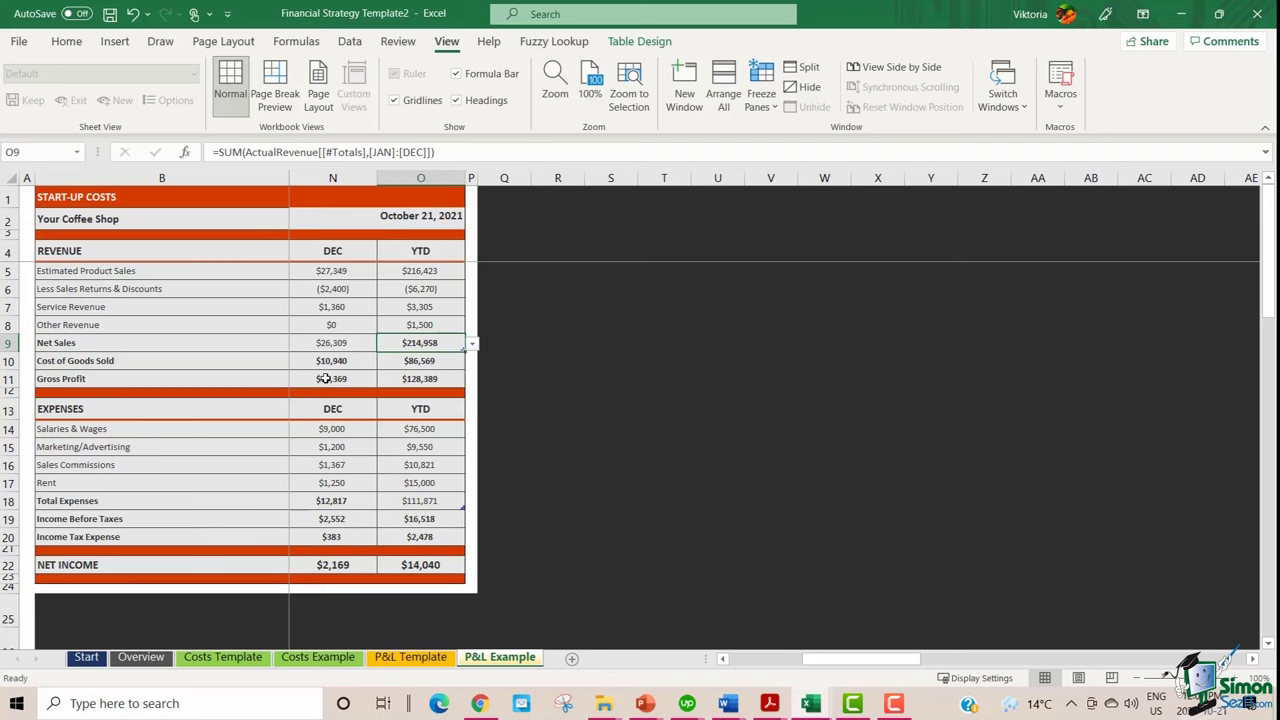
click(415, 361)
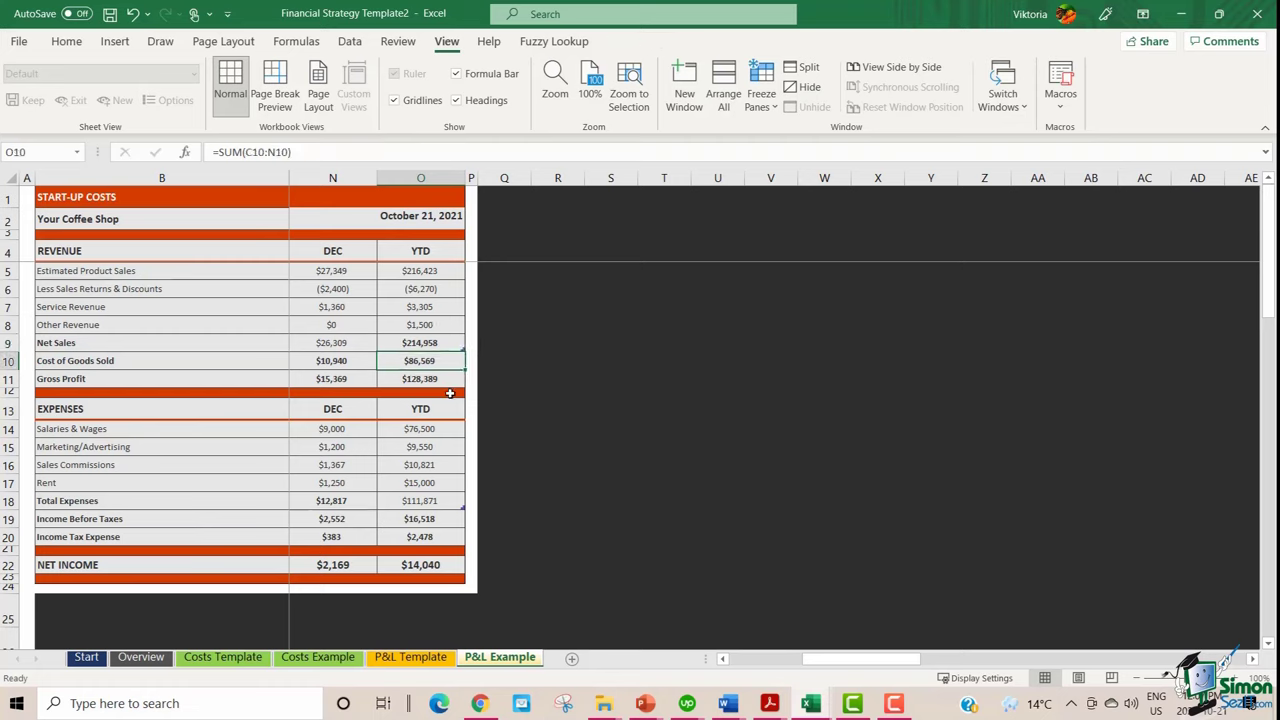
click(435, 343)
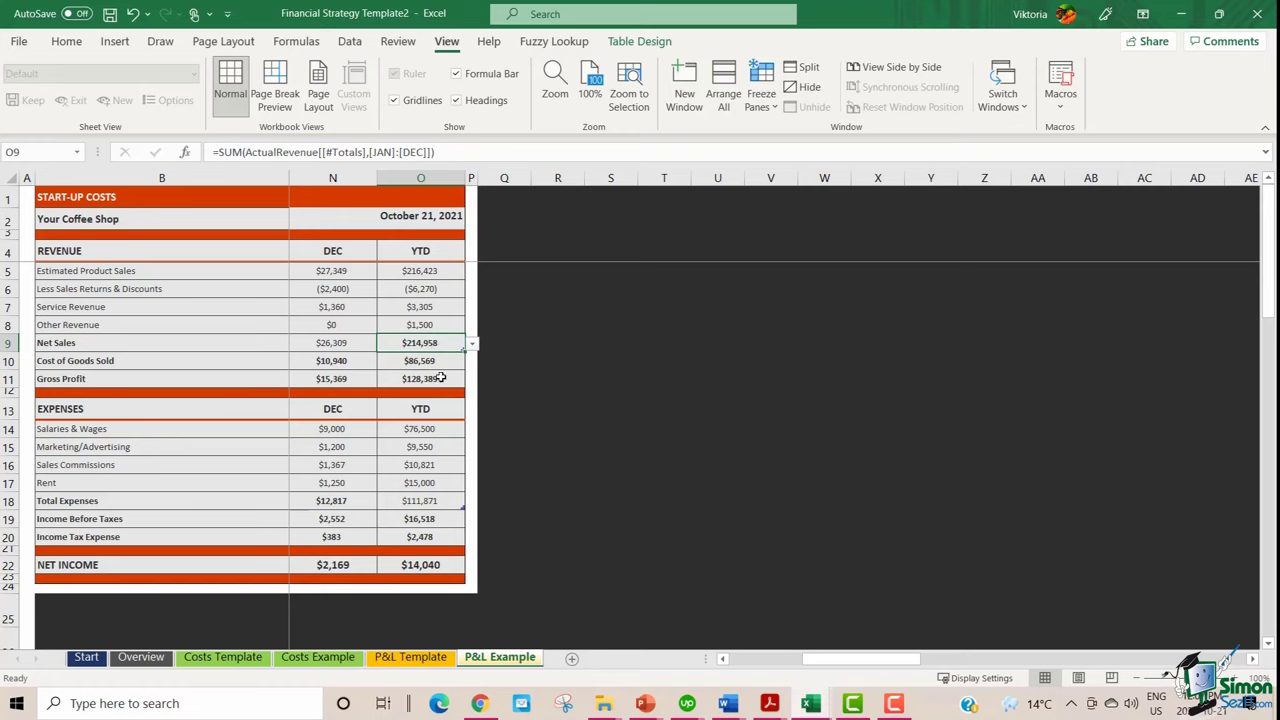
click(440, 378)
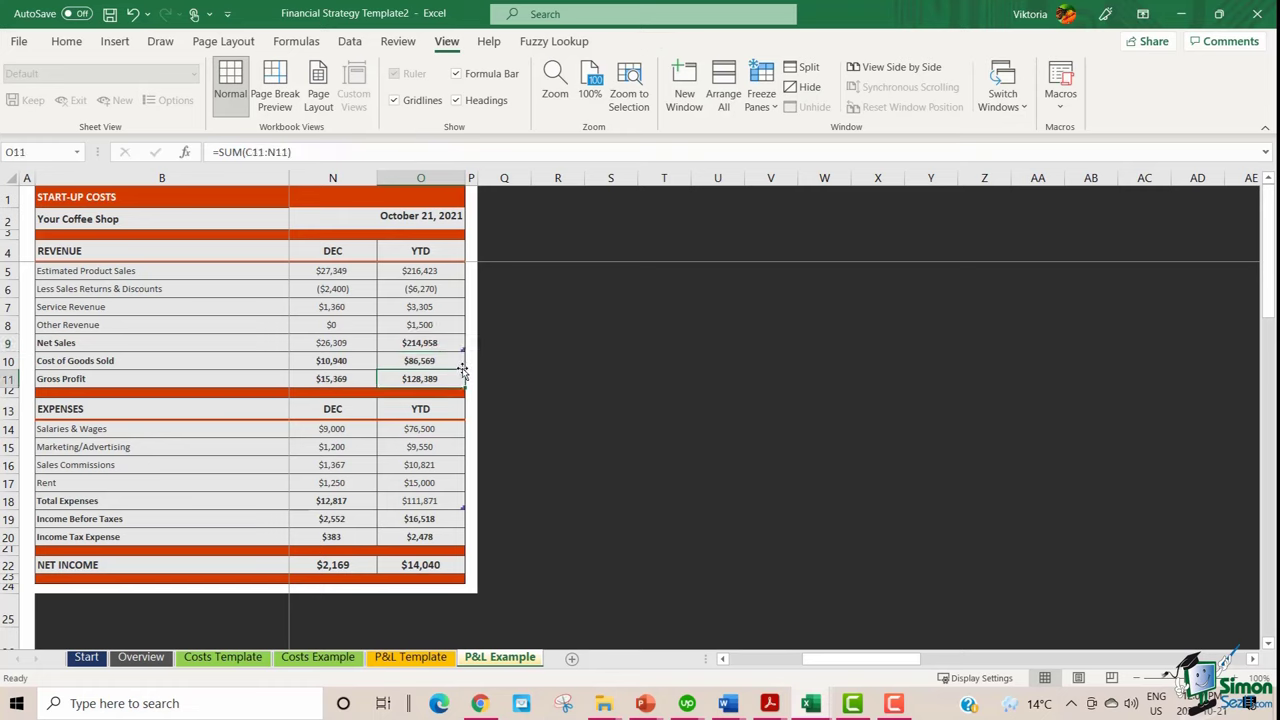
Inspect the YTD formulas of the individual expense items and highlight them in O14:O17
click(447, 428)
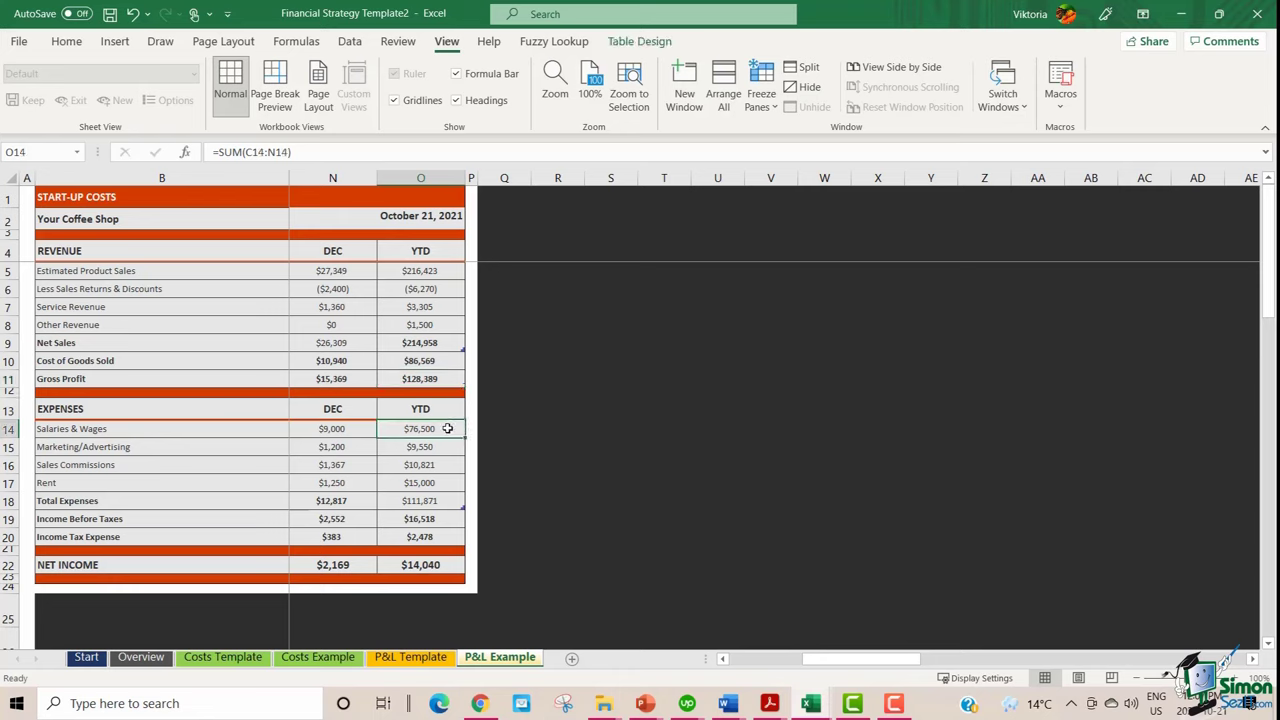
drag(447, 428, 449, 498)
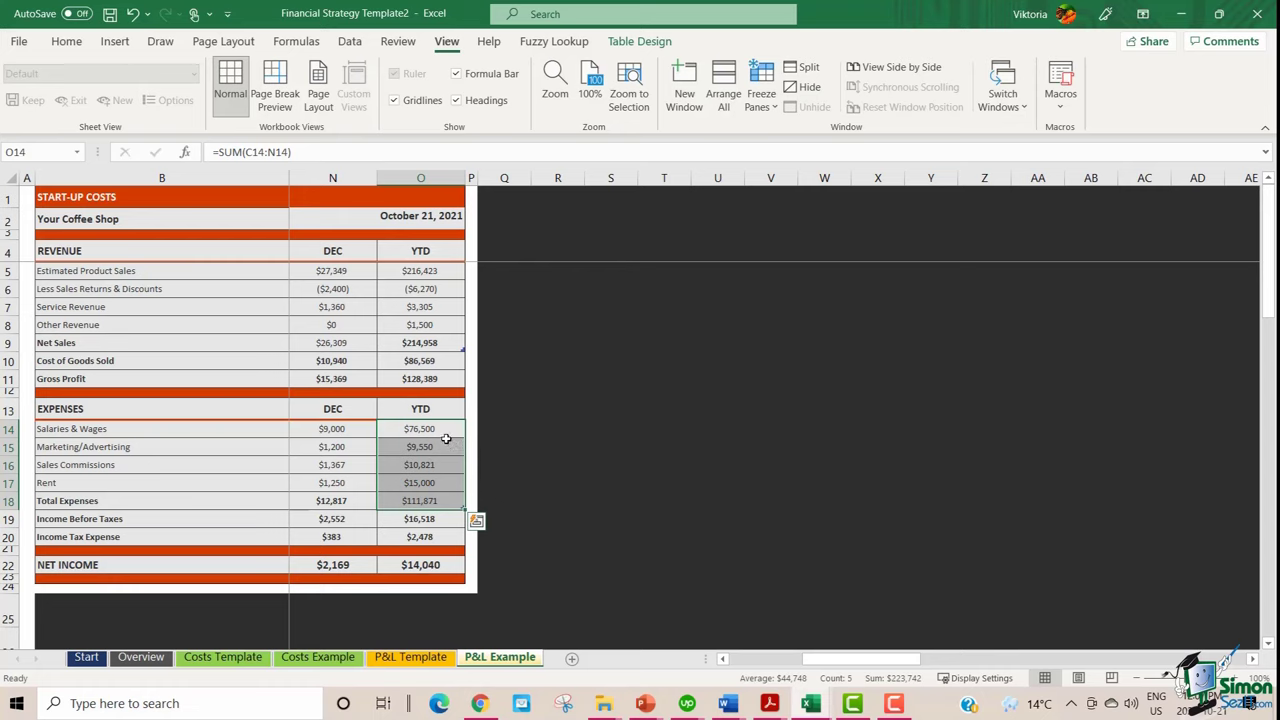
click(444, 433)
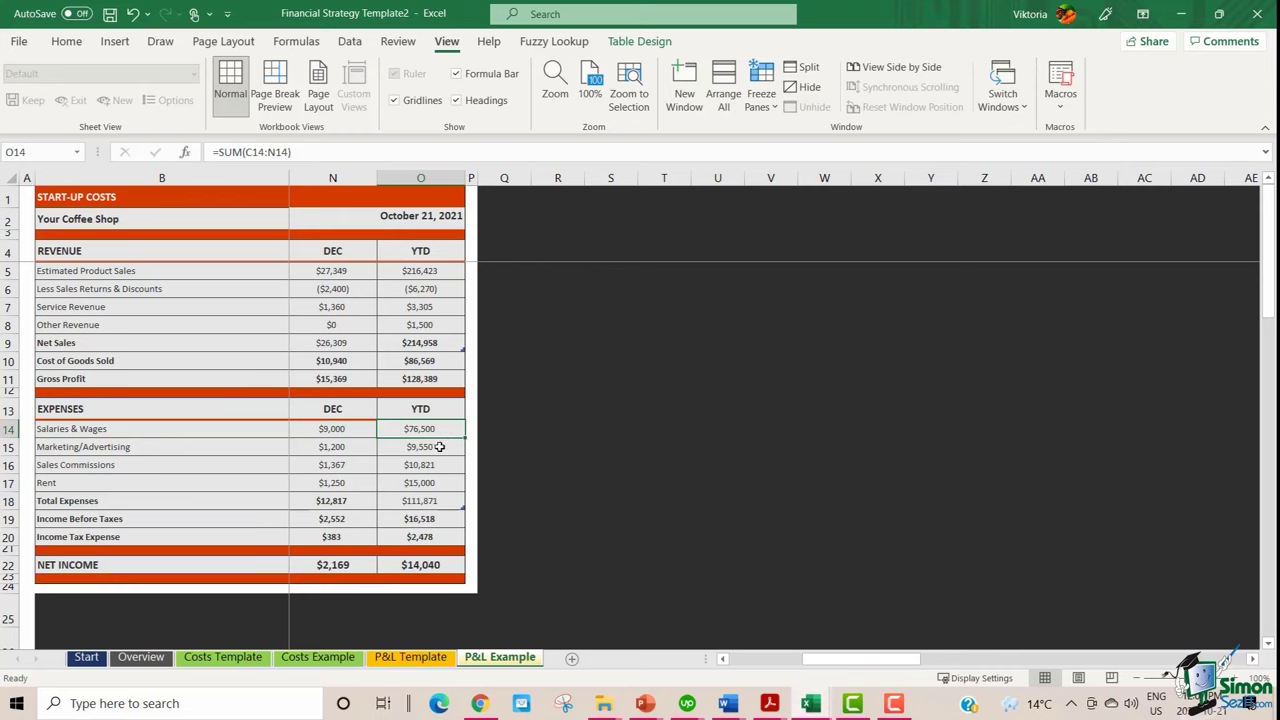
click(439, 447)
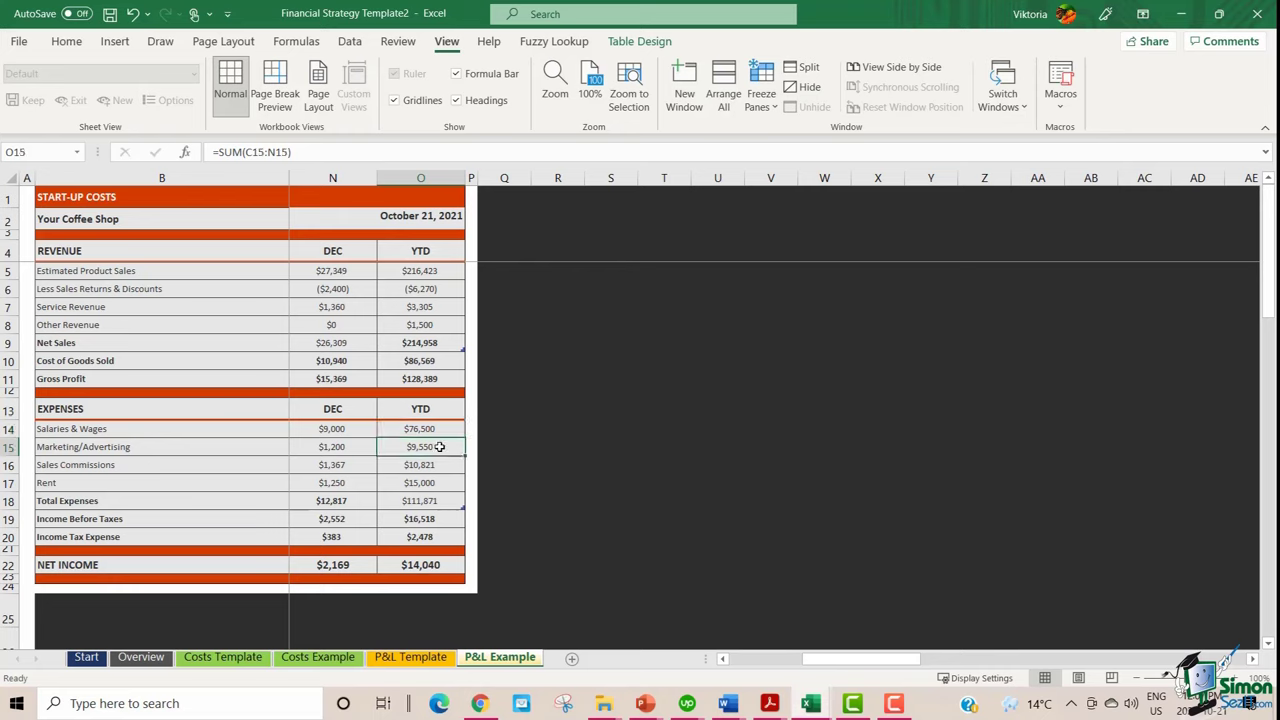
click(447, 463)
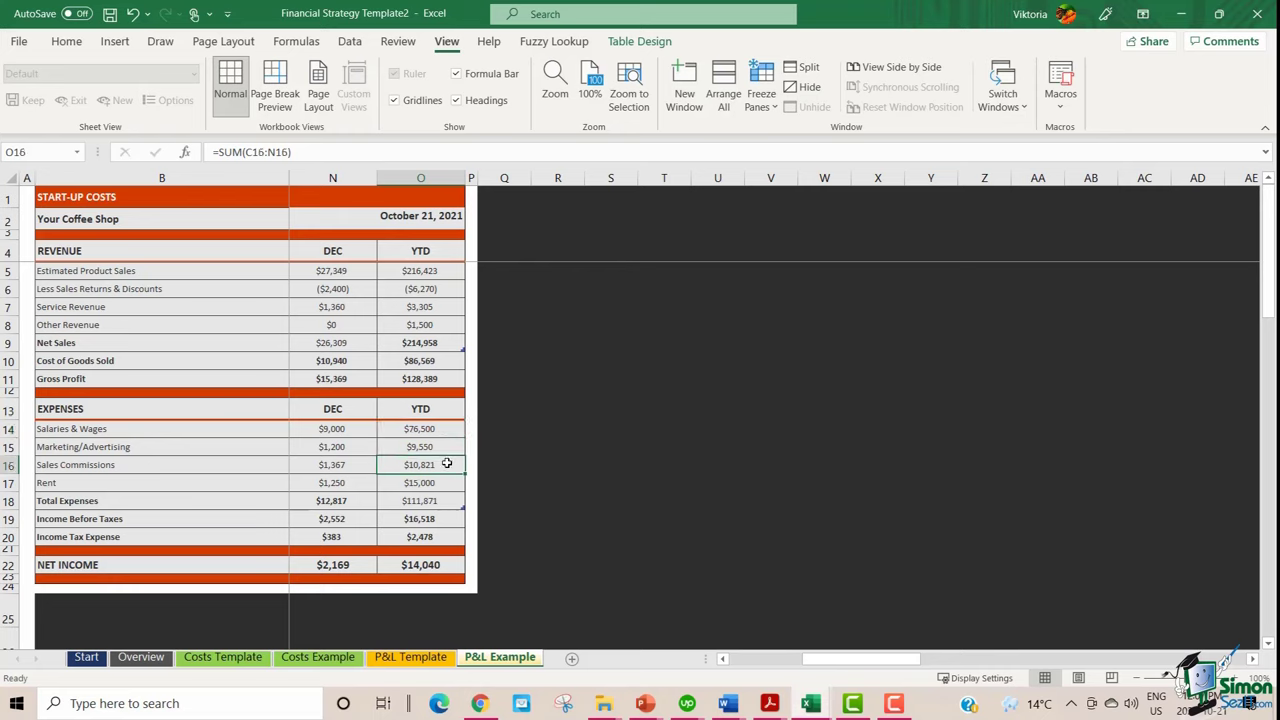
shift+click(446, 480)
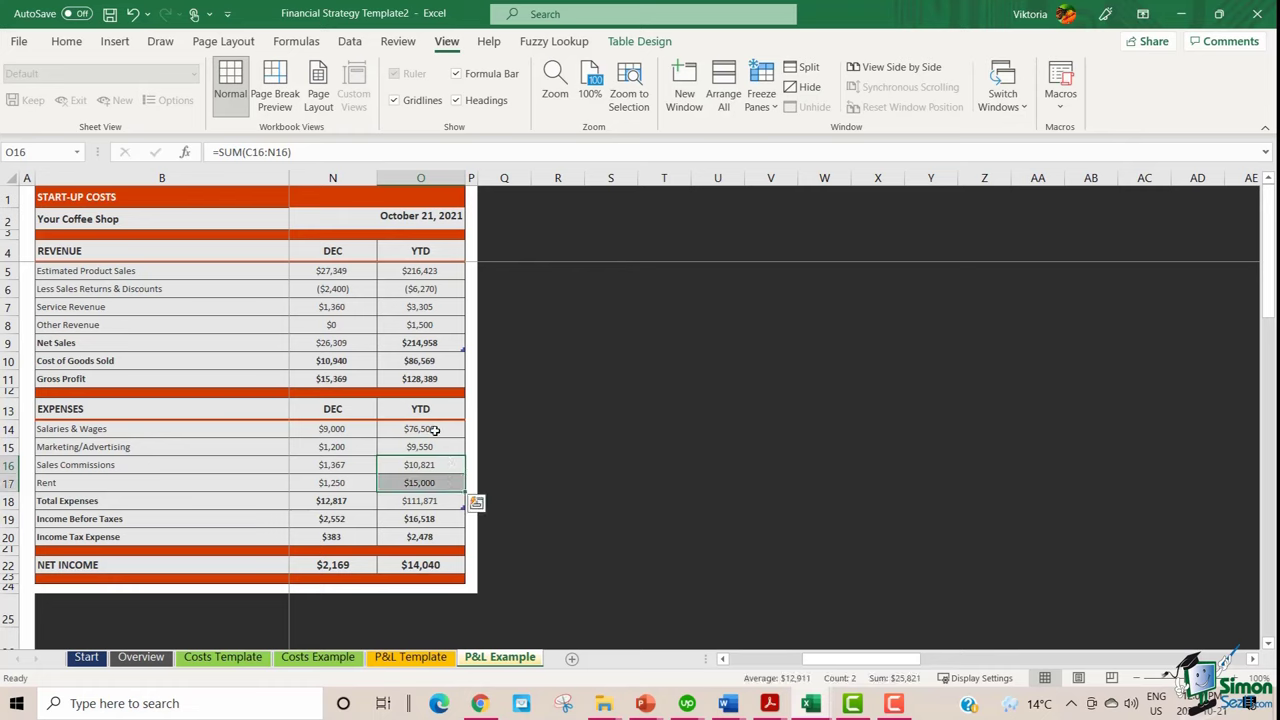
drag(435, 430, 445, 488)
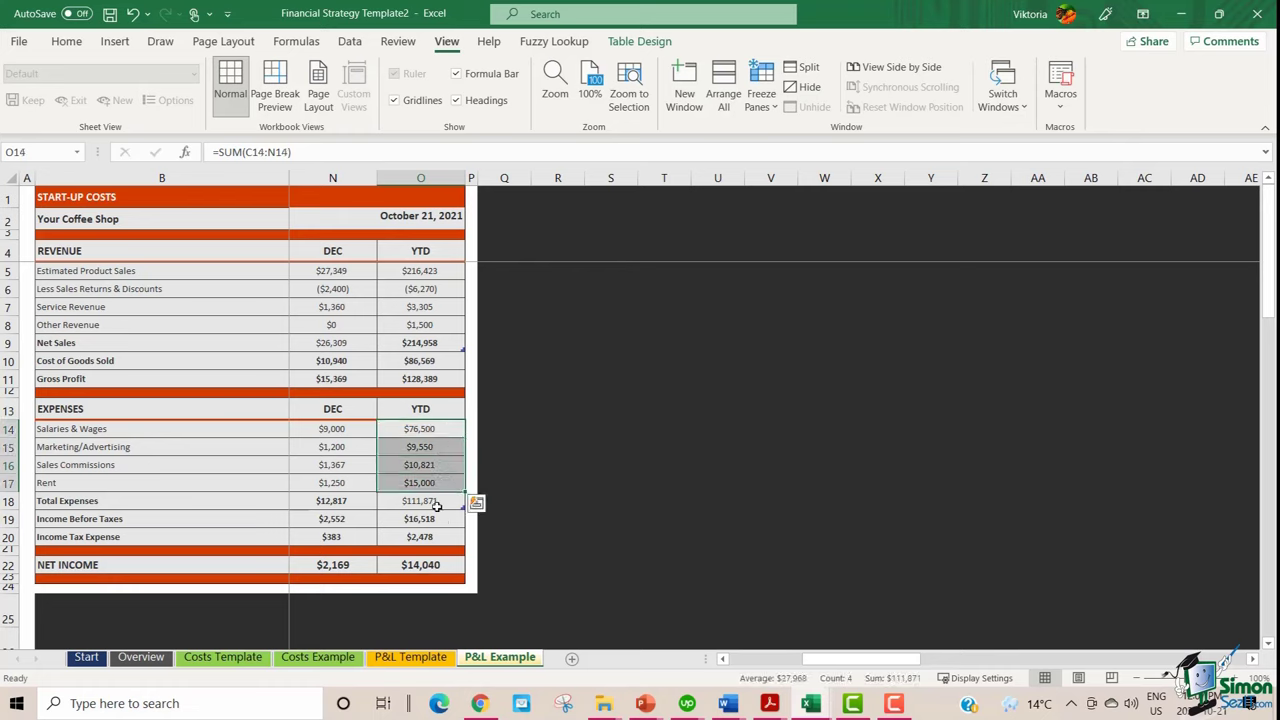
Select YTD Total Expenses in O18 together with Gross Profit in O11, and inspect the Income Before Taxes formula in O19
click(437, 504)
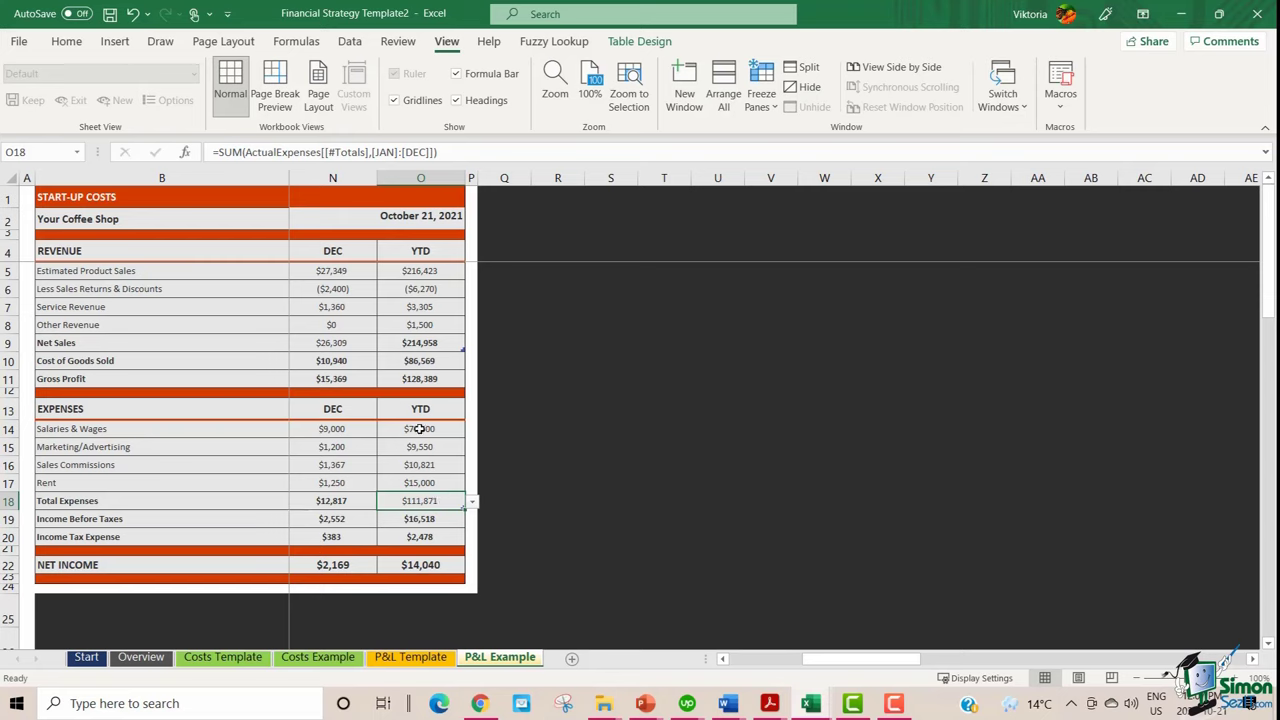
ctrl+click(437, 380)
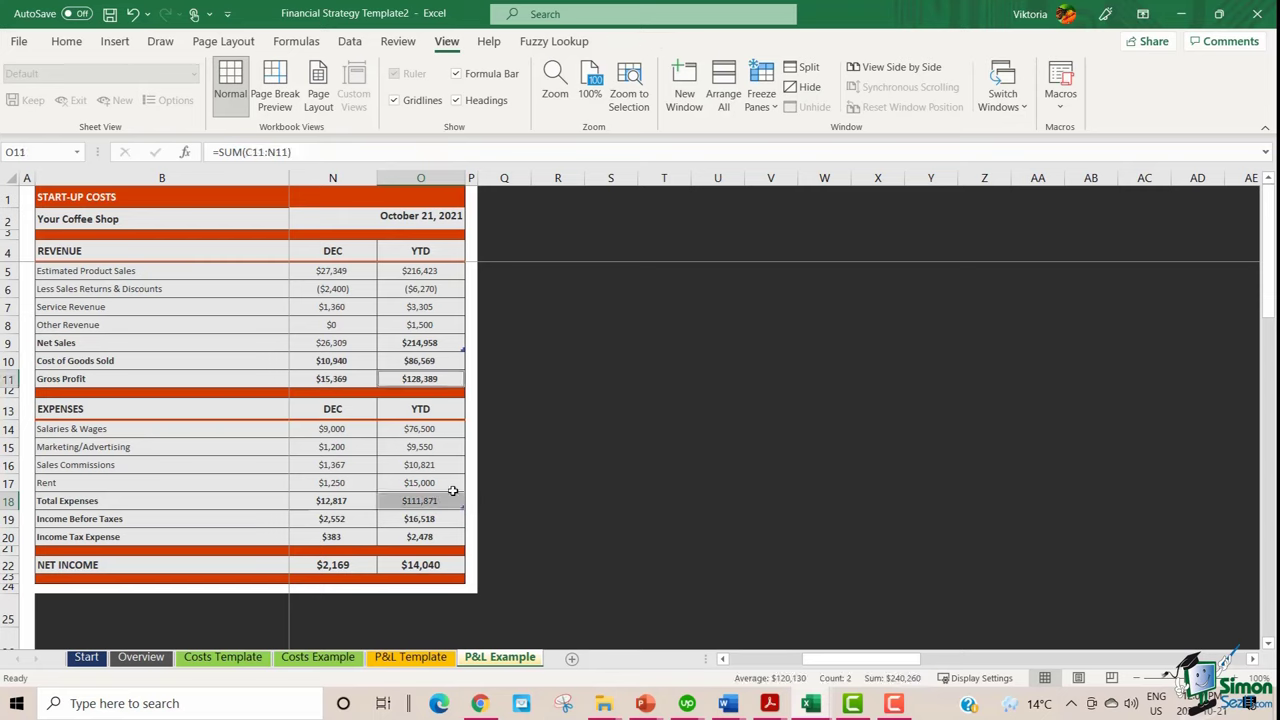
click(411, 519)
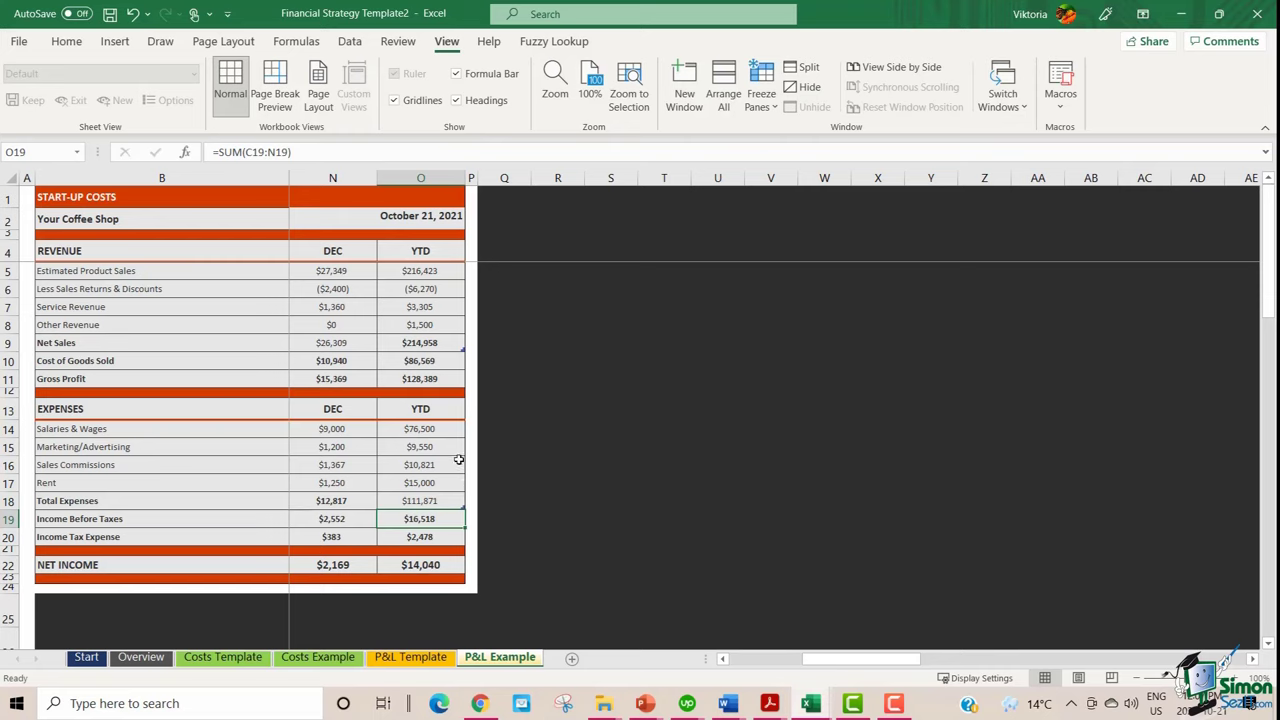
Inspect the YTD formulas for Income Tax Expense in O20 and Net Income in O22
click(436, 535)
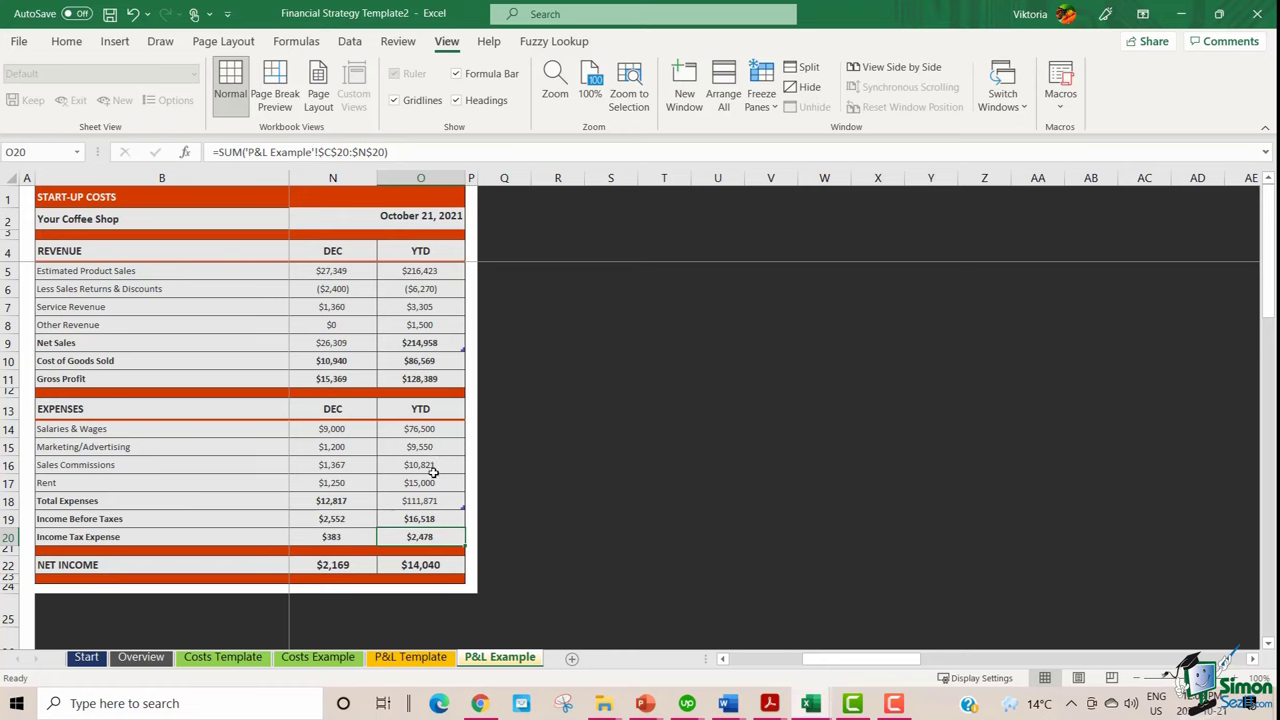
click(411, 565)
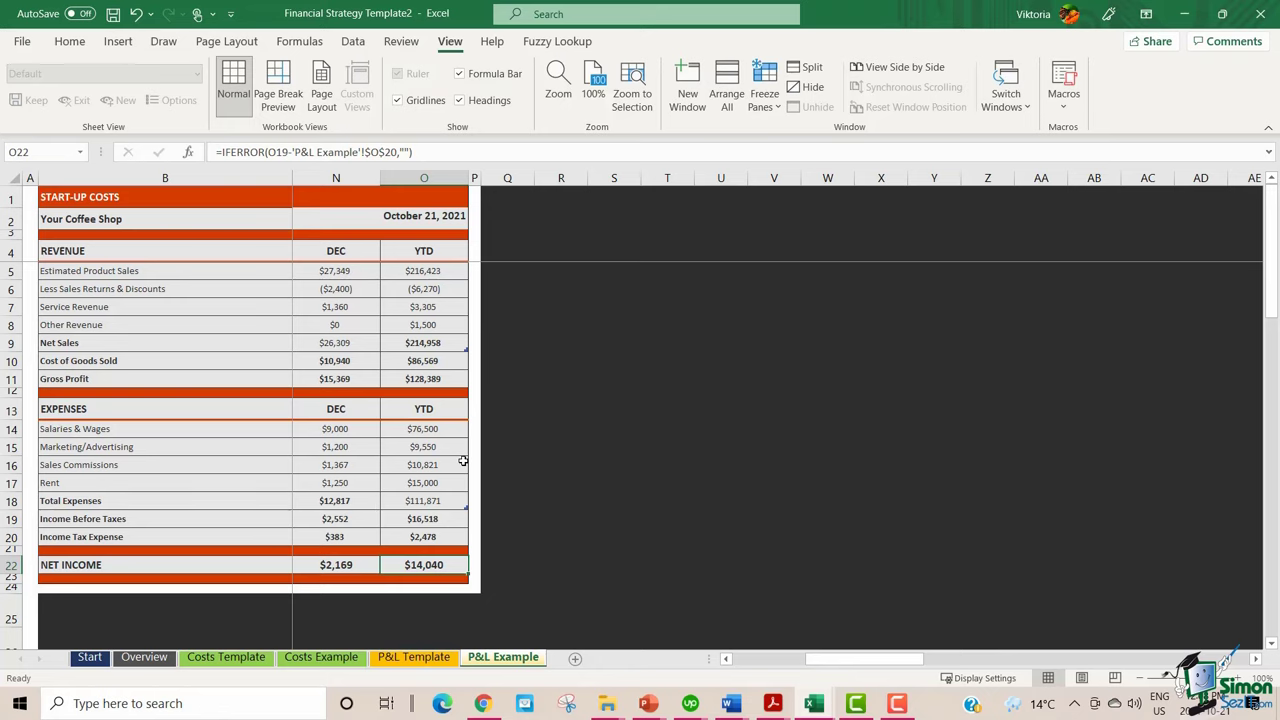
scroll(921, 284, left, 4)
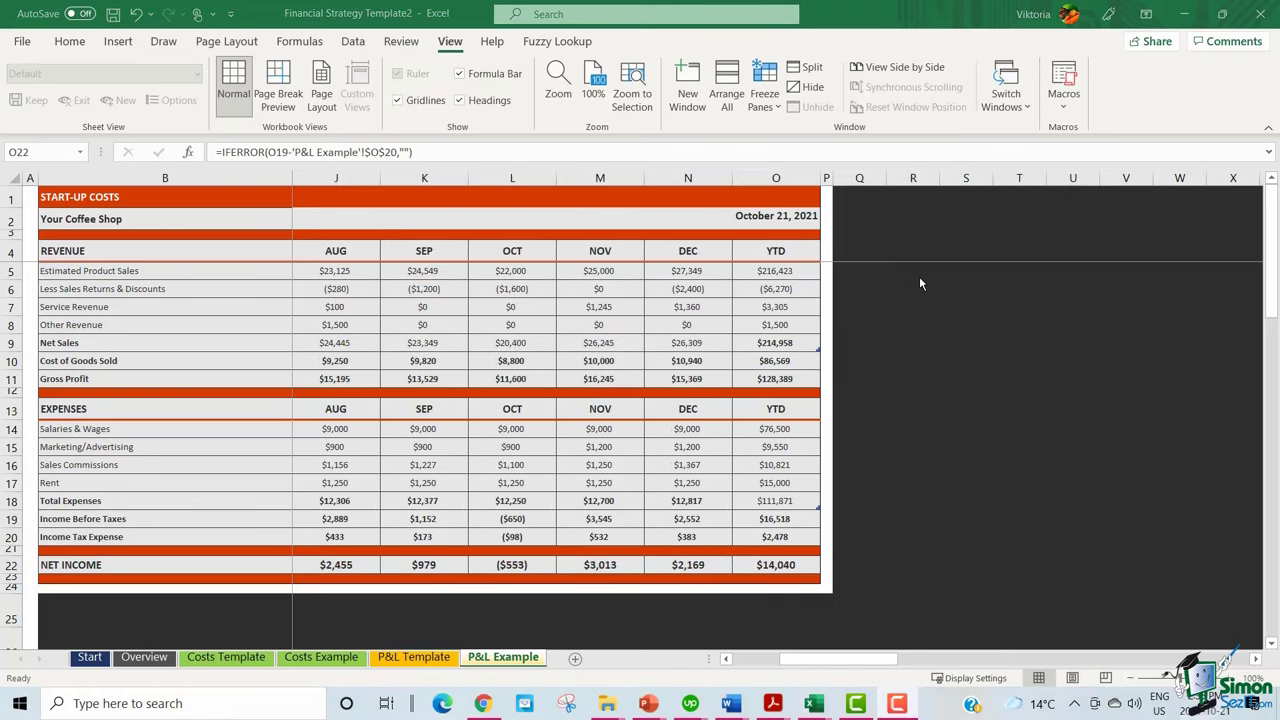
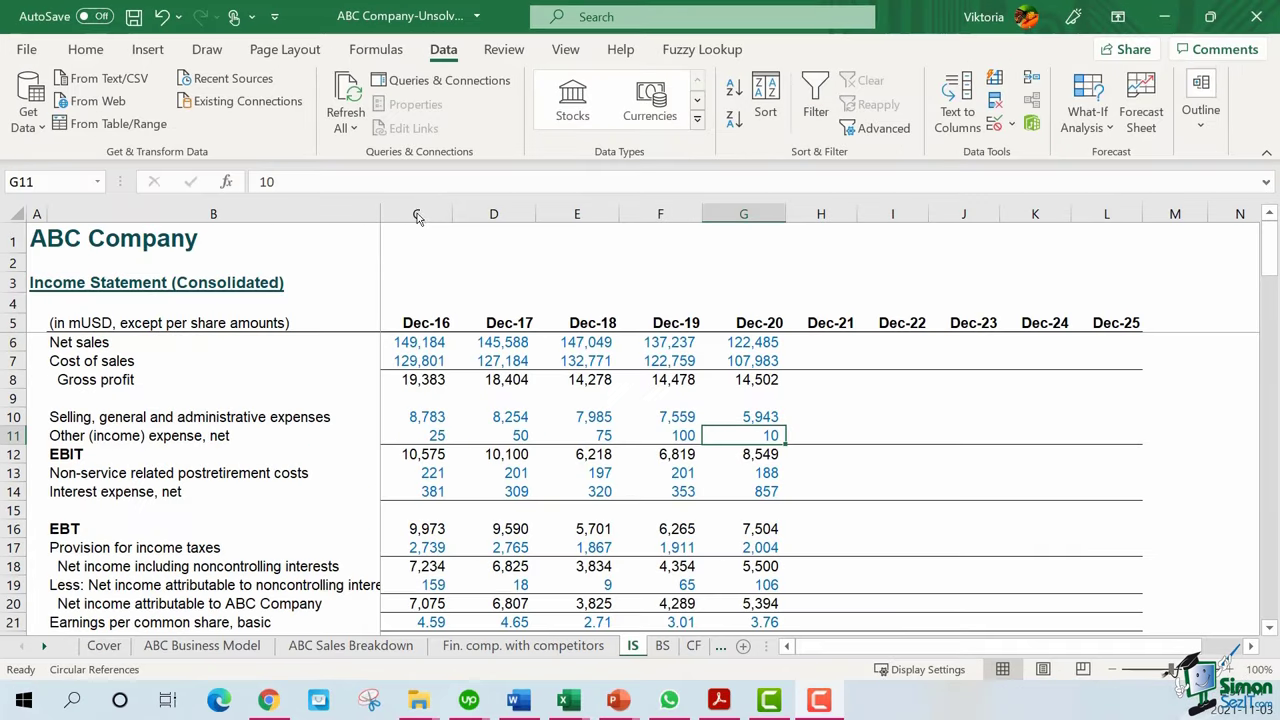
Highlight the historical Dec-16 to Dec-20 columns C:G on the IS, BS and CF sheets in turn
drag(416, 214, 762, 220)
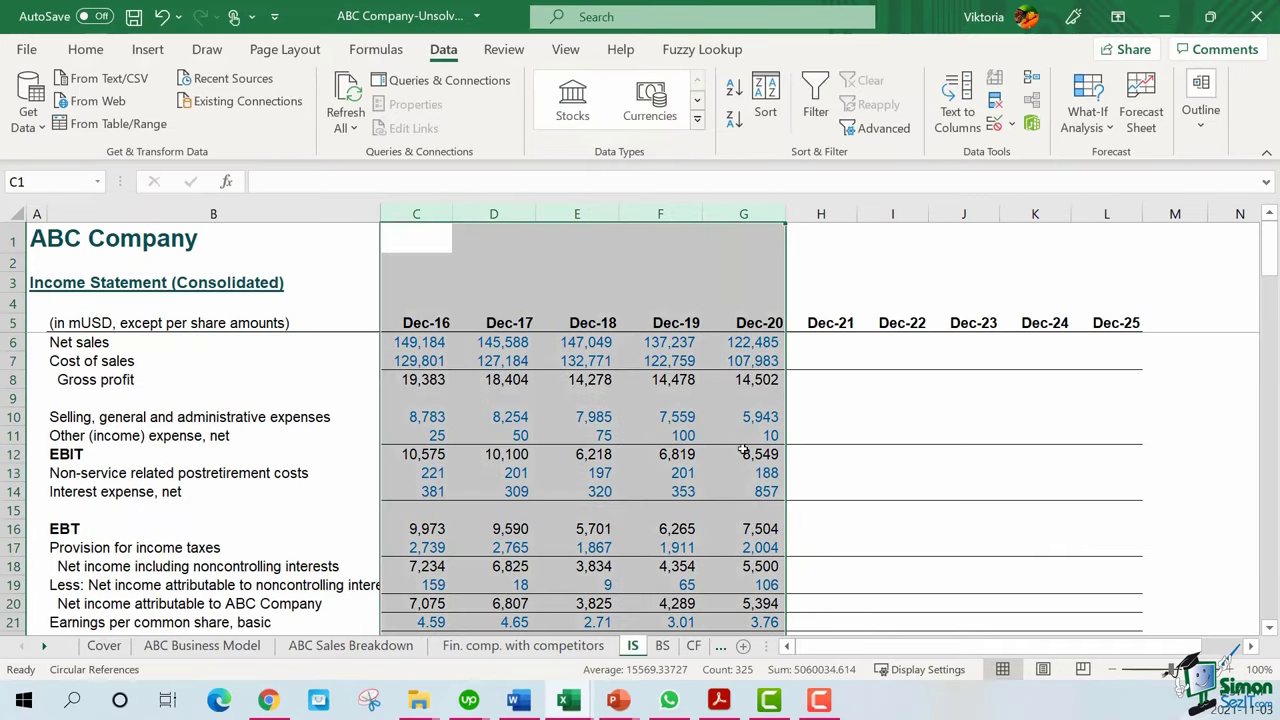
click(662, 645)
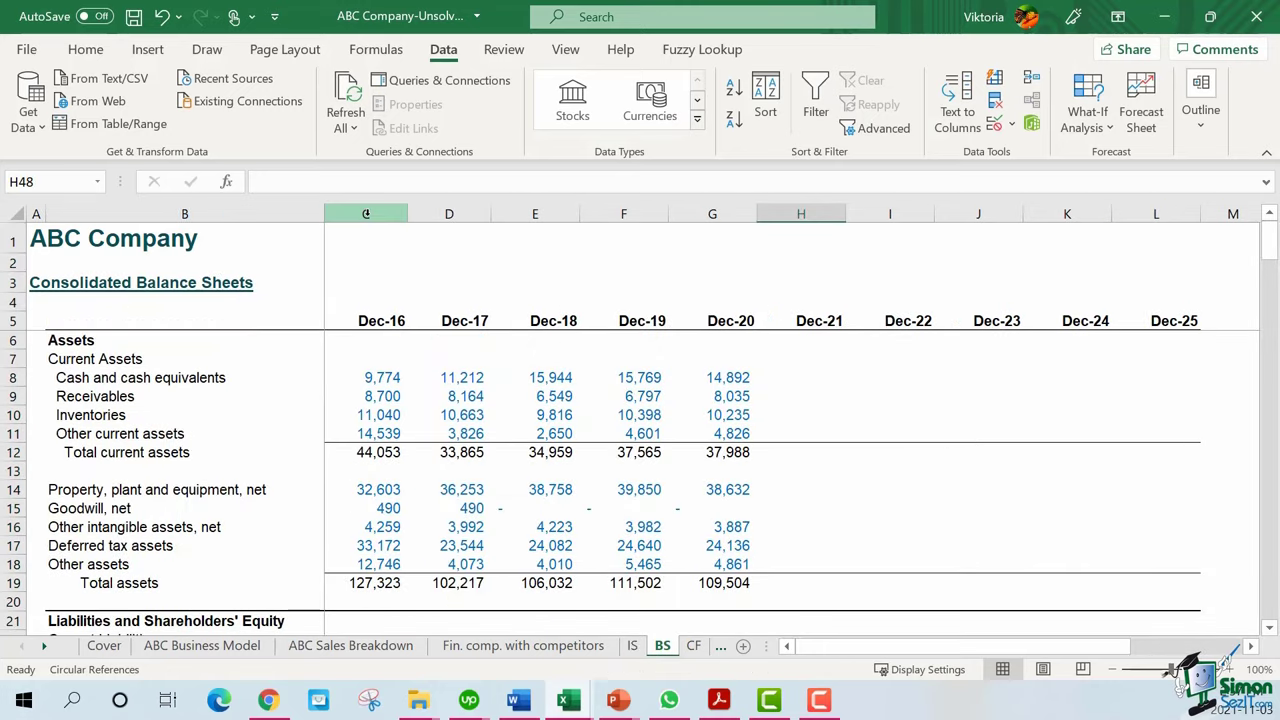
drag(365, 214, 706, 238)
click(693, 645)
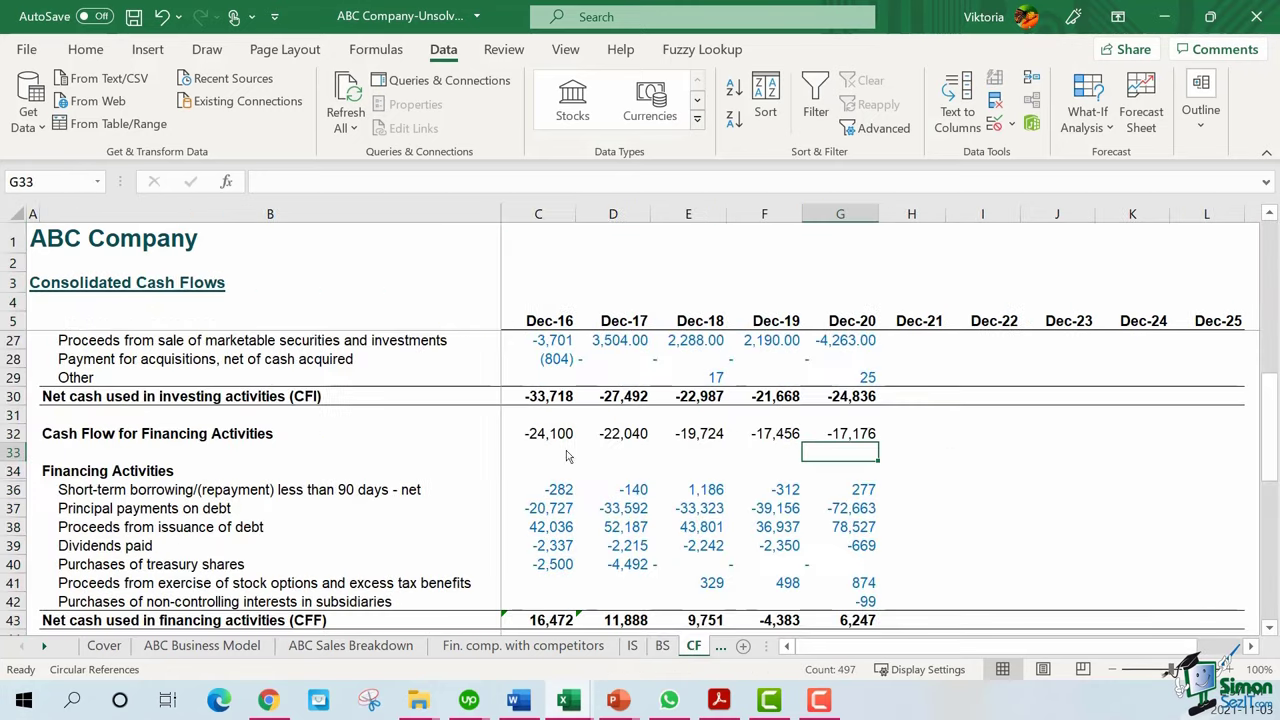
drag(538, 214, 806, 221)
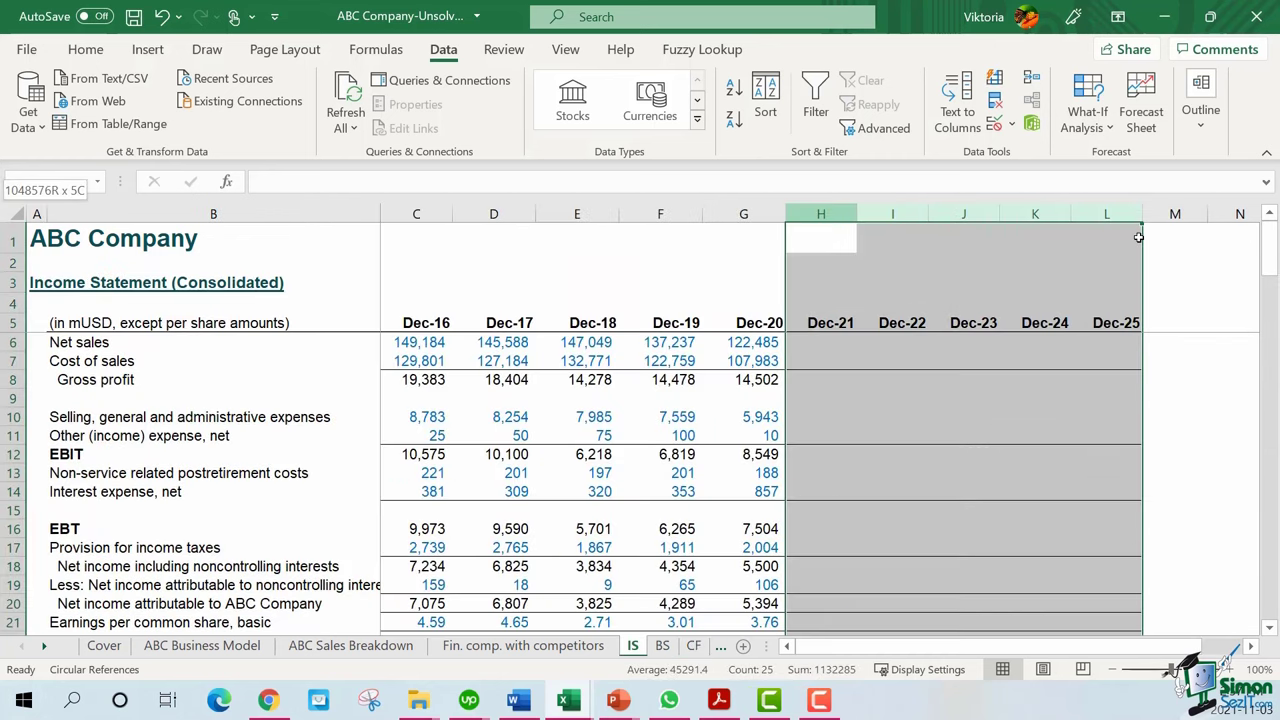
Highlight the forecast Dec-21 to Dec-25 columns H:L on the IS, BS and CF sheets, and return to the income statement
drag(1137, 234, 1137, 234)
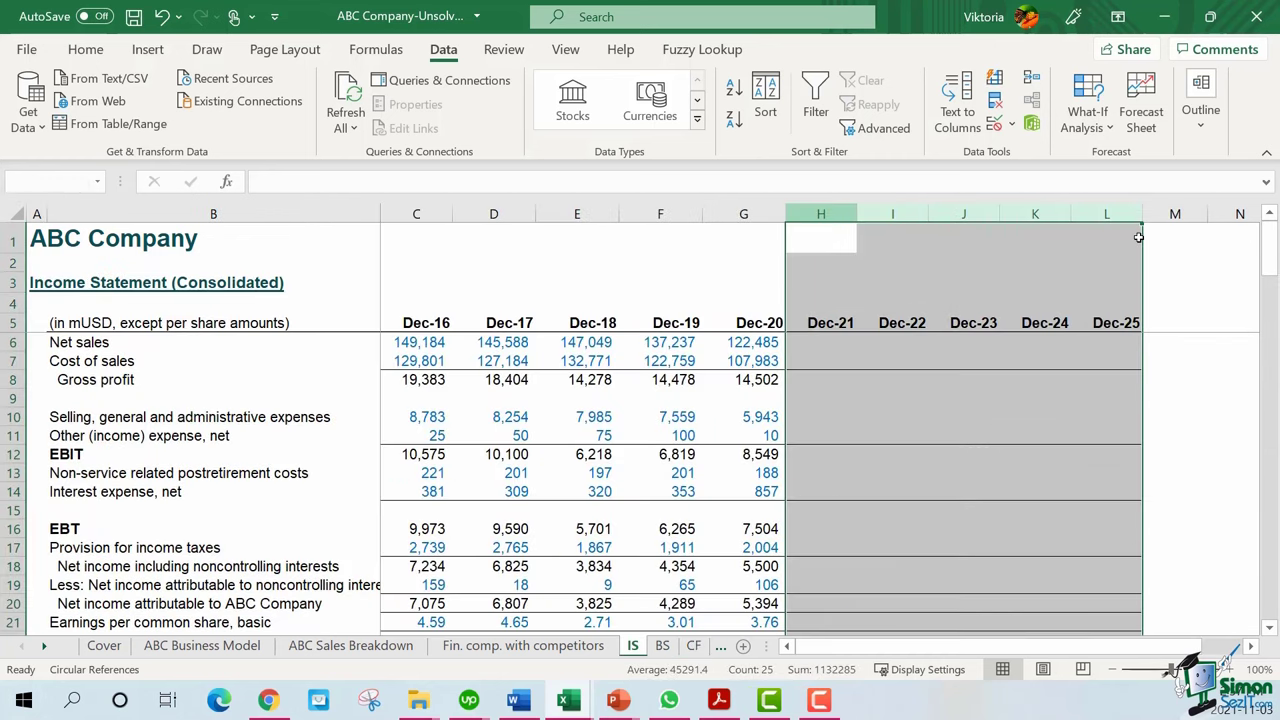
click(662, 645)
drag(805, 214, 1143, 234)
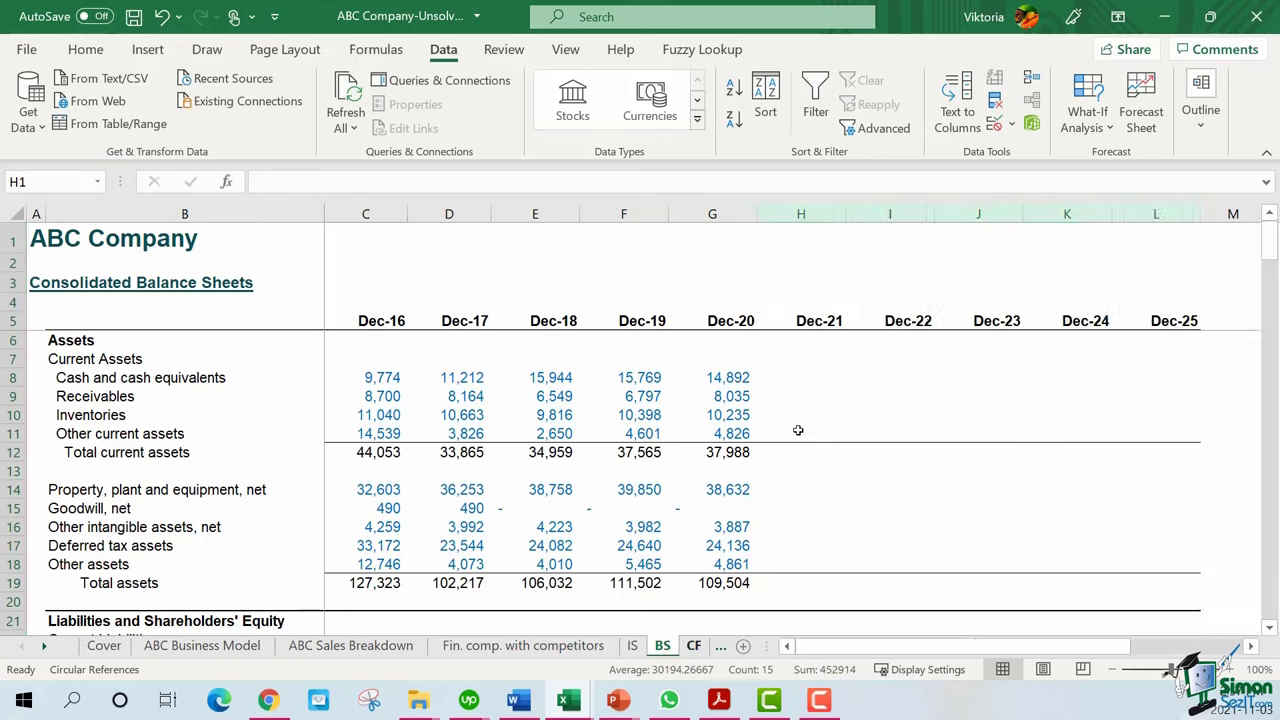
key(ctrl+Page_Down)
drag(911, 216, 1201, 234)
key(ctrl+Page_Up)
key(ctrl+Page_Up)
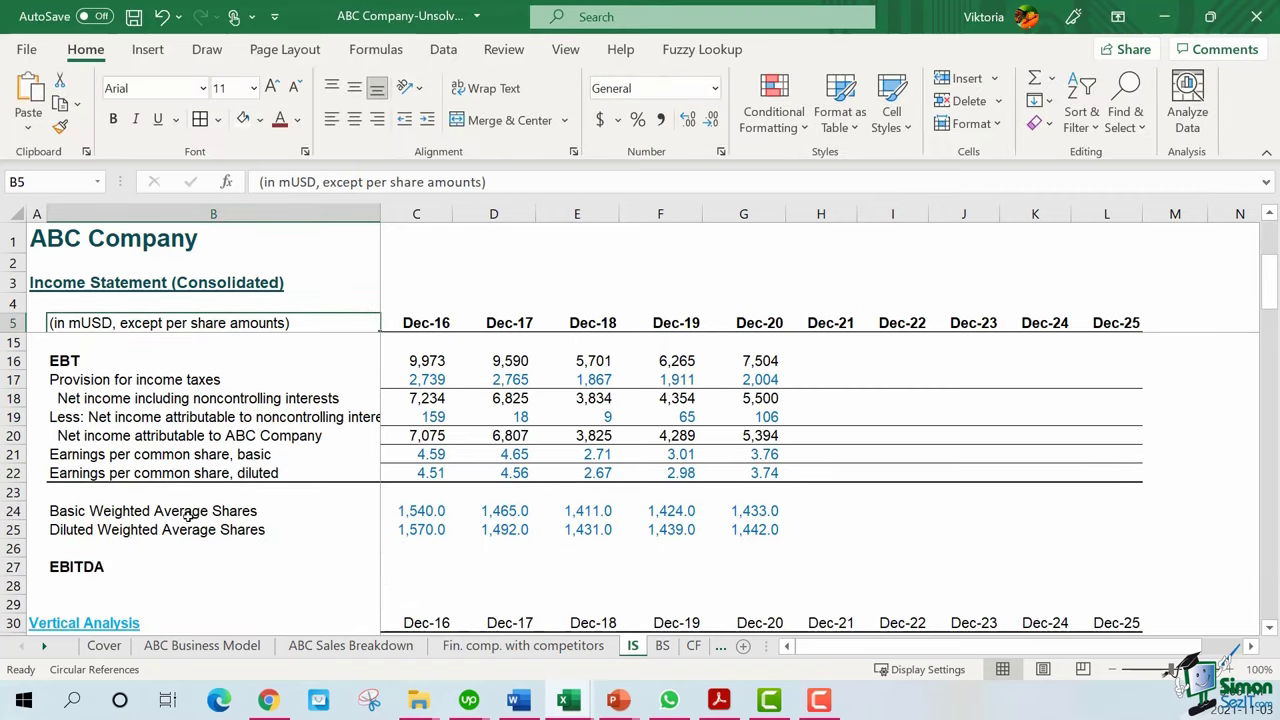
Highlight the basic and diluted weighted average shares in B24:G25, and examine Net sales from Dec-16 to Dec-20 in row 6
drag(186, 514, 770, 533)
key(ctrl+z)
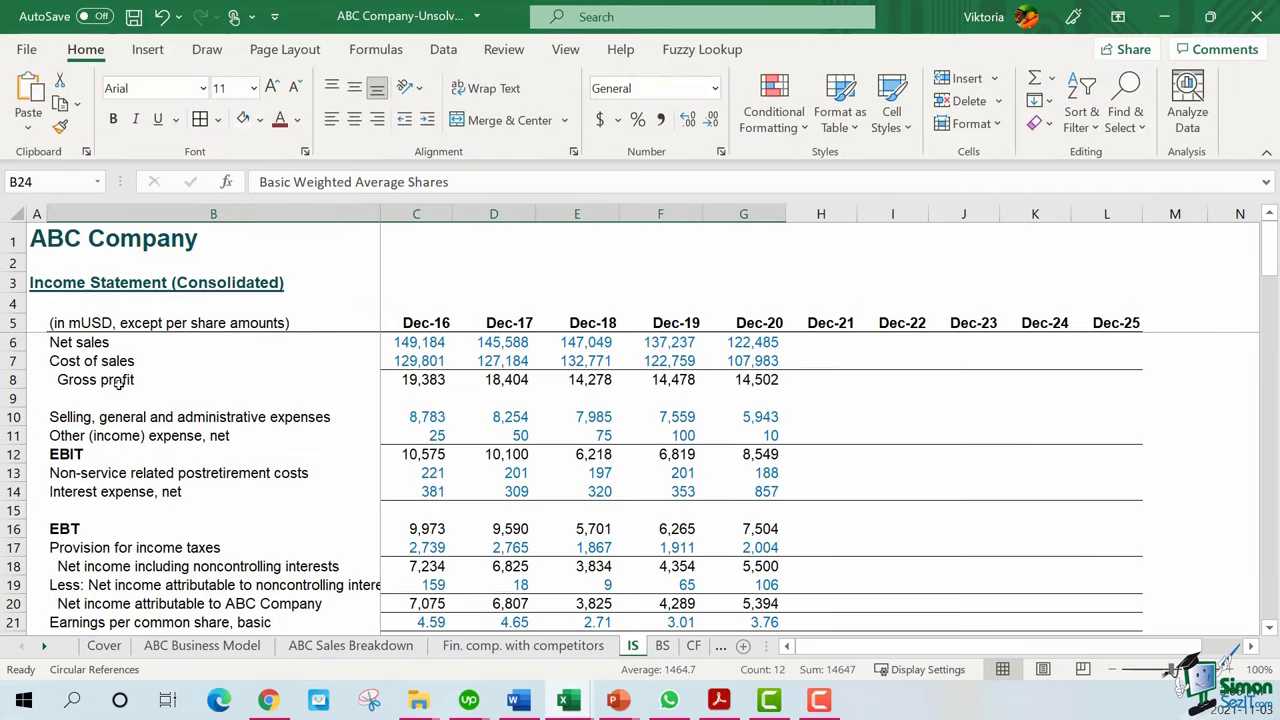
drag(108, 345, 745, 344)
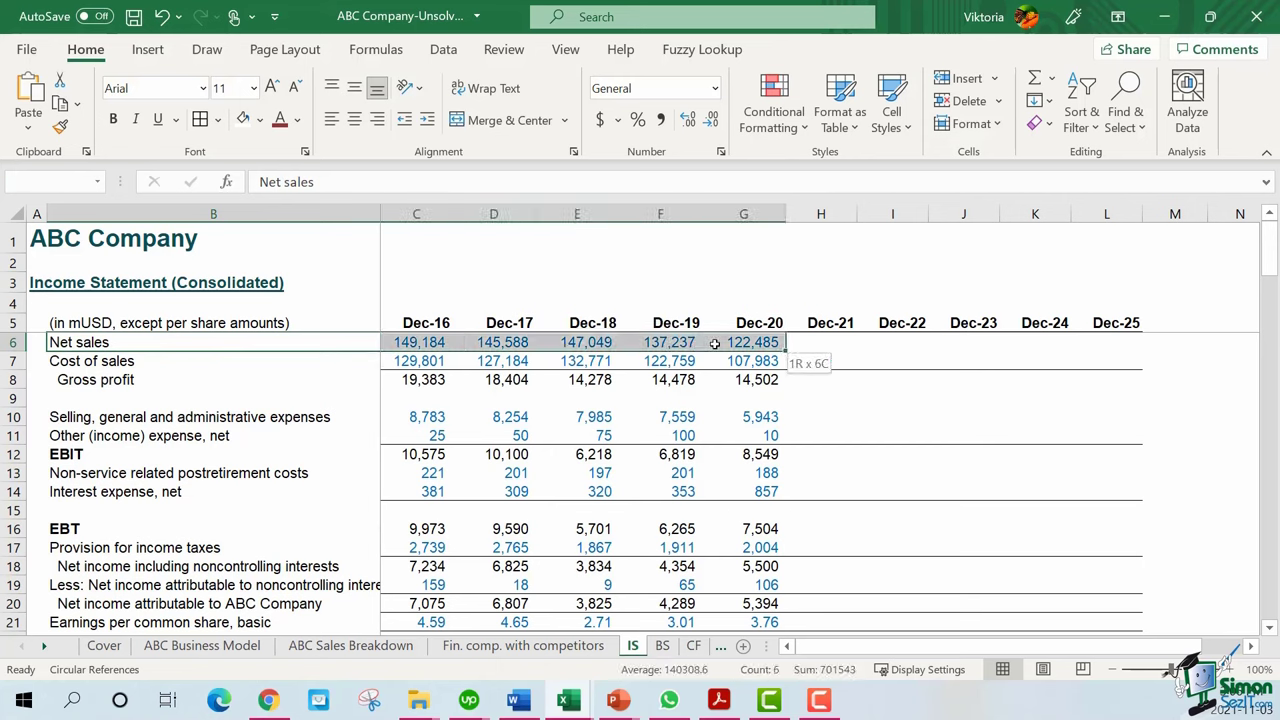
click(446, 345)
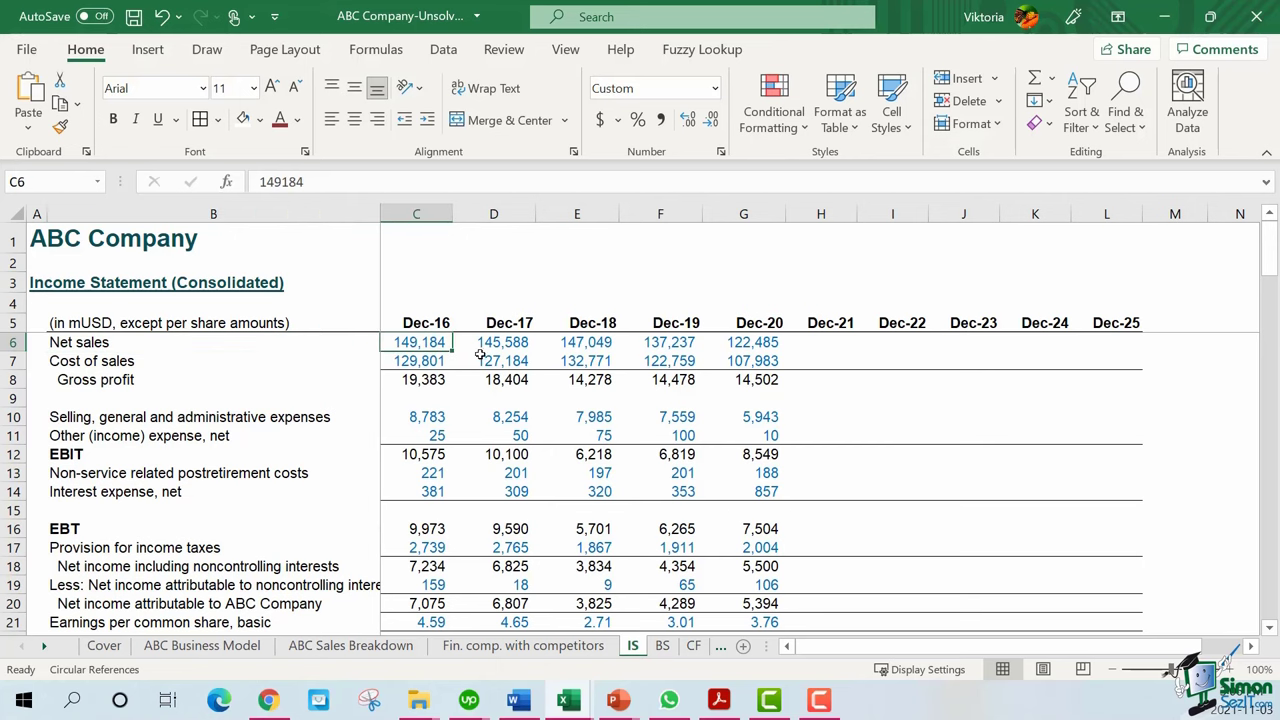
click(770, 344)
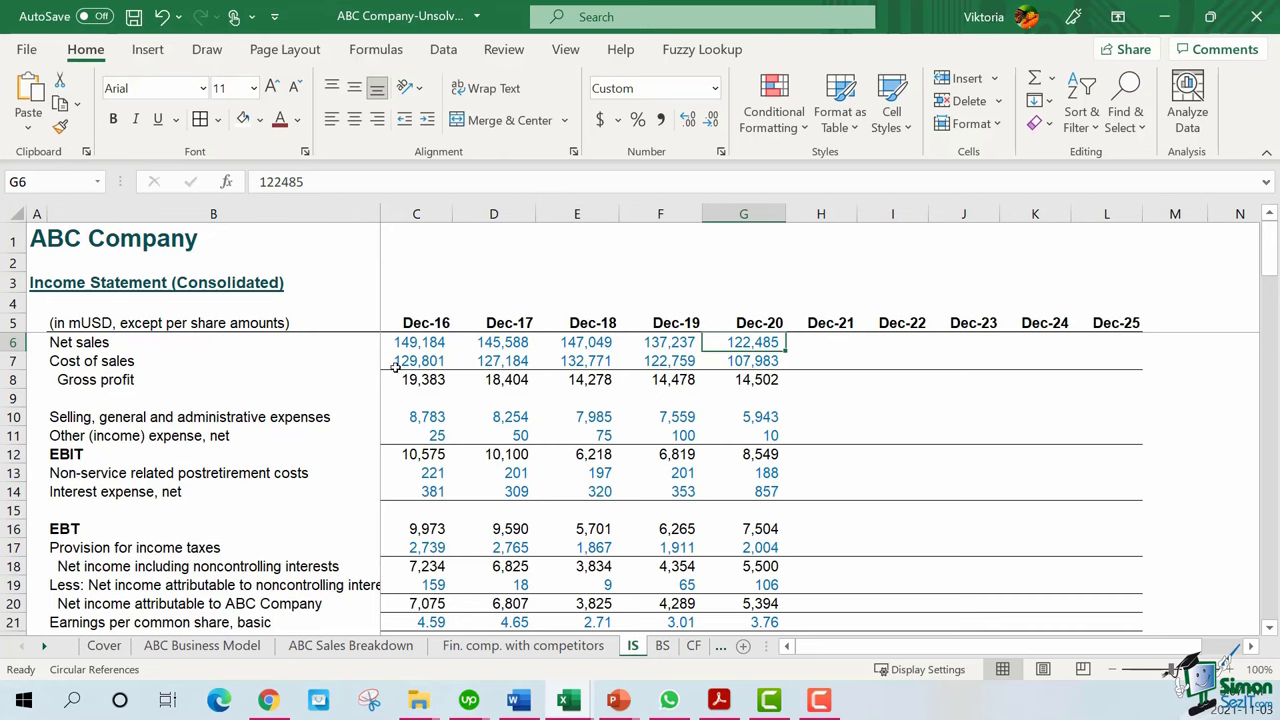
Highlight the Cost of sales row from Dec-16 to Dec-20, and inspect the Gross profit formulas in C8:G8
drag(210, 365, 715, 370)
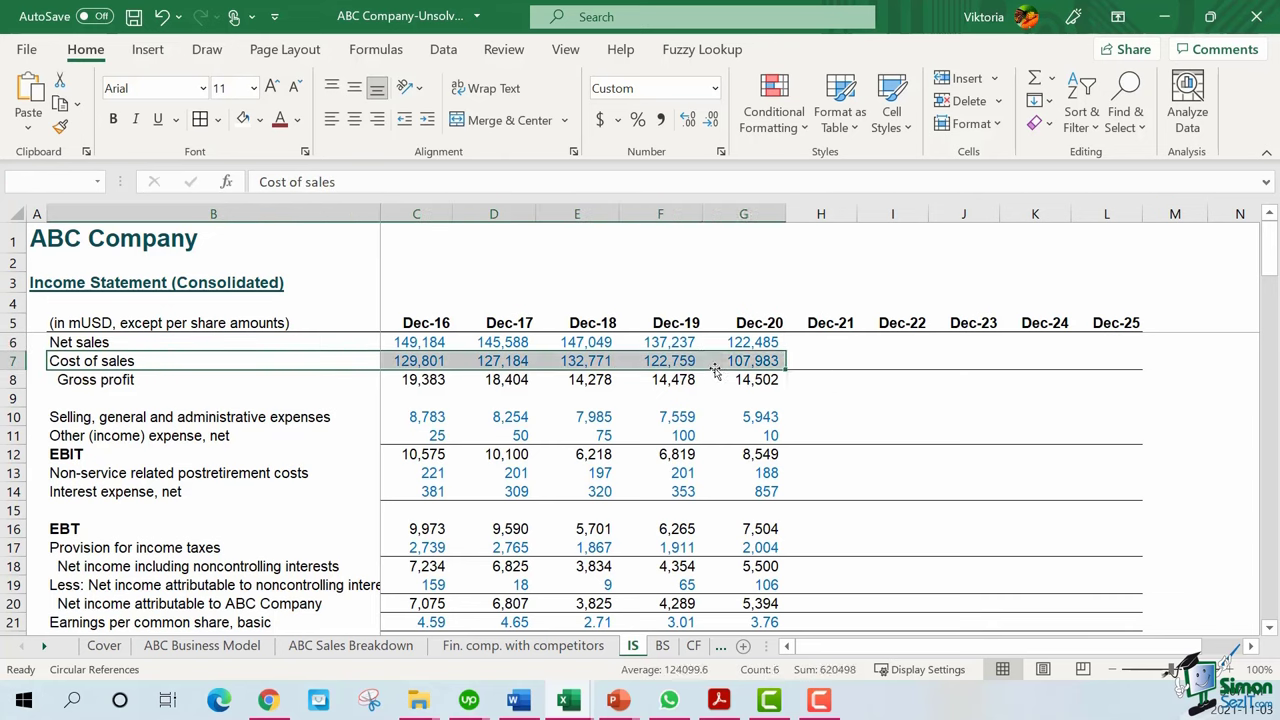
click(818, 365)
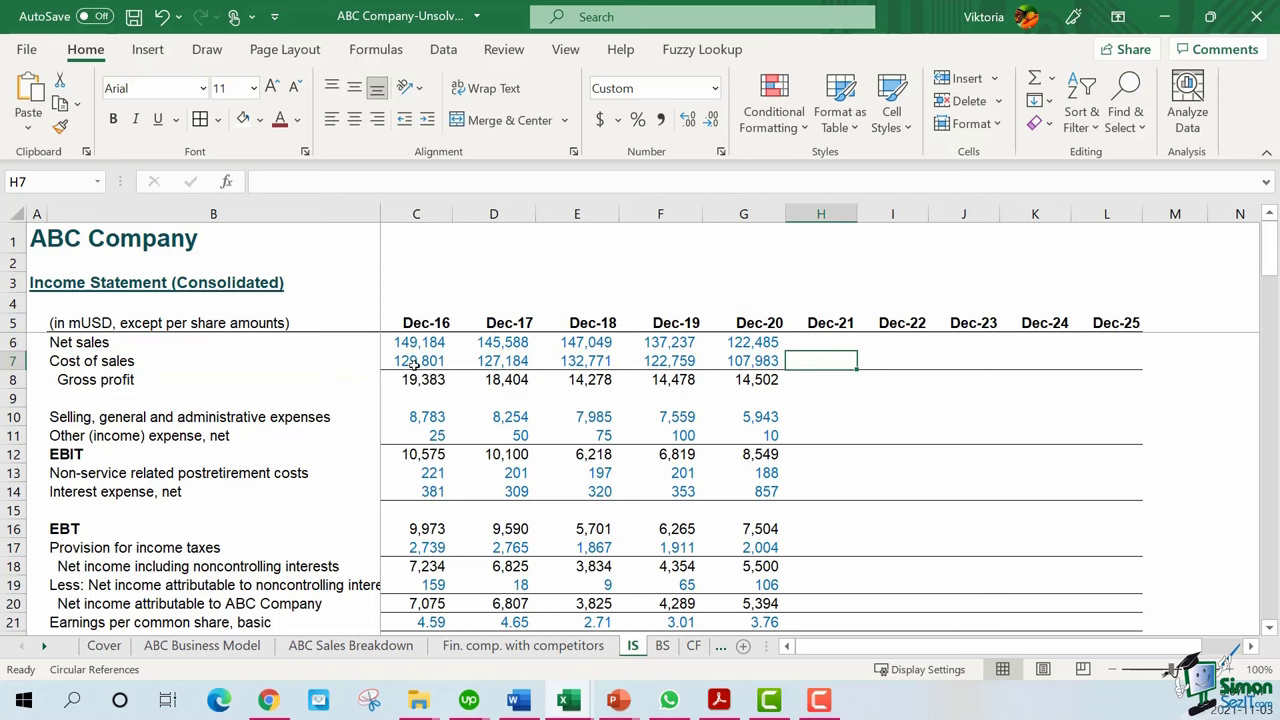
drag(410, 380, 760, 382)
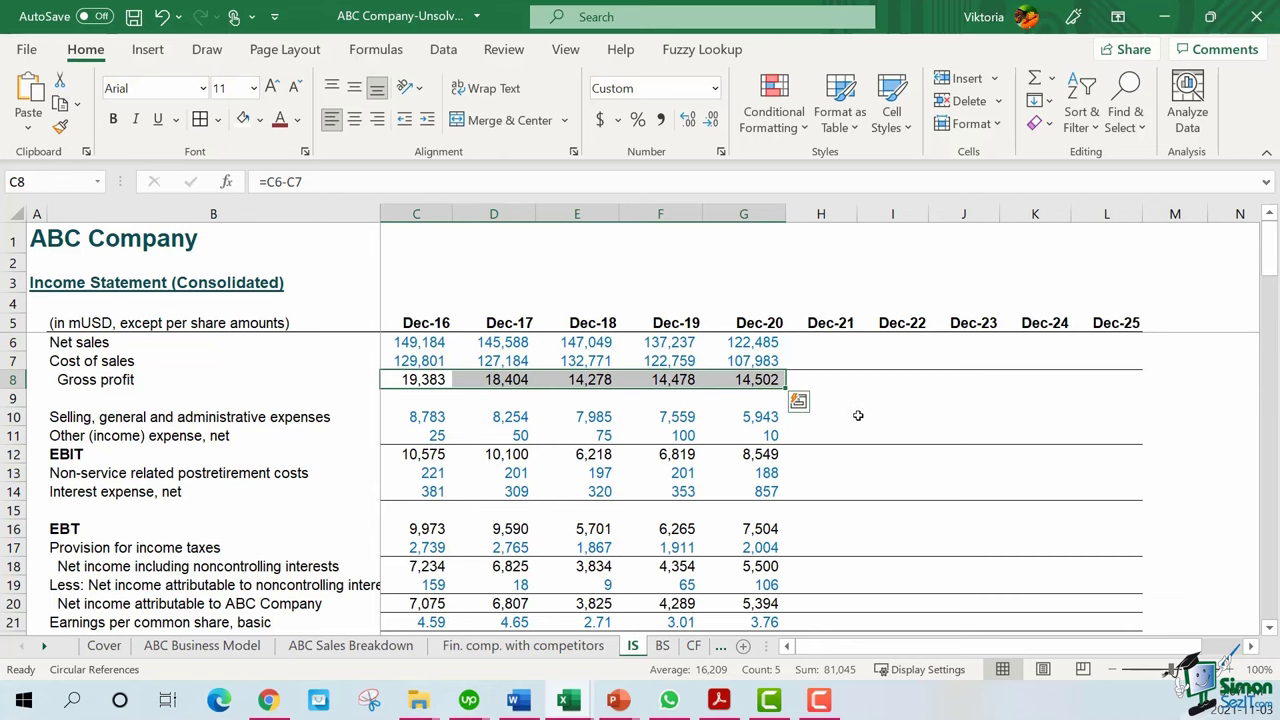
click(860, 411)
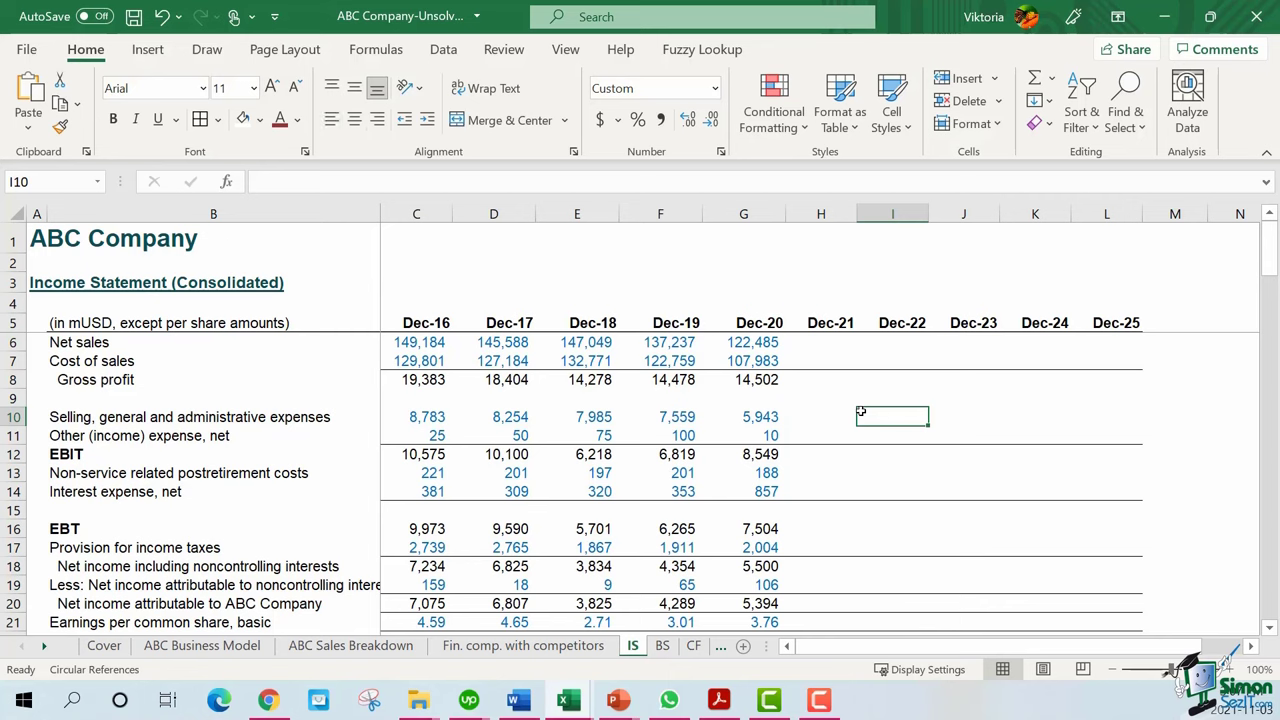
click(396, 382)
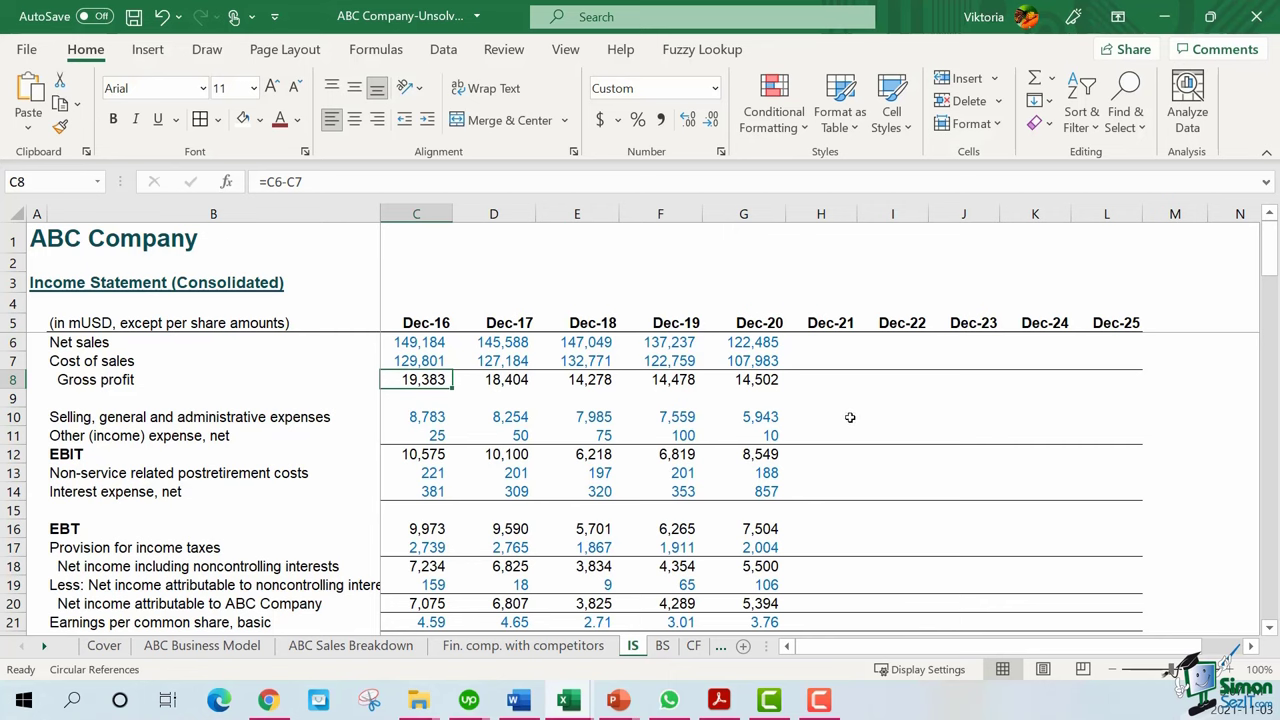
Examine Selling, general and administrative expenses in row 10 and highlight the EBIT row across Dec-16 to Dec-20
drag(288, 418, 760, 425)
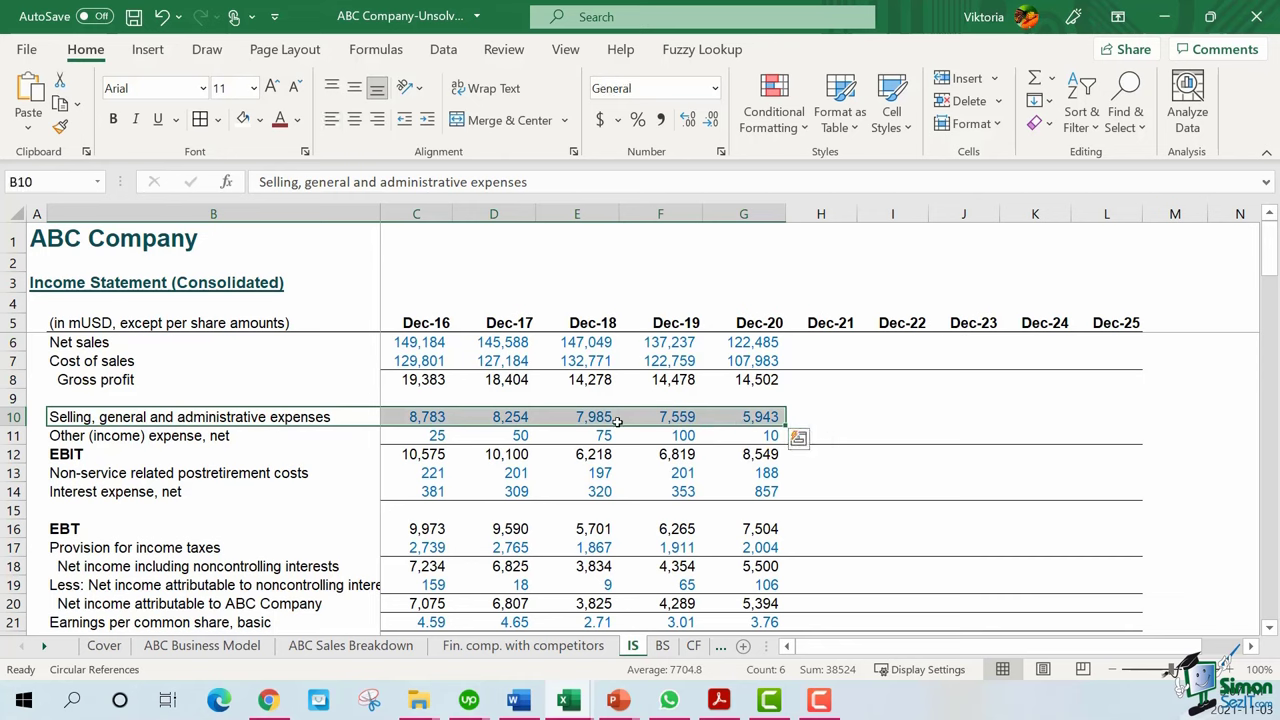
click(433, 421)
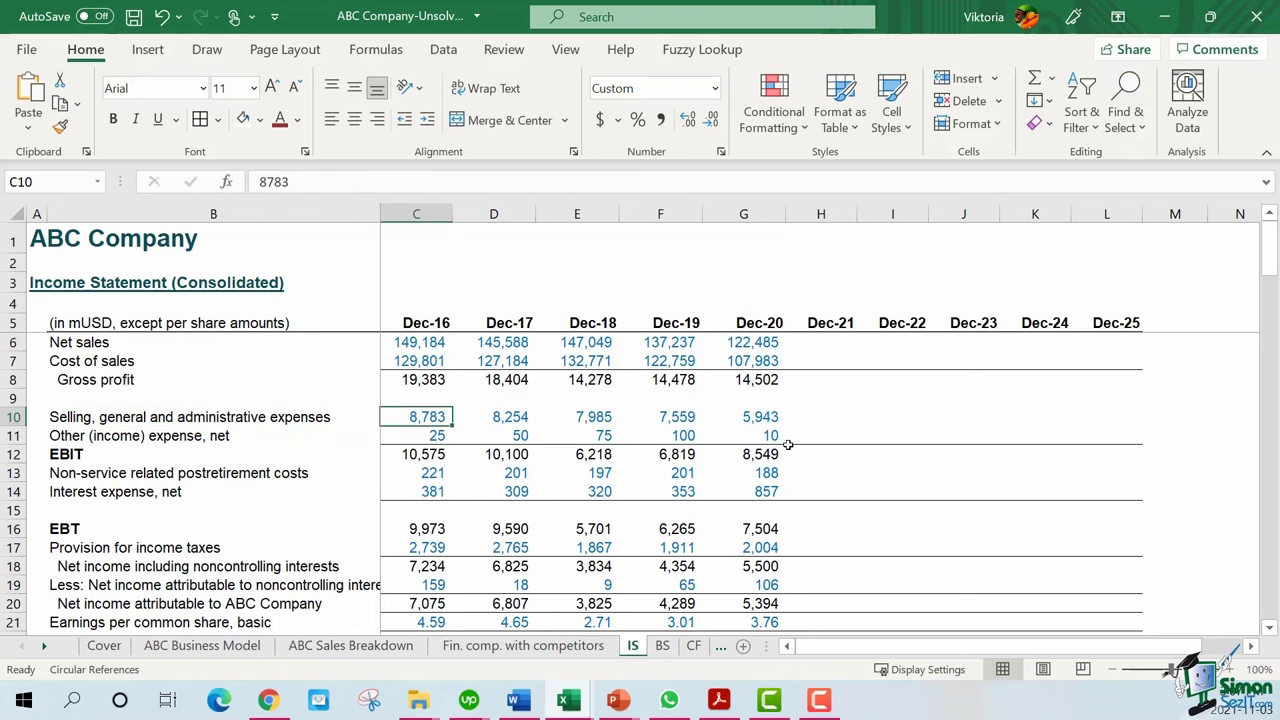
key(ctrl+z)
drag(230, 398, 750, 405)
click(843, 408)
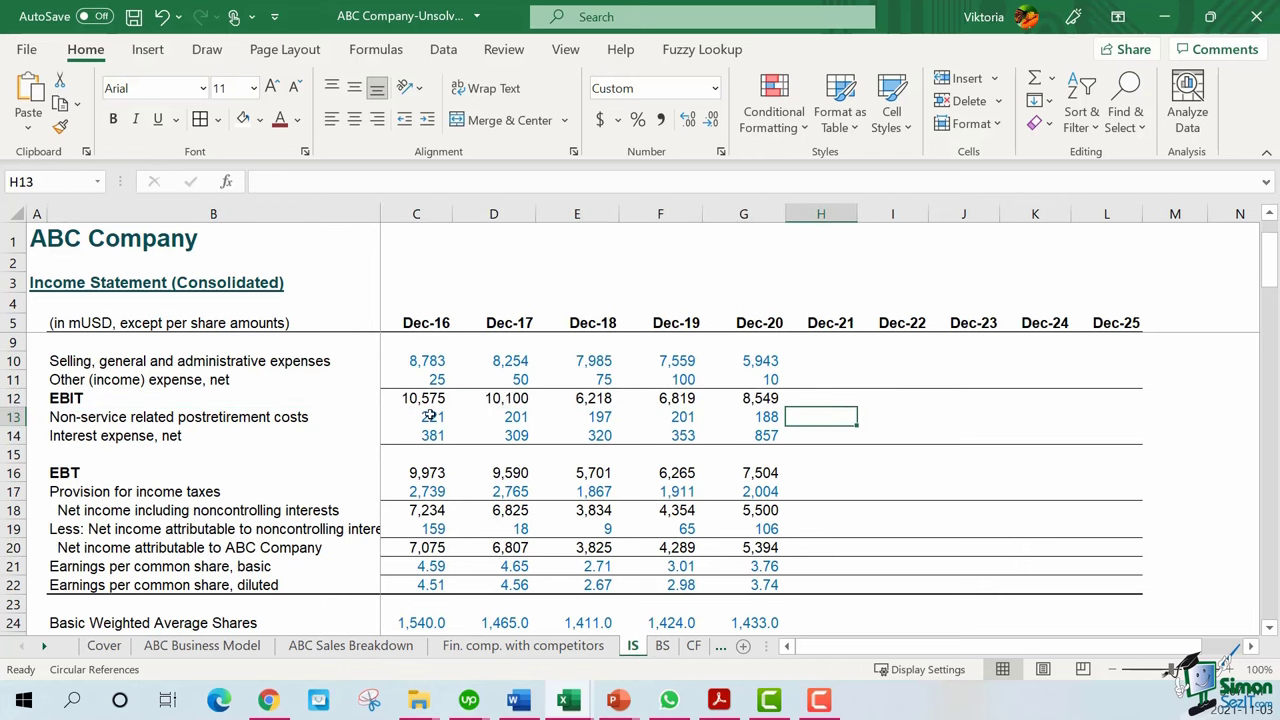
Highlight Interest expense, net in row 14 and inspect the EBT formulas in C16:G16
drag(232, 438, 790, 440)
click(140, 476)
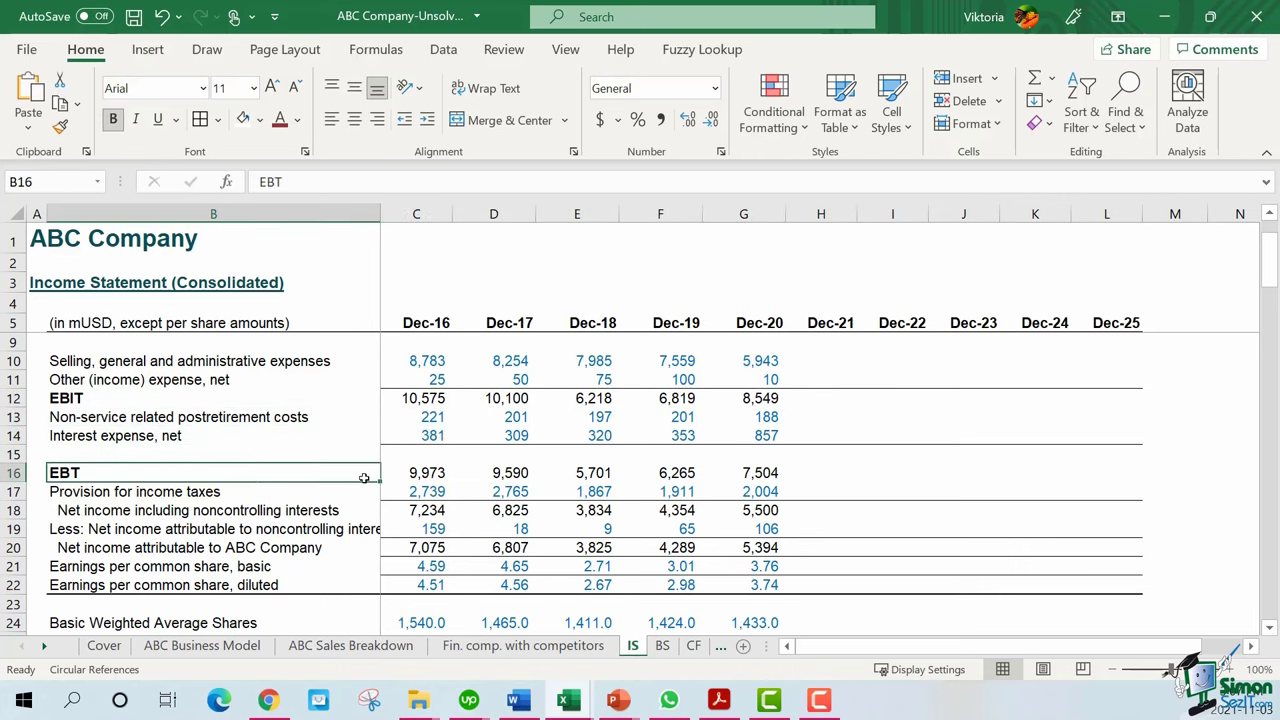
drag(402, 478, 711, 478)
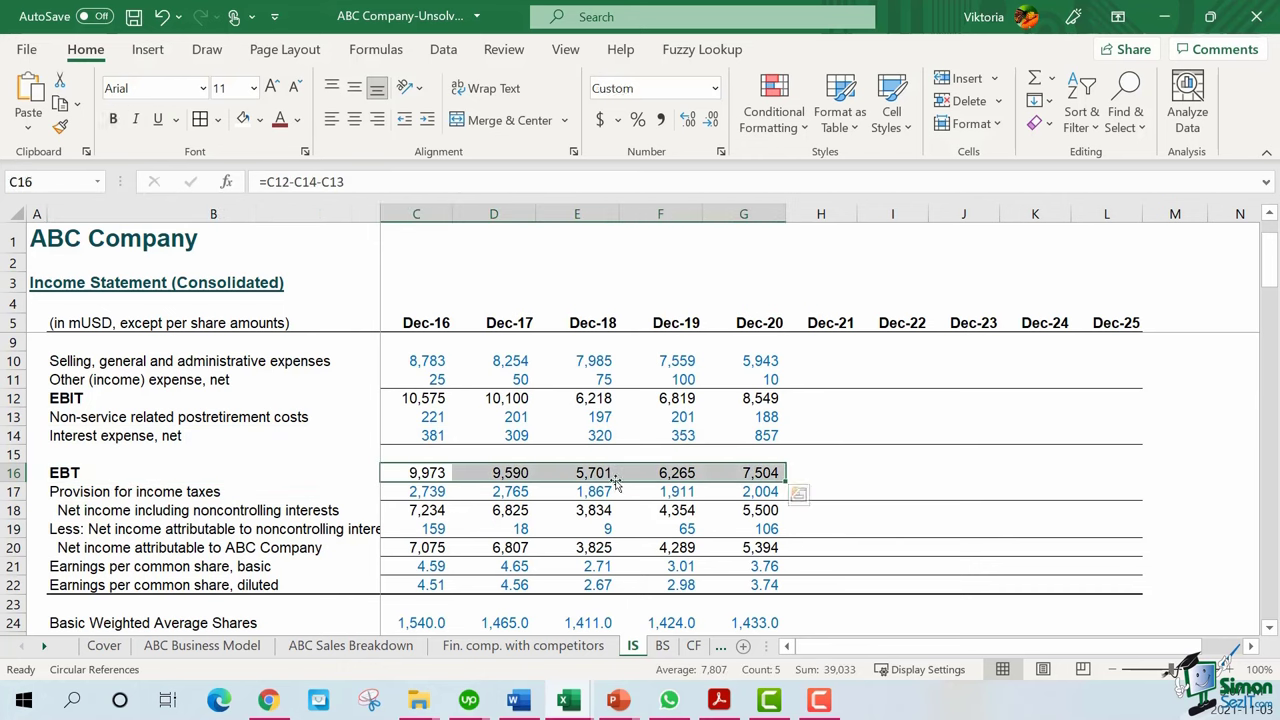
Highlight the Provision for income taxes in C17:G17 and inspect the formulas for Net income including noncontrolling interests in row 18
drag(408, 494, 782, 494)
scroll(887, 492, down, 1)
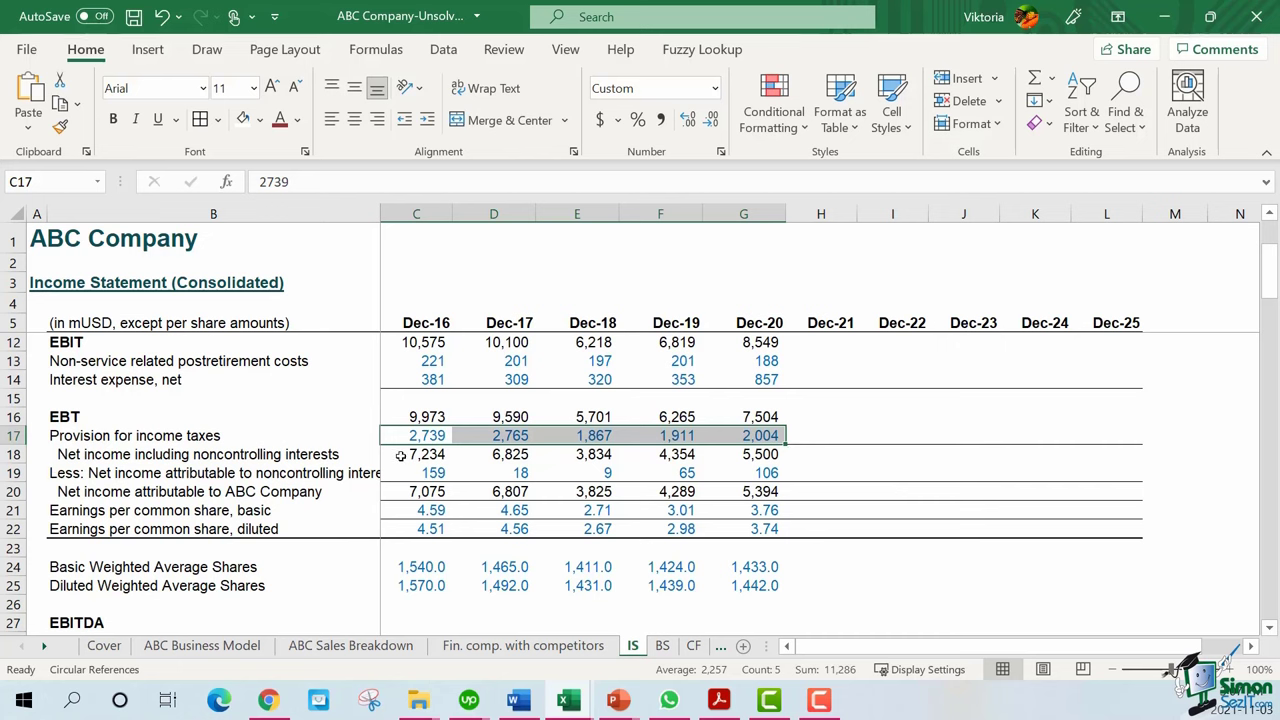
drag(399, 454, 716, 460)
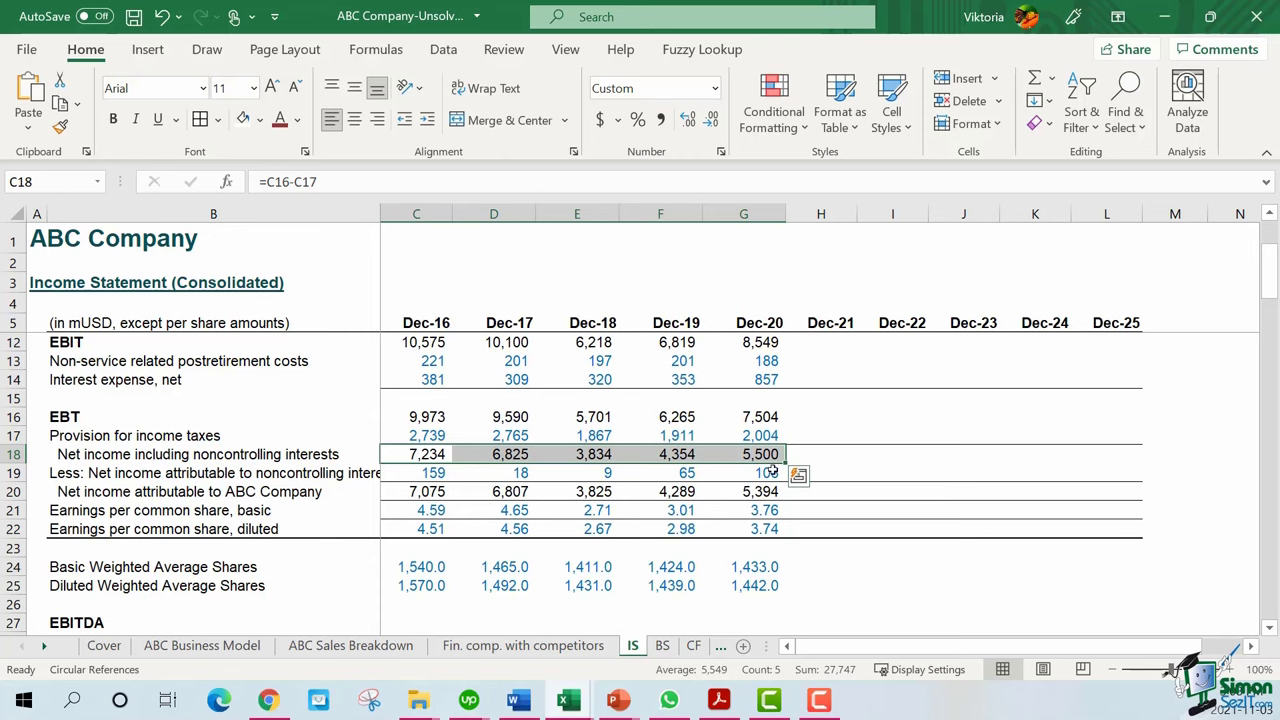
click(730, 456)
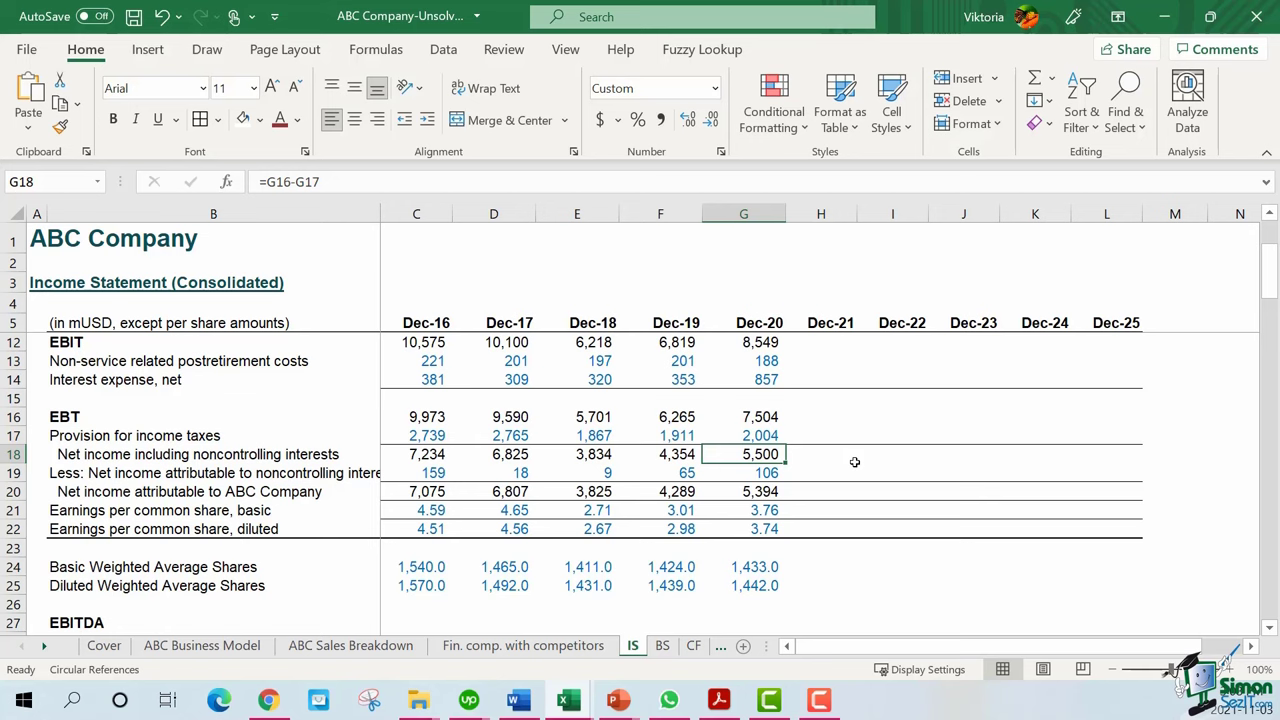
Highlight net income attributable to noncontrolling interests in C19:G19, and inspect the formulas for Net income attributable to ABC Company in row 20
drag(428, 472, 752, 473)
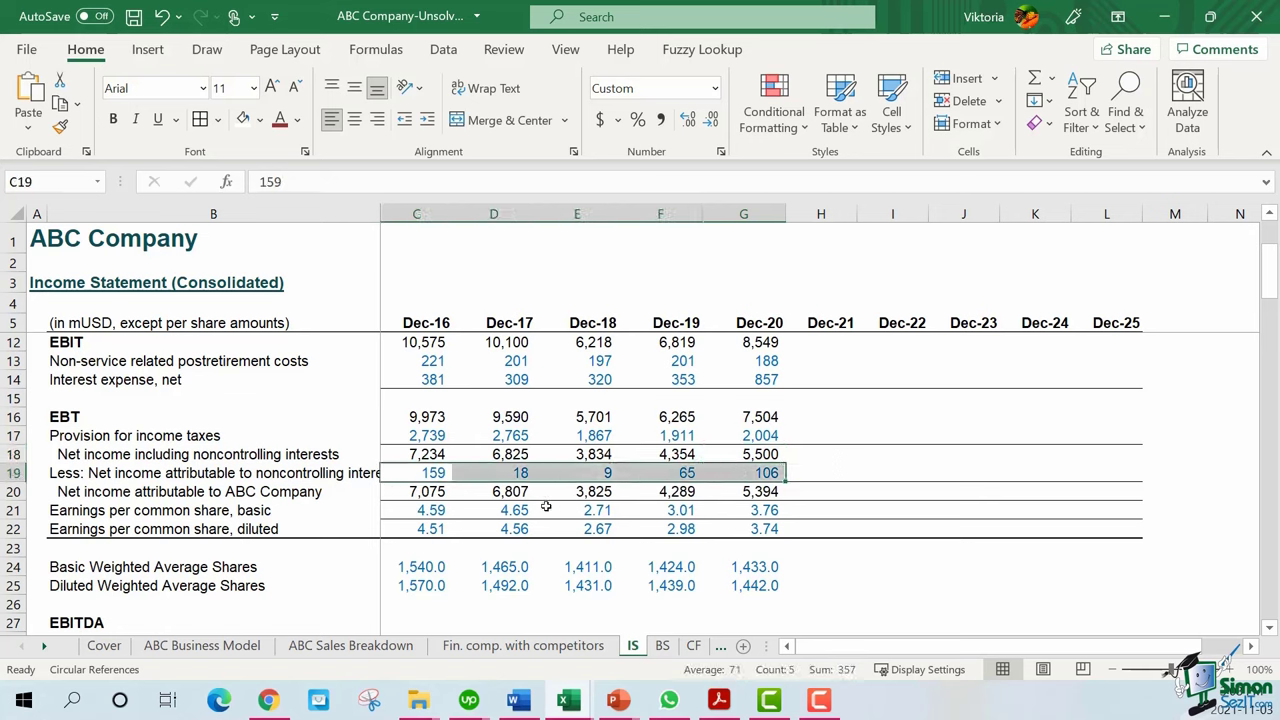
drag(304, 492, 770, 490)
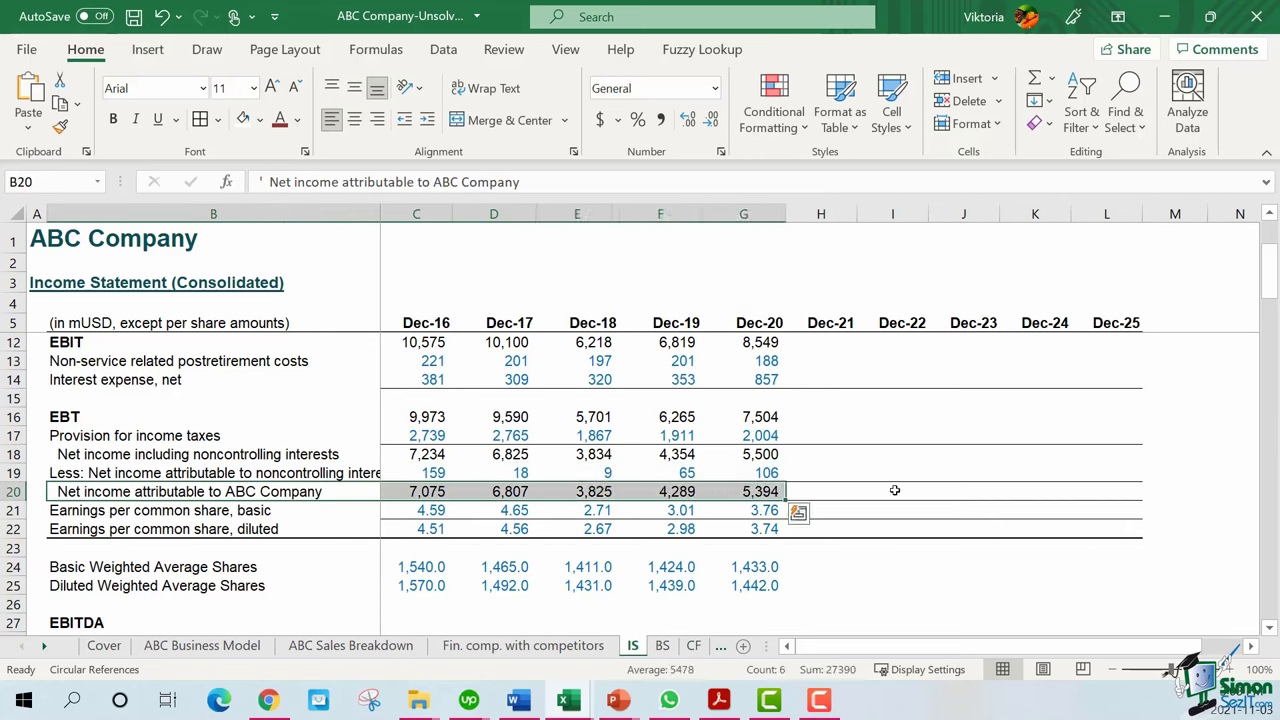
click(760, 491)
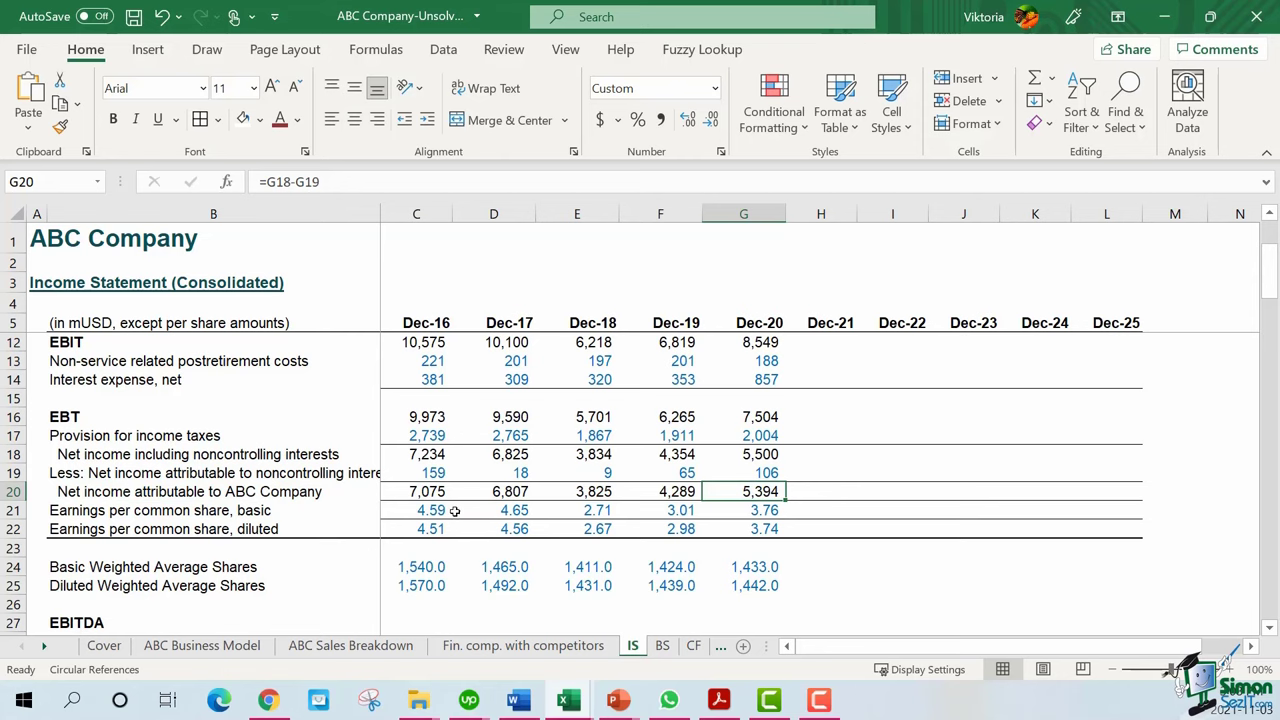
click(399, 493)
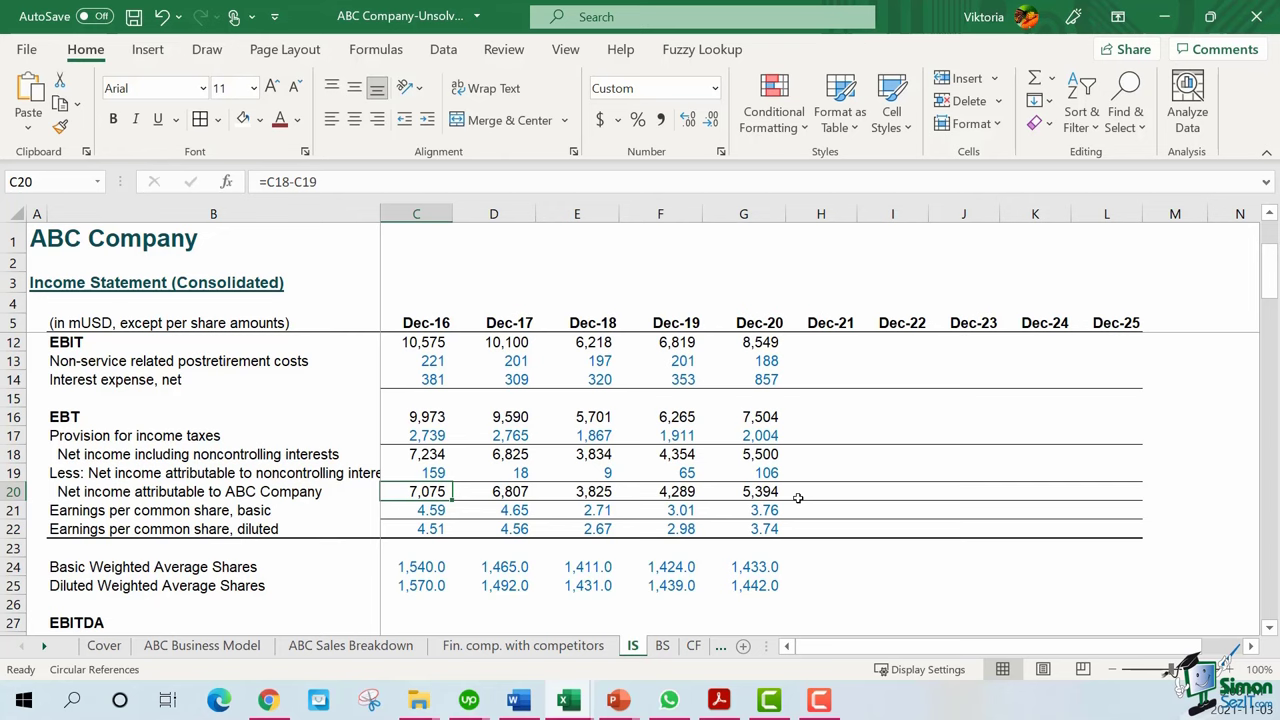
click(1084, 505)
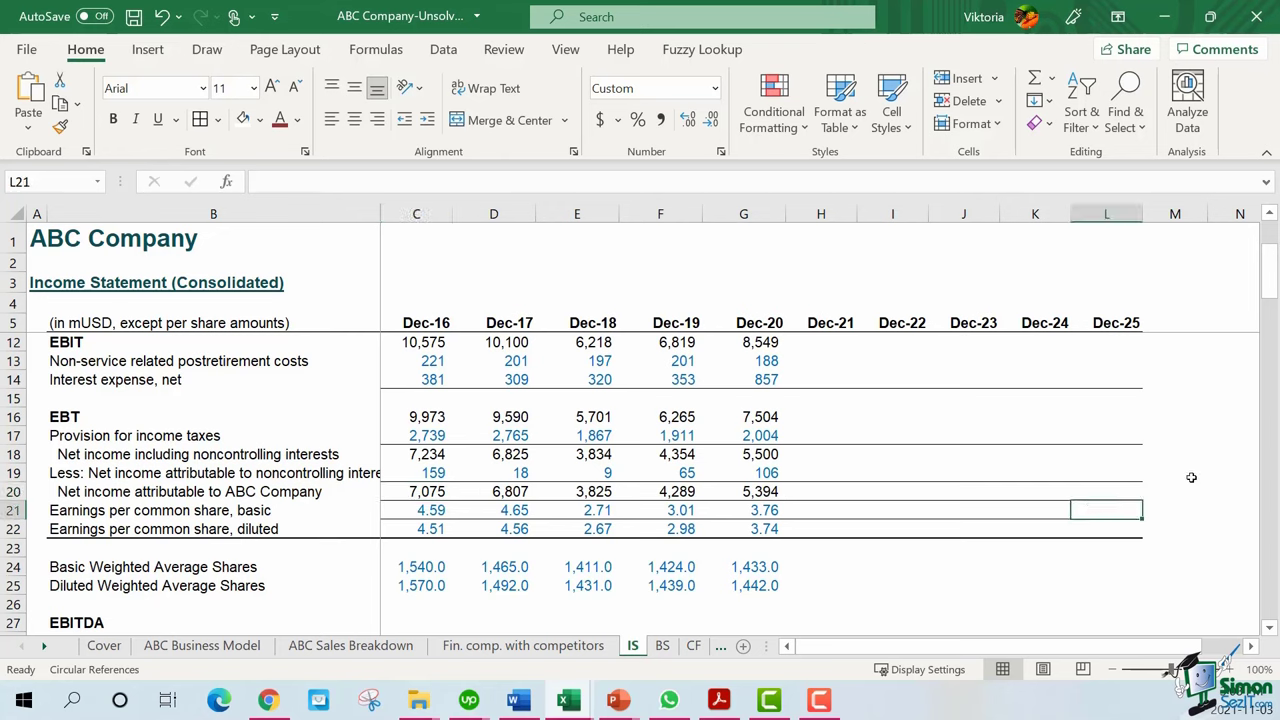
click(1205, 478)
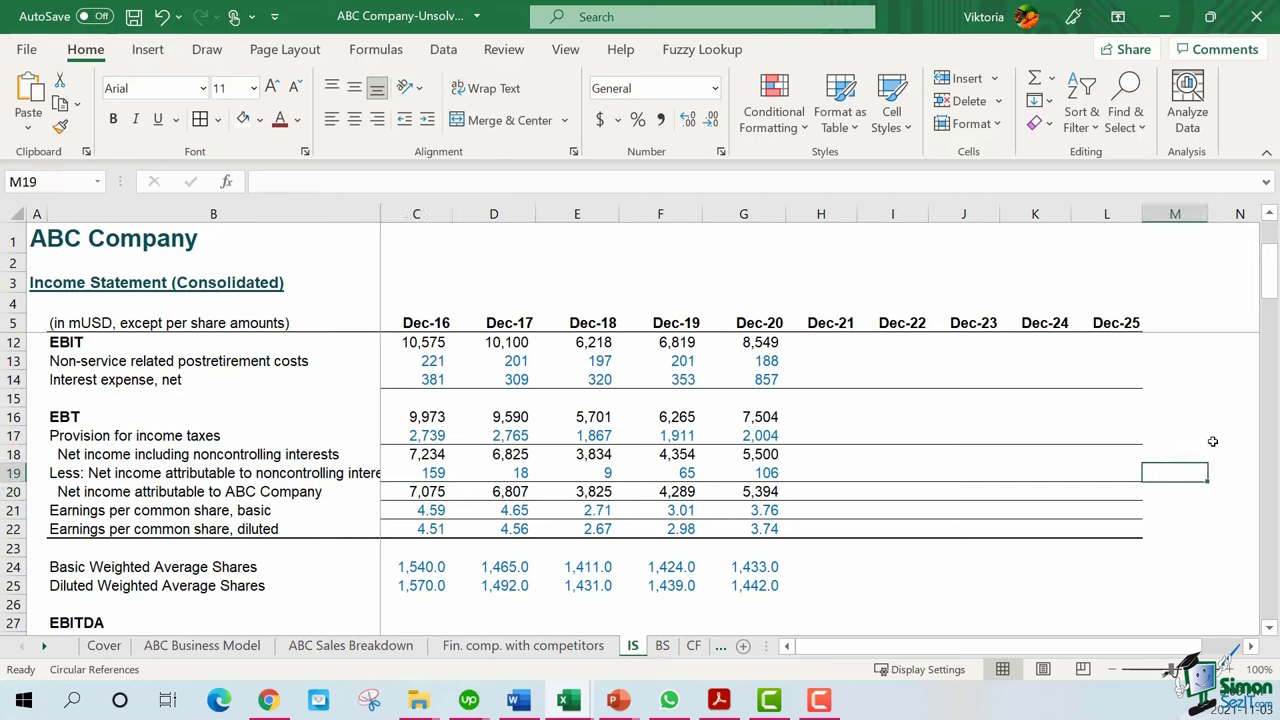
On the BS sheet, highlight Total current assets in B12:G12 and examine the Receivables and Inventories items
key(ctrl+Page_Down)
drag(178, 452, 760, 455)
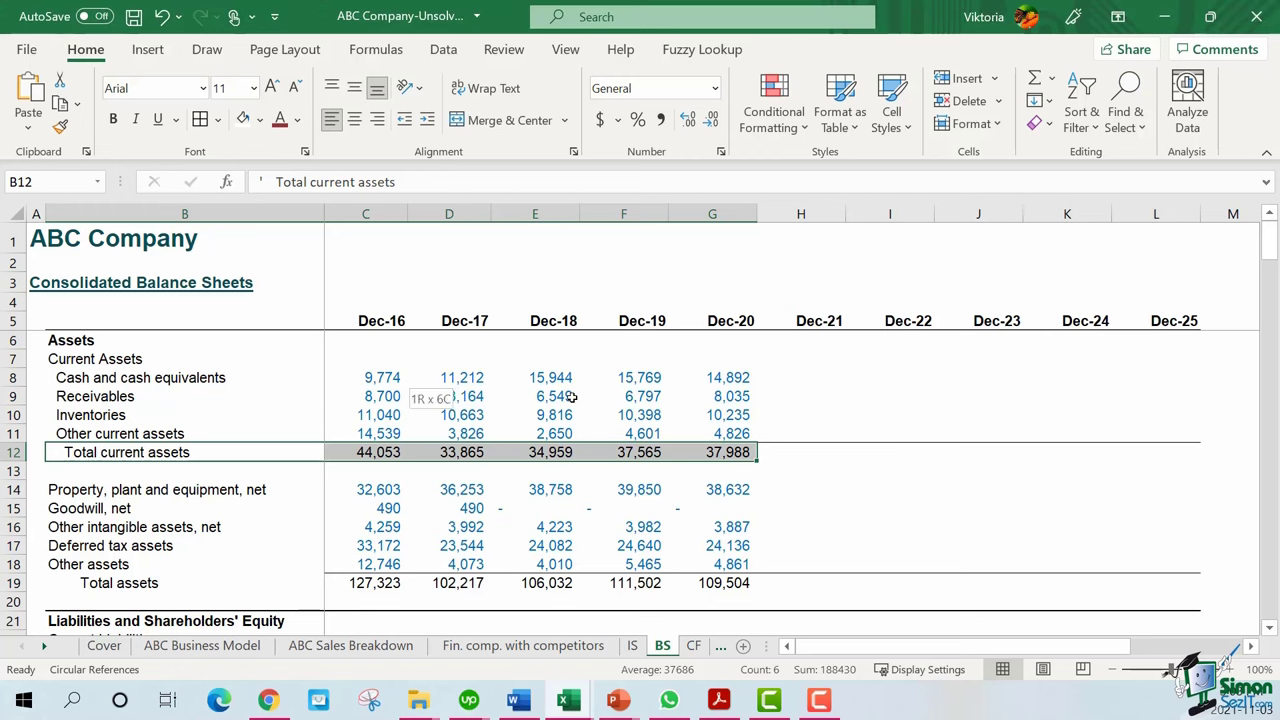
click(150, 398)
click(152, 419)
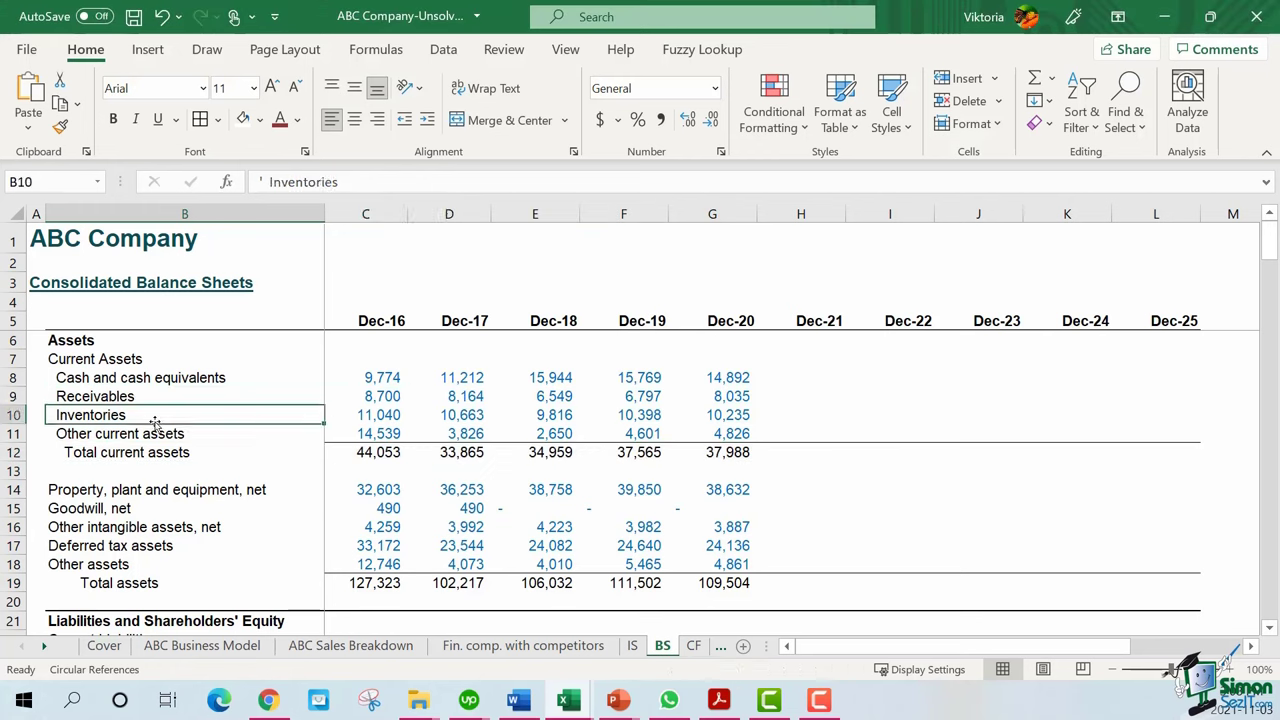
Highlight the non-current asset rows 14 to 17 one by one, from Property, plant and equipment to Deferred tax assets
drag(258, 495, 700, 491)
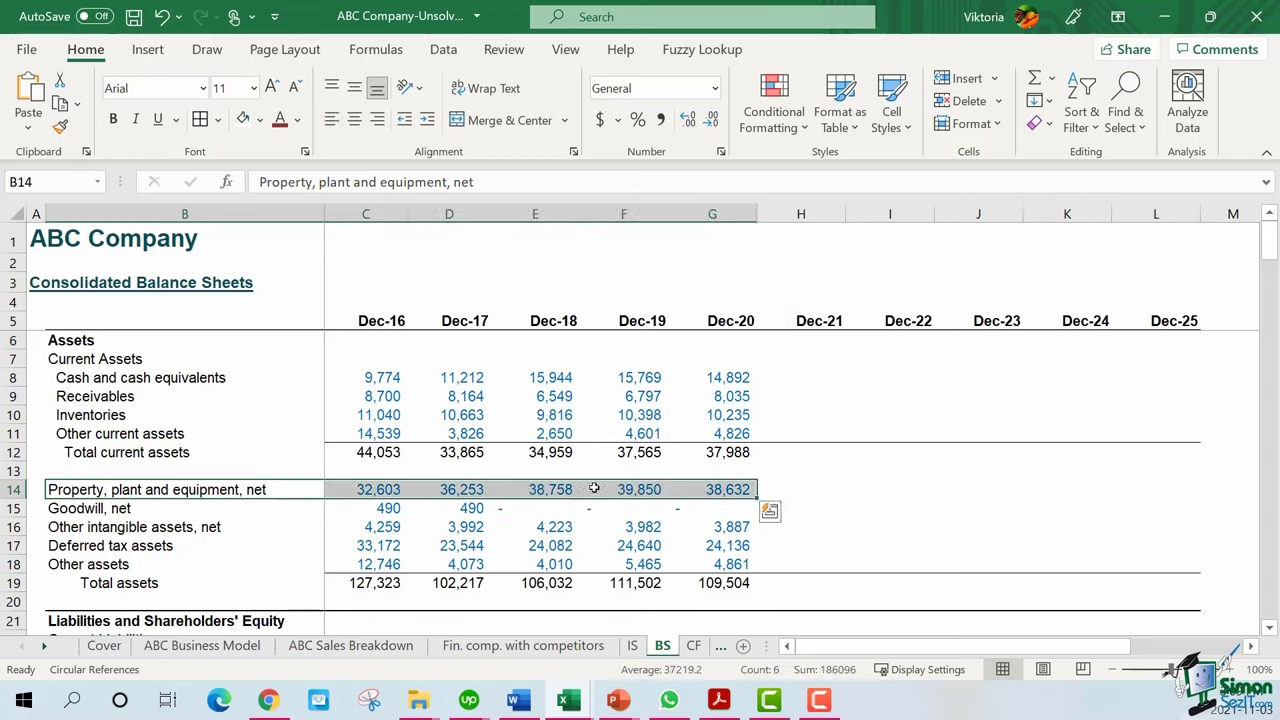
drag(202, 514, 720, 514)
drag(177, 533, 750, 532)
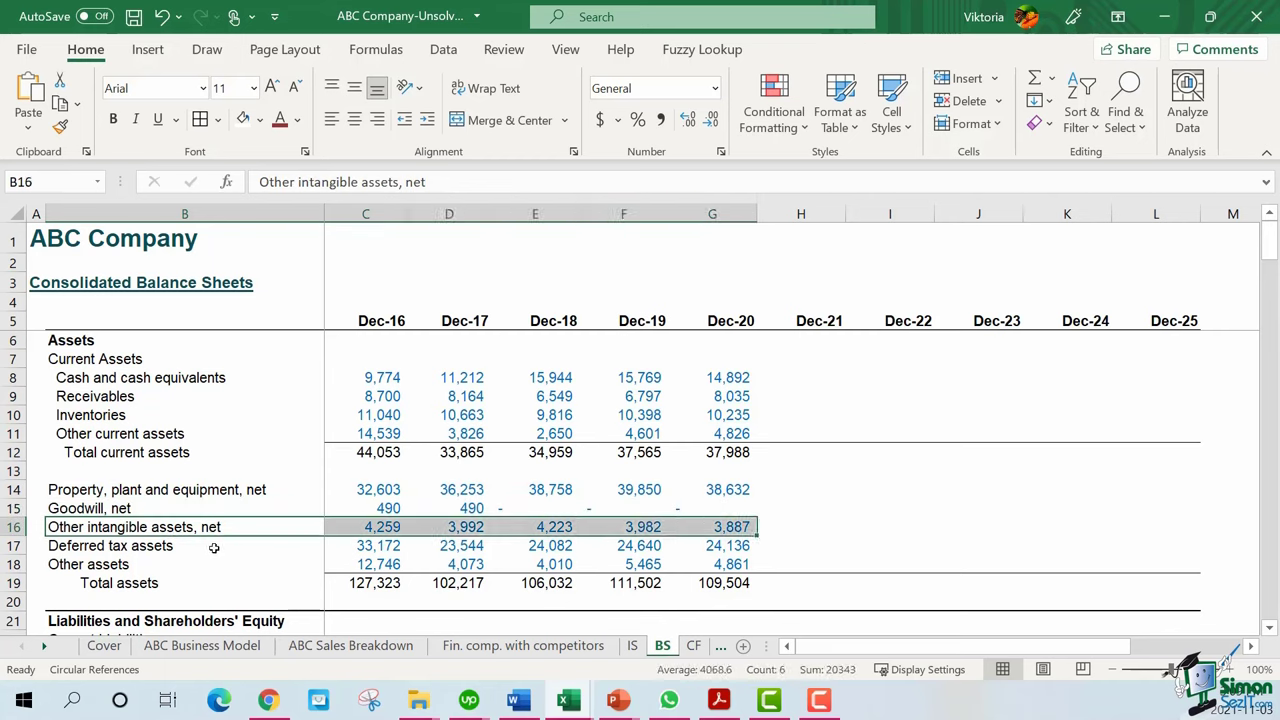
drag(211, 545, 677, 544)
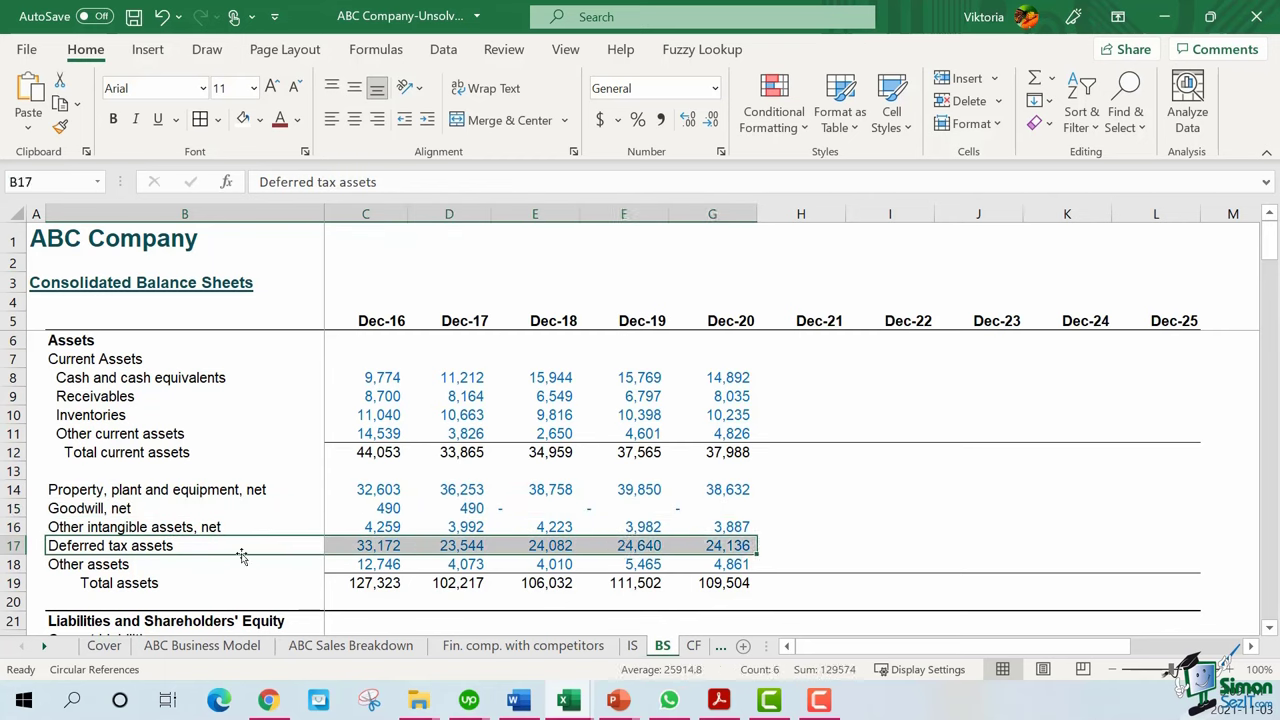
Highlight the Other assets and Total assets rows in turn, and inspect the Total assets formula for Dec-20 in G19
drag(135, 563, 735, 560)
drag(100, 583, 735, 583)
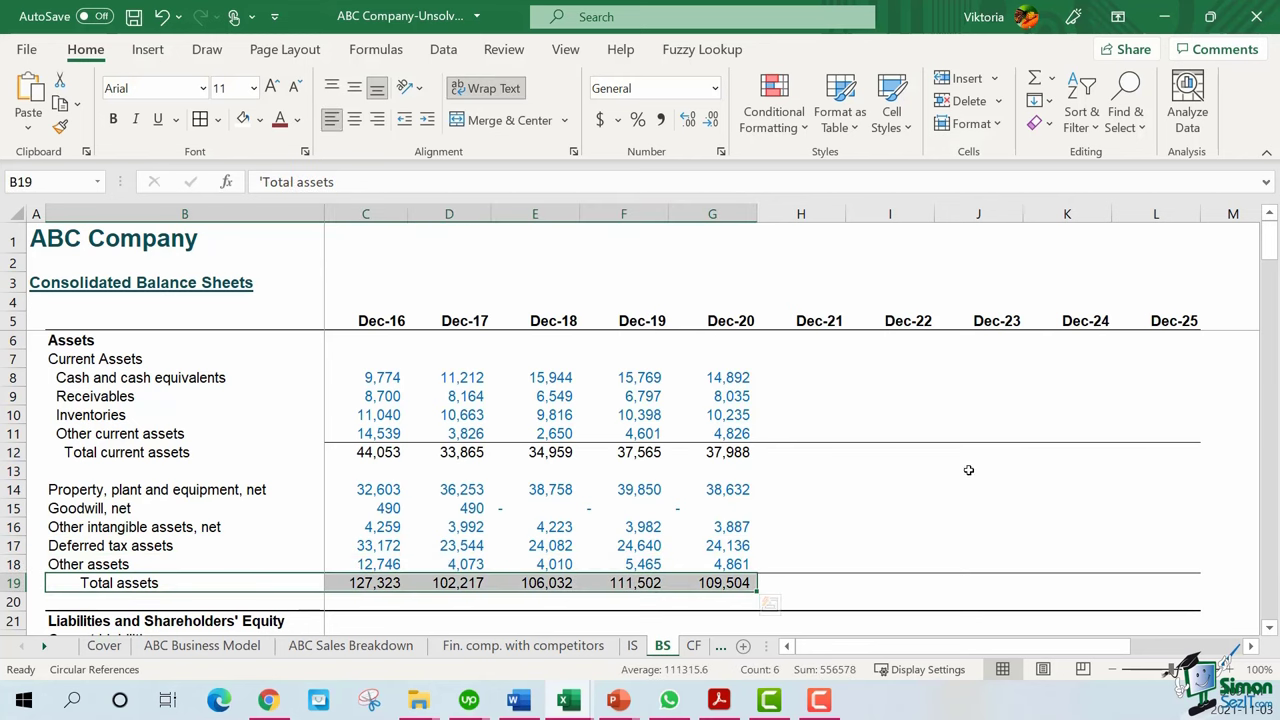
click(720, 585)
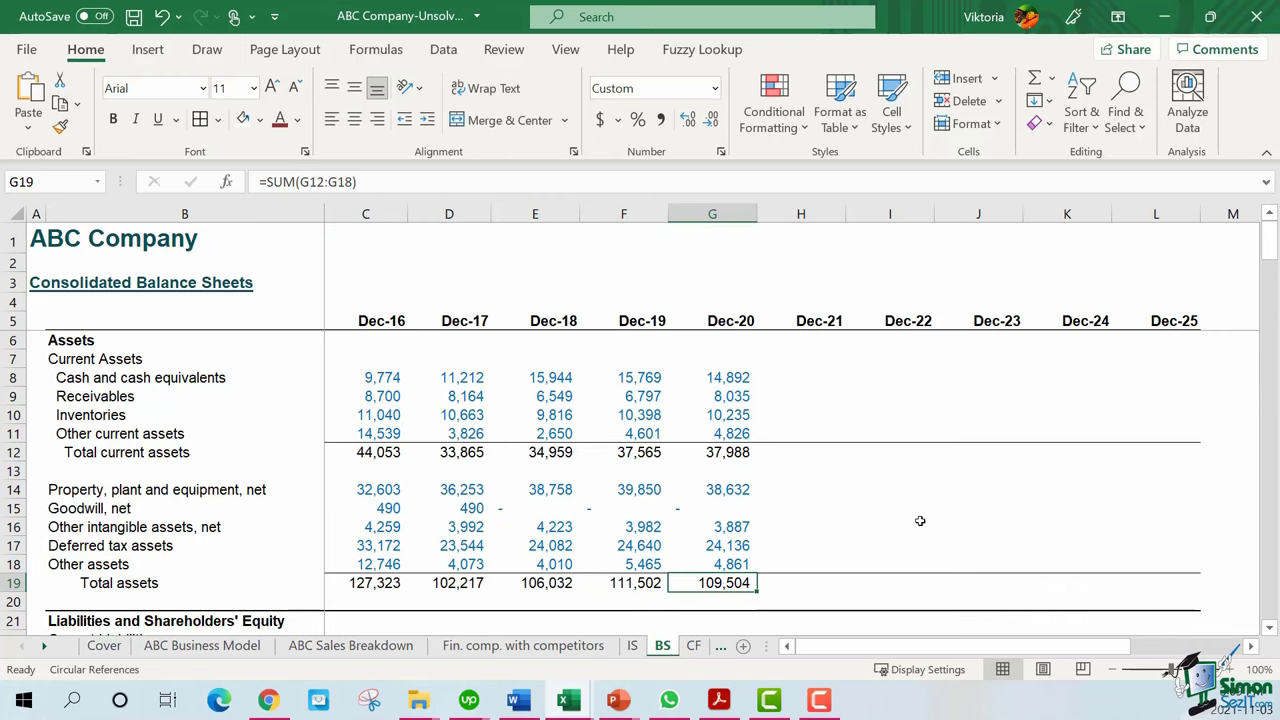
Inspect the Dec-20 Total current liabilities formula in G28, and highlight Accounts payable and Accrued income taxes in G25:G26
scroll(920, 521, down, 4)
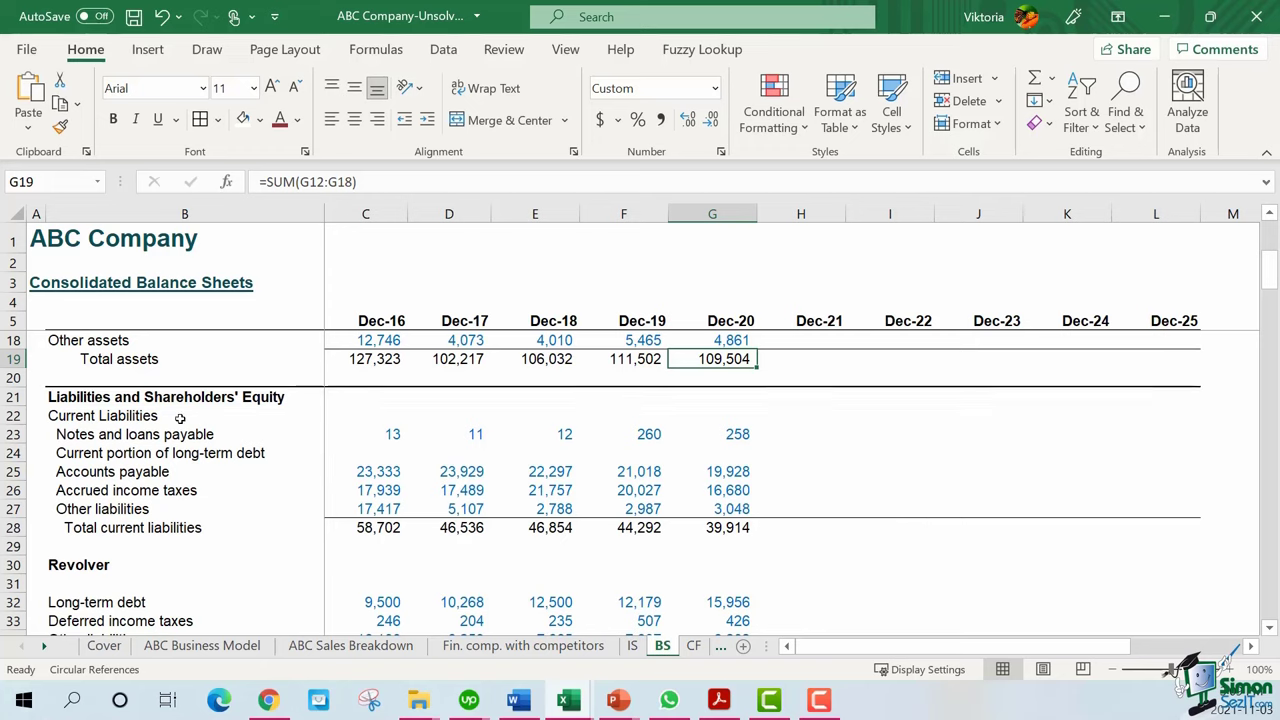
click(730, 530)
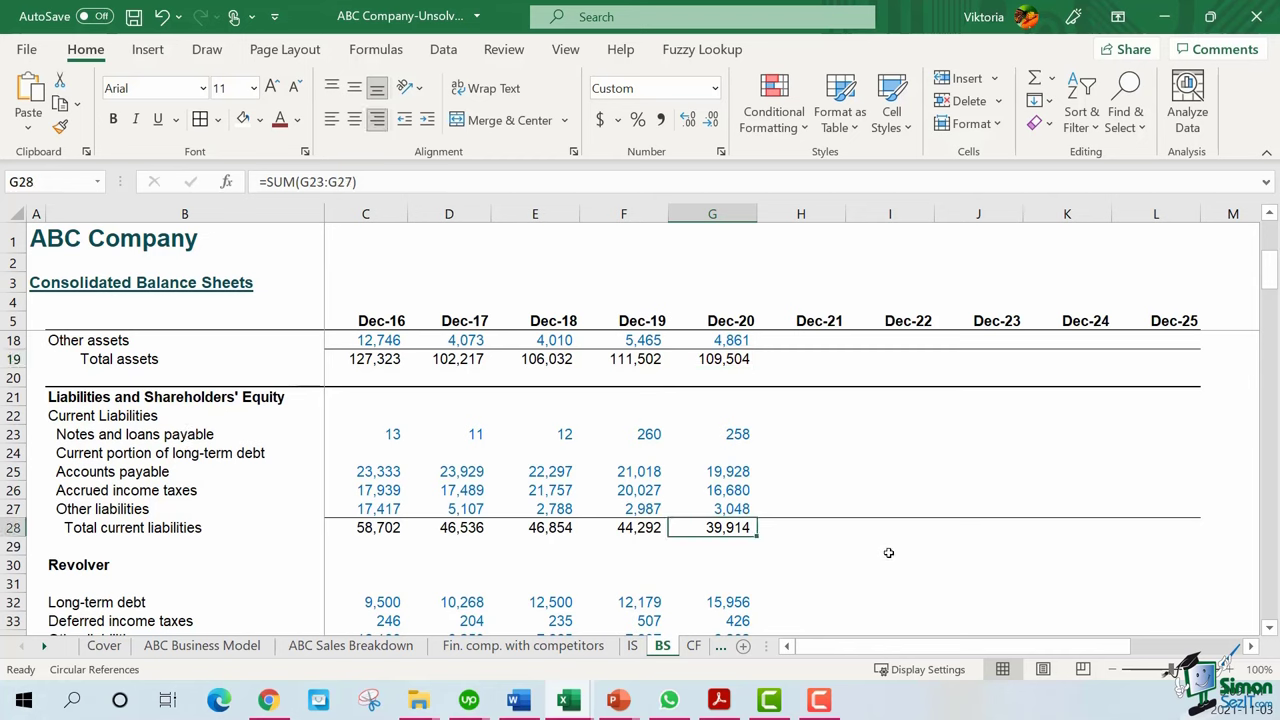
click(742, 470)
drag(742, 470, 742, 490)
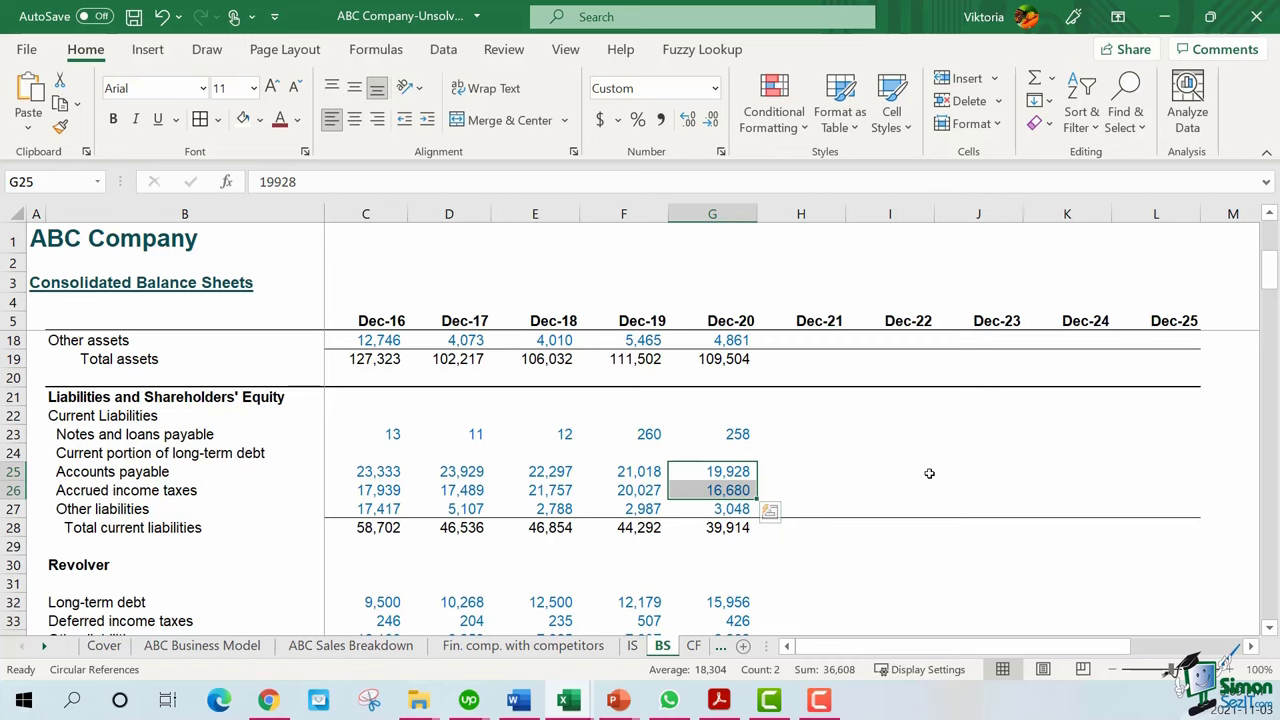
Highlight the Long-term debt, Deferred income taxes and Other liabilities rows one by one, followed by Total liabilities in C35:G35
scroll(852, 521, down, 1)
click(737, 545)
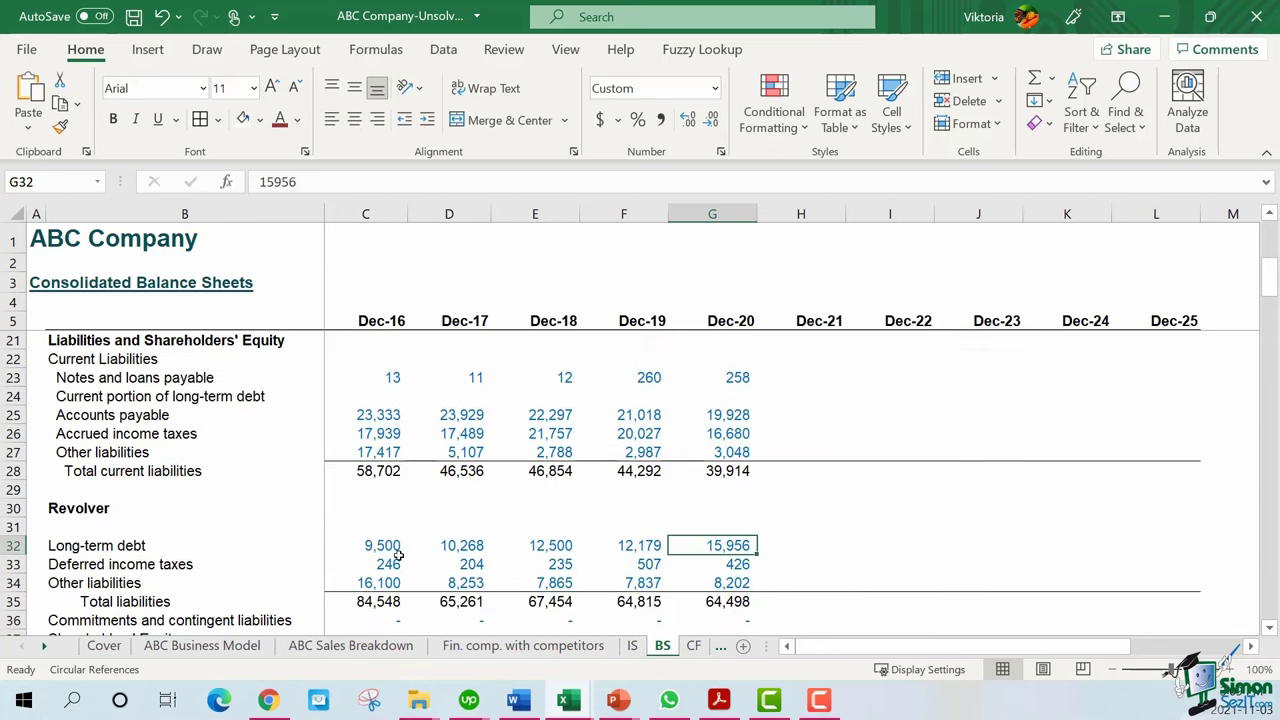
drag(130, 545, 745, 545)
scroll(903, 512, down, 1)
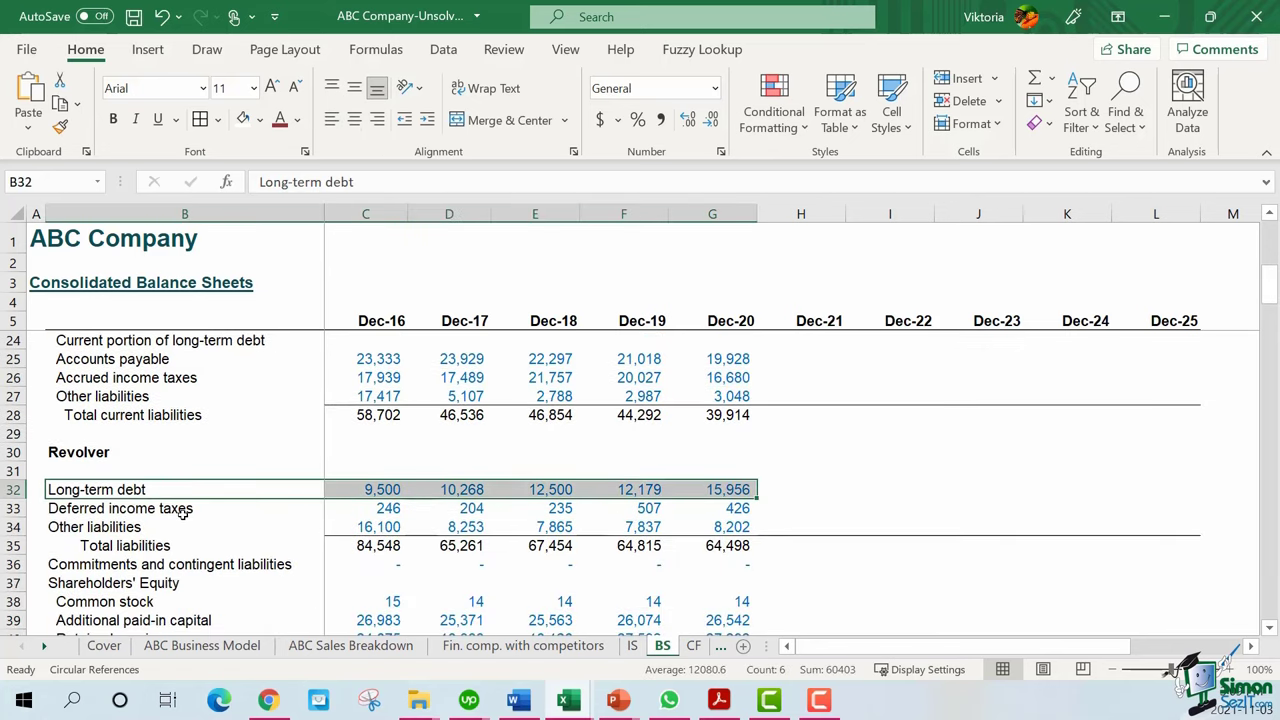
drag(180, 510, 745, 504)
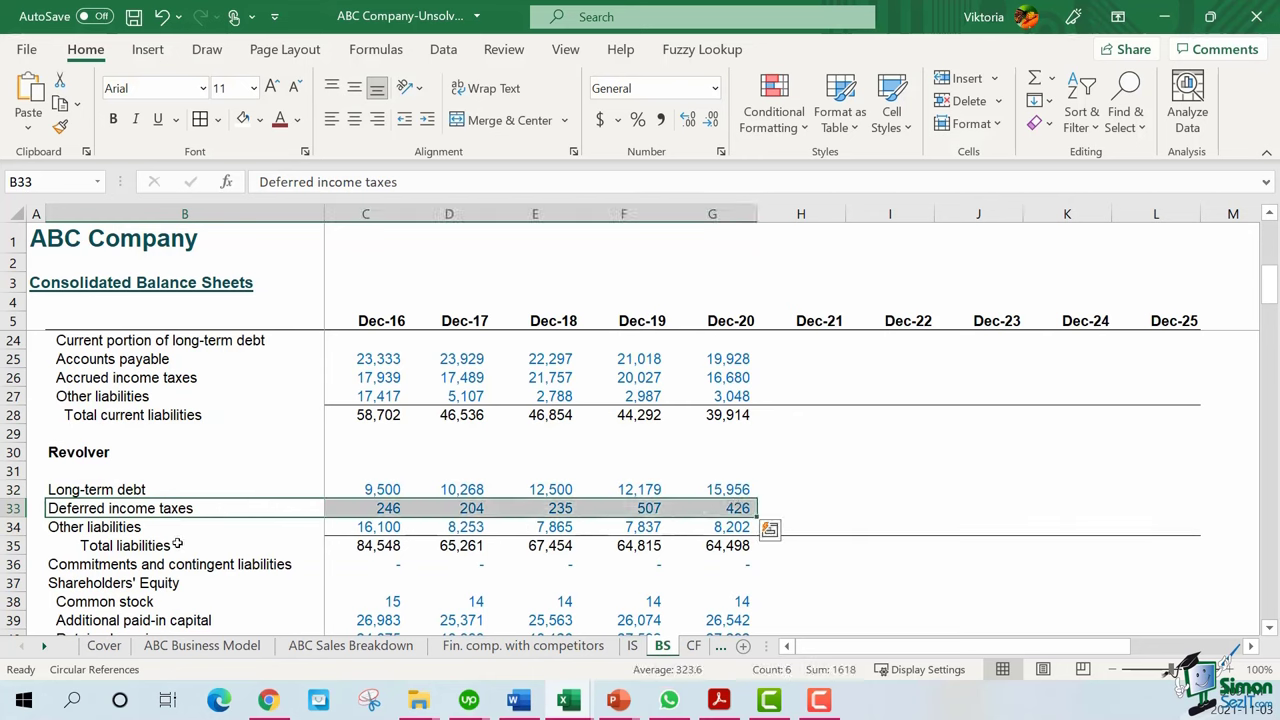
drag(159, 526, 745, 527)
drag(375, 545, 720, 546)
Highlight Additional paid-in capital, Retained earnings and Accumulated other comprehensive income row by row, and all three together for Dec-16 to Dec-20
scroll(390, 478, down, 3)
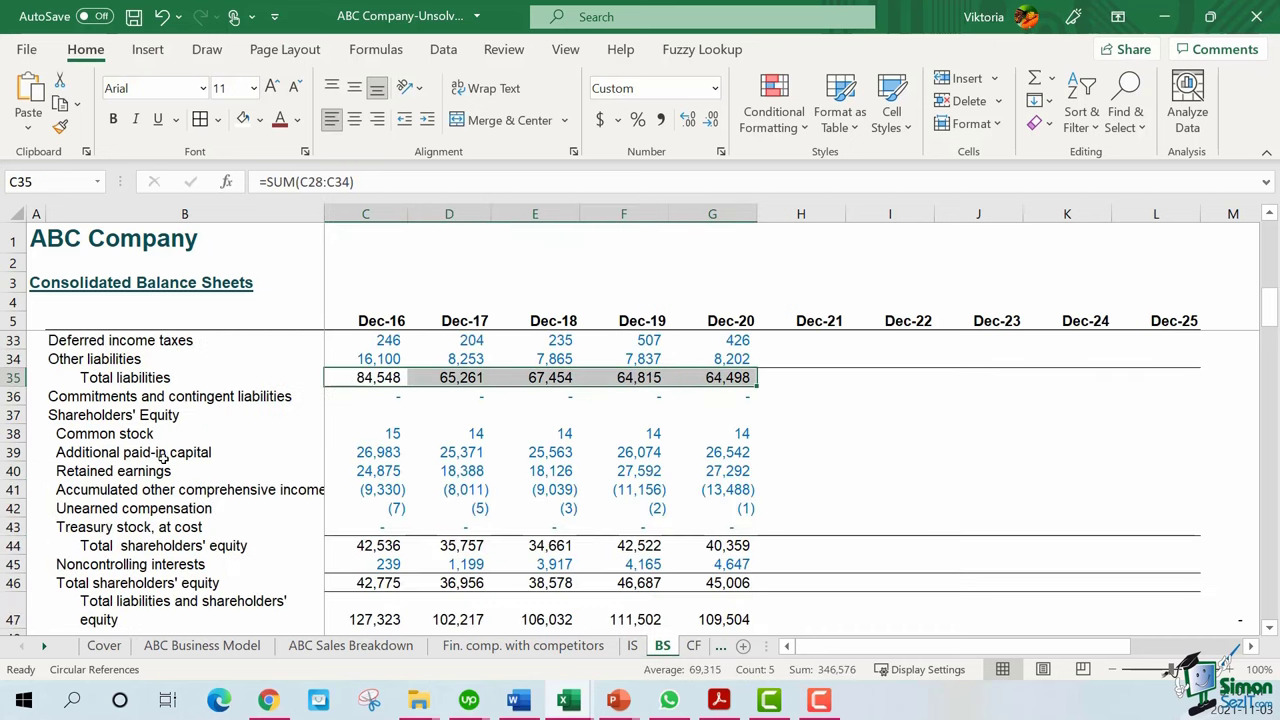
drag(163, 453, 730, 453)
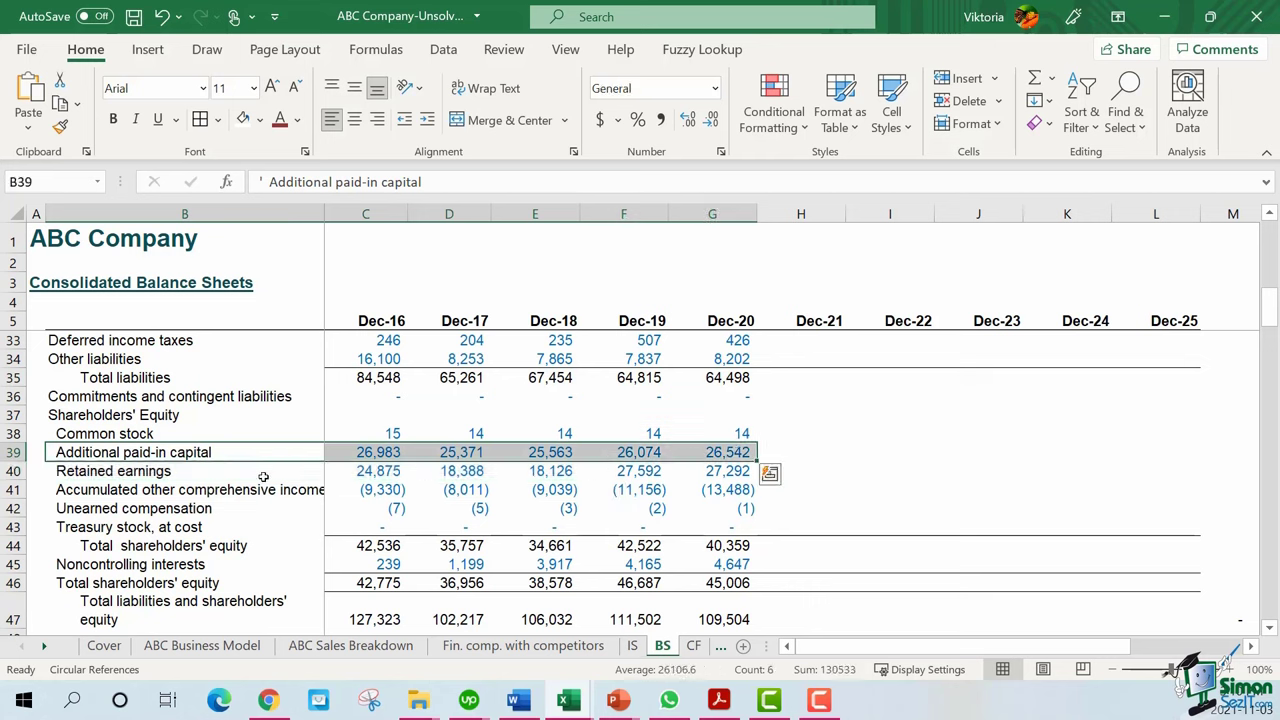
drag(208, 474, 745, 471)
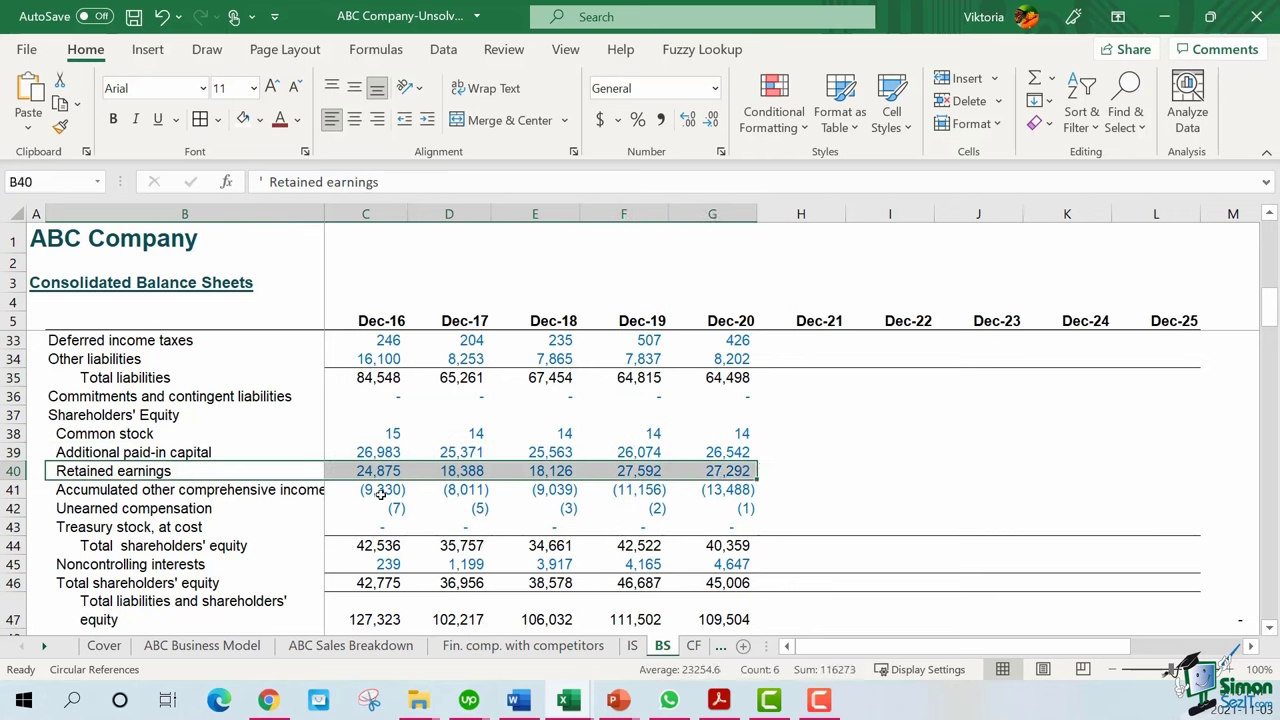
drag(276, 490, 745, 490)
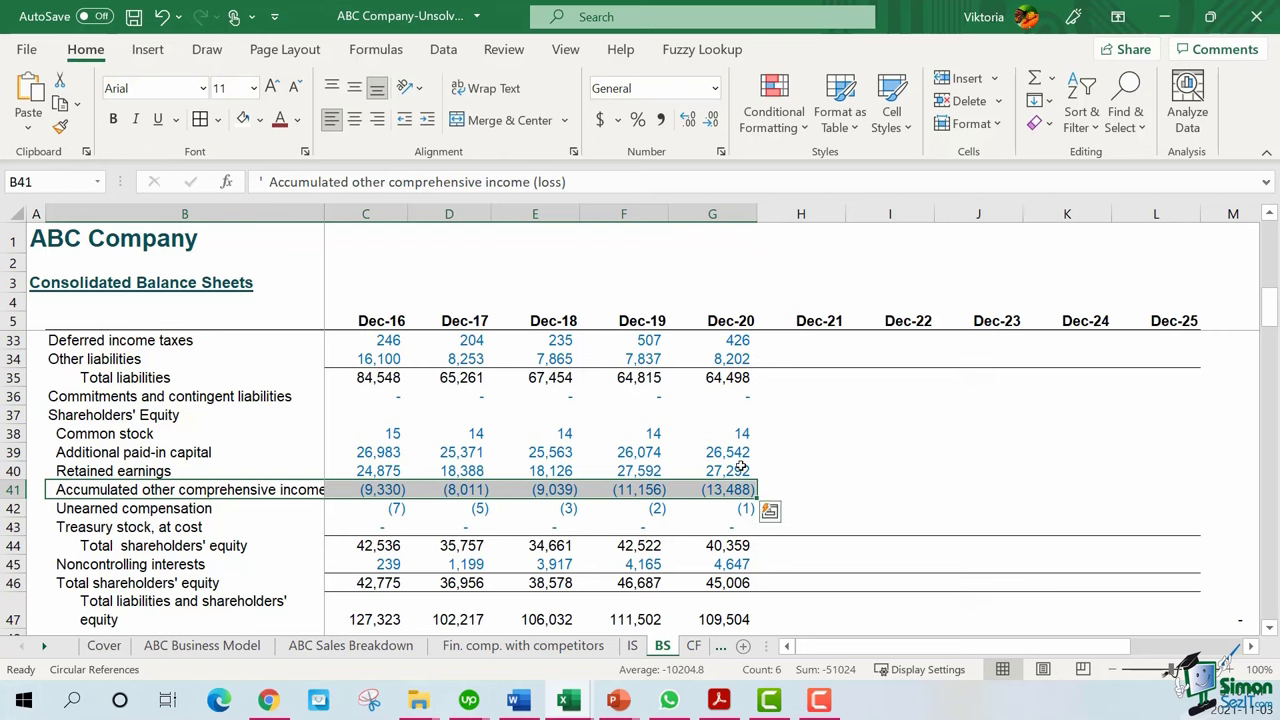
drag(729, 452, 366, 489)
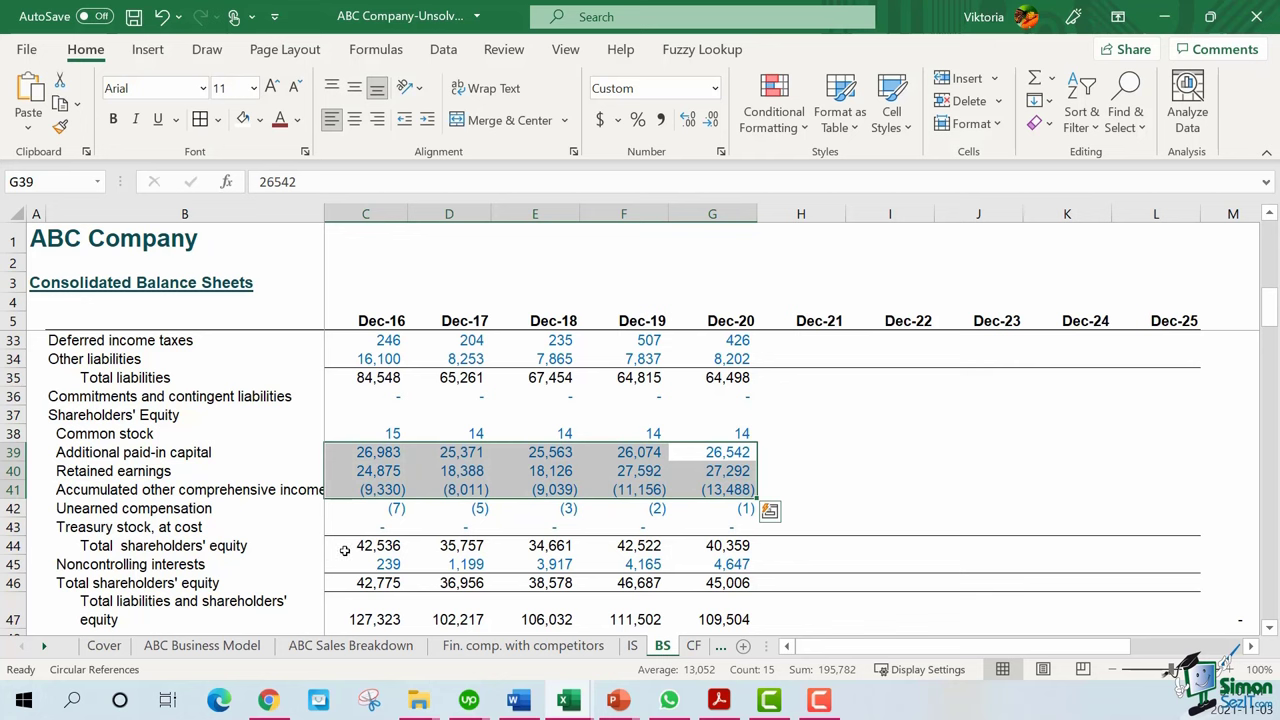
Highlight Total shareholders' equity in C44:G44 and inspect its Dec-20 formula in G44
drag(345, 550, 727, 545)
click(727, 545)
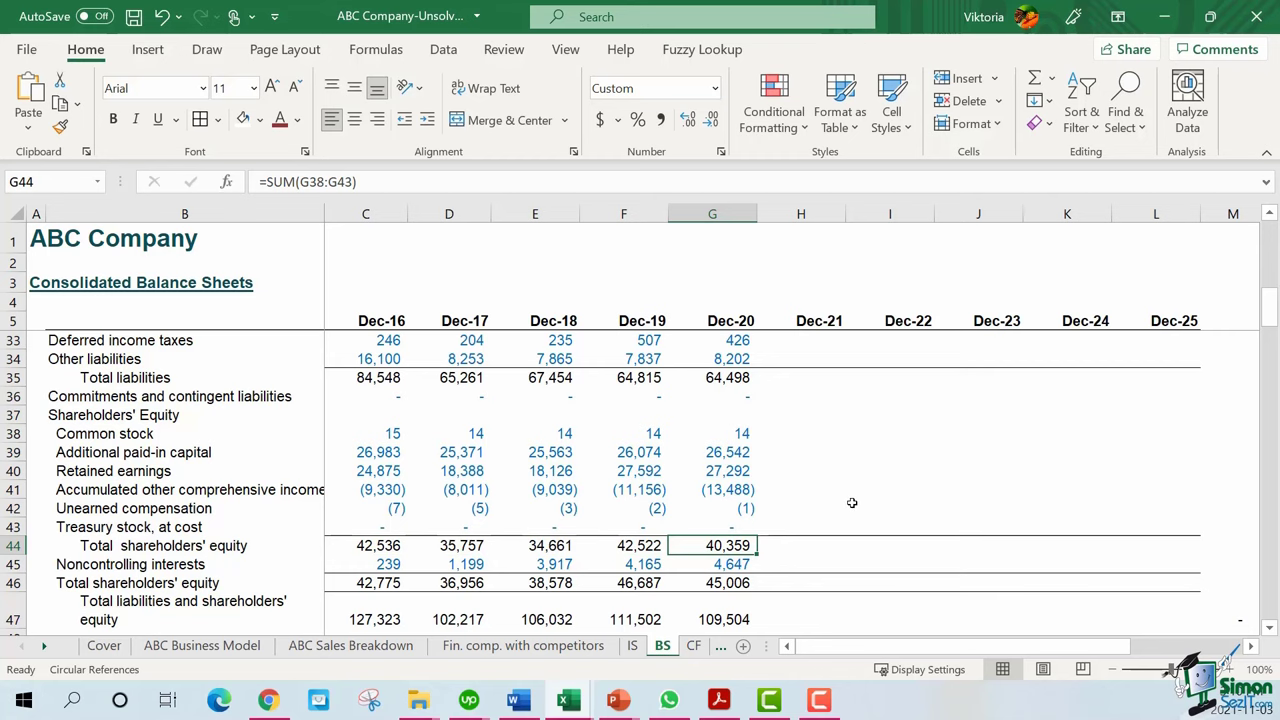
scroll(852, 503, down, 1)
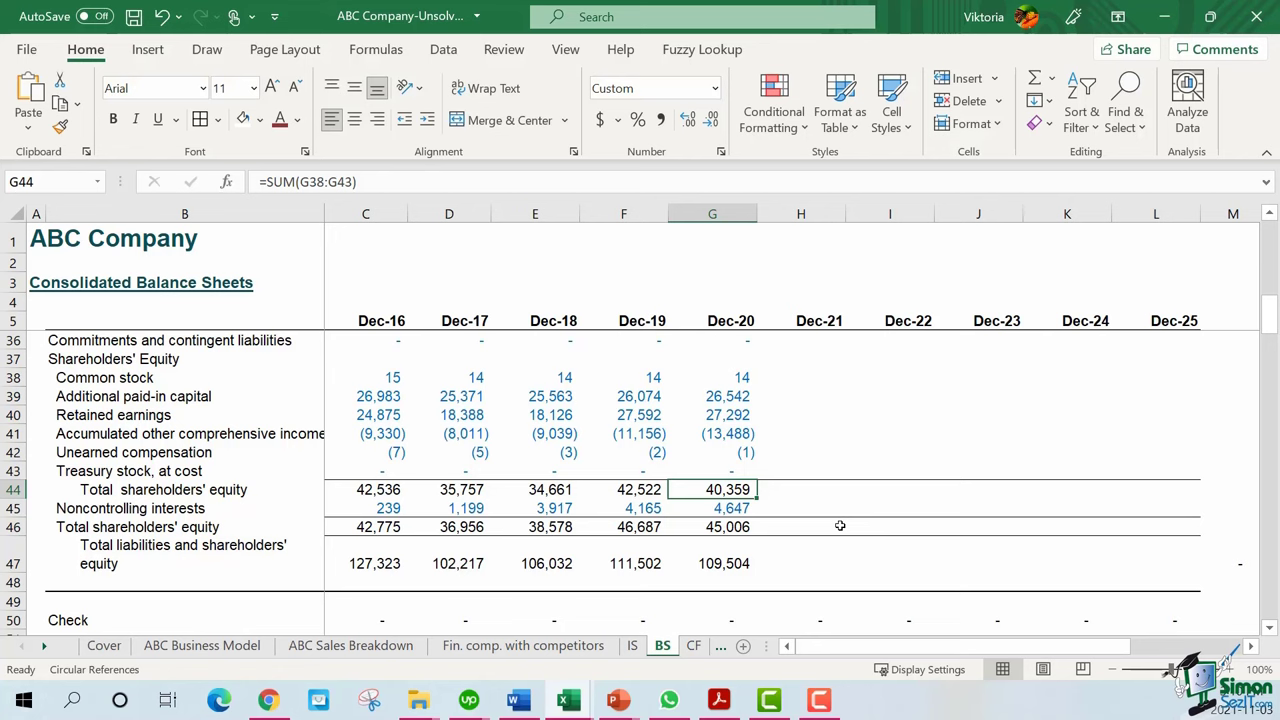
Compare Dec-20 Total assets in G19 with Total liabilities and shareholders' equity in G47
scroll(814, 491, up, 7)
click(750, 418)
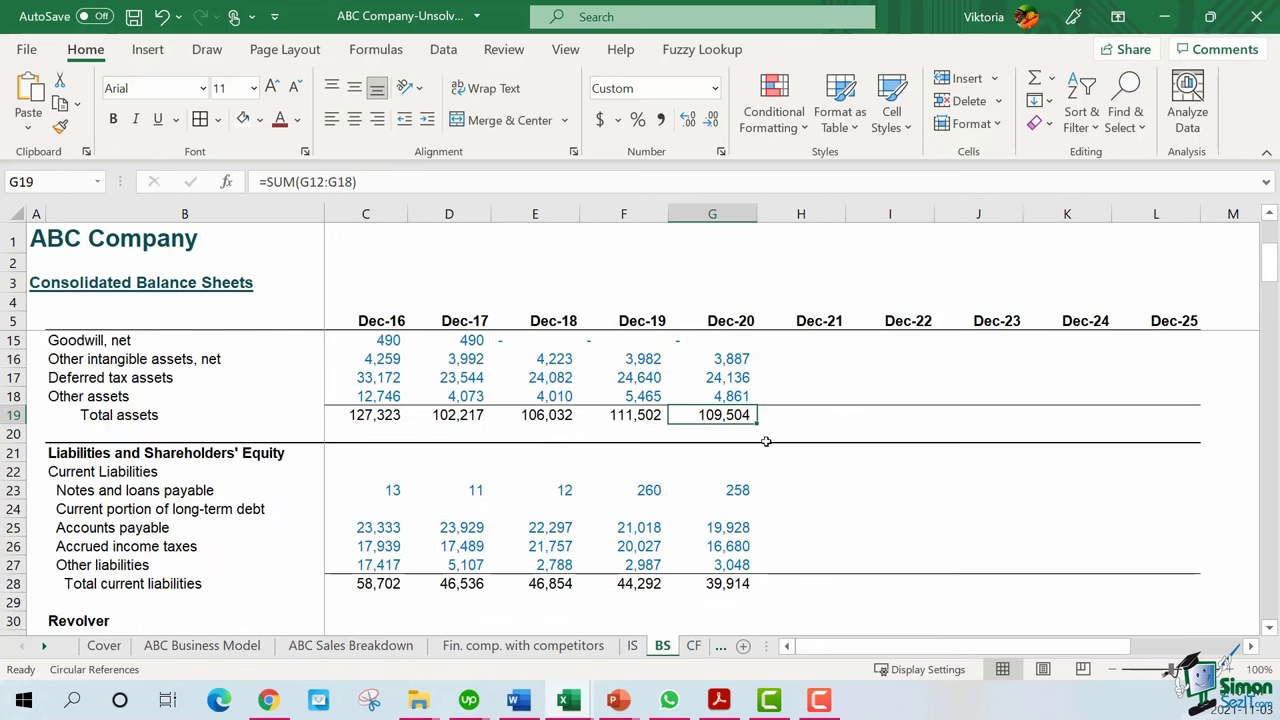
scroll(790, 424, down, 1)
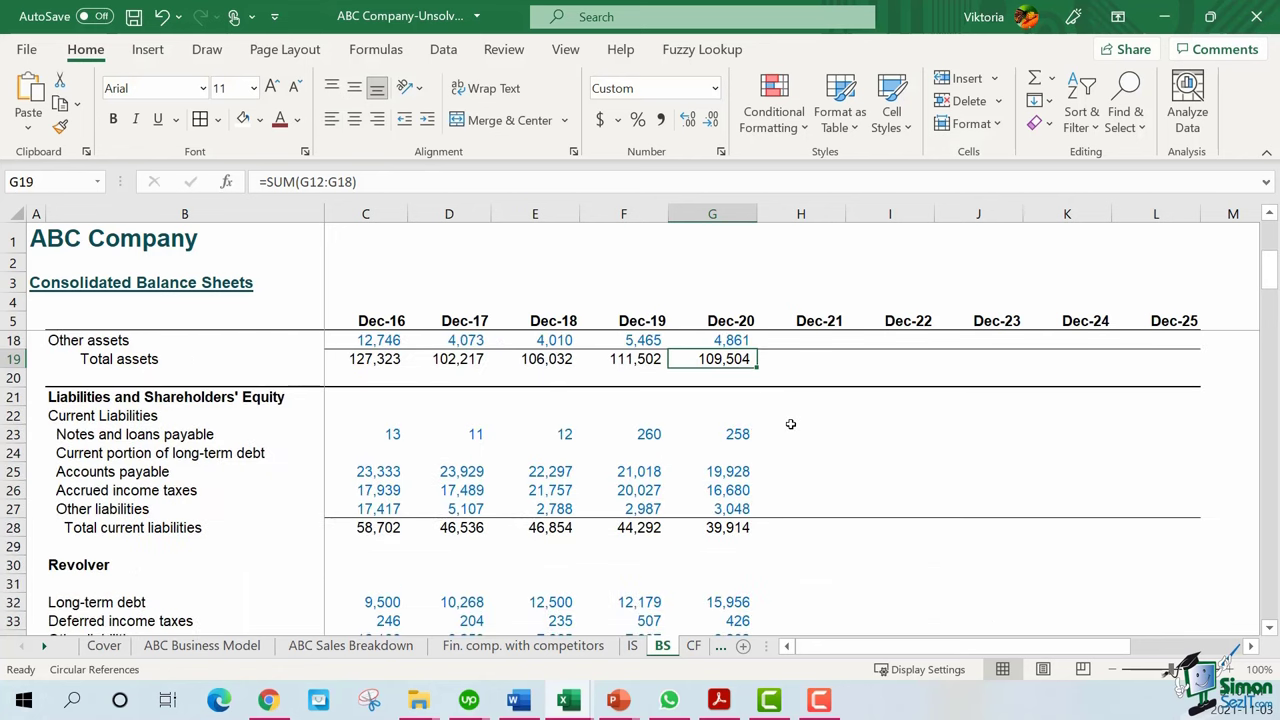
scroll(790, 424, down, 6)
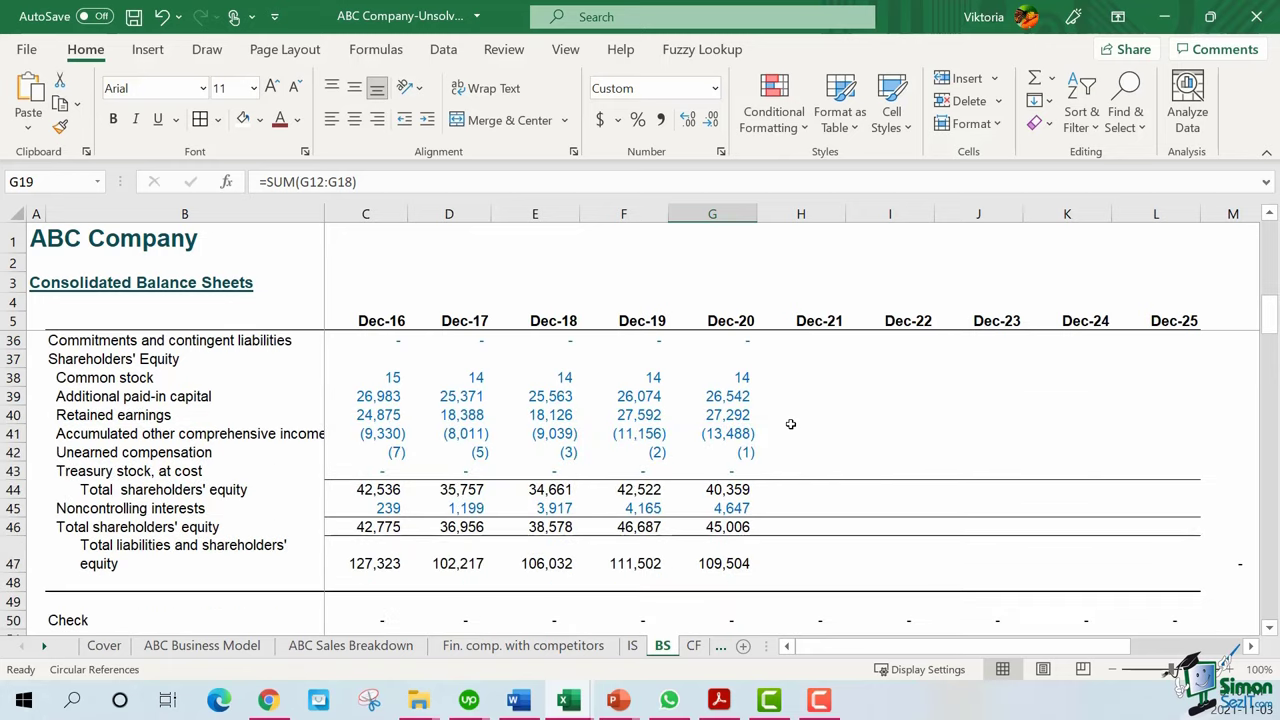
click(733, 560)
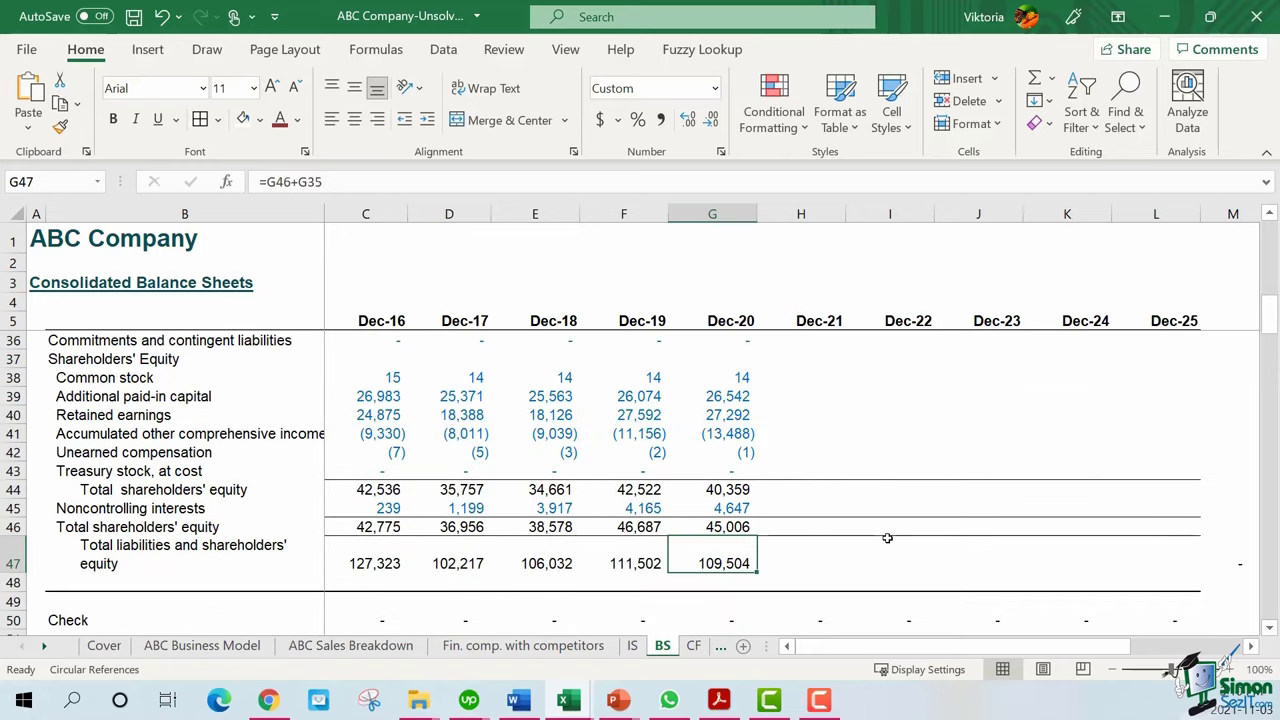
Highlight the balance Check row in B50:G50 and inspect its Dec-20 formula in G50
scroll(725, 563, down, 1)
drag(168, 570, 752, 568)
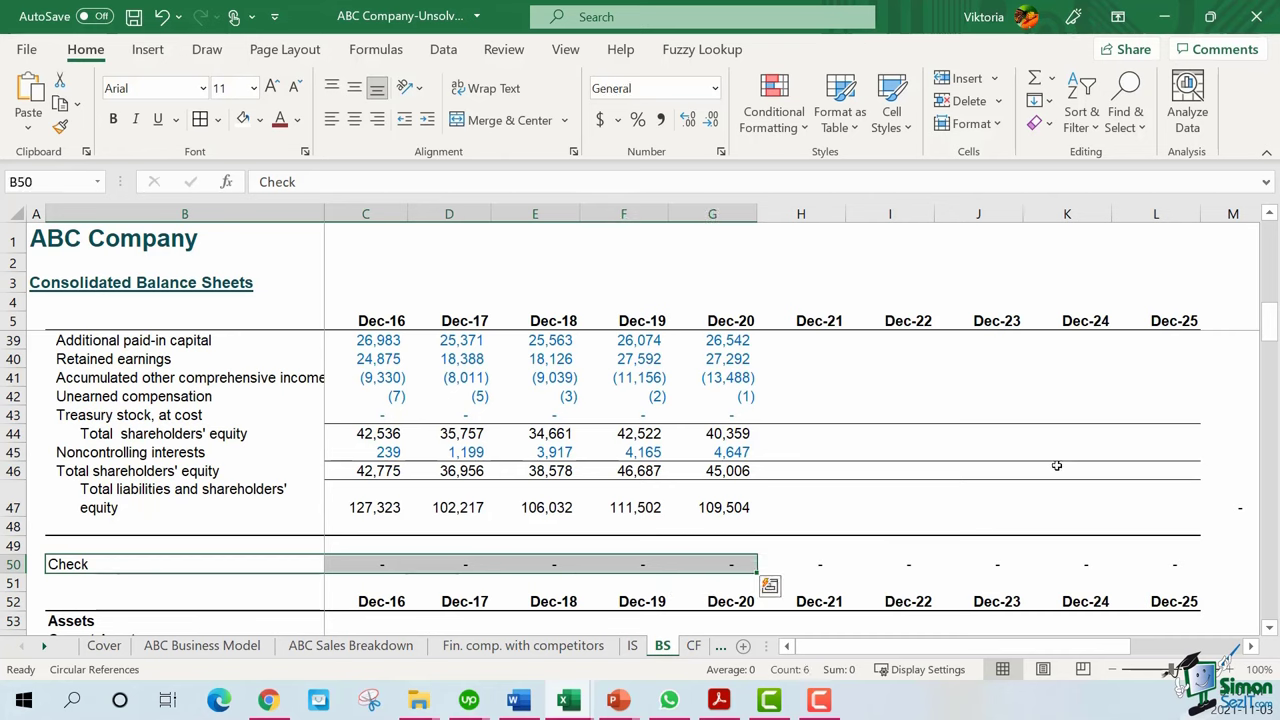
click(732, 567)
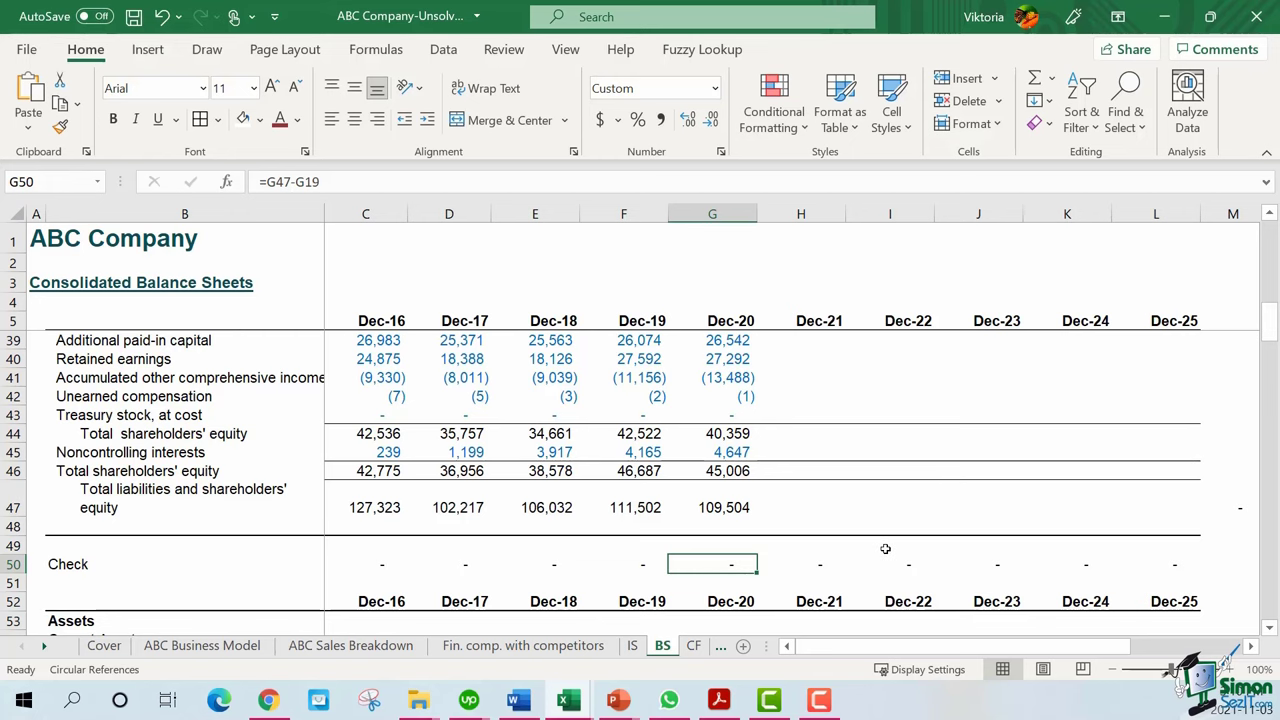
On the CF sheet, highlight Net income including noncontrolling interests in row 7 and the operating adjustment labels in B10:B21
click(694, 646)
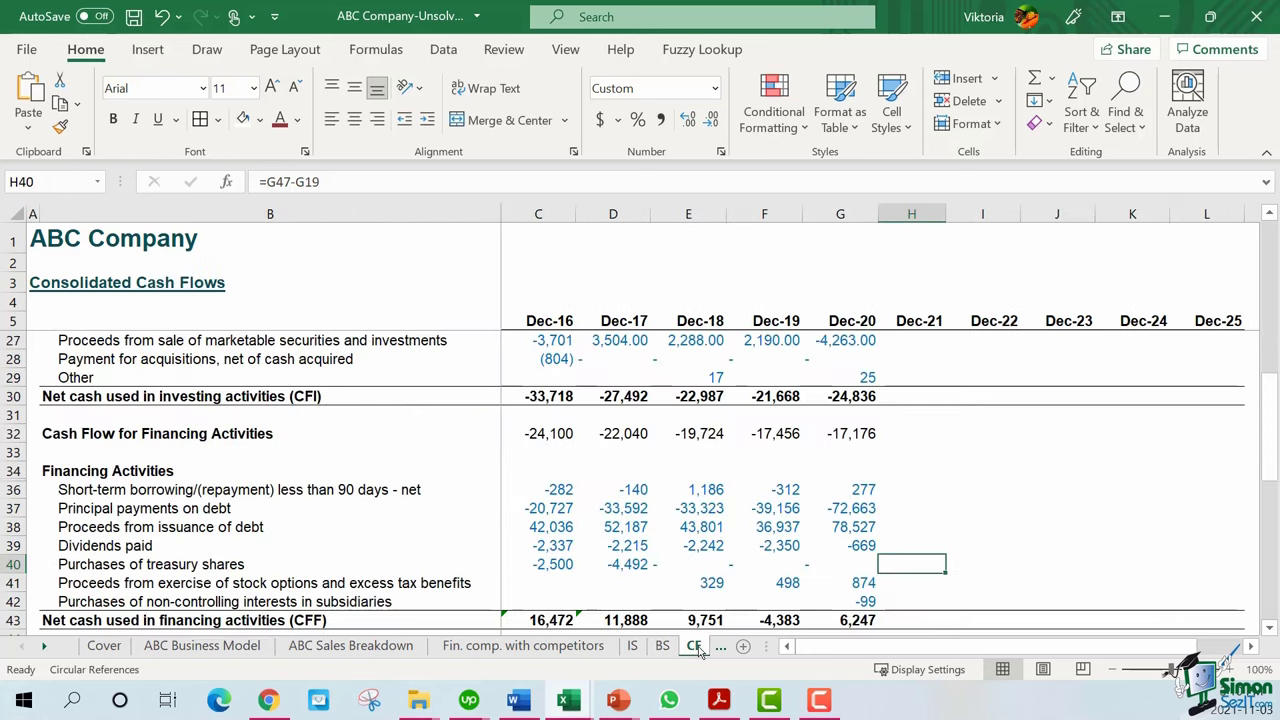
click(927, 490)
scroll(930, 494, up, 7)
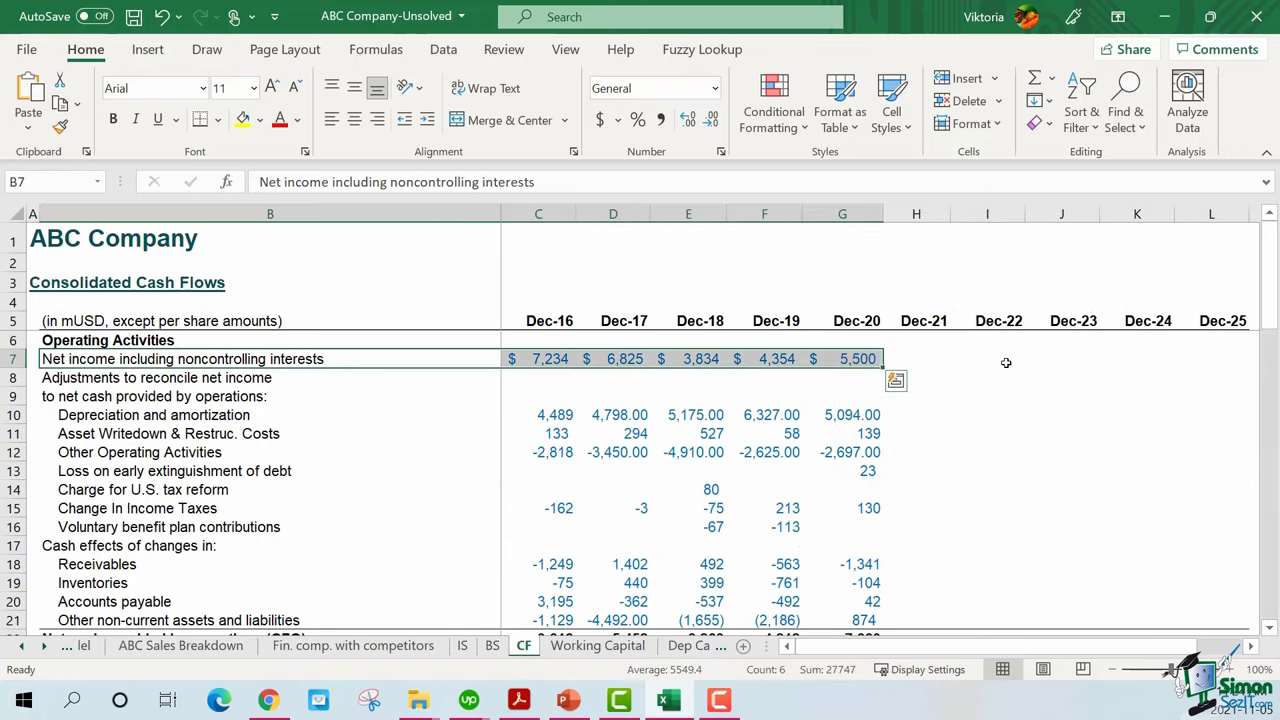
drag(273, 419, 270, 621)
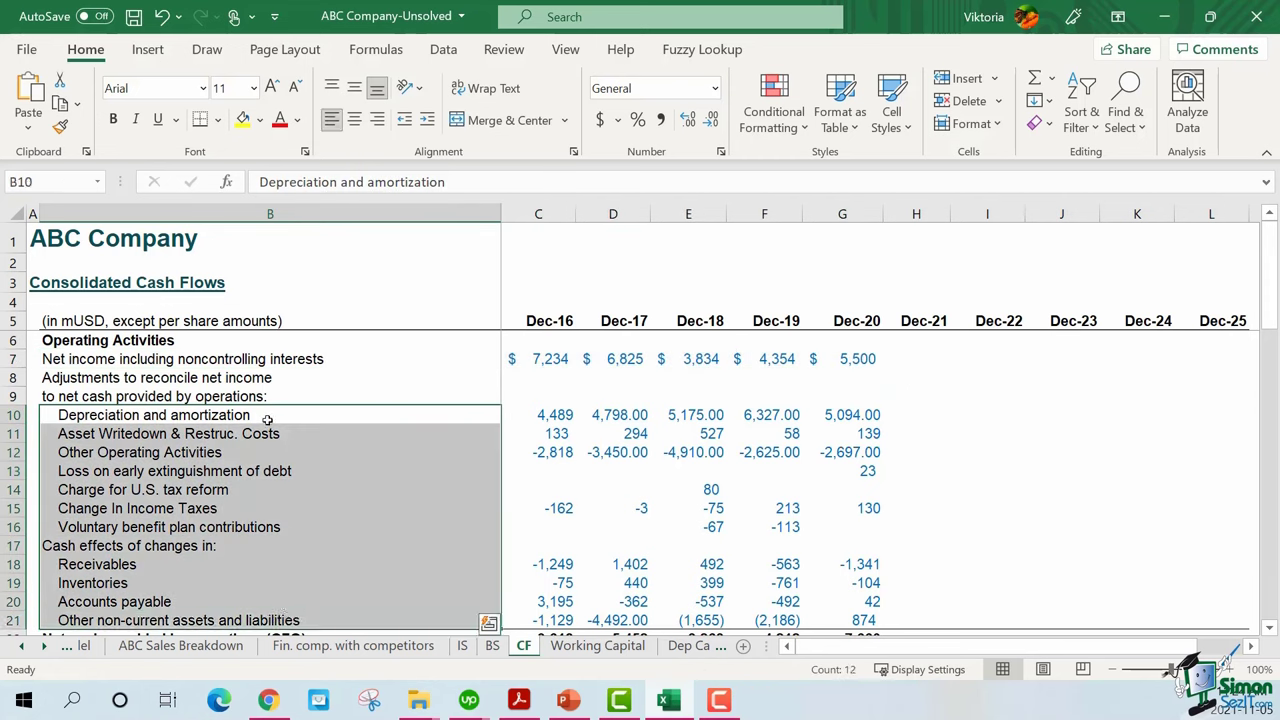
Highlight the Depreciation and amortization, Other Operating Activities, and Net cash provided by operations (CFO) rows for Dec-16 to Dec-20
drag(266, 416, 870, 420)
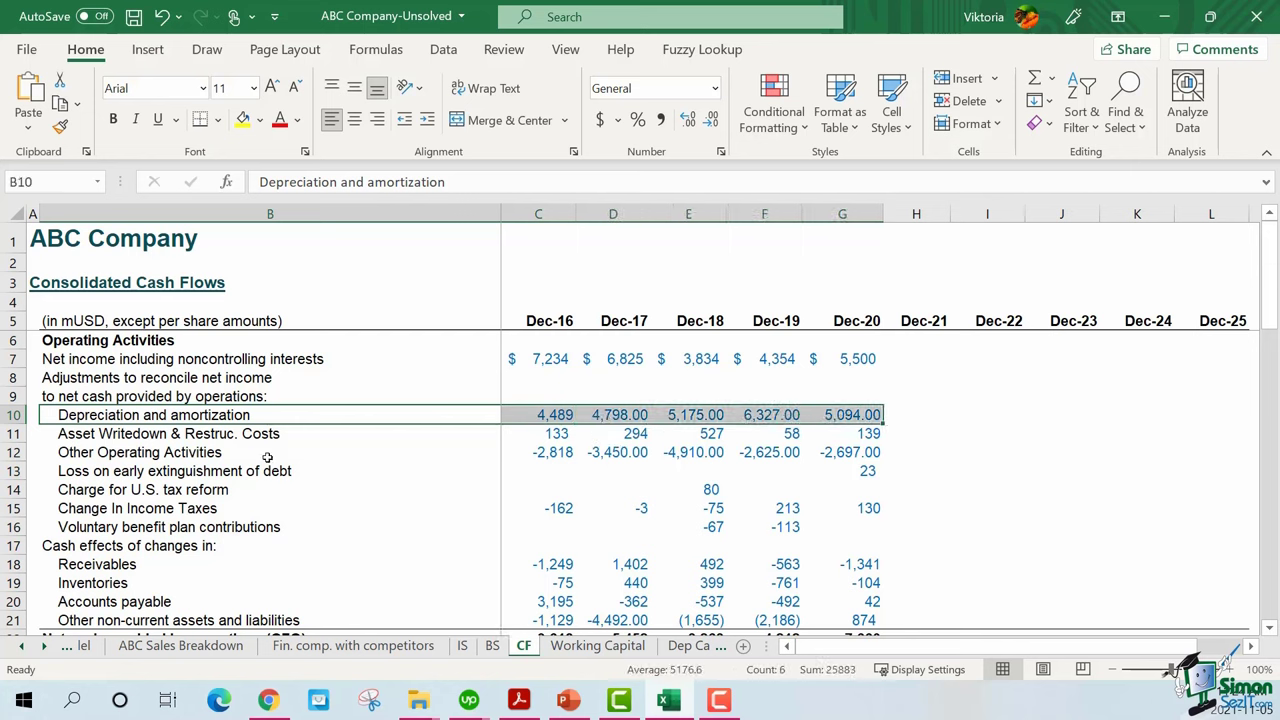
drag(192, 455, 858, 457)
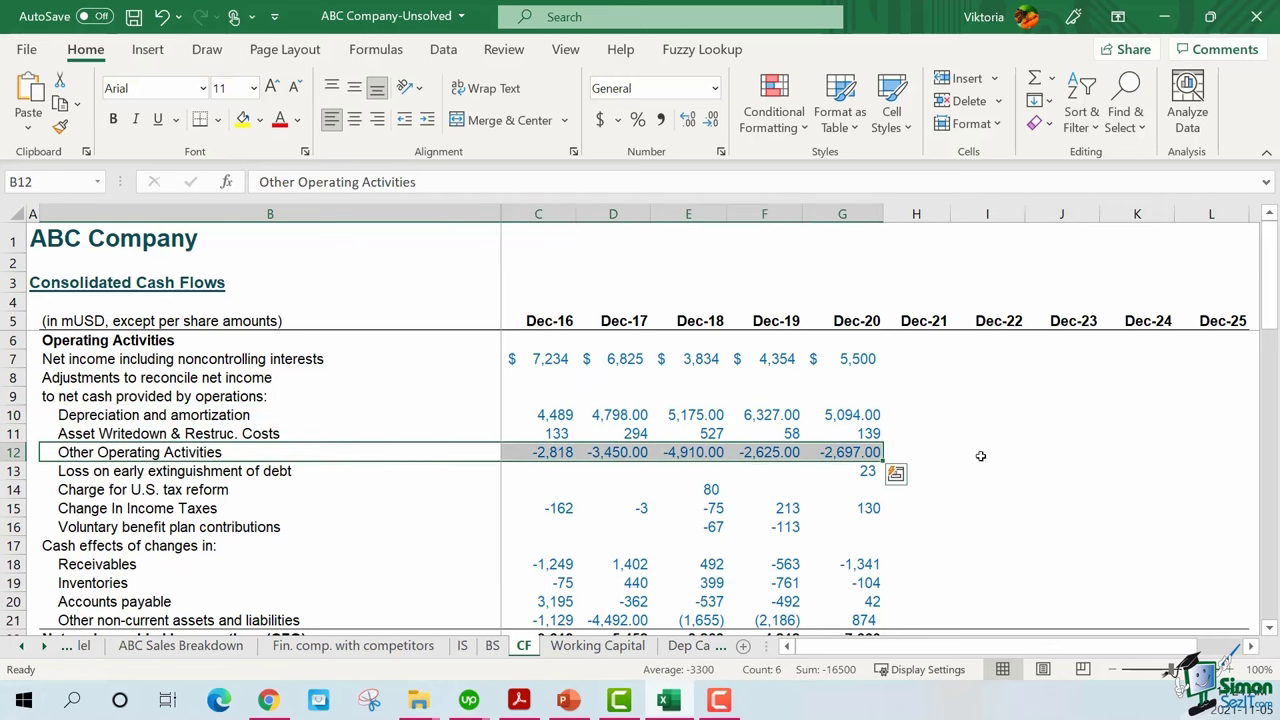
scroll(986, 456, down, 1)
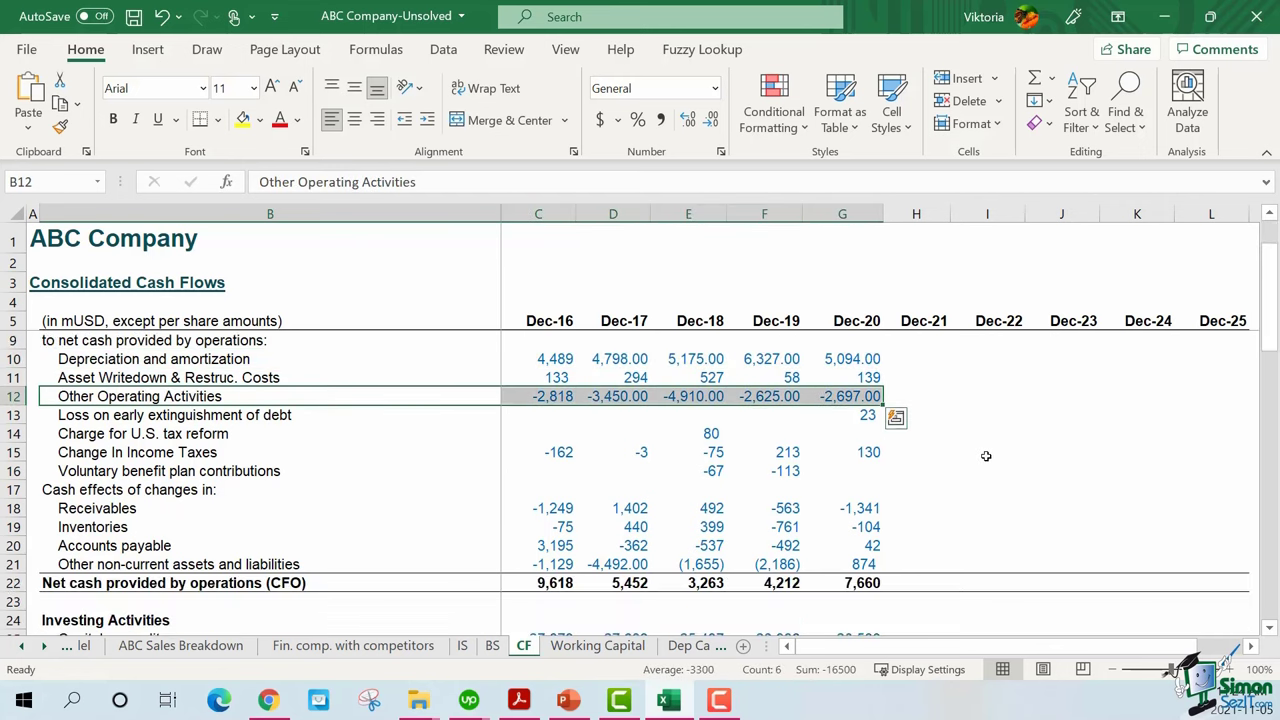
drag(260, 440, 852, 575)
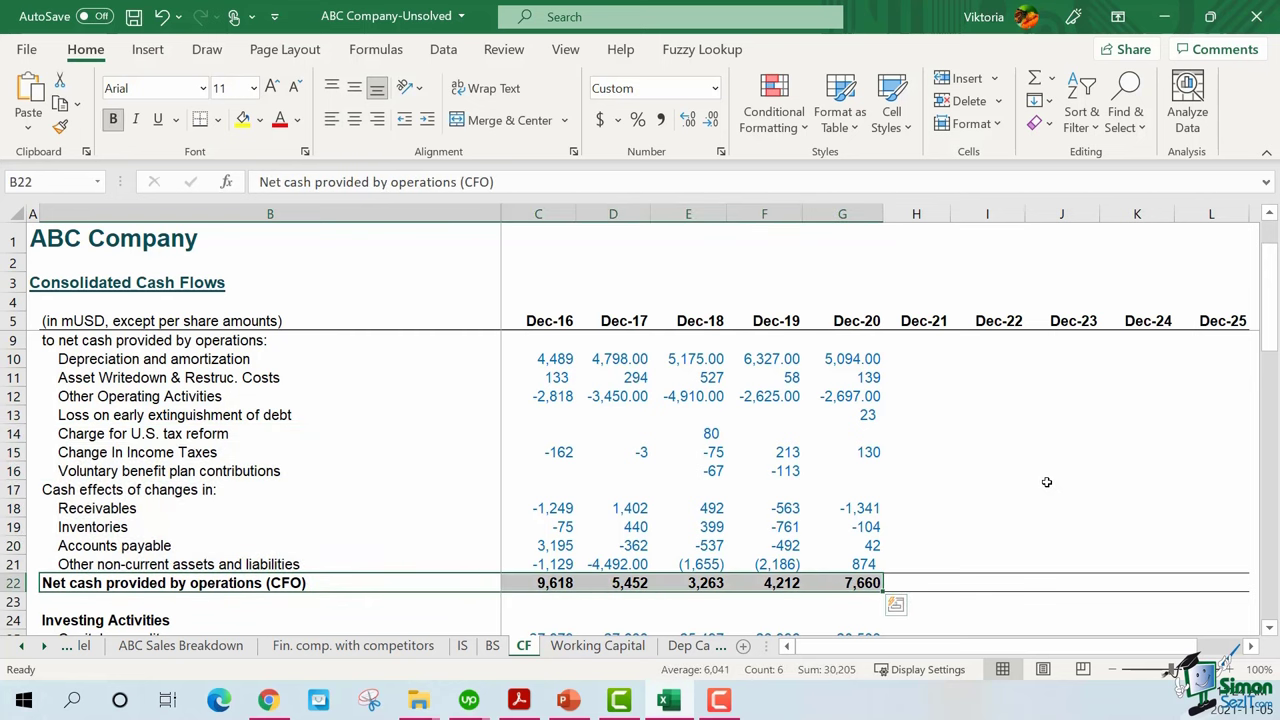
Under Investing Activities, highlight Capital expenditures in row 25 and Proceeds from sale of marketable securities and investments in row 27
scroll(1047, 482, down, 1)
scroll(1047, 482, down, 1)
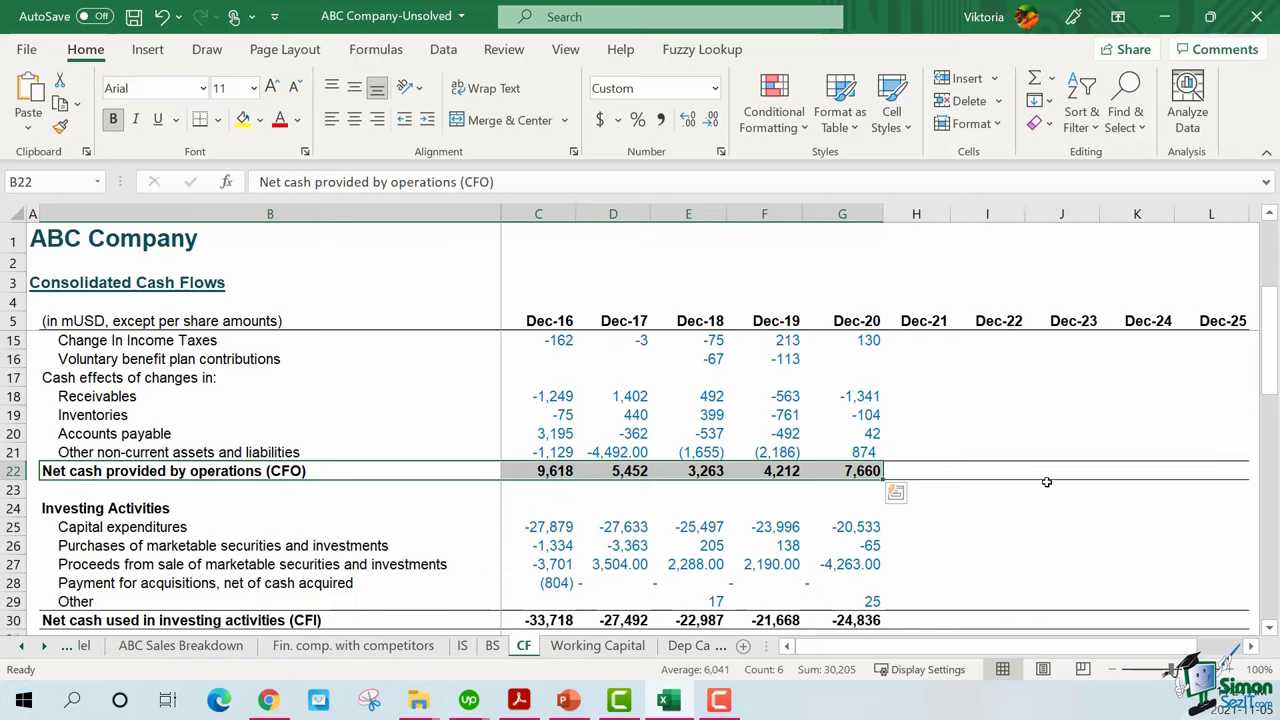
scroll(1047, 482, down, 1)
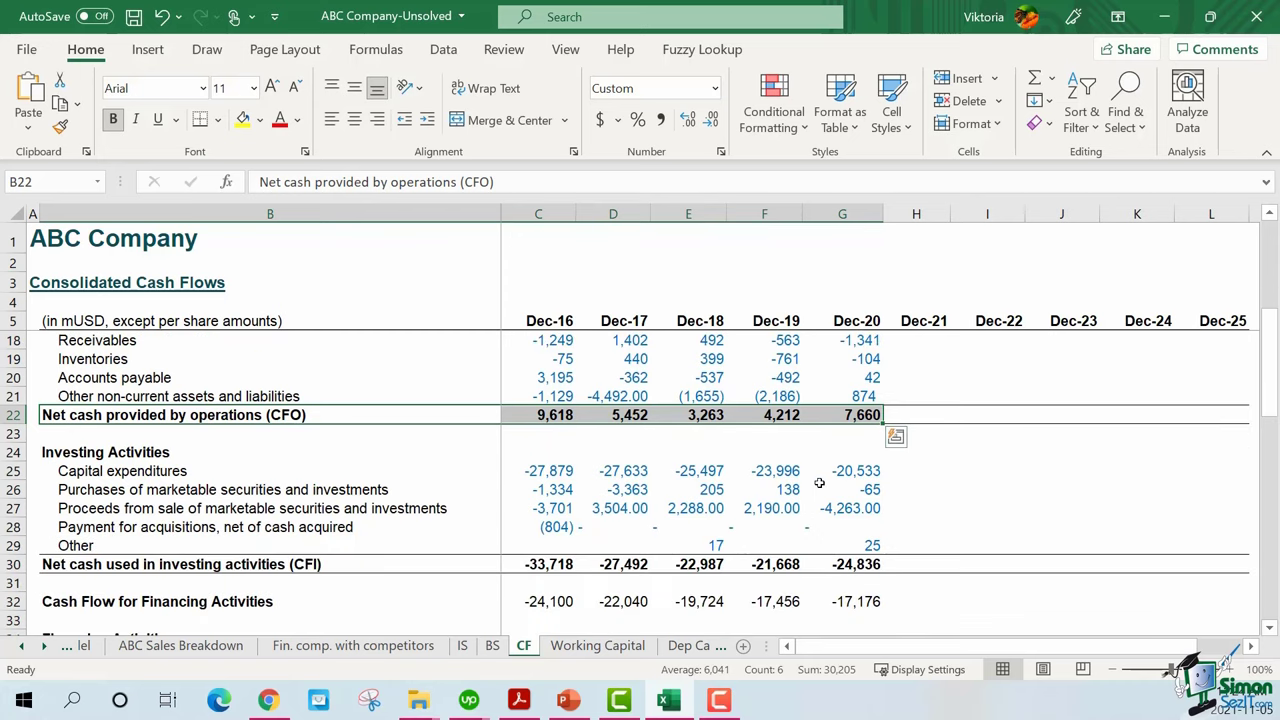
click(270, 456)
drag(250, 484, 876, 473)
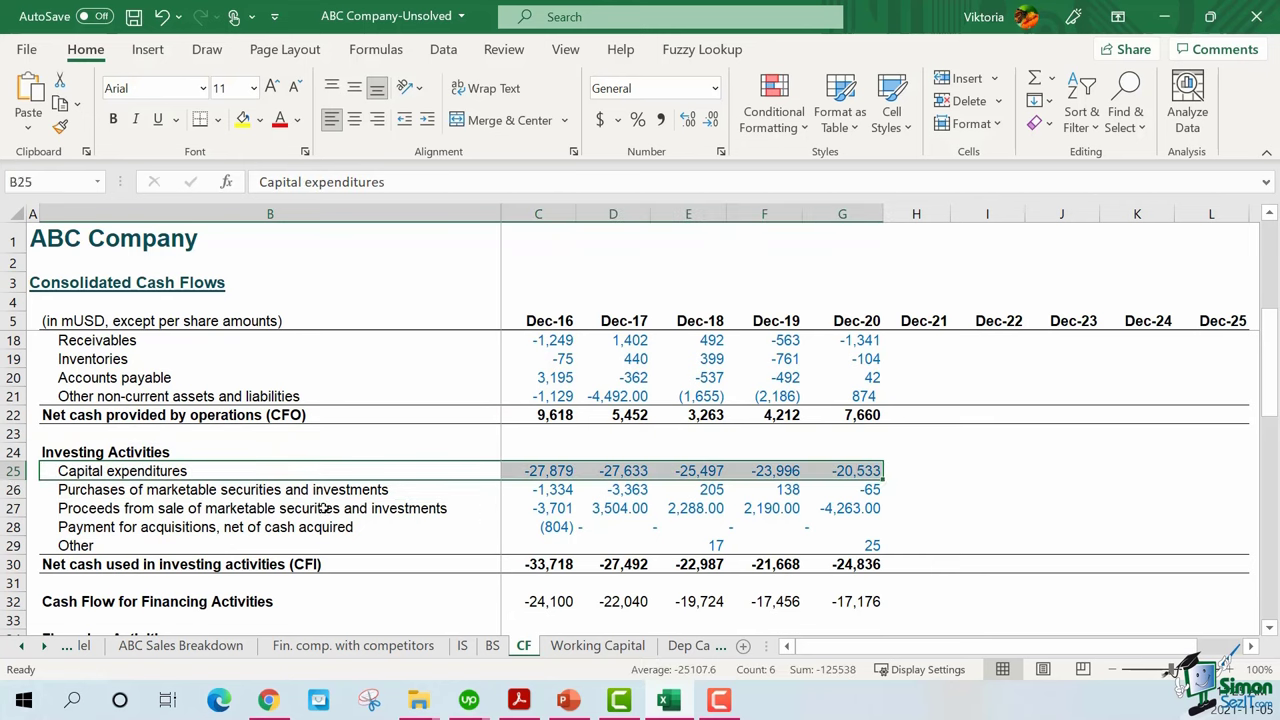
drag(325, 508, 880, 509)
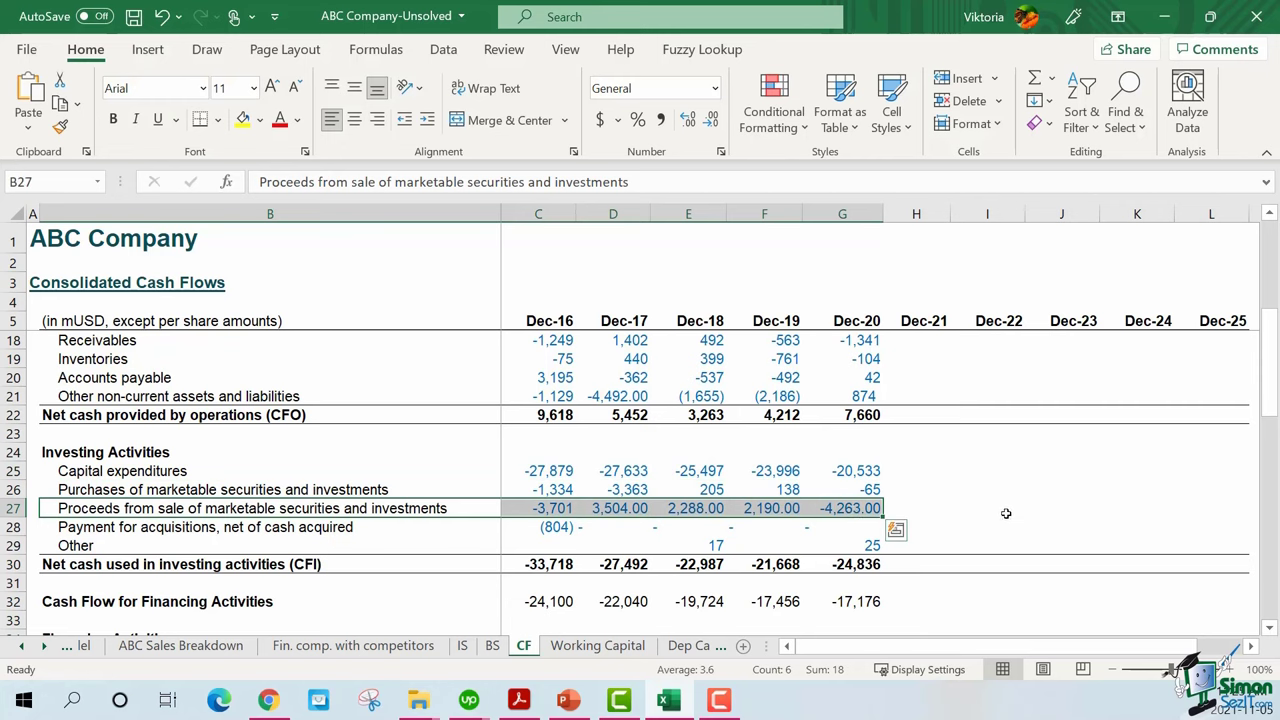
Highlight Net cash used in financing activities (CFF) in B43:G43 and inspect its Dec-16 formula in C43
scroll(1003, 515, down, 1)
scroll(1003, 517, down, 3)
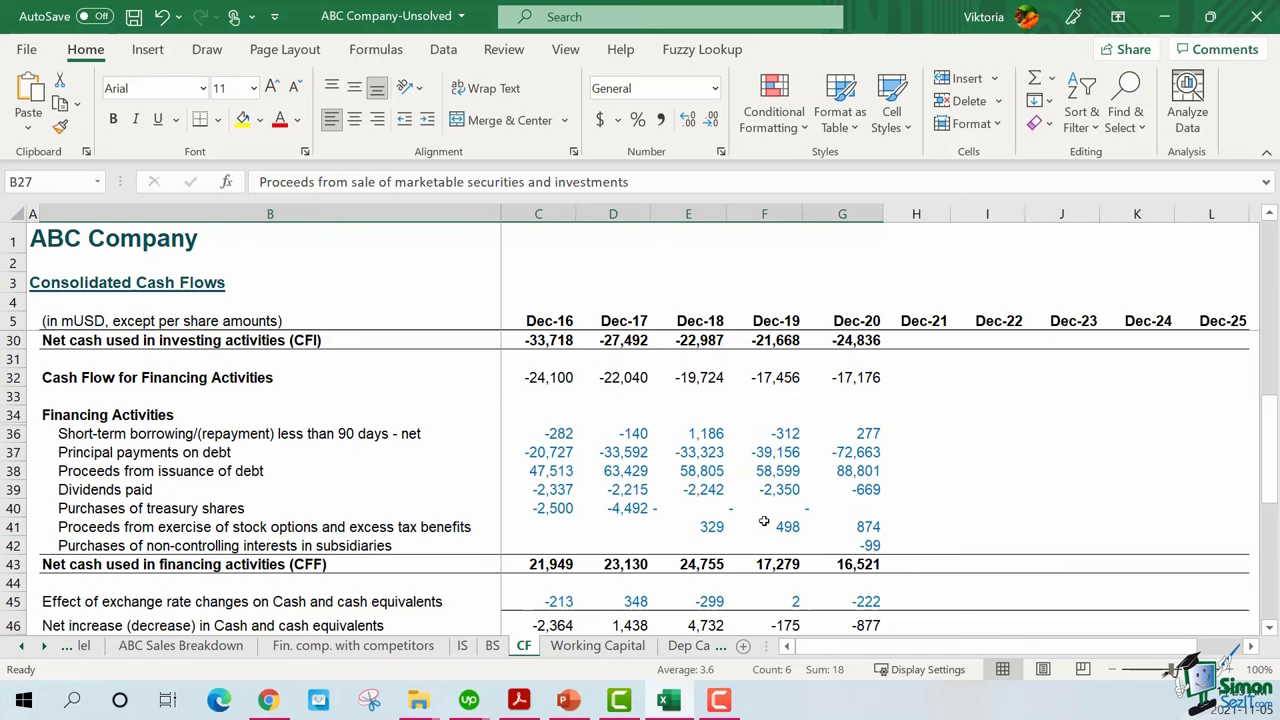
drag(432, 564, 850, 568)
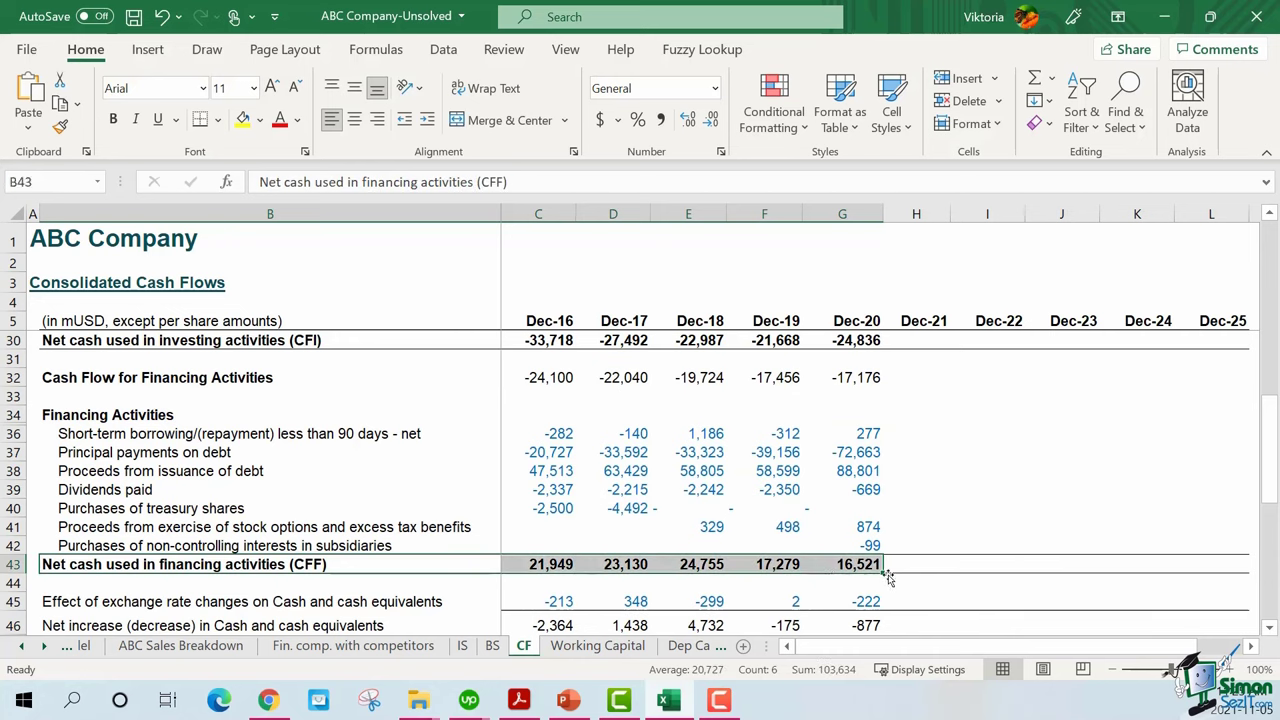
click(568, 567)
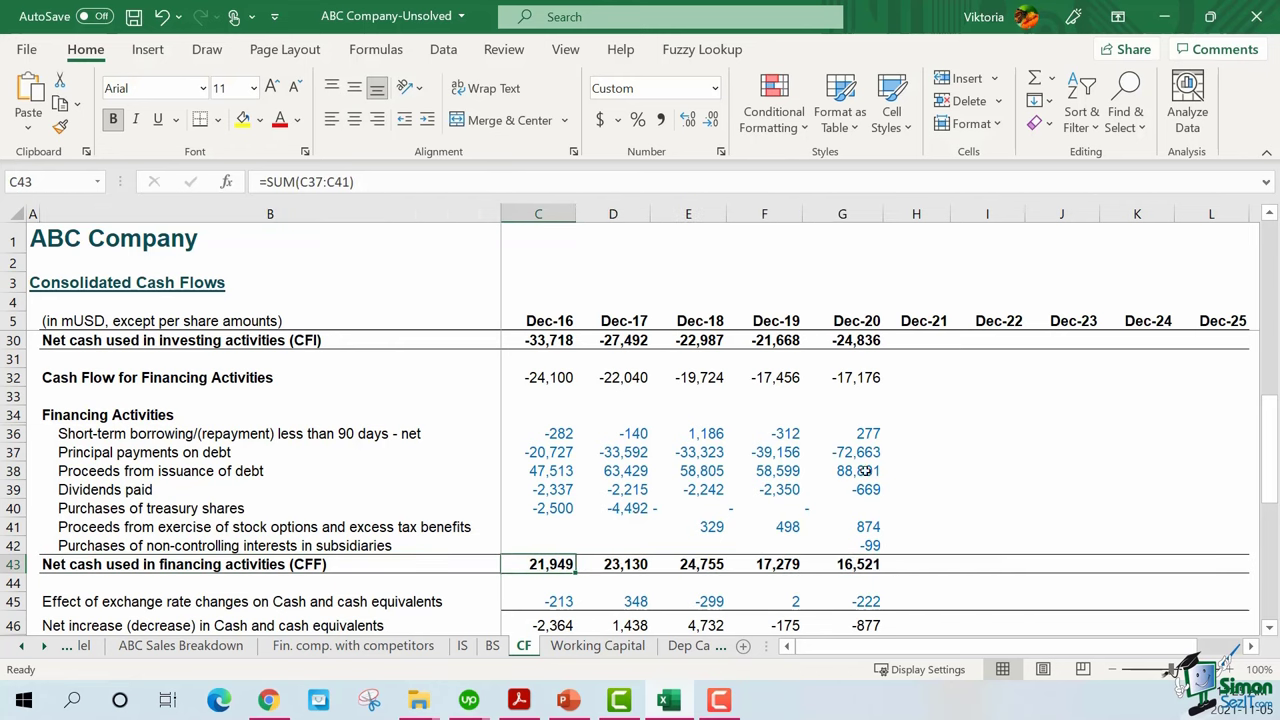
Inspect the Dec-20 CFF formula in G43 and highlight Principal payments on debt in B37:G37
click(862, 572)
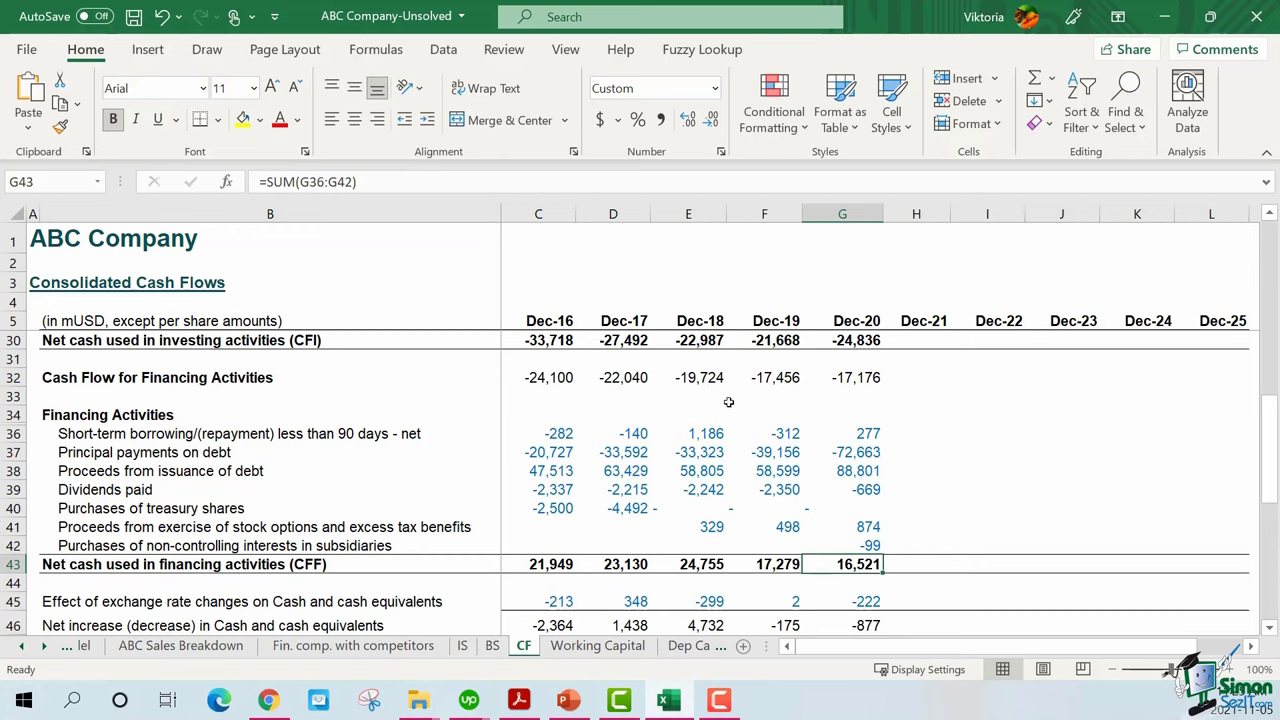
drag(150, 452, 860, 452)
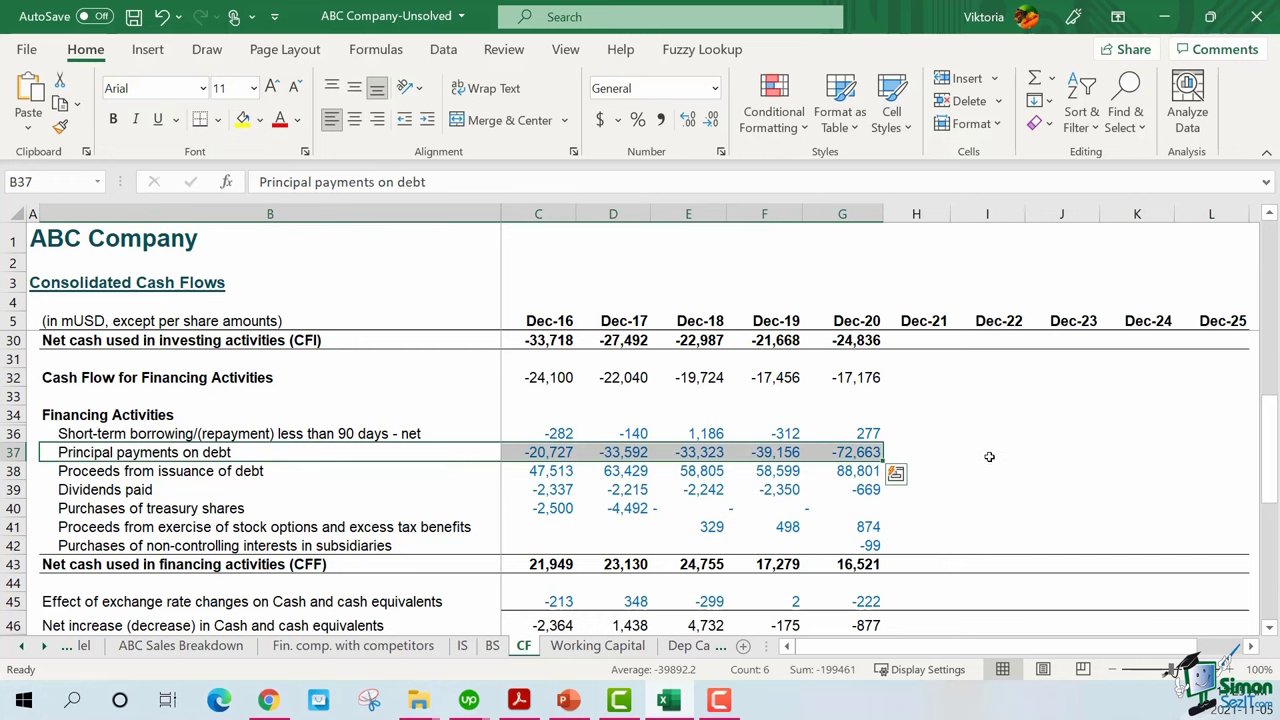
Highlight Cash and cash equivalents at end of year in B49:G49 and inspect its Dec-20 formula in G49
scroll(989, 457, down, 2)
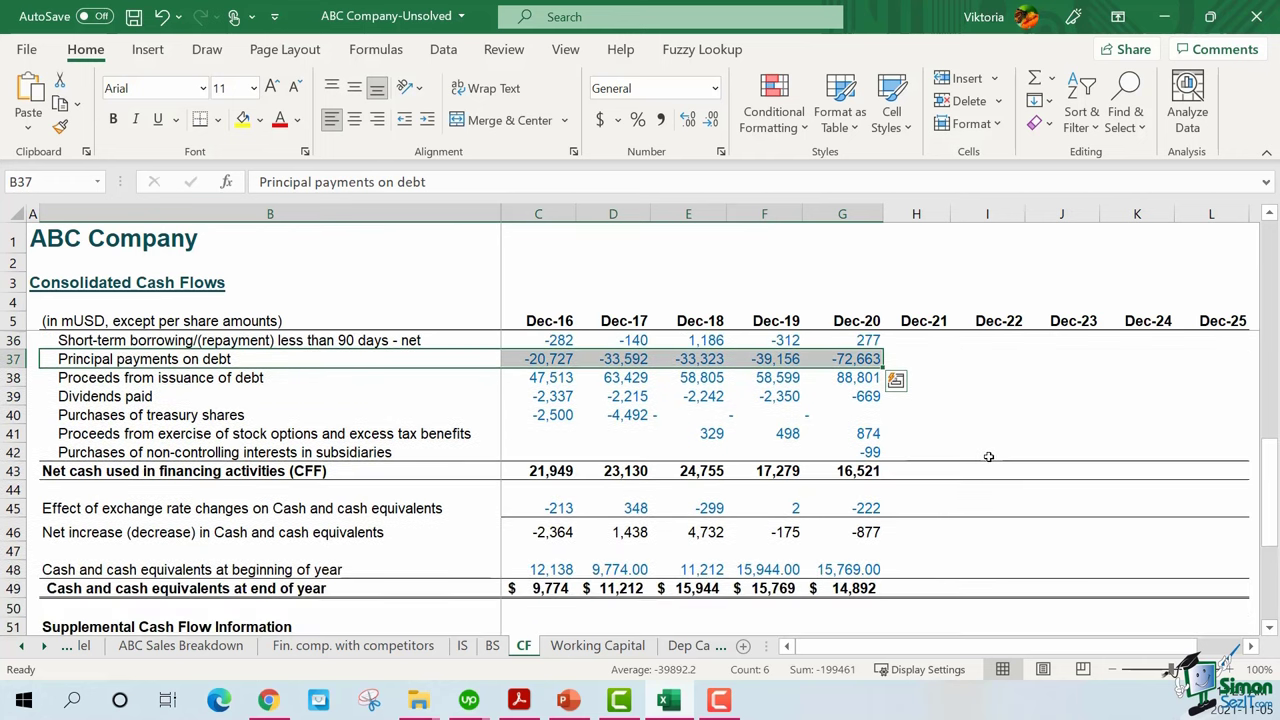
scroll(988, 457, up, 1)
drag(387, 624, 850, 625)
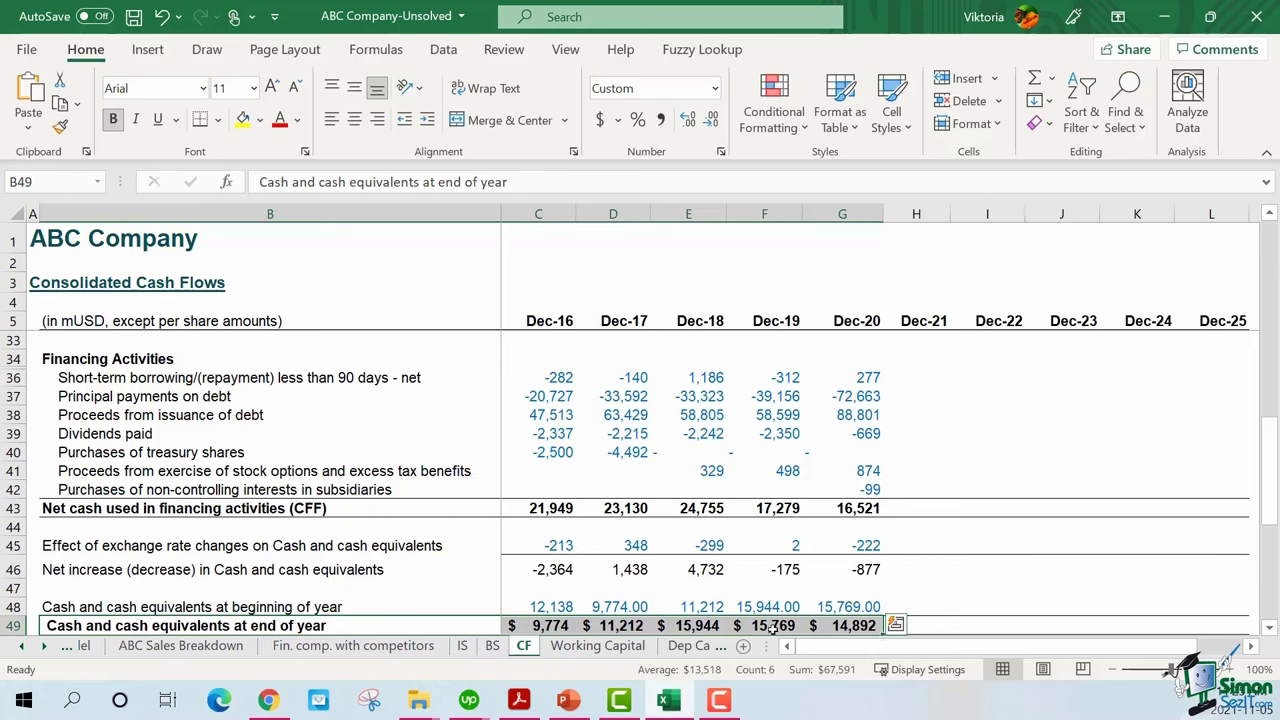
click(862, 625)
scroll(1008, 553, down, 1)
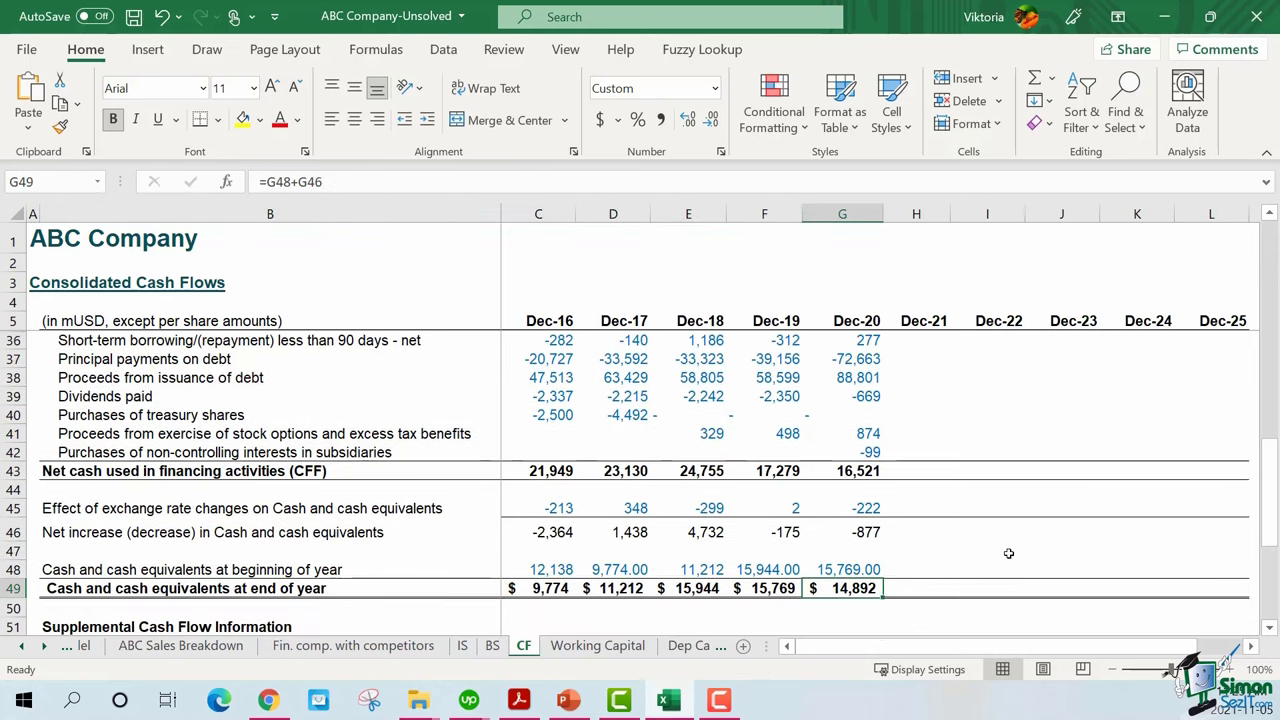
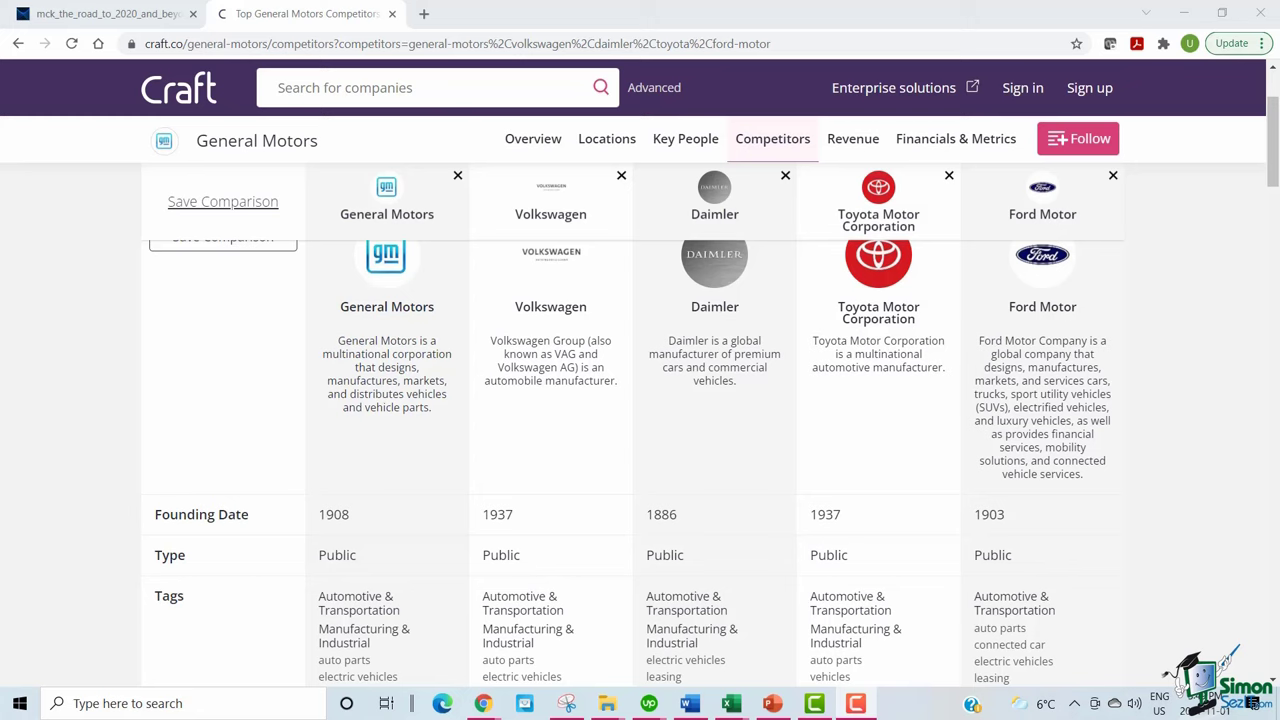
In Chrome, examine Craft's competitor comparison of General Motors, Volkswagen, Daimler, Toyota and Ford
scroll(1151, 623, down, 3)
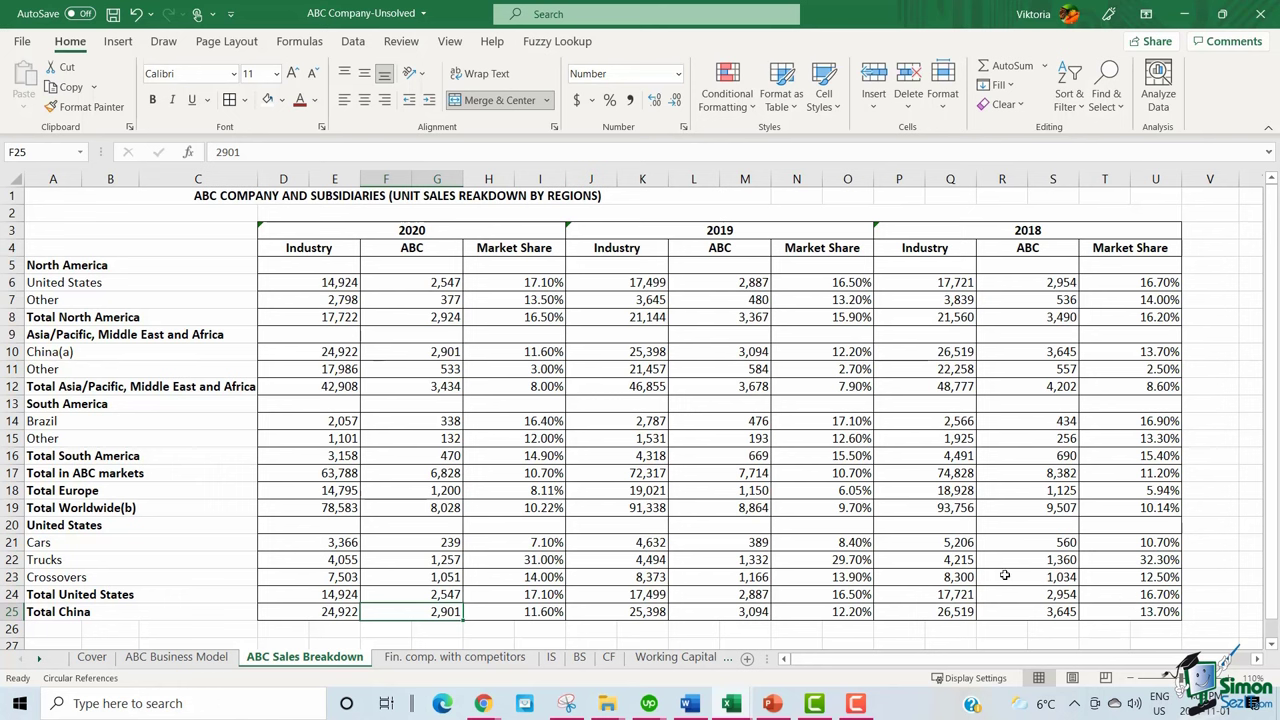
On Excel's ABC Sales Breakdown sheet, highlight the United States Trucks and Crossovers rows, including their 2020 and 2018 market shares
drag(44, 560, 1201, 579)
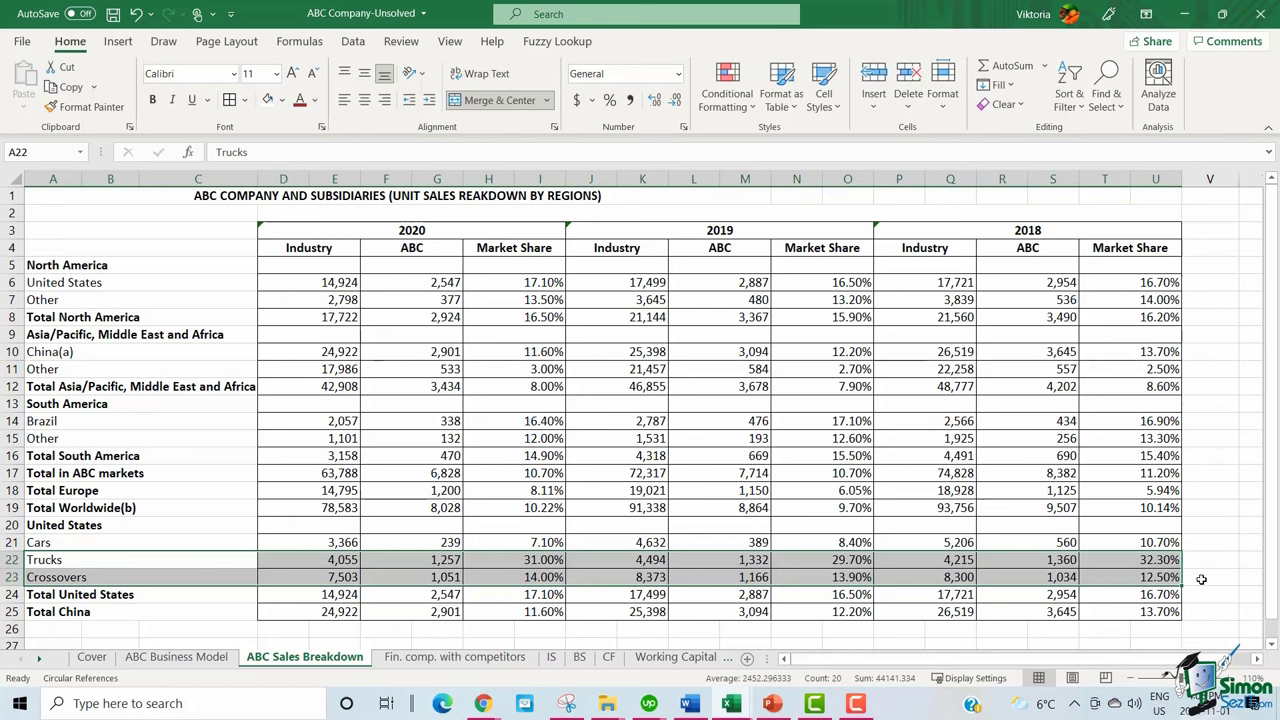
click(232, 556)
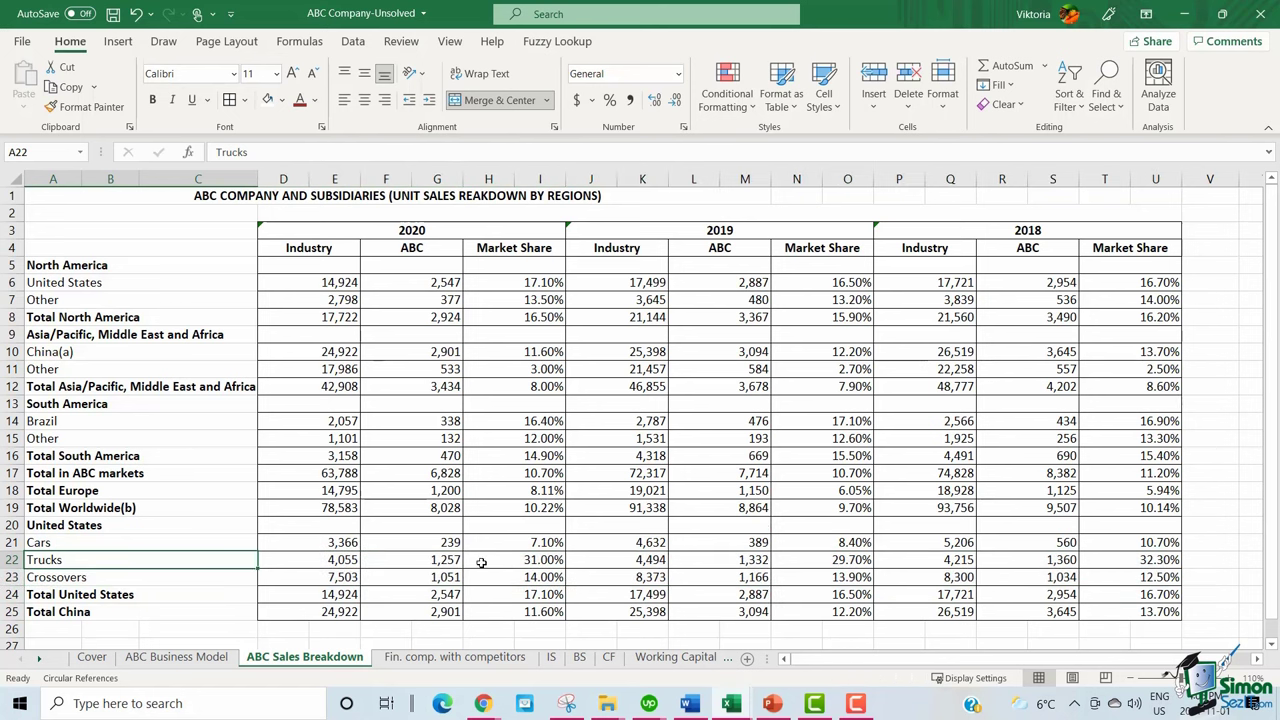
click(540, 591)
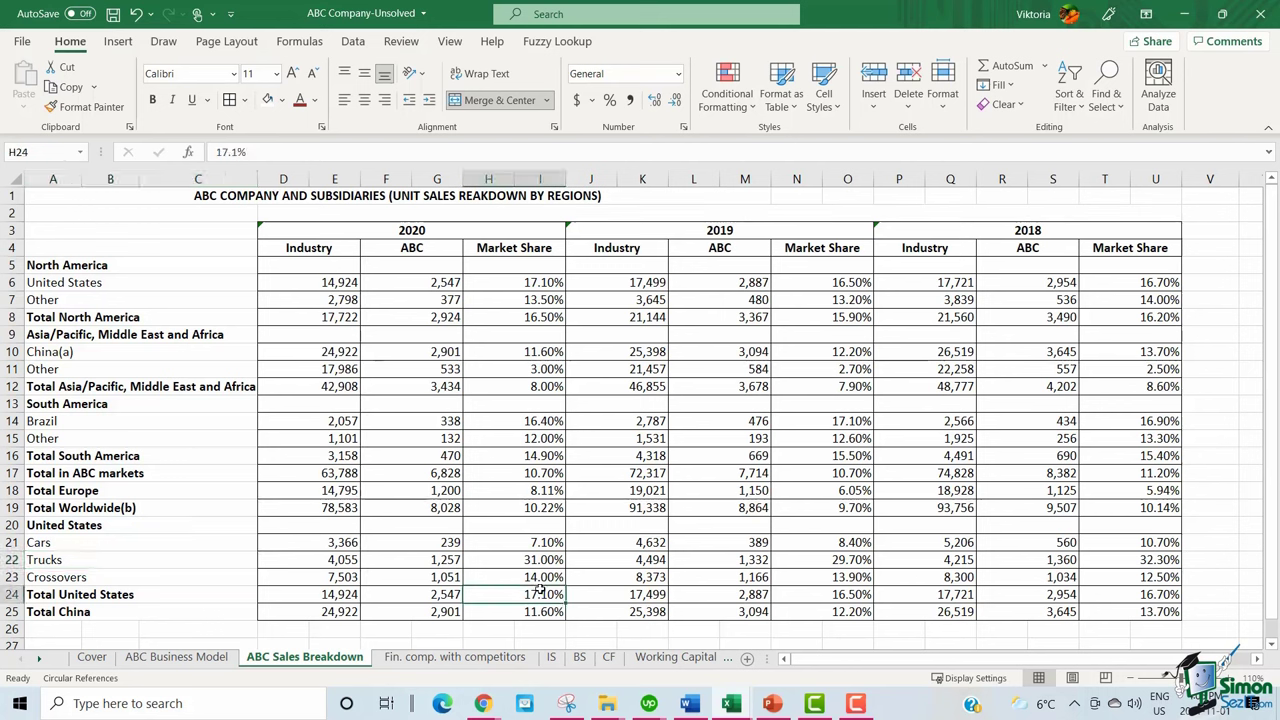
drag(540, 576, 541, 559)
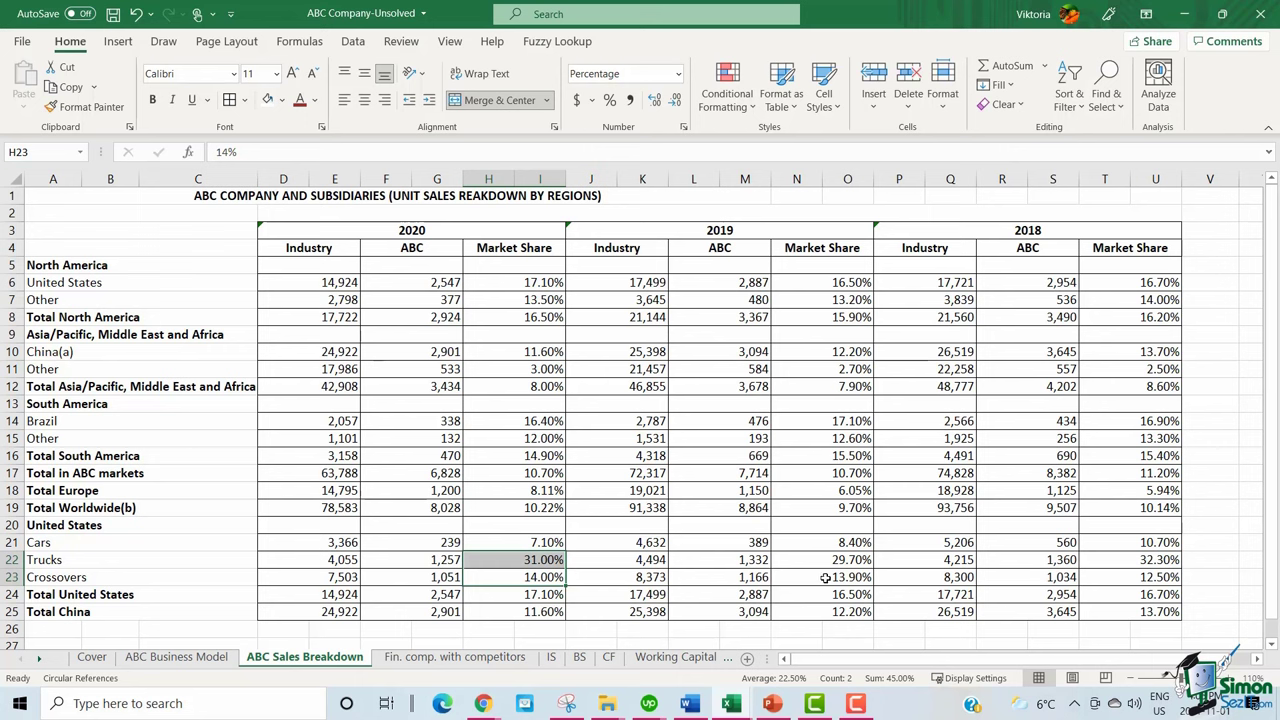
drag(1126, 577, 1132, 562)
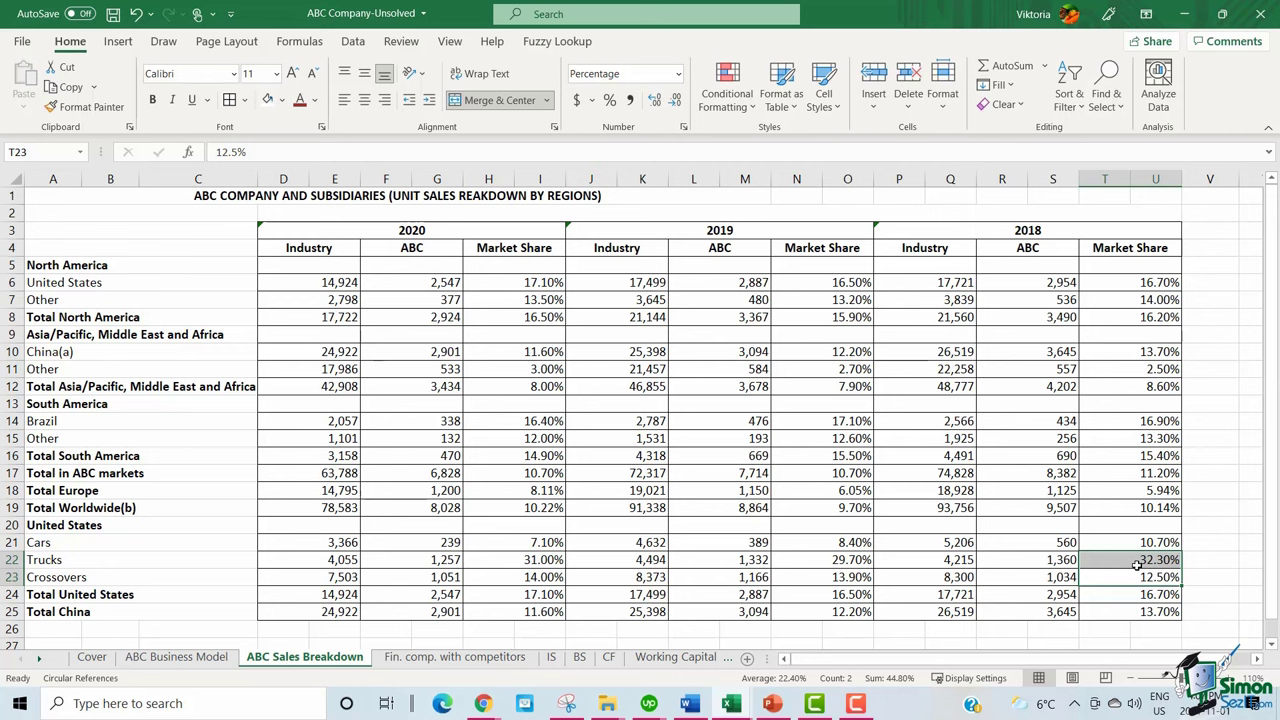
click(730, 455)
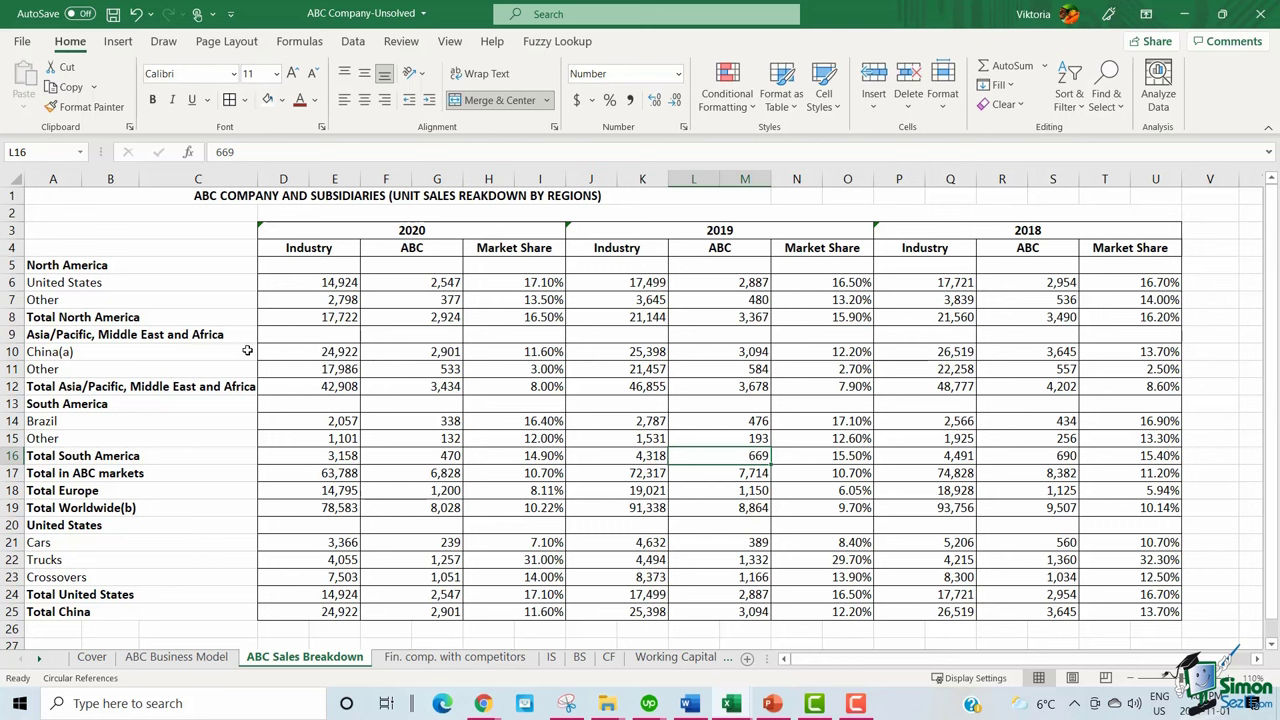
Highlight the China(a) row under Asia/Pacific, Middle East and Africa and compare its 2018 and 2020 market shares
drag(150, 351, 1119, 352)
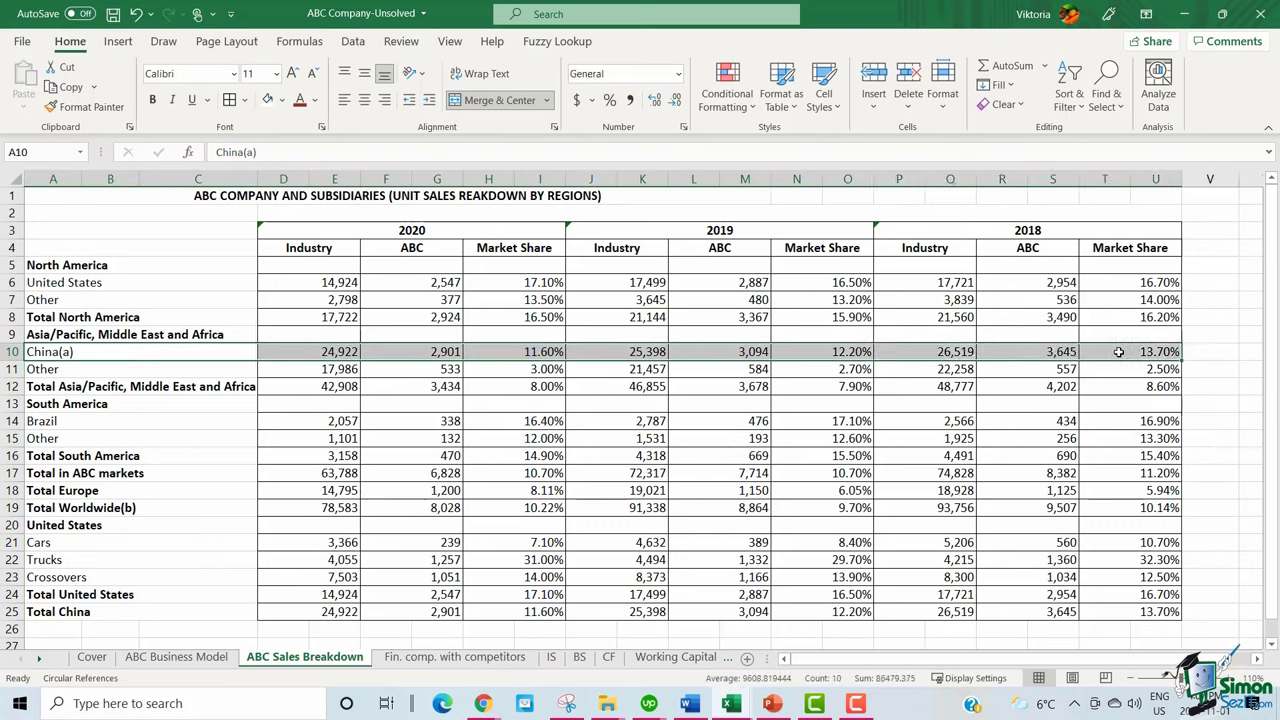
click(1119, 352)
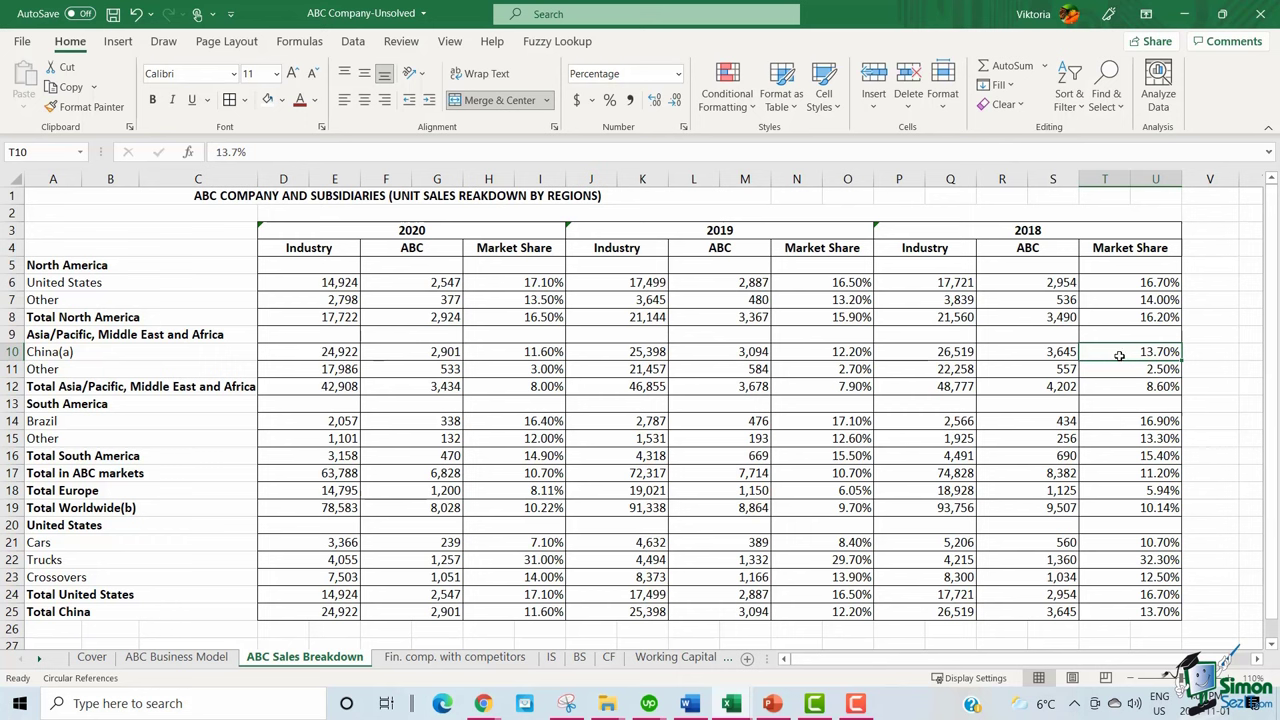
click(518, 353)
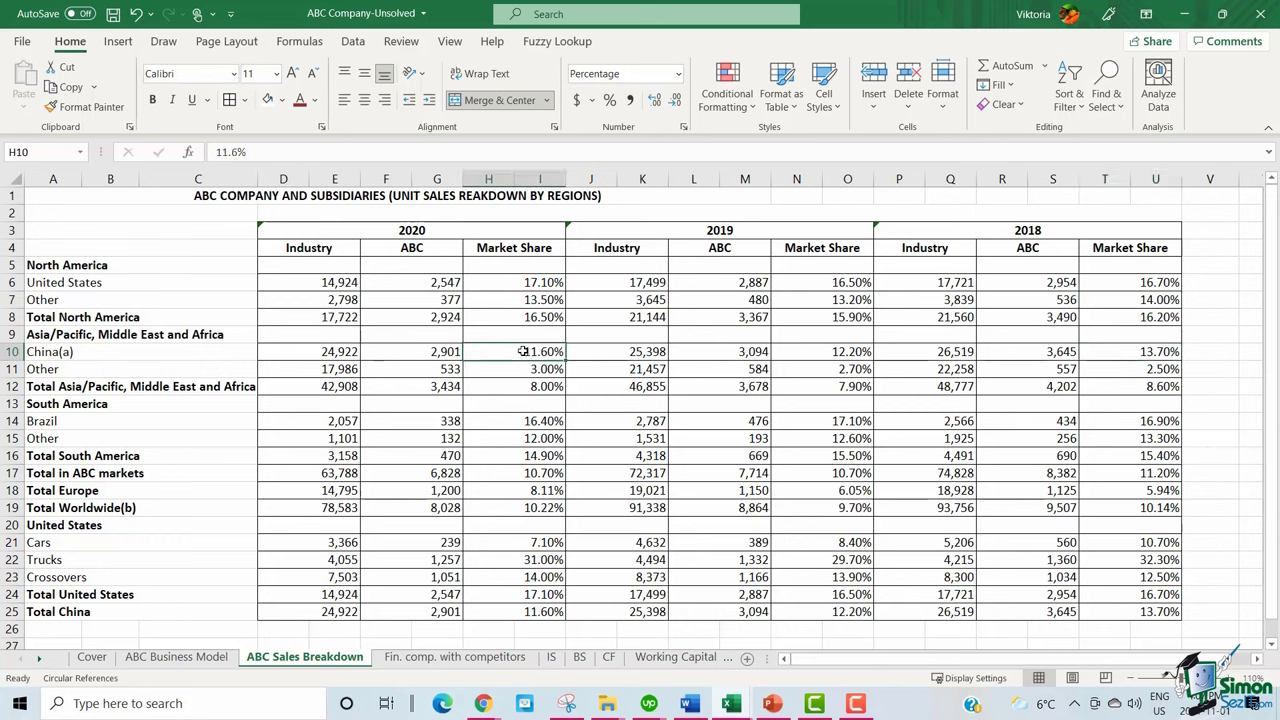
On the IS sheet, highlight the Dec-21 to Dec-25 forecast columns H:L
key(ctrl+Page_Down)
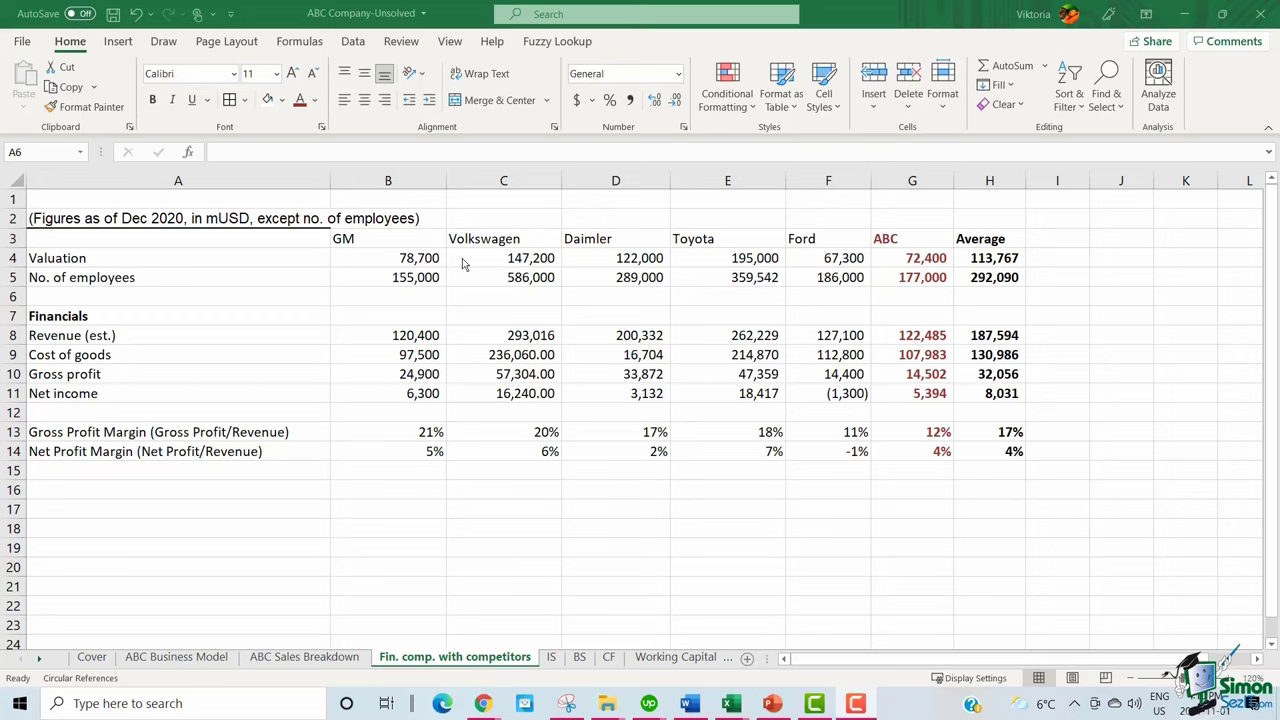
key(ctrl+Page_Down)
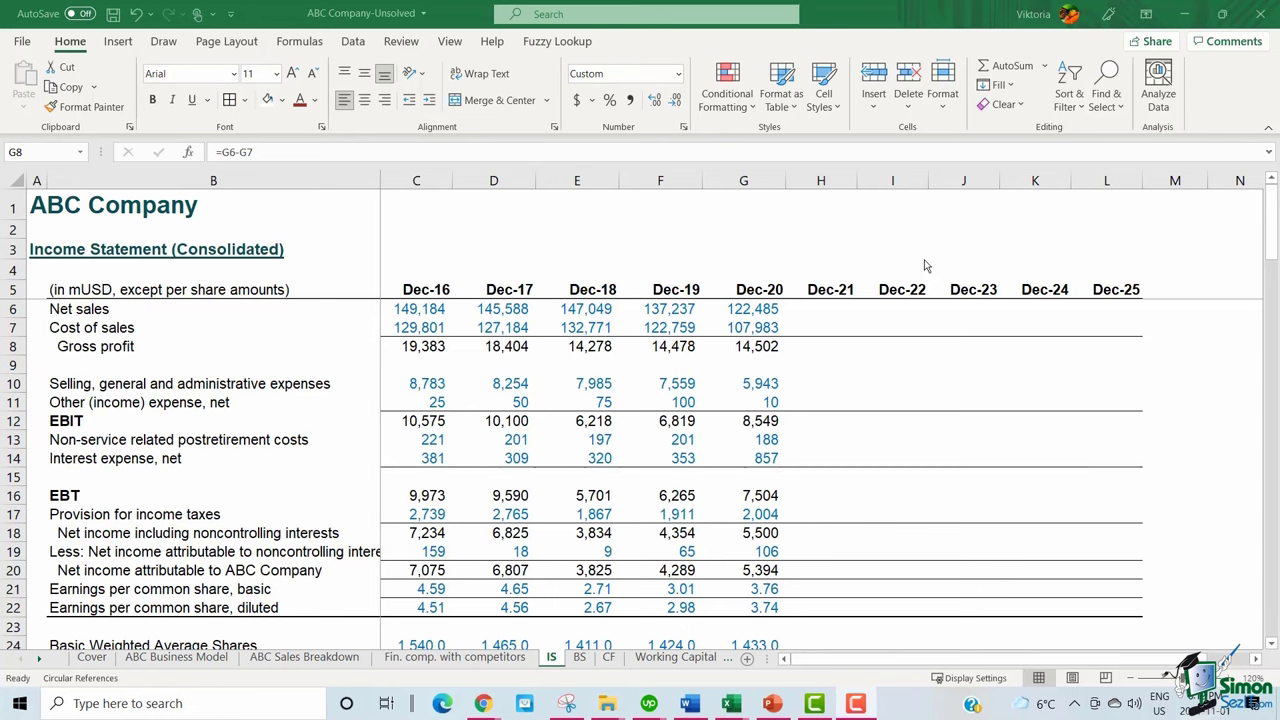
drag(821, 180, 1106, 180)
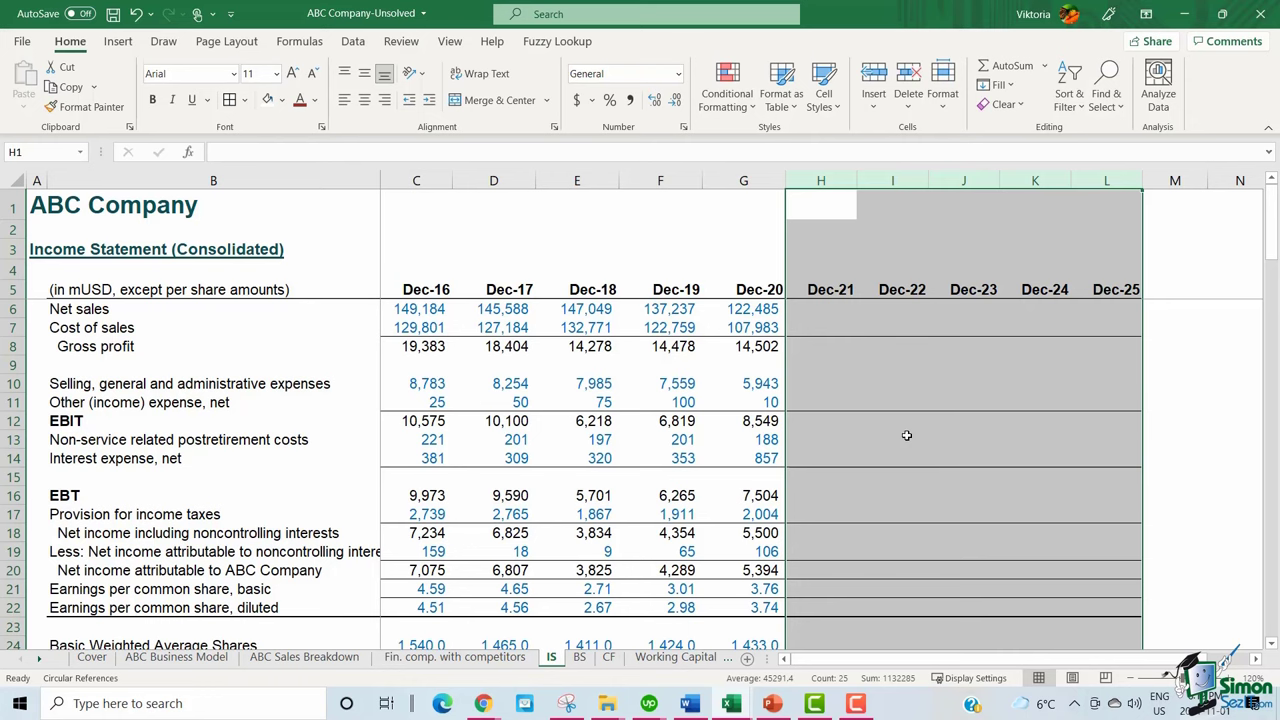
On the BS sheet, highlight the Current portion of long-term debt and Accounts payable rows through Dec-25
key(ctrl+Page_Down)
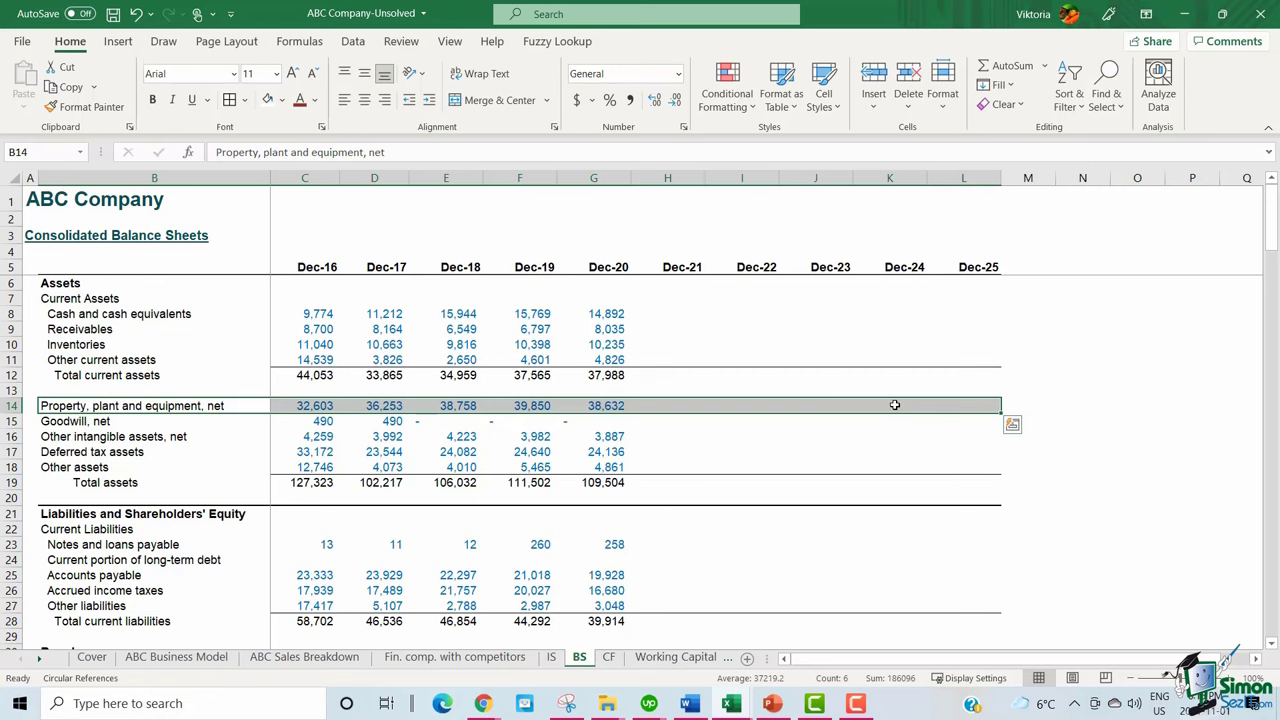
scroll(895, 405, down, 2)
drag(100, 468, 669, 486)
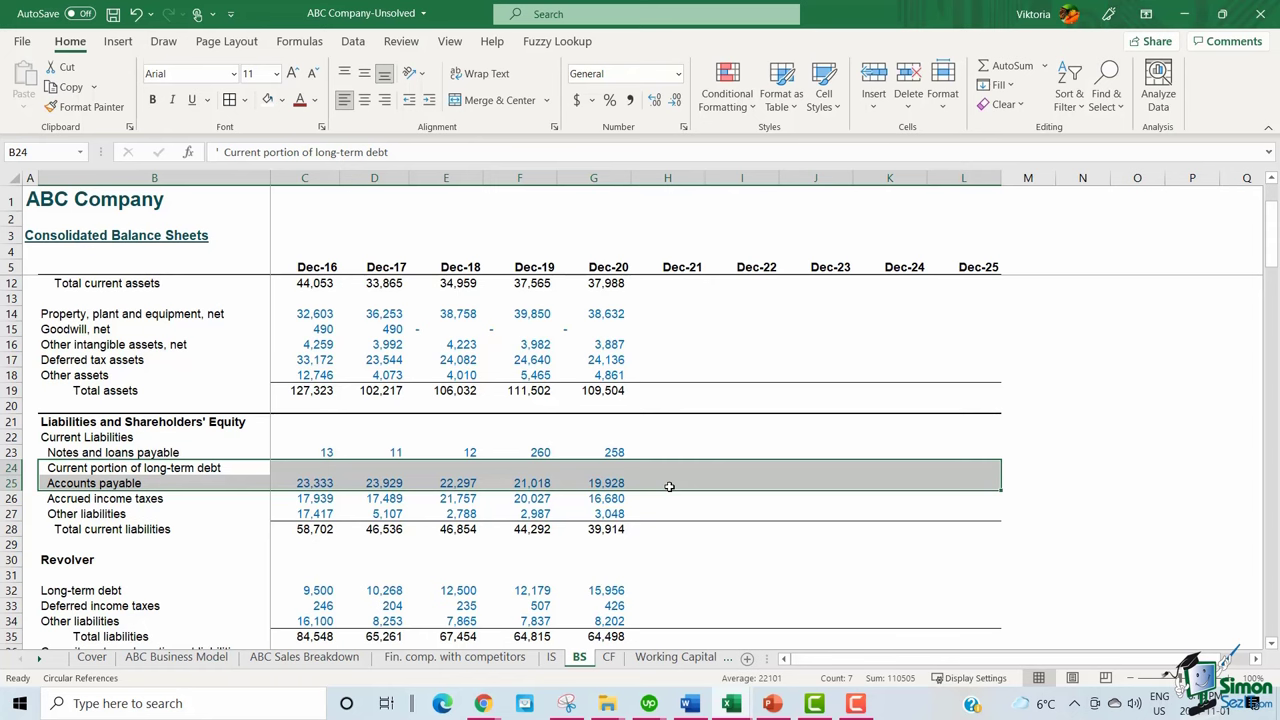
On the CF sheet, highlight Capital expenditures in row 25 and Net cash used in investing activities in row 30
key(ctrl+Page_Down)
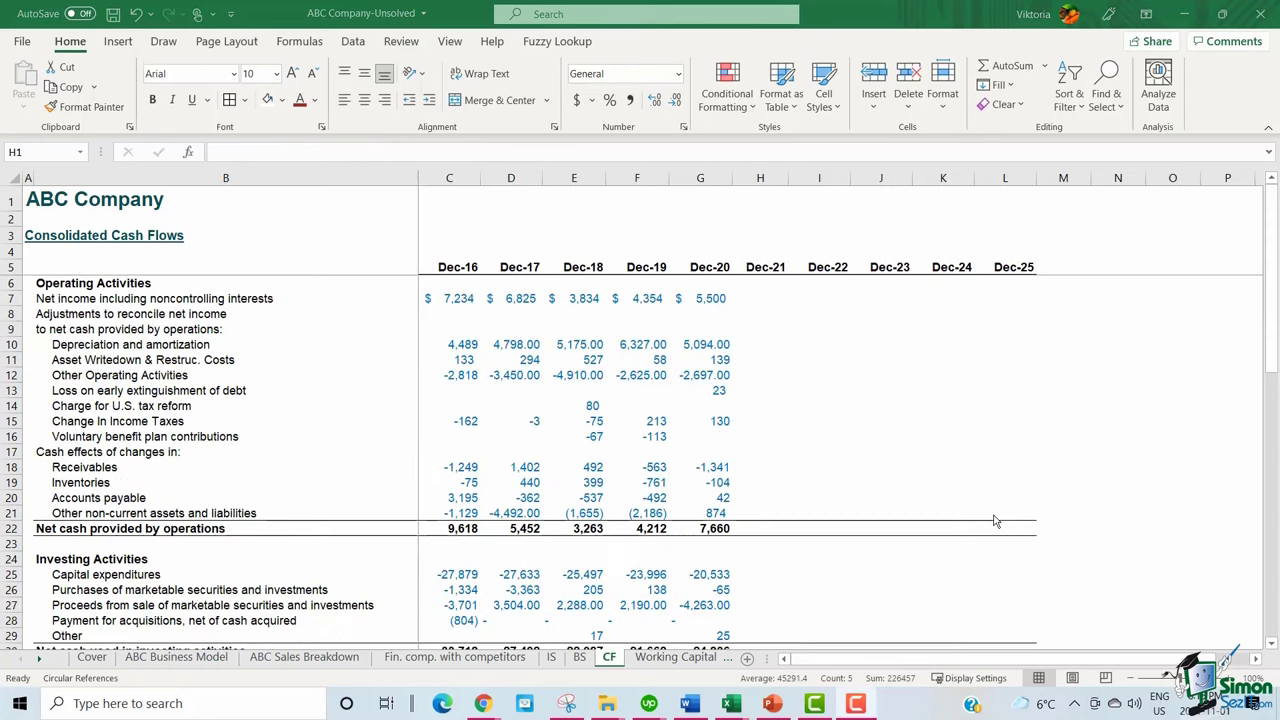
drag(340, 574, 972, 576)
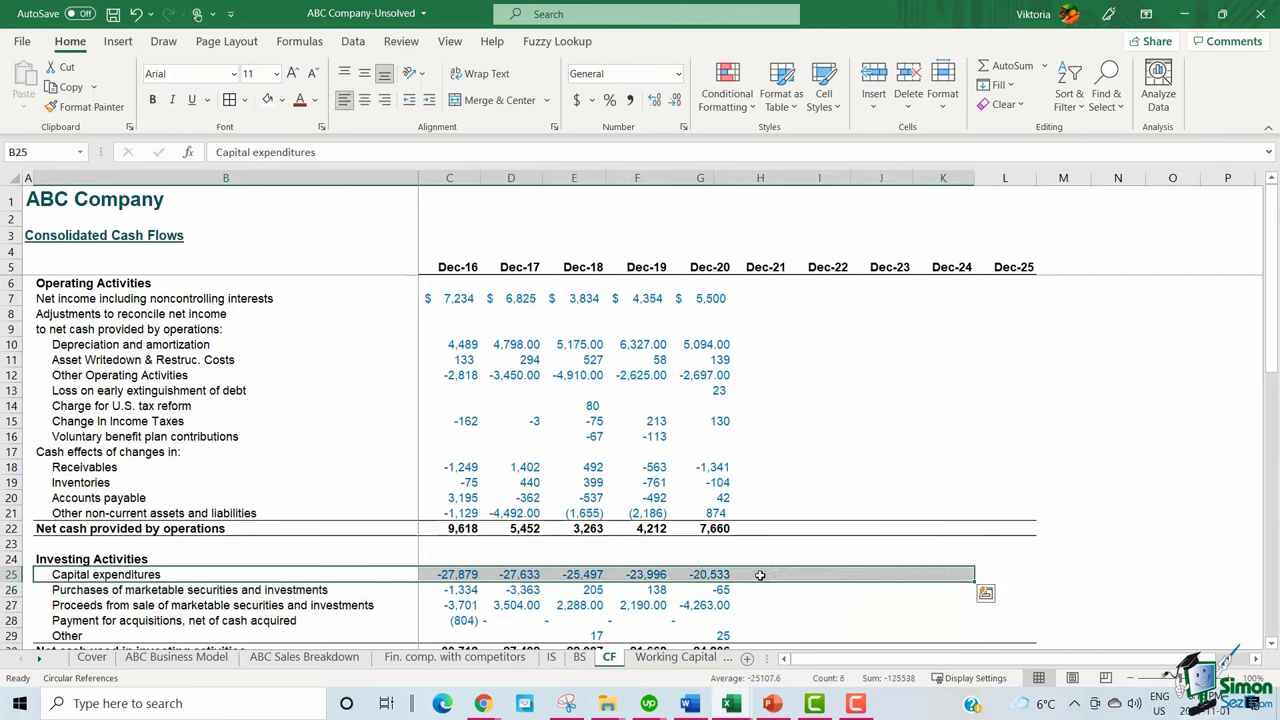
scroll(760, 574, down, 2)
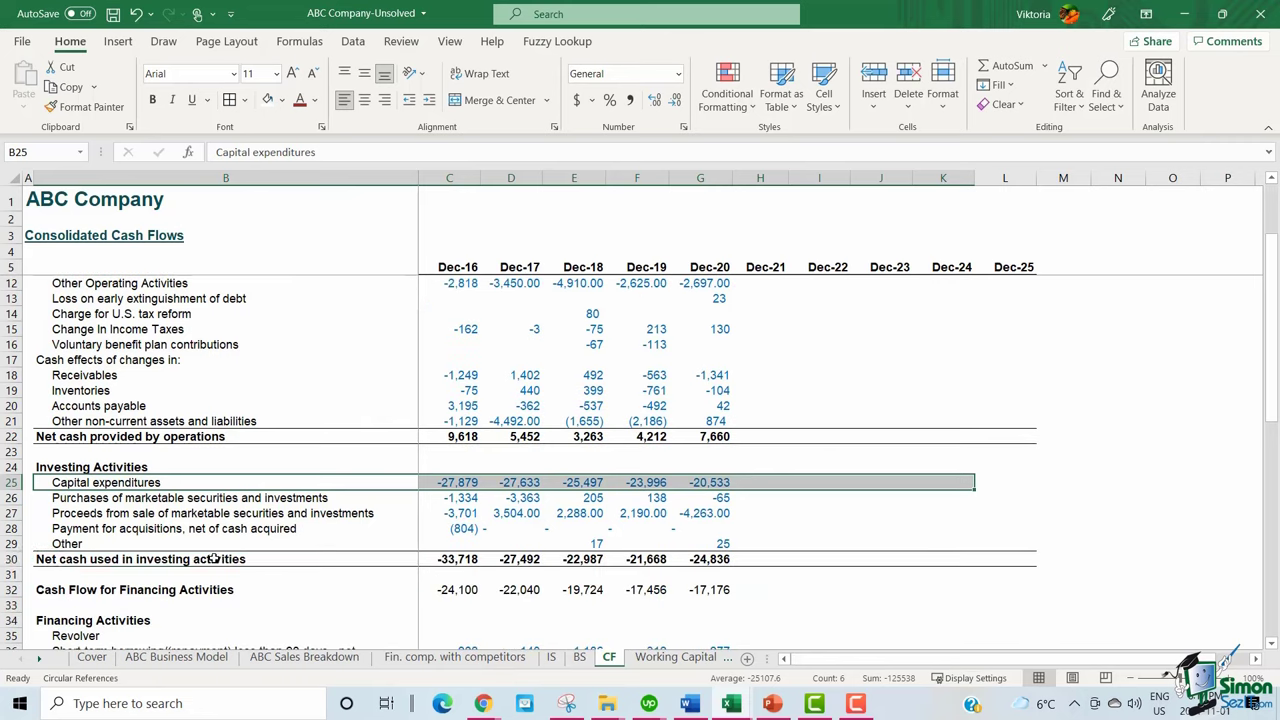
drag(216, 558, 1010, 562)
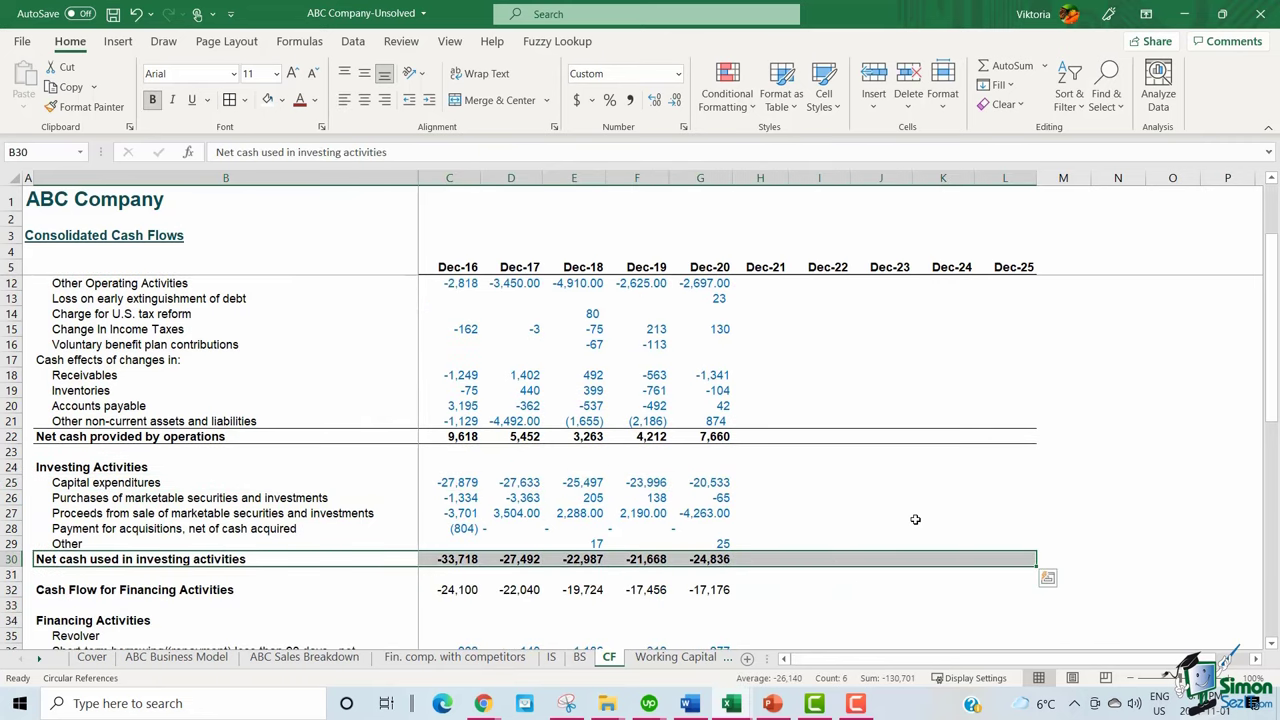
scroll(915, 519, down, 4)
drag(760, 574, 1010, 574)
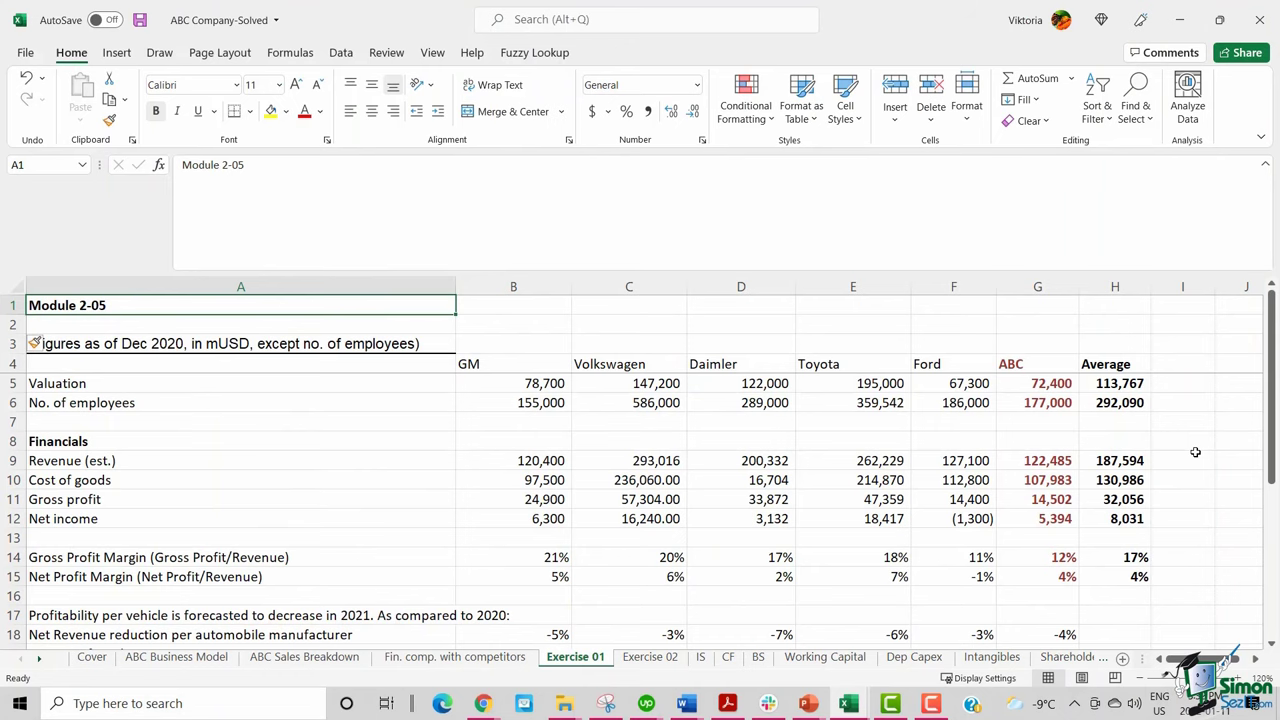
On Exercise 01 in ABC Company-Solved, highlight the 2021 net revenue, gross profit and net income reductions for each manufacturer in rows 18 to 20
scroll(849, 549, down, 3)
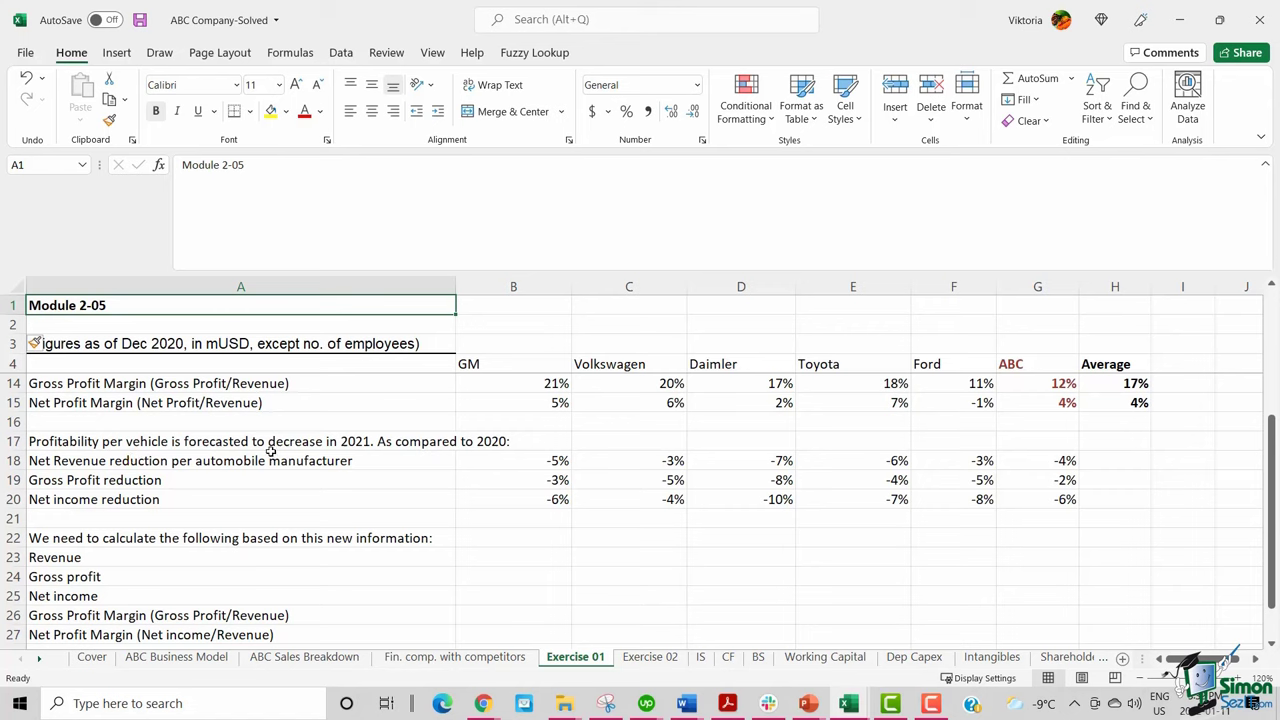
click(365, 465)
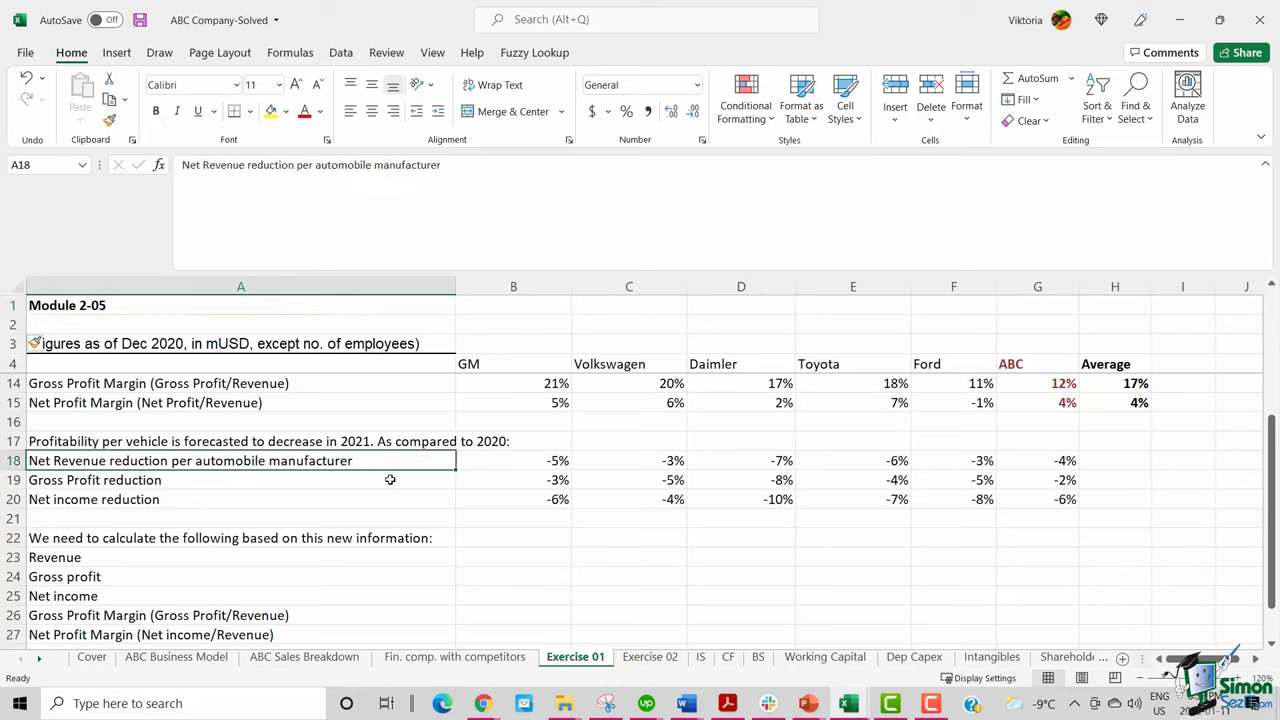
drag(498, 469, 1050, 462)
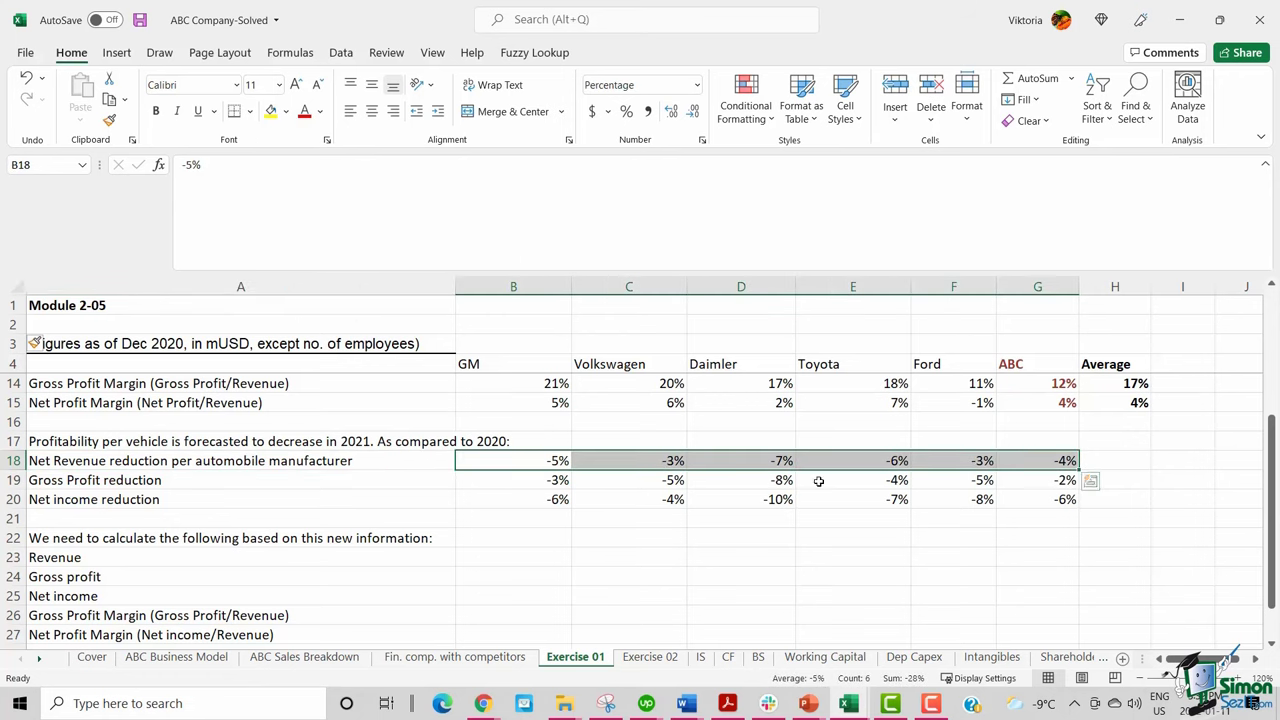
click(320, 482)
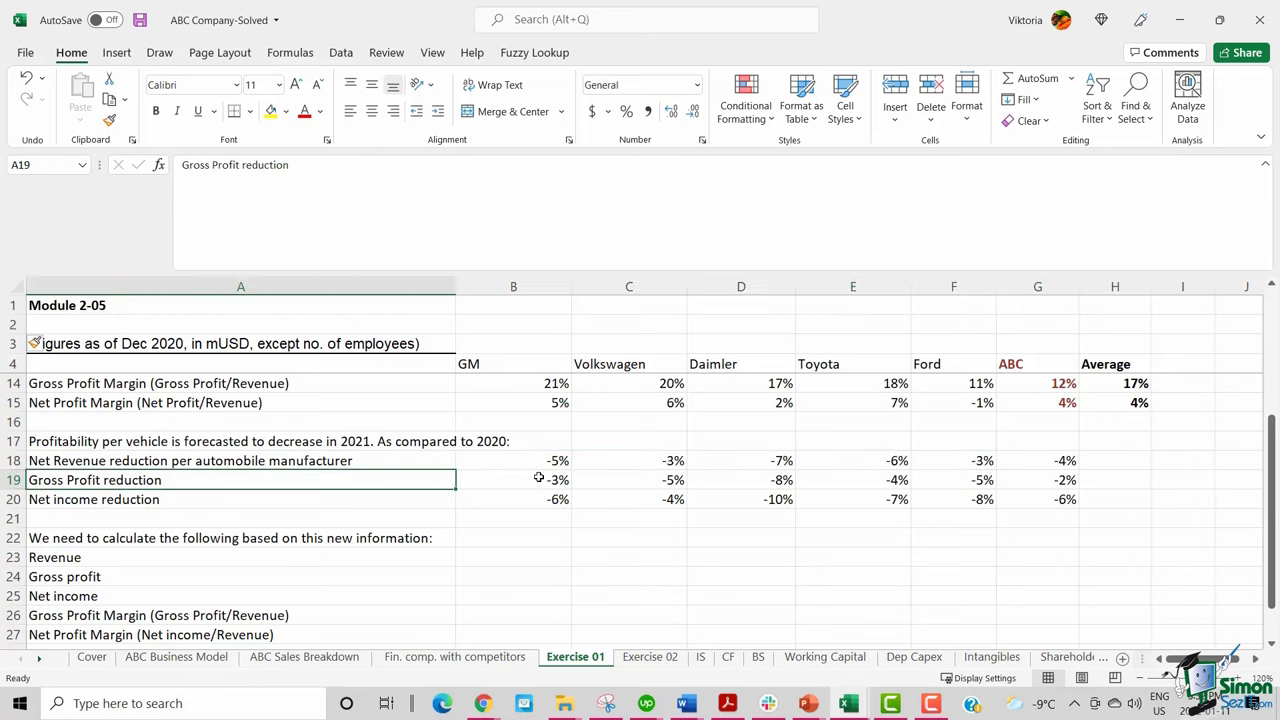
drag(543, 480, 1065, 478)
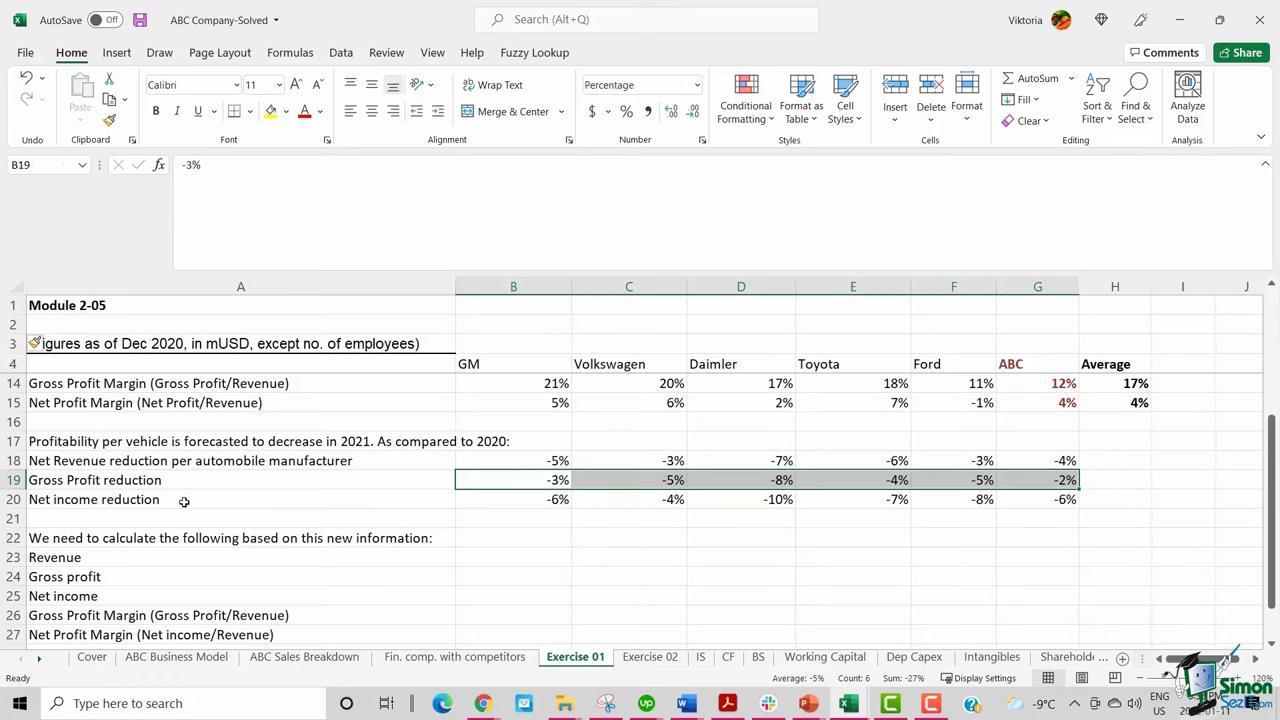
drag(184, 501, 1020, 499)
Review the items to calculate in A23:A27: Revenue, Gross profit, Net income, Gross Profit Margin and Net Profit Margin
scroll(194, 517, down, 1)
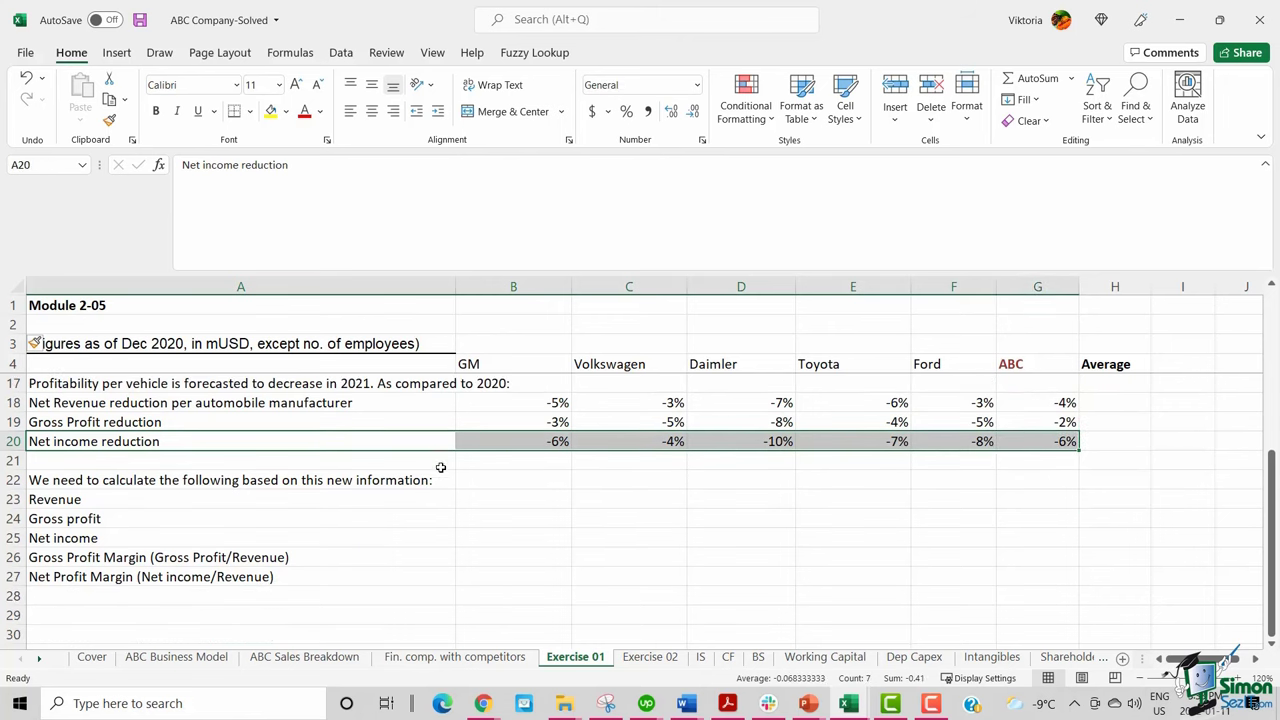
click(162, 499)
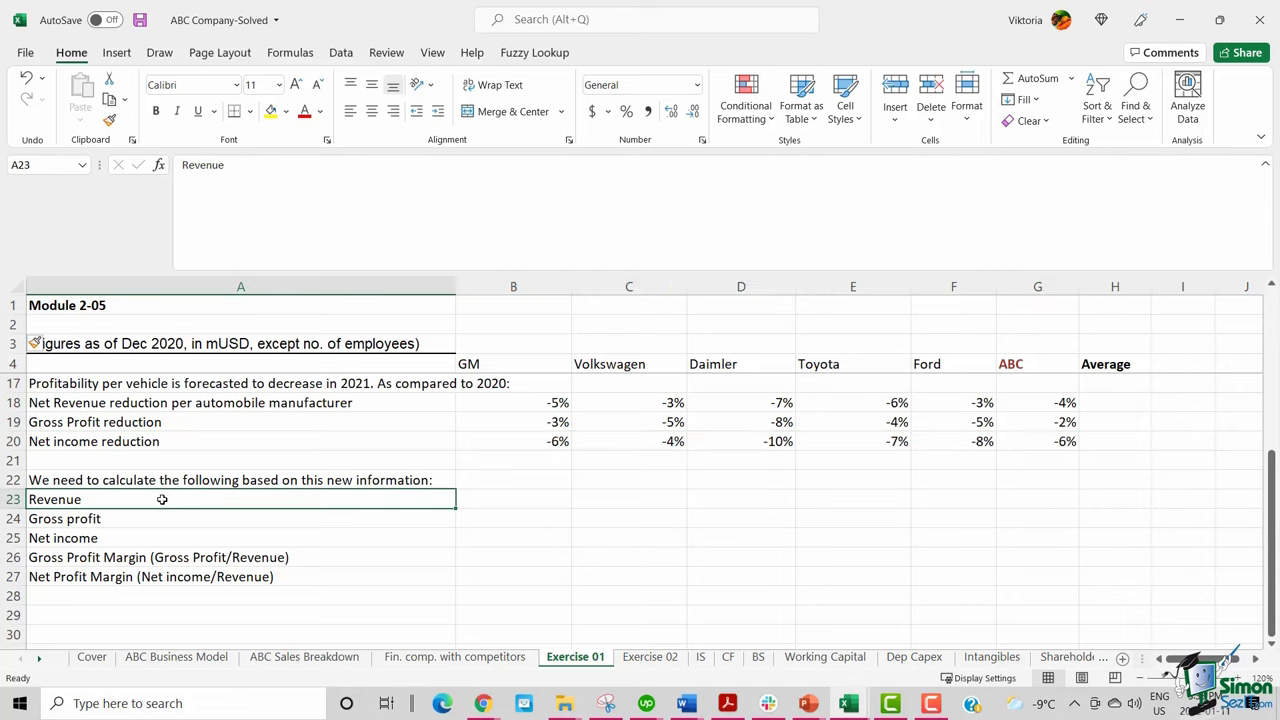
drag(162, 499, 164, 531)
click(137, 562)
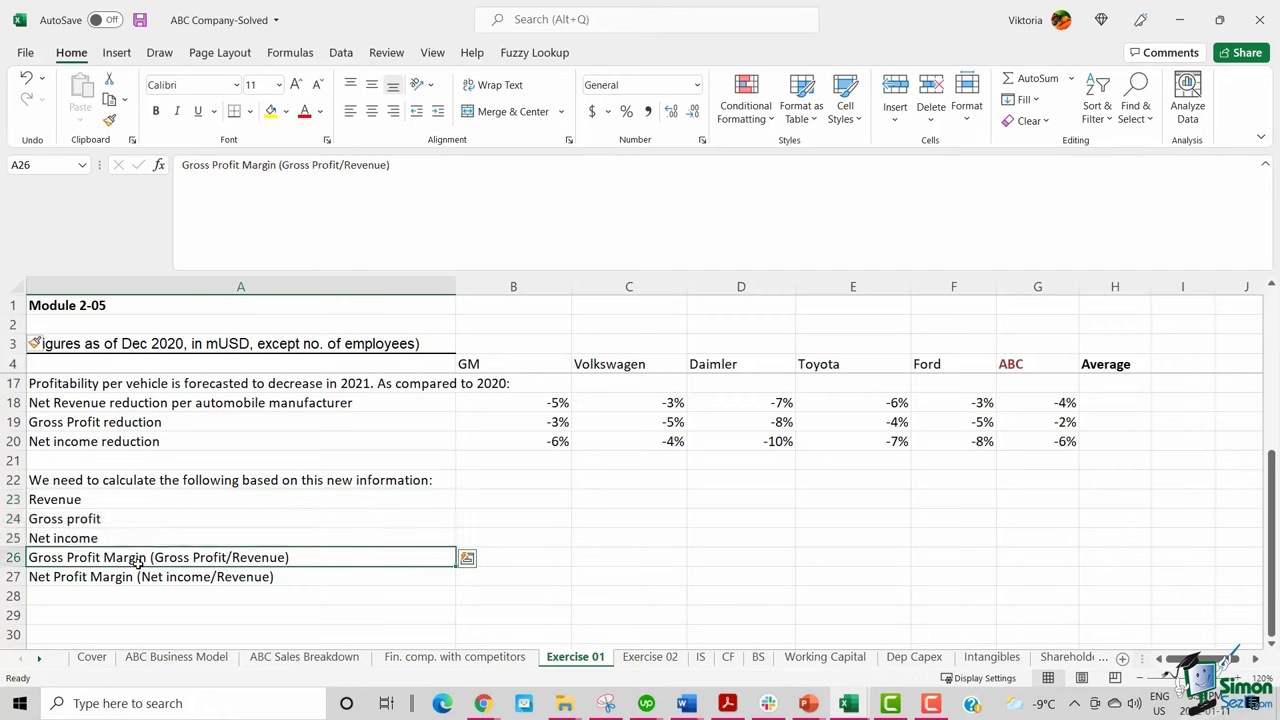
click(302, 577)
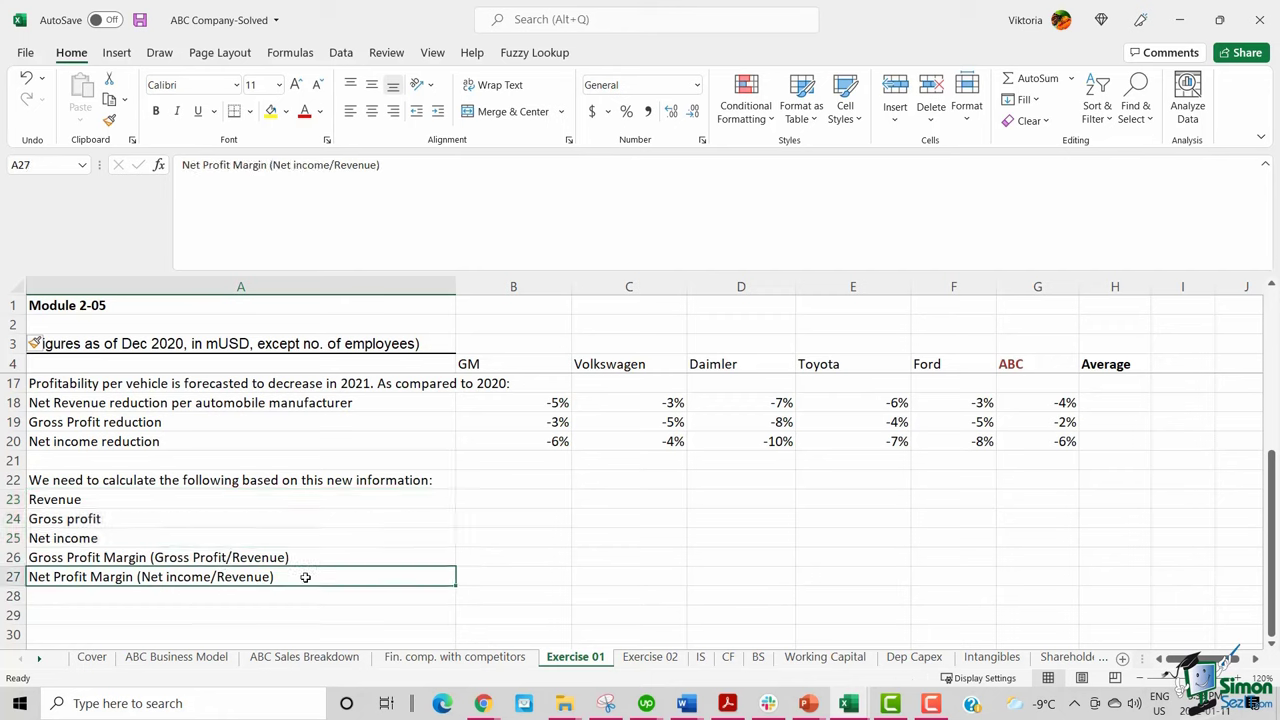
Calculate GM's 2021 revenue in B23 with the formula =B9*(1+B18)
scroll(540, 572, up, 1)
click(545, 562)
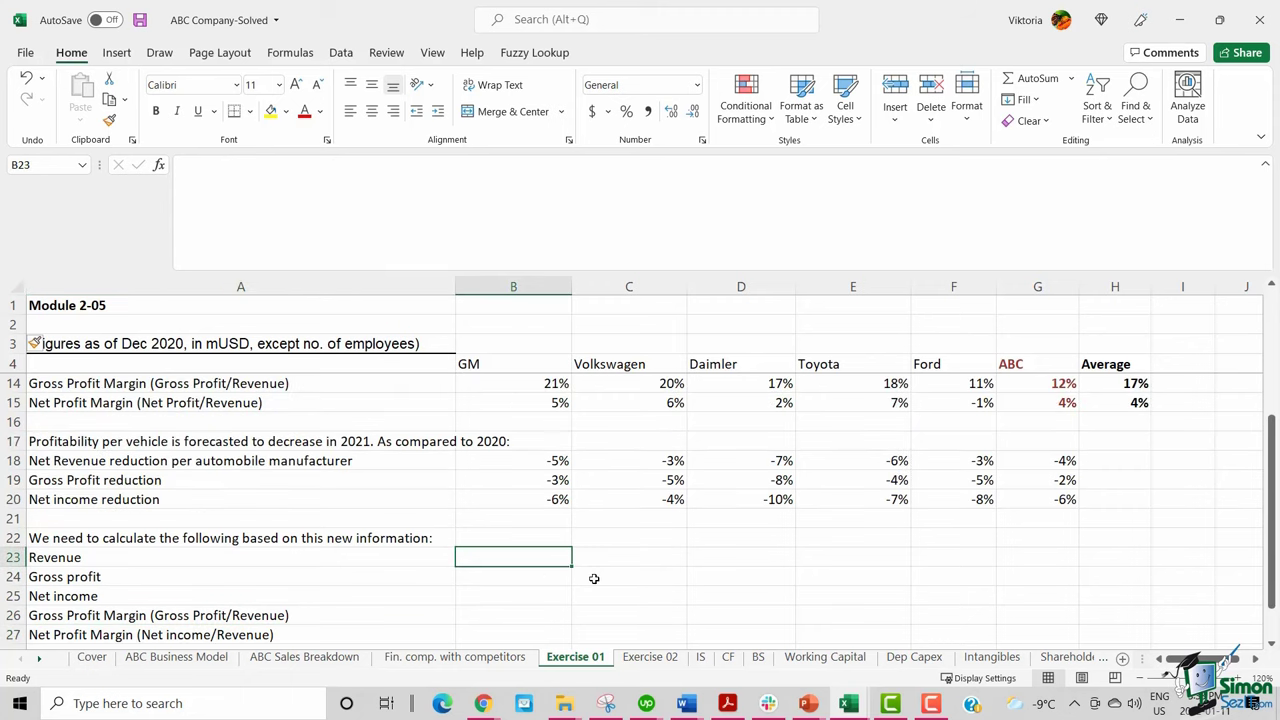
text(=)
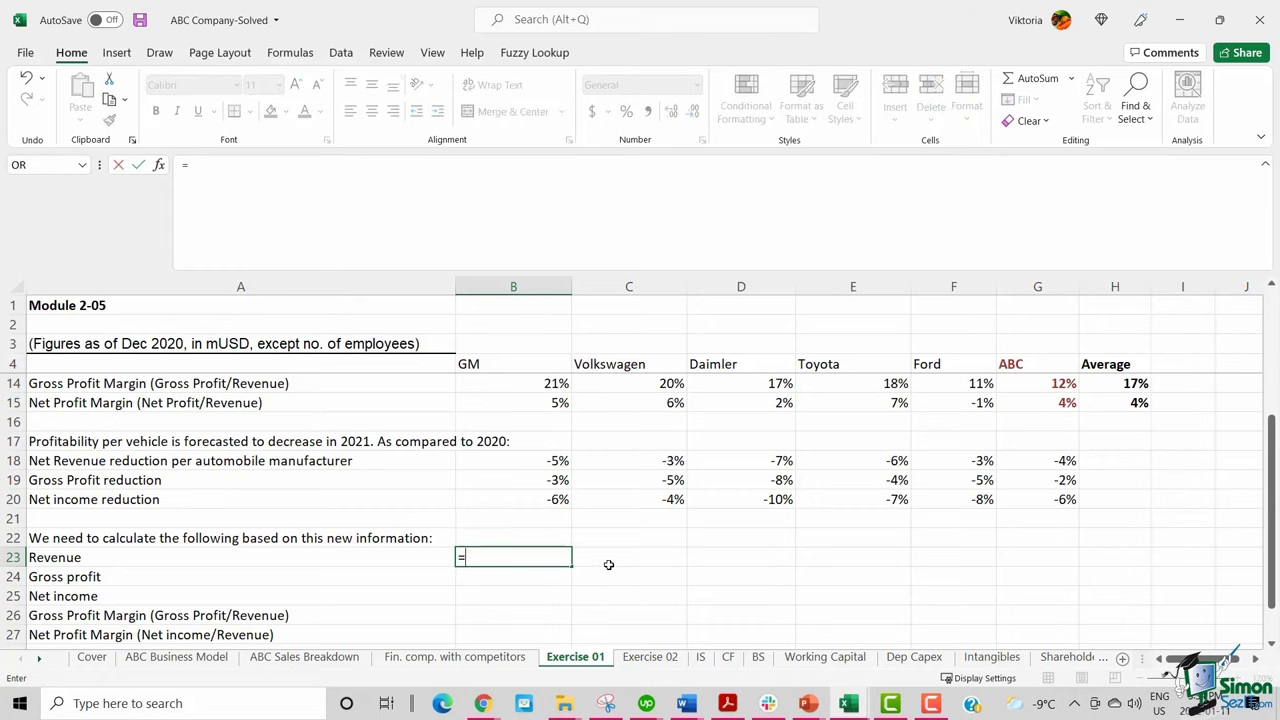
scroll(600, 570, up, 3)
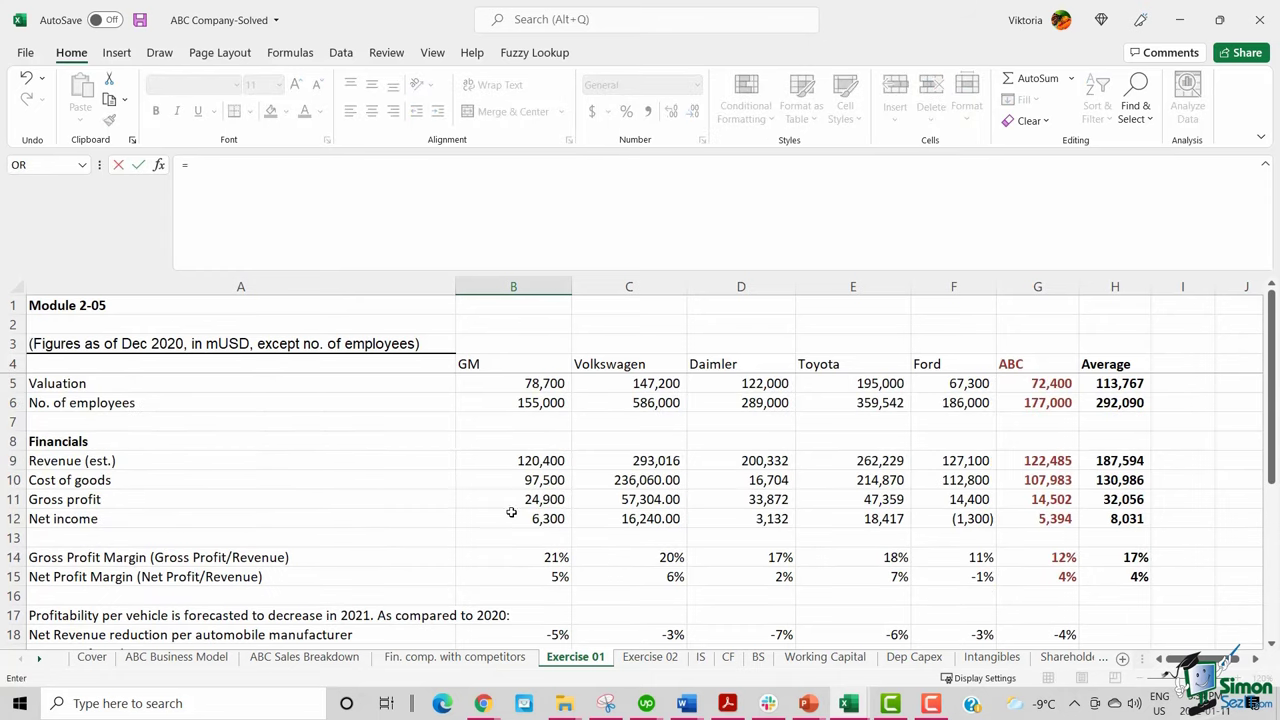
click(500, 462)
click(290, 178)
text(*()
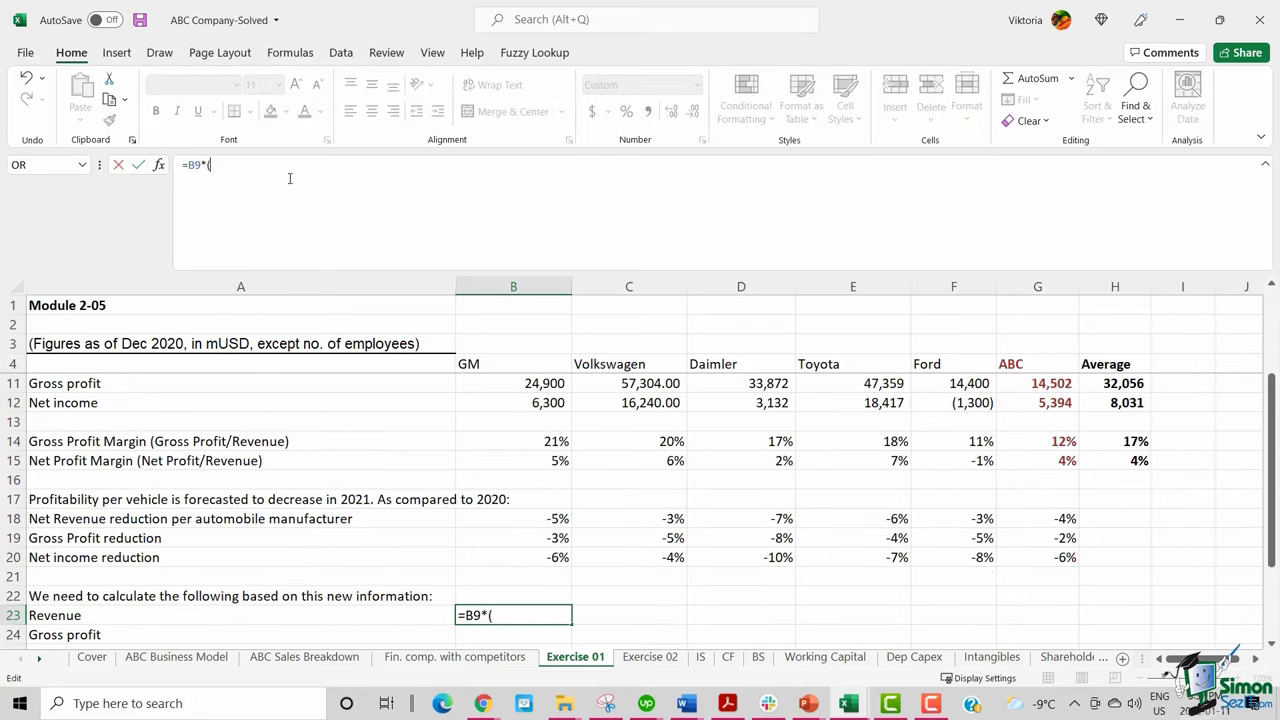
text(1+)
click(531, 520)
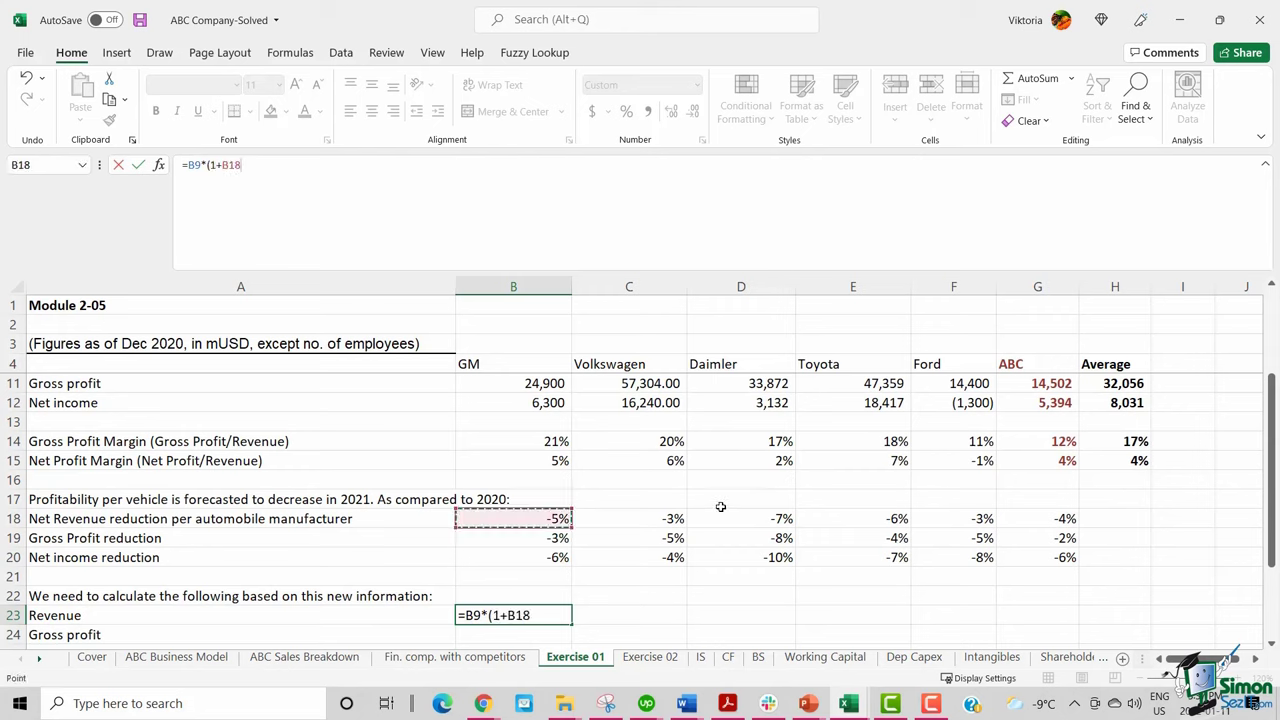
key(Return)
Calculate GM's 2021 gross profit in B24 with the formula =B11*(1+B19)
text(=)
scroll(610, 500, up, 3)
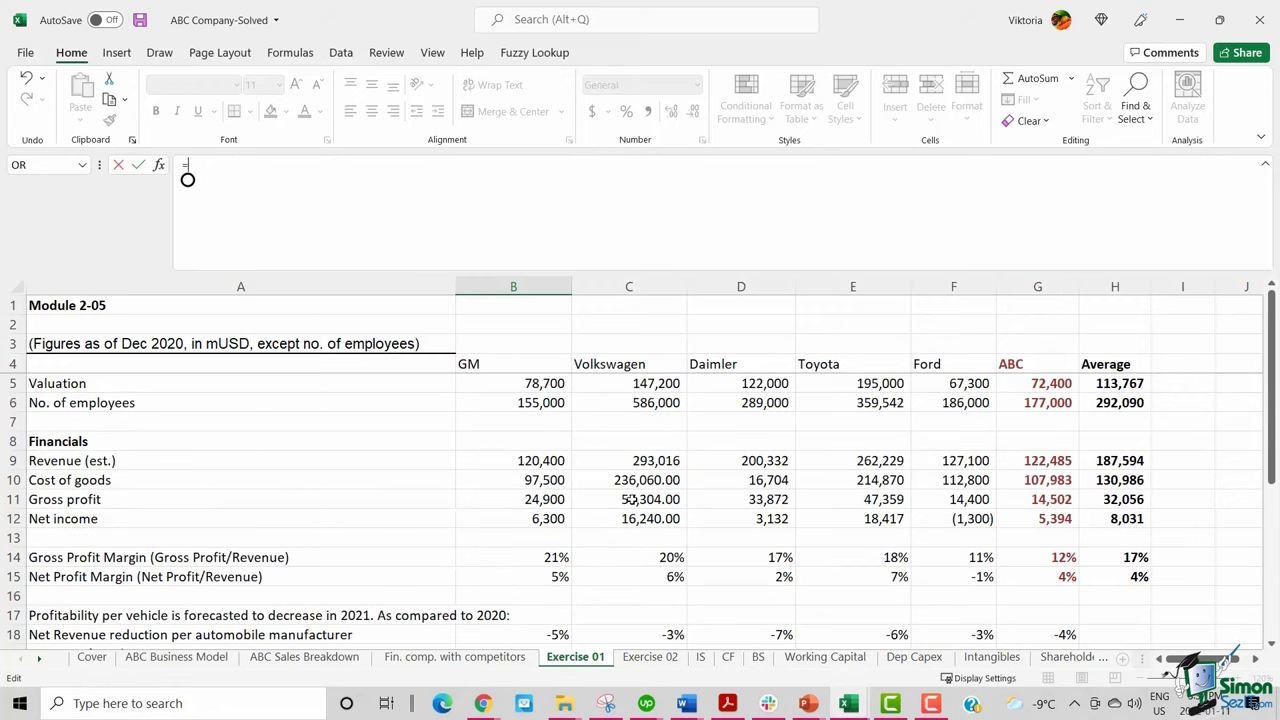
click(519, 500)
scroll(639, 467, down, 3)
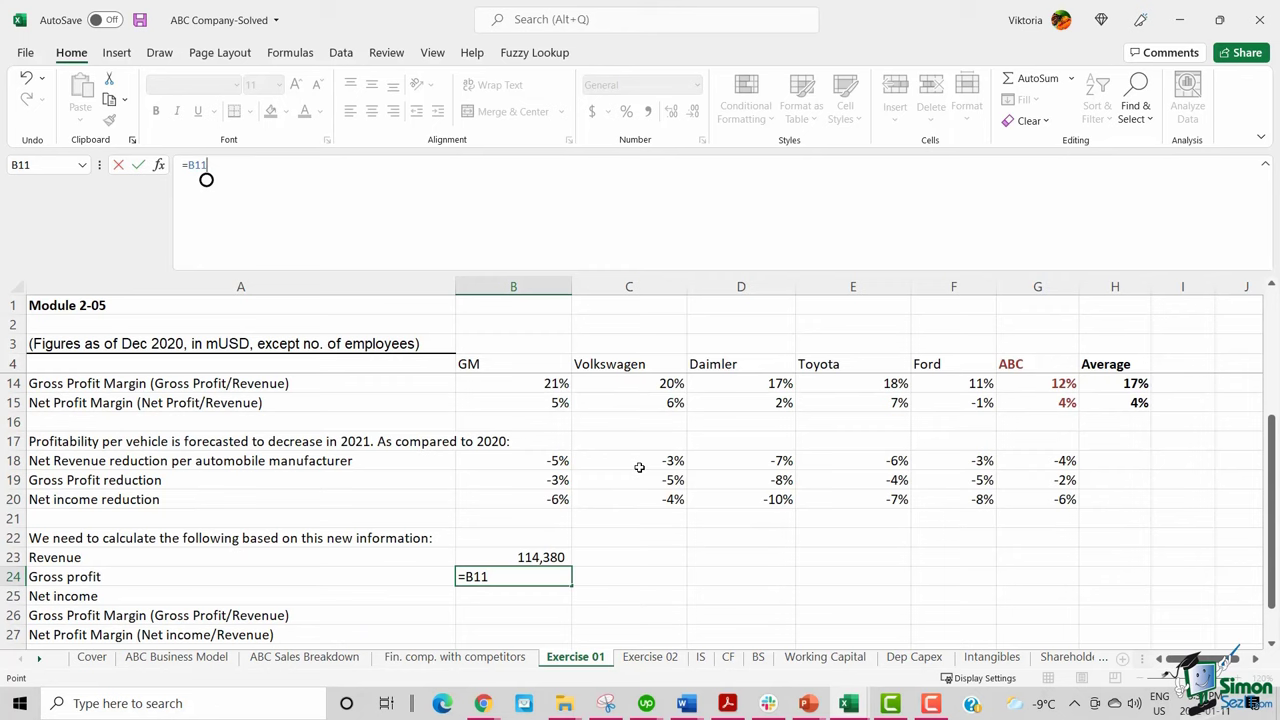
text(*(1+)
click(508, 480)
key(Return)
Calculate GM's 2021 net income in B25 with the formula =B12*(1+B20)
text(=)
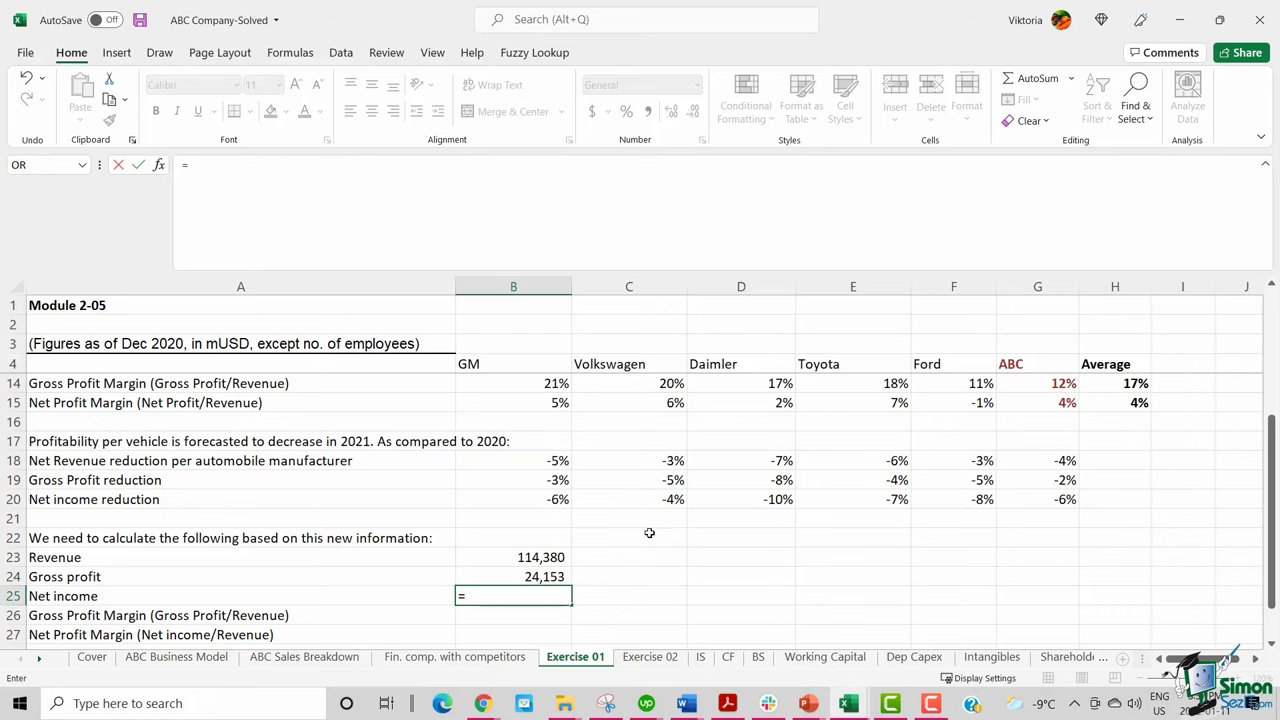
scroll(651, 531, up, 3)
click(510, 518)
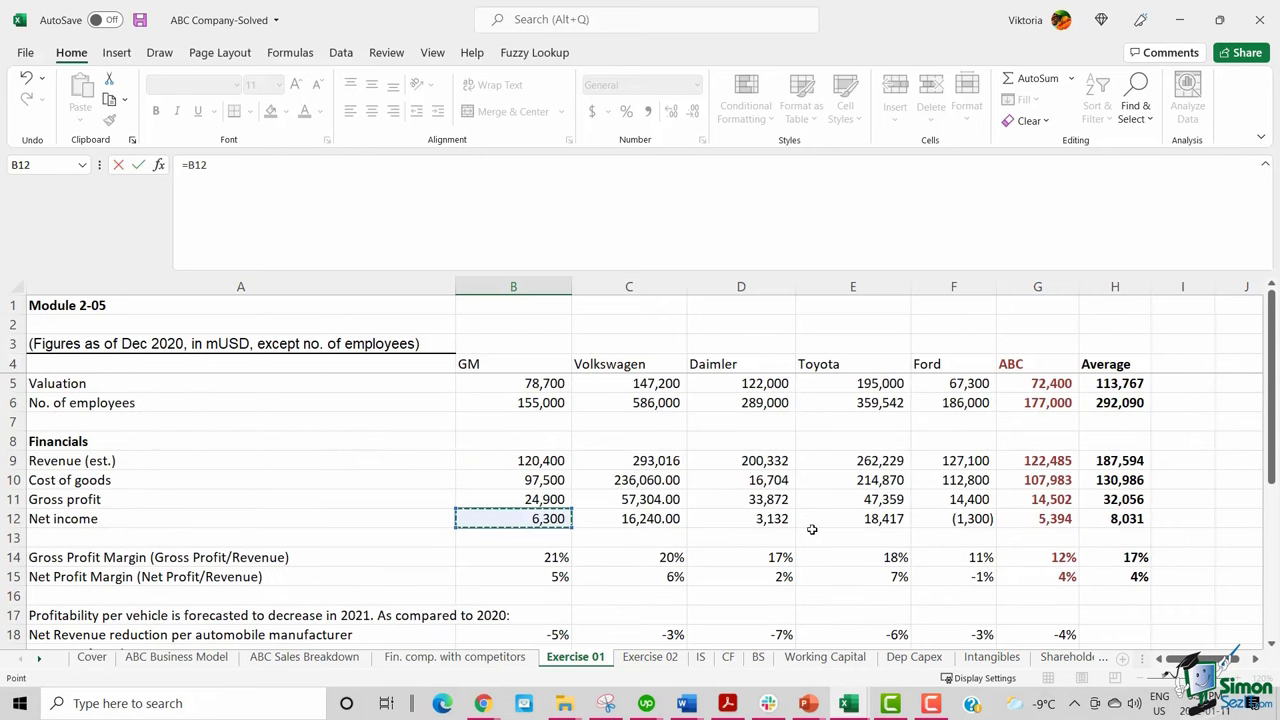
text(*)
scroll(815, 529, down, 3)
text((1+)
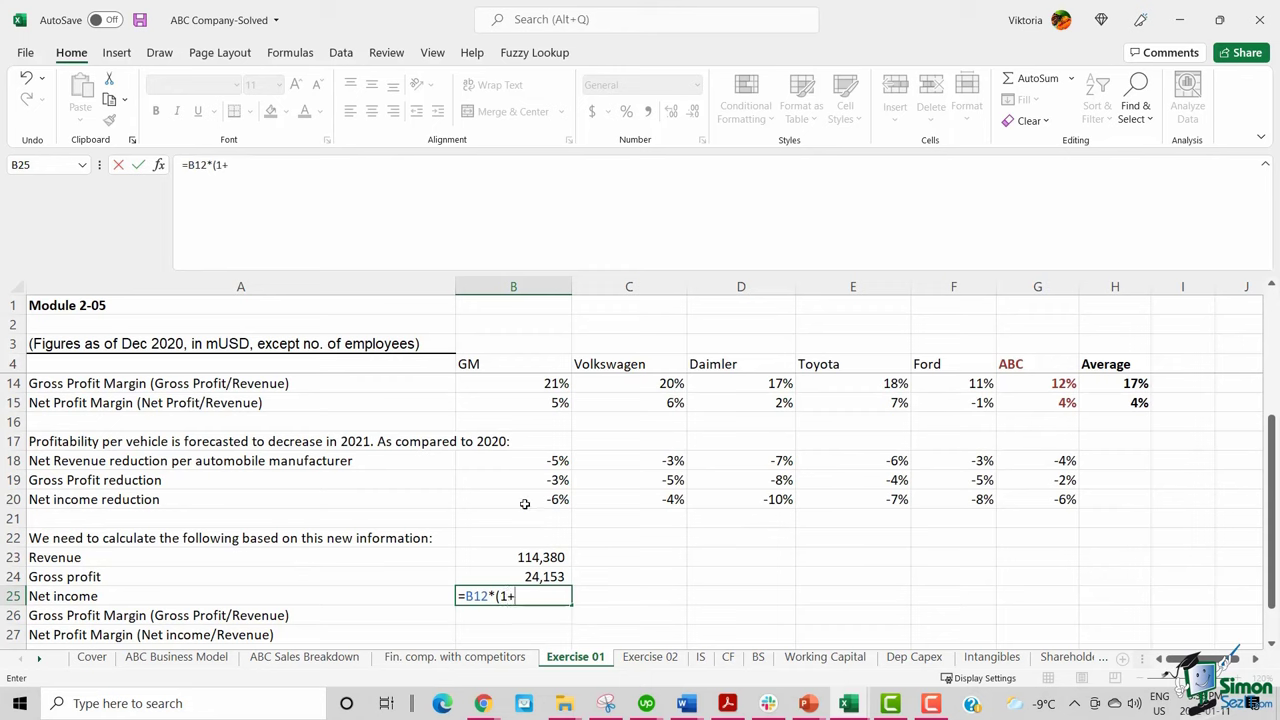
click(525, 503)
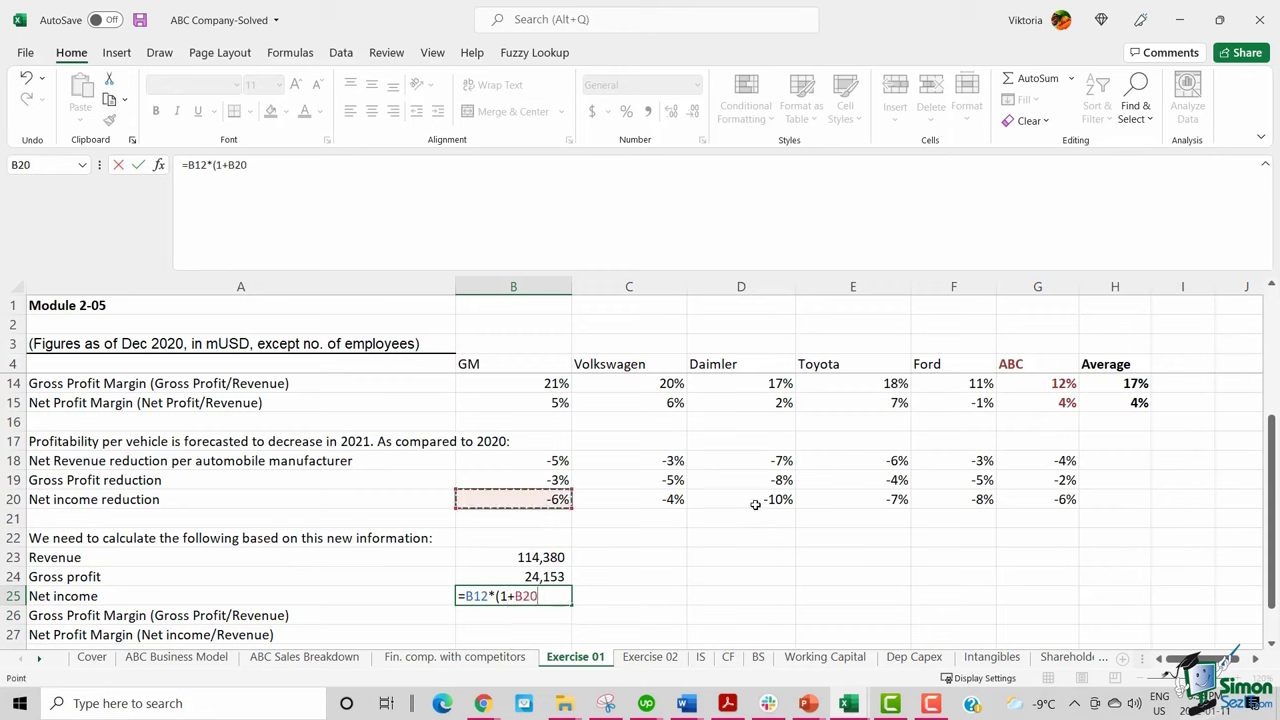
text())
key(ctrl+Return)
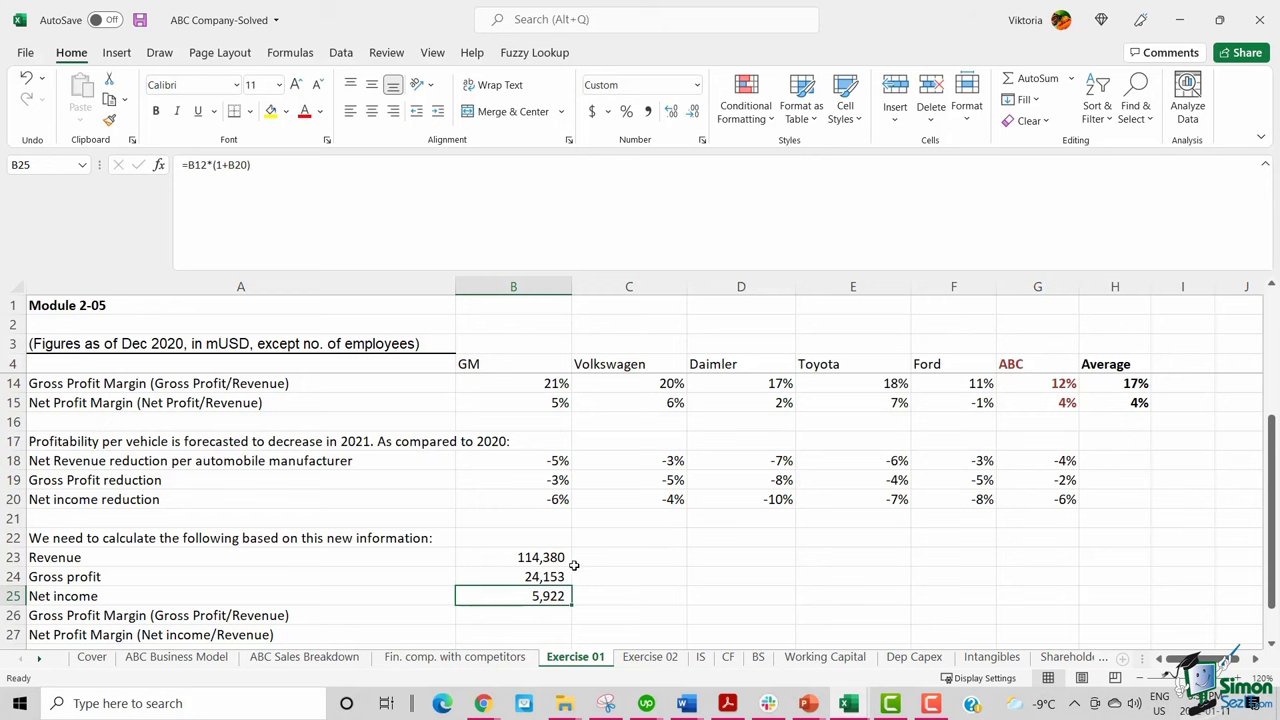
Compare GM's calculated 2021 revenue in B23 with its 2020 revenue in B9
click(500, 557)
scroll(660, 555, up, 3)
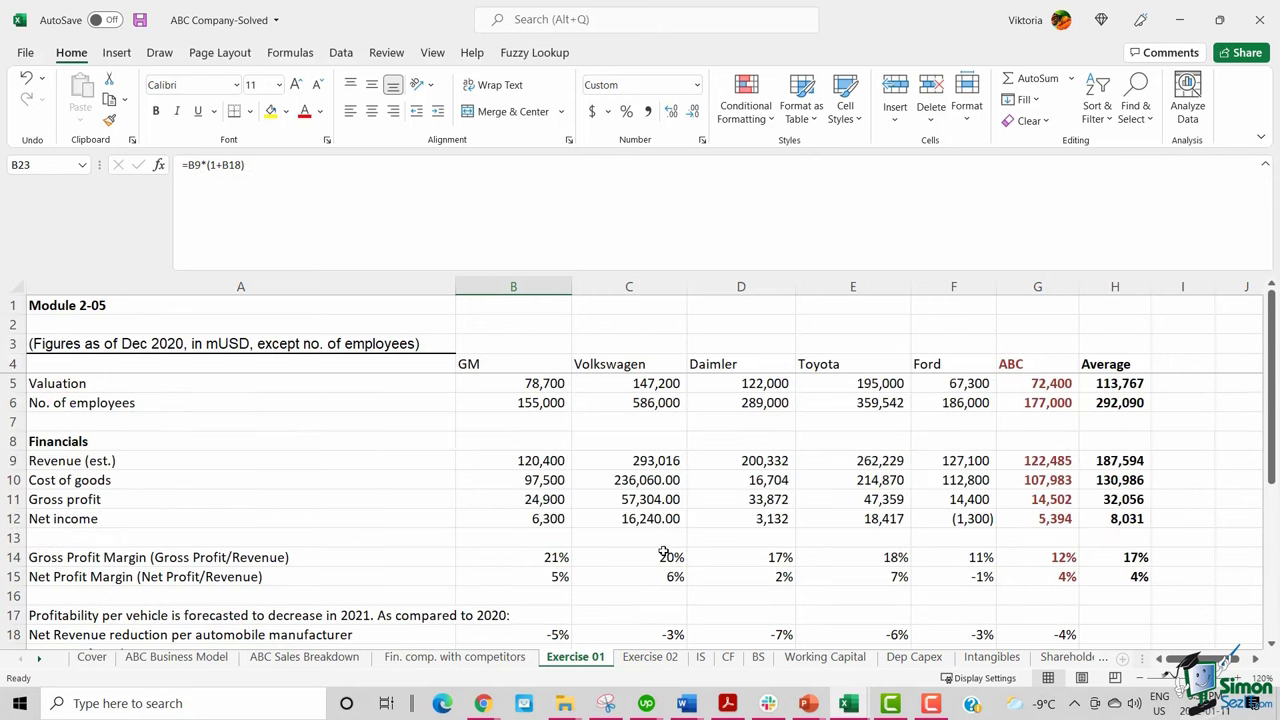
click(526, 460)
scroll(604, 469, down, 2)
scroll(604, 469, down, 1)
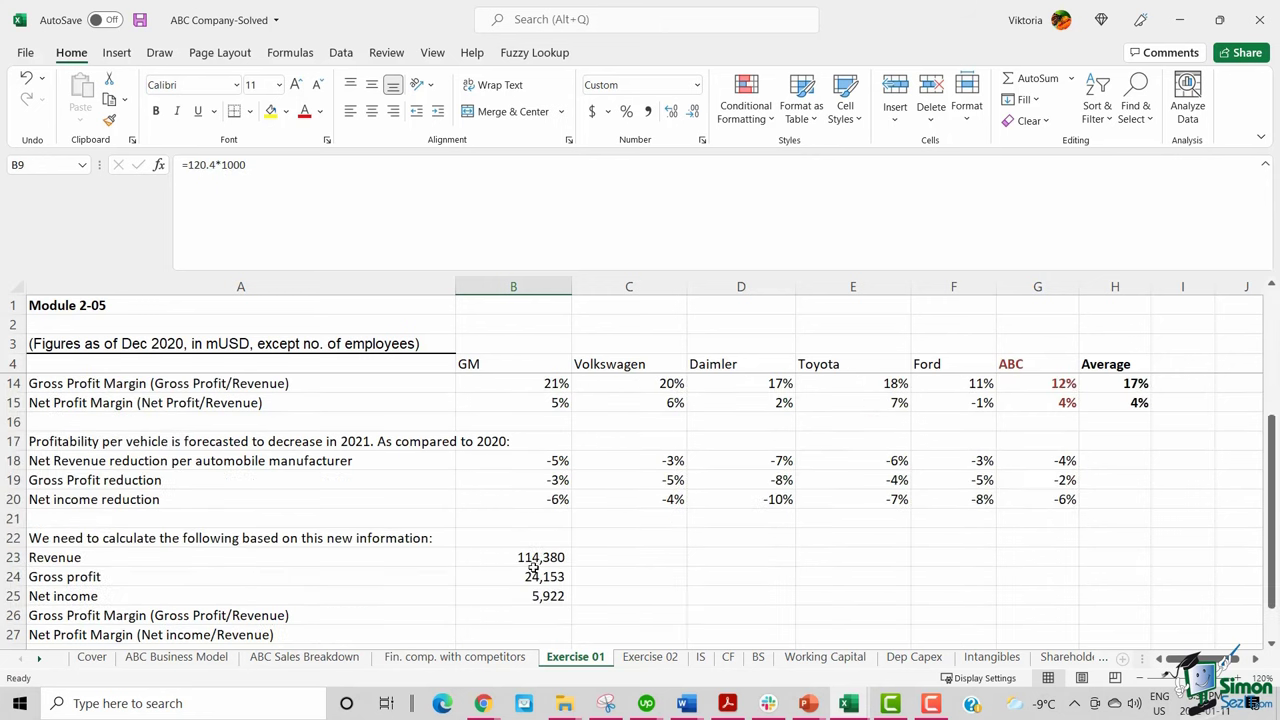
click(536, 560)
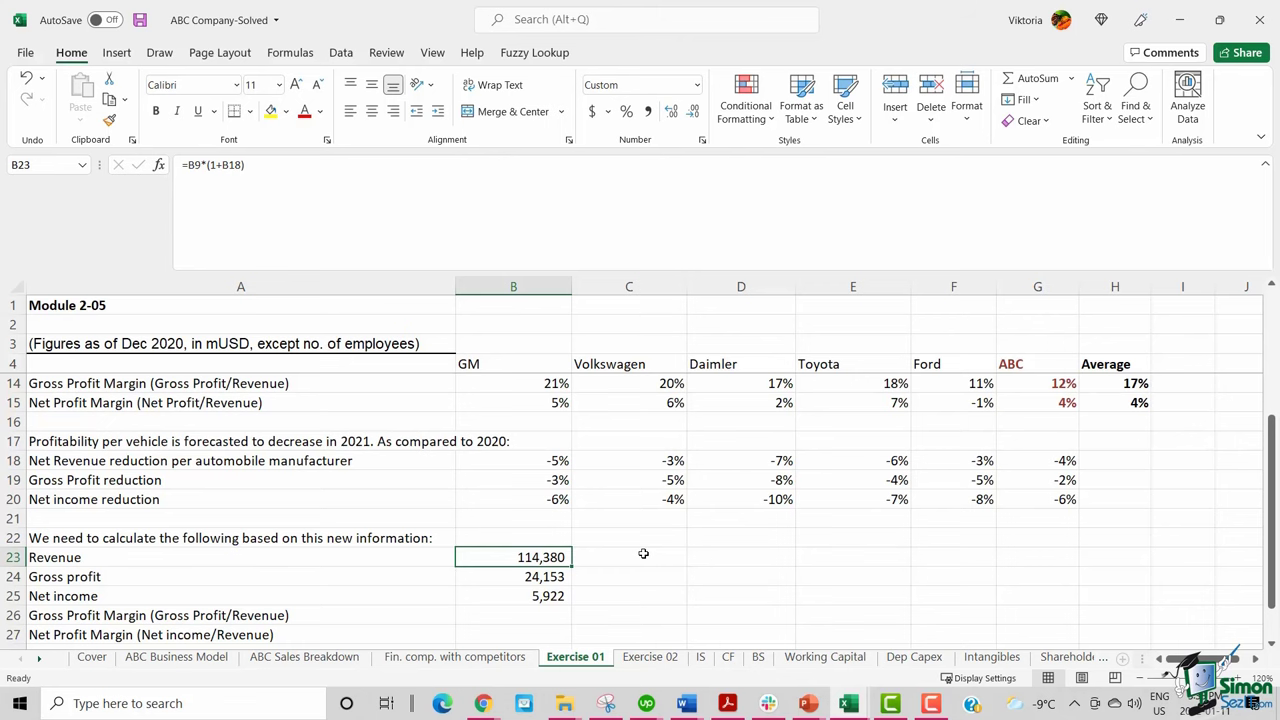
scroll(643, 553, up, 3)
scroll(516, 513, down, 5)
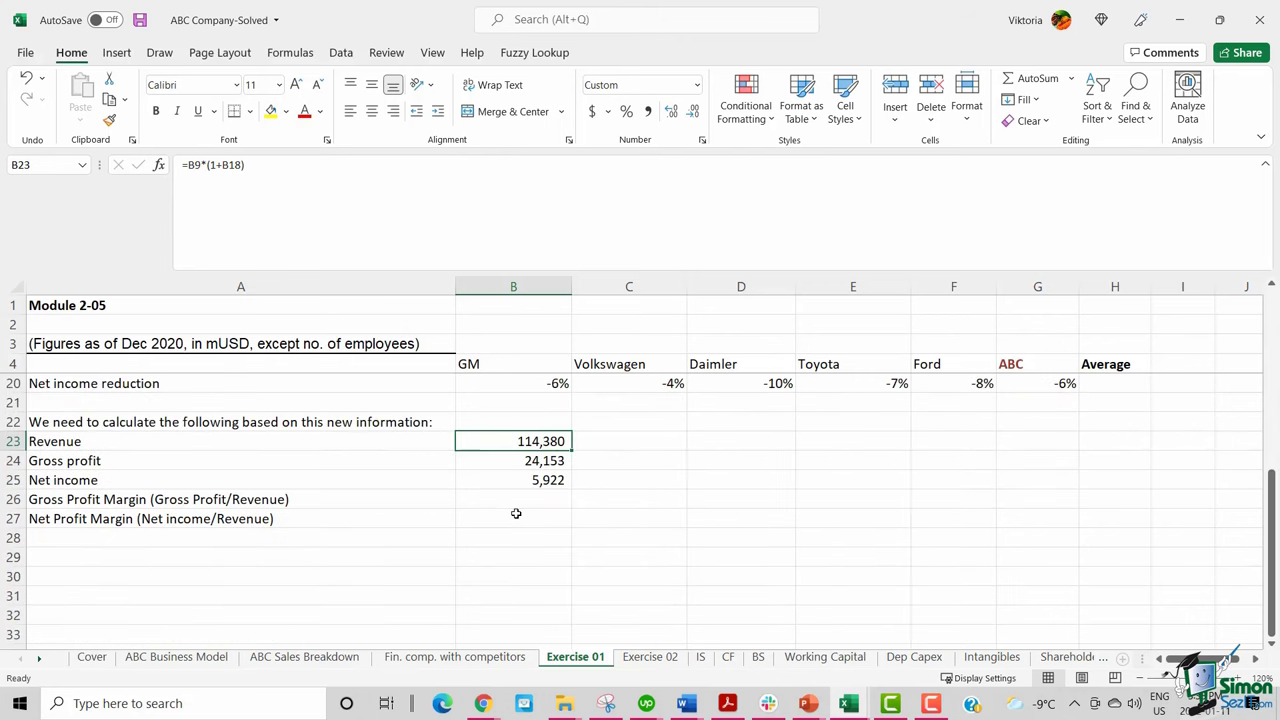
Compare GM's 2021 gross profit and net income in B24:B25 with the 2020 figures in B11:B12
scroll(516, 513, up, 4)
click(518, 448)
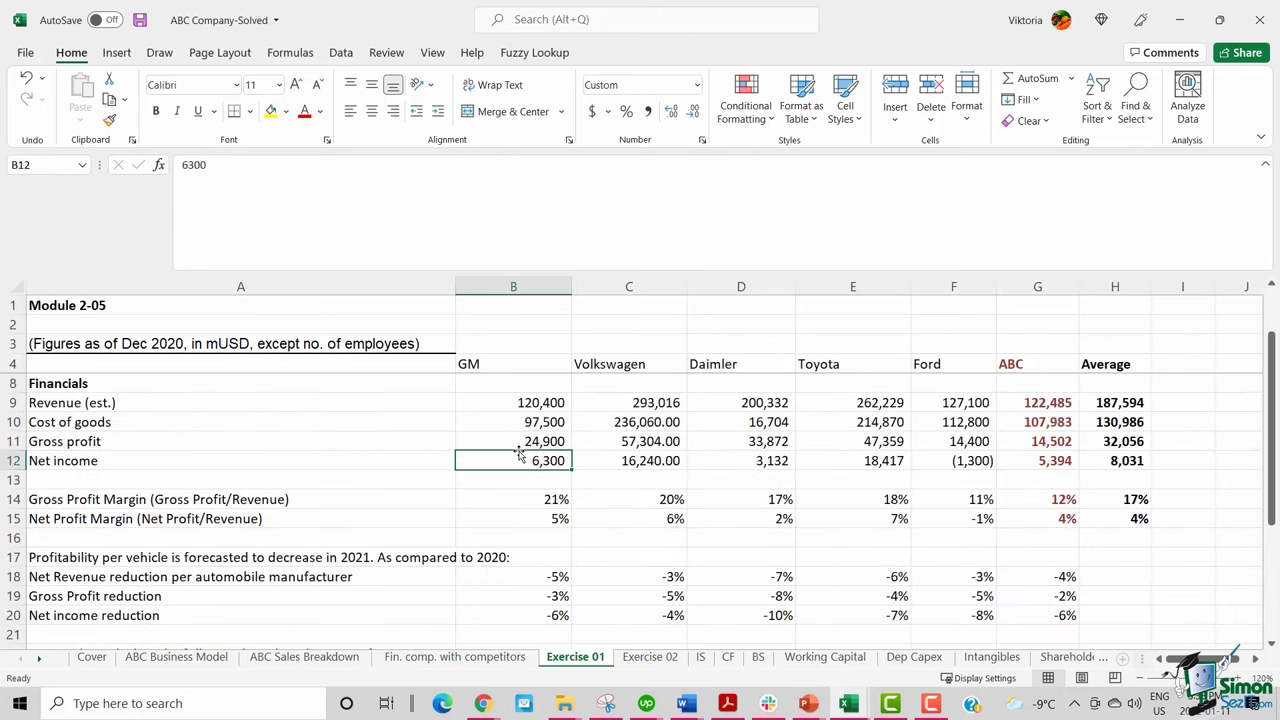
scroll(631, 458, down, 4)
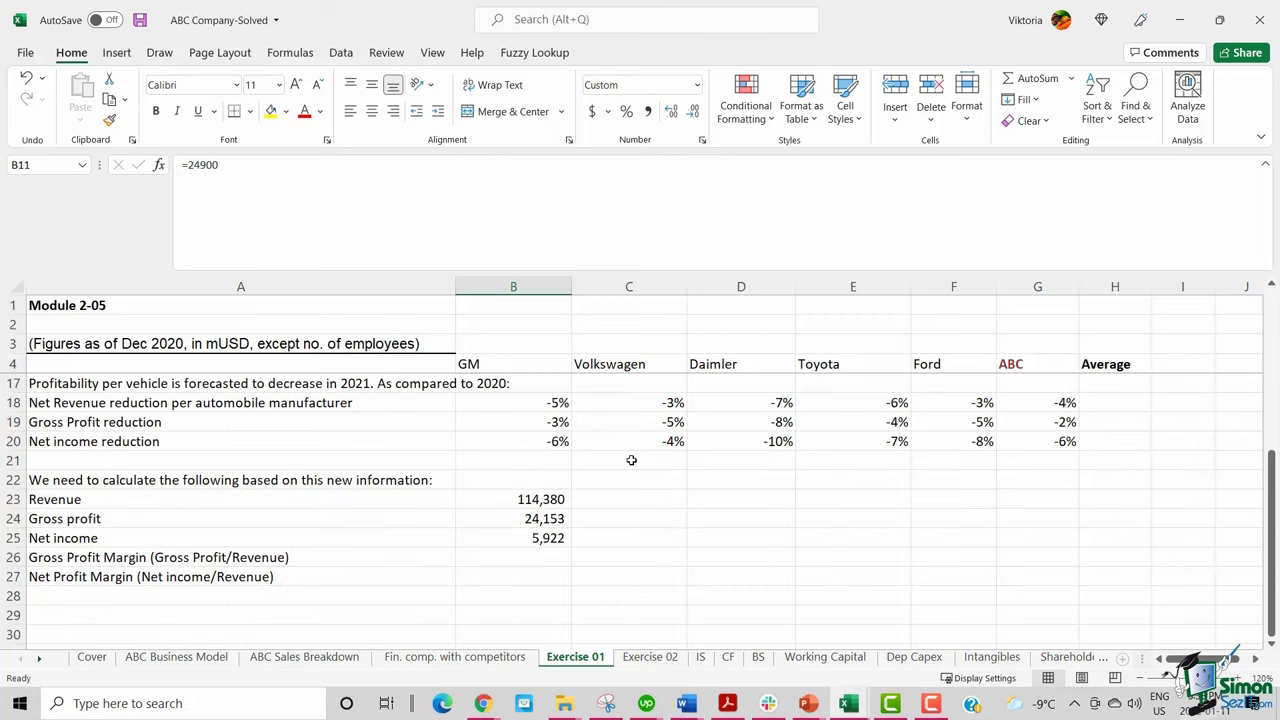
click(535, 462)
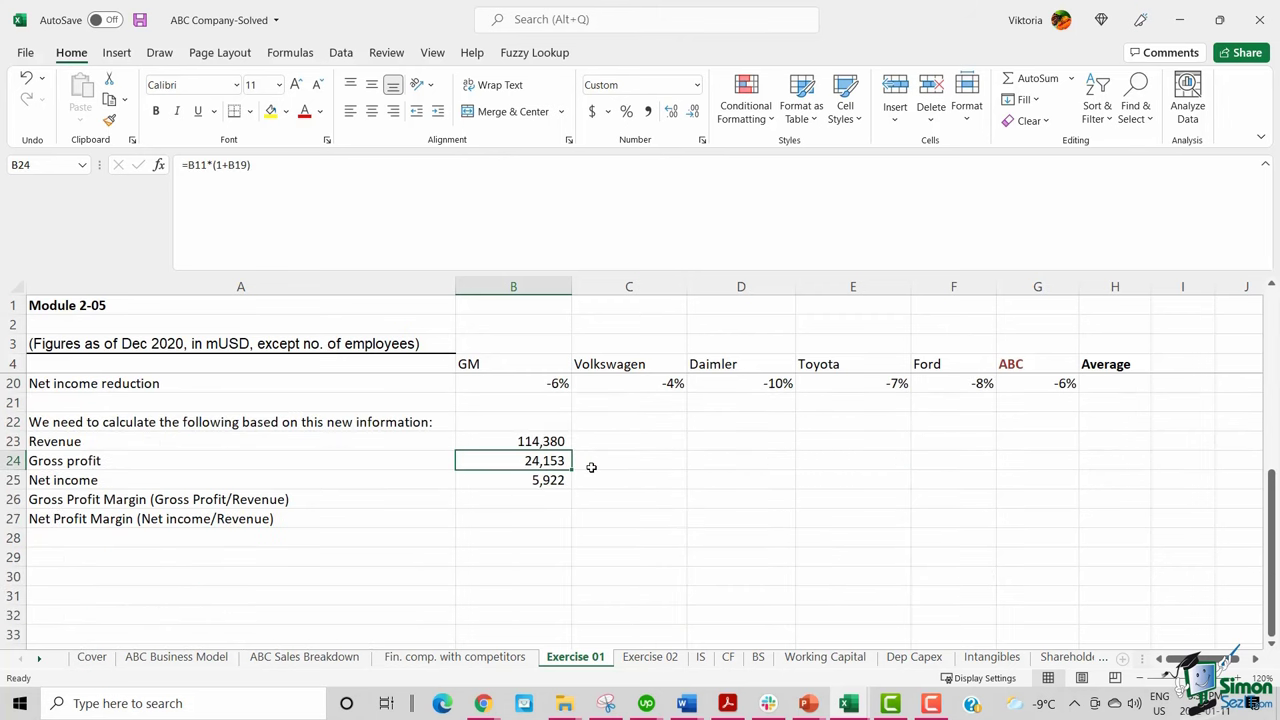
scroll(591, 468, up, 4)
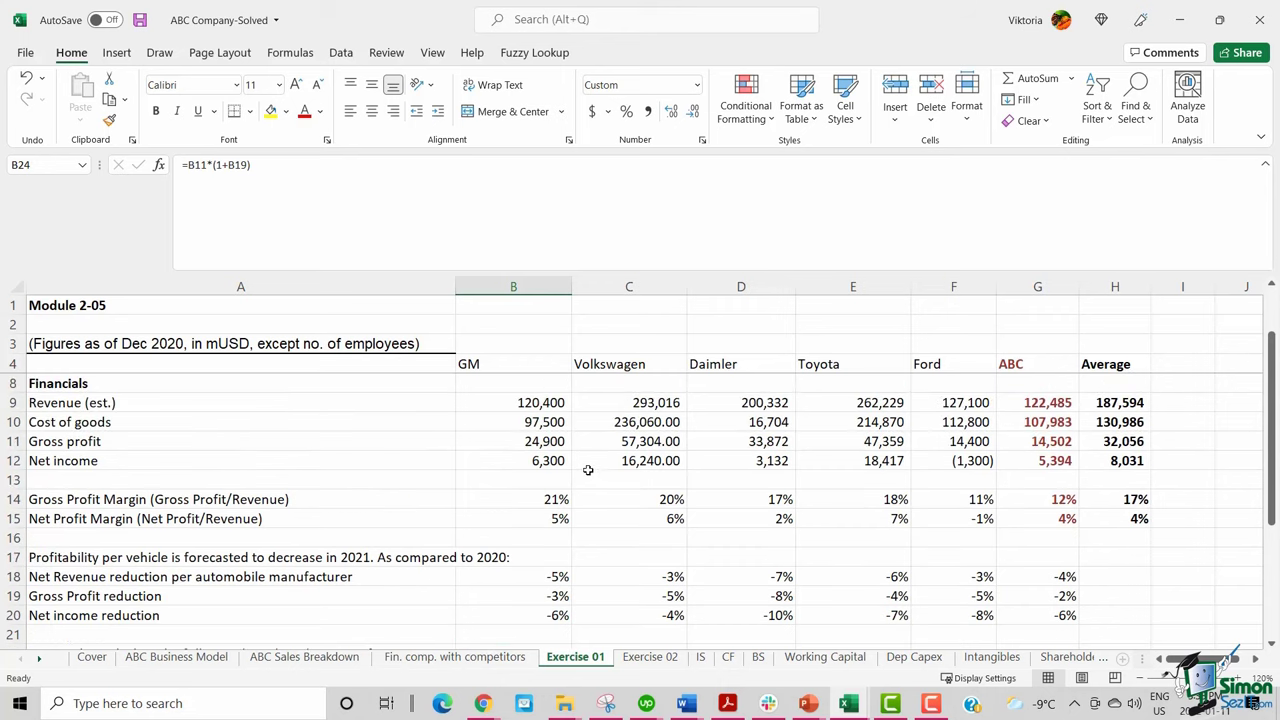
click(516, 462)
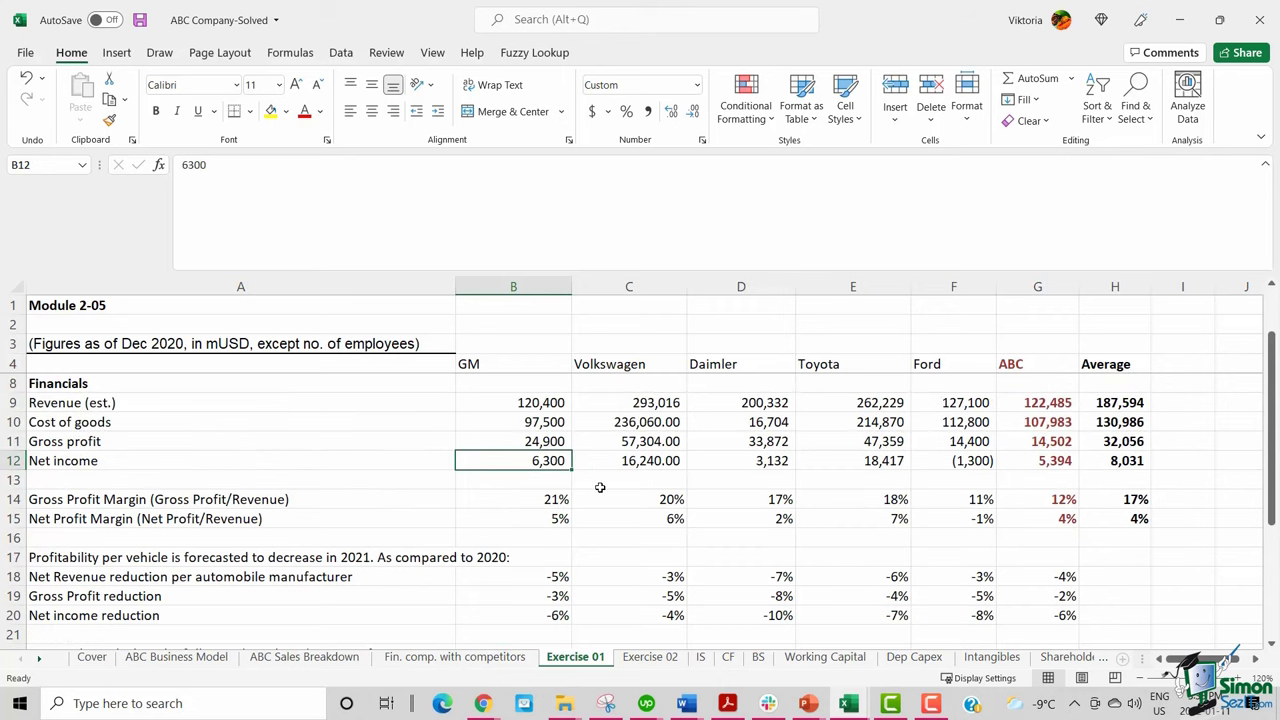
scroll(598, 487, down, 2)
click(560, 594)
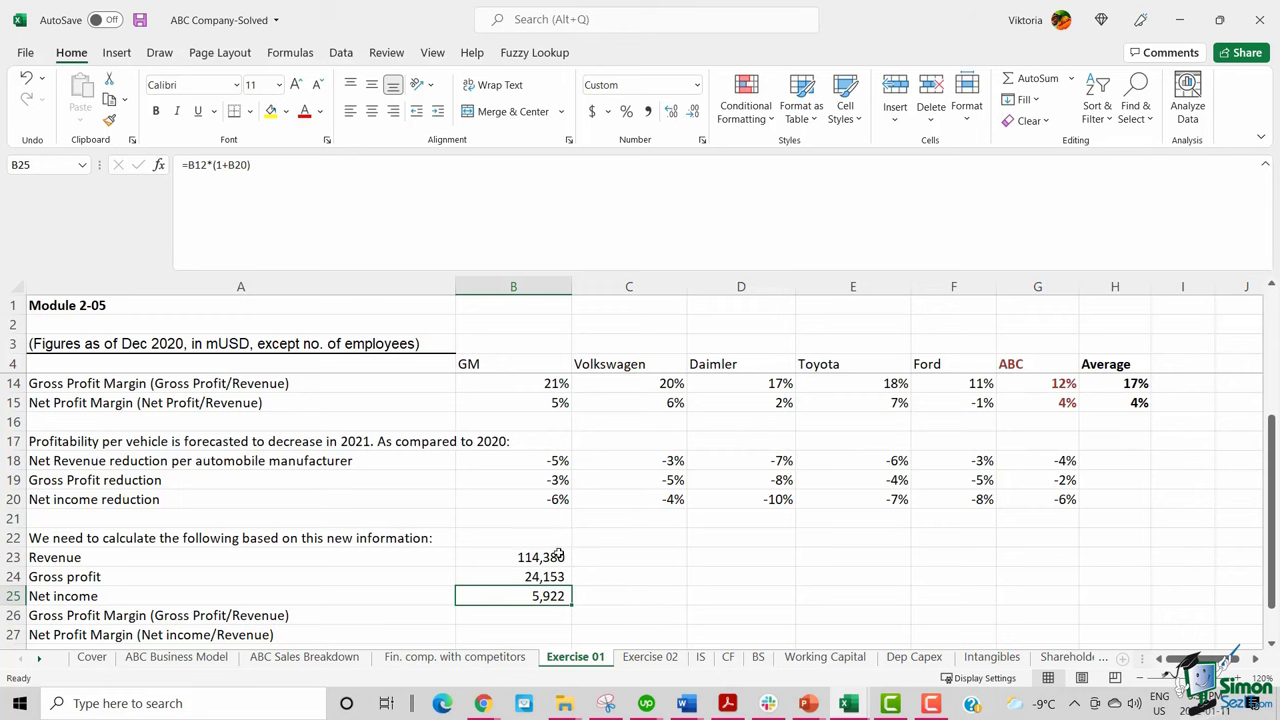
Copy GM's formulas in B23:B25 across to the ABC column G and check the Volkswagen and Daimler reduction rates
drag(556, 552, 560, 600)
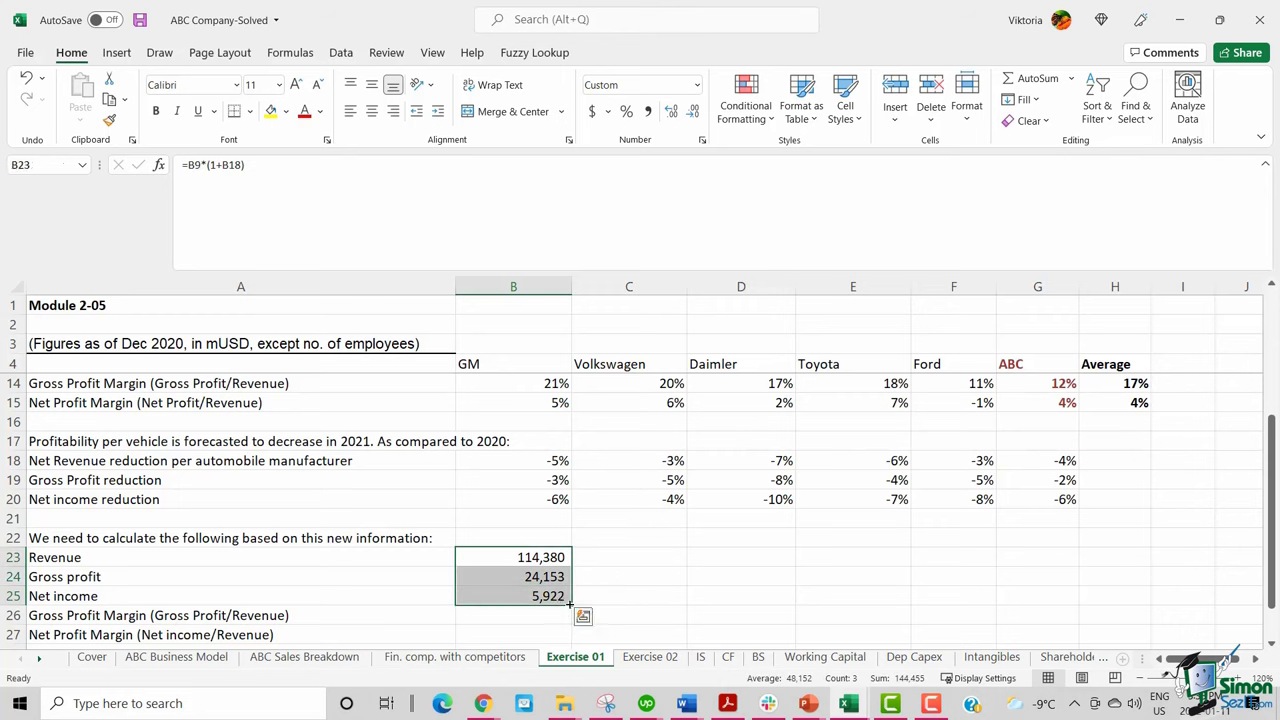
drag(570, 602, 1045, 615)
drag(745, 461, 745, 499)
drag(650, 462, 655, 497)
drag(728, 460, 731, 503)
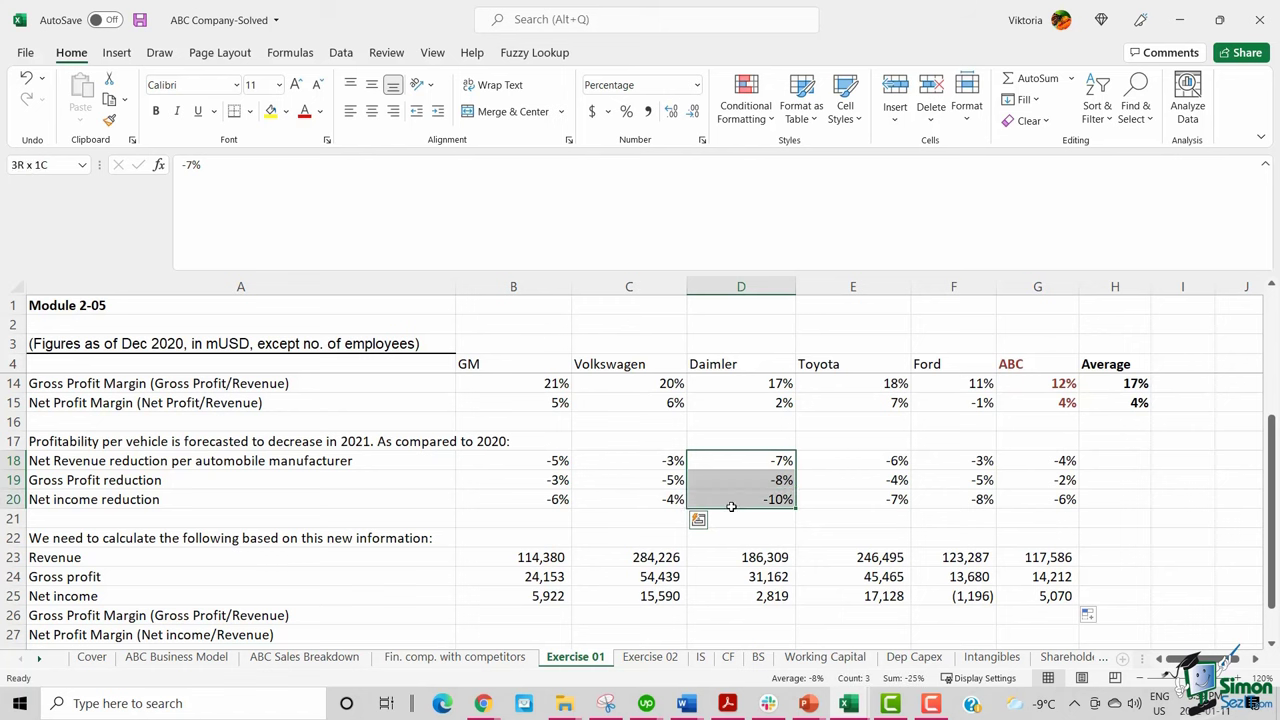
scroll(660, 490, up, 3)
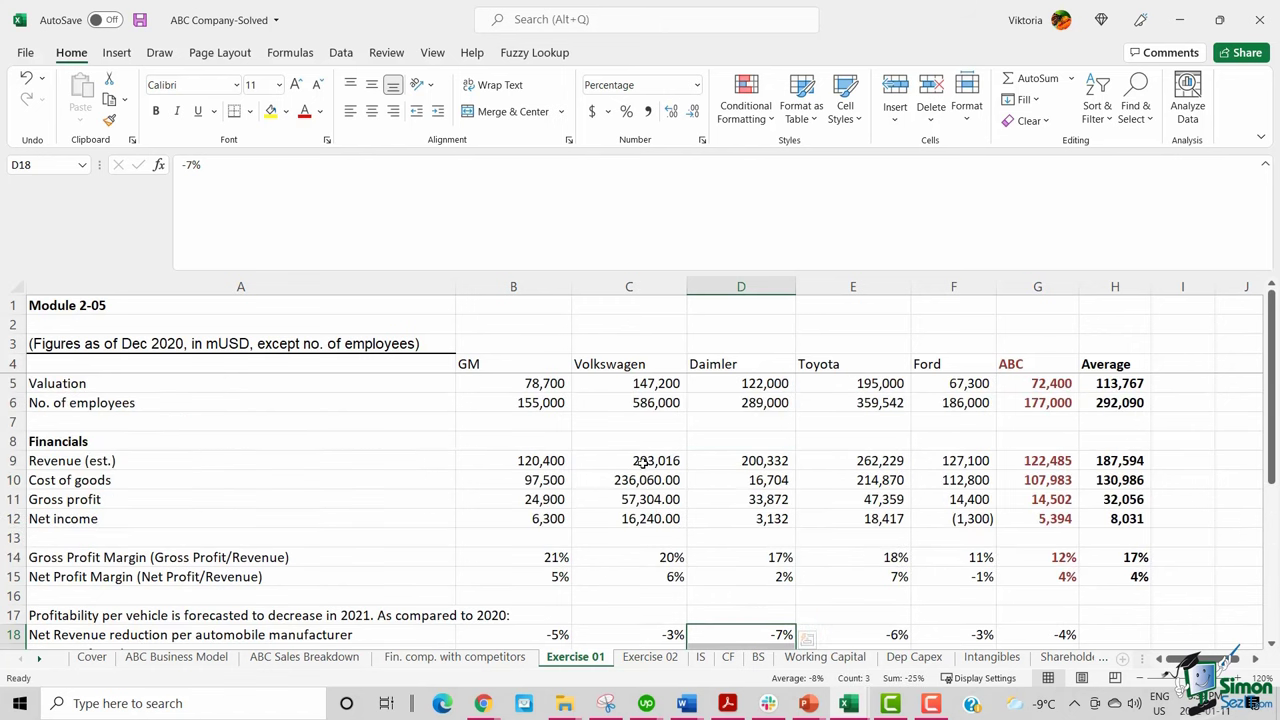
scroll(895, 503, down, 4)
click(853, 576)
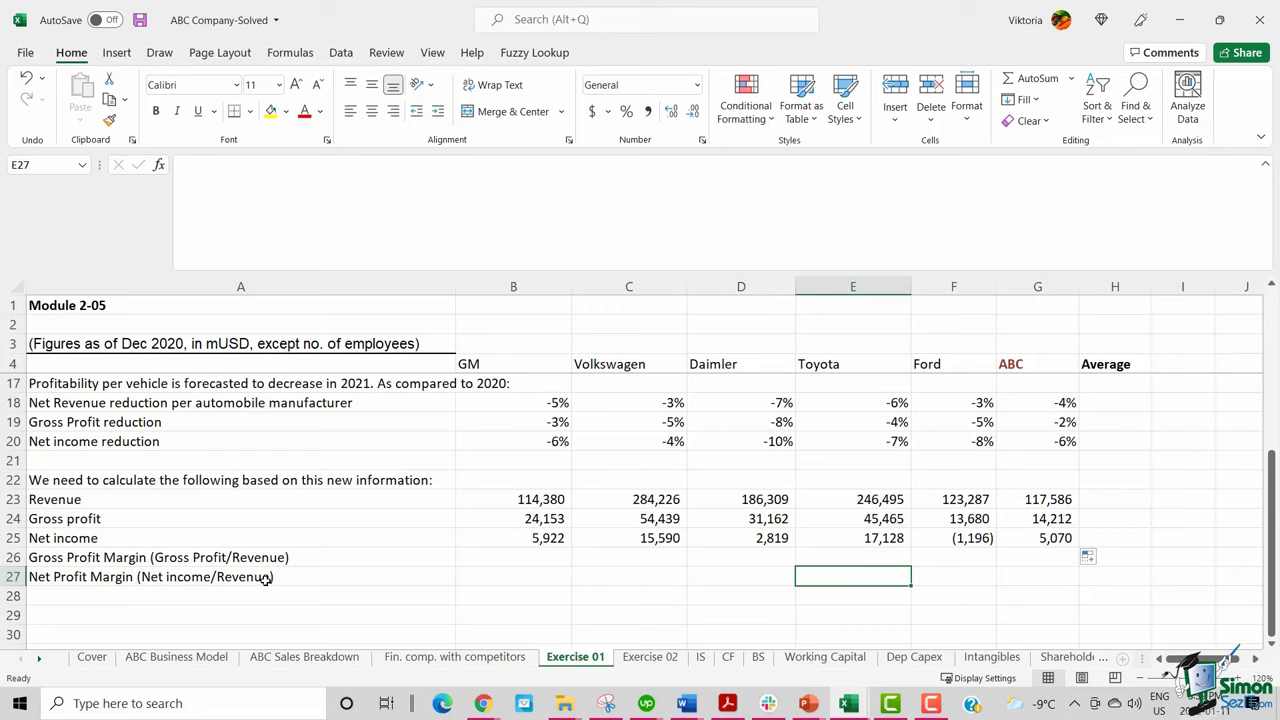
Calculate GM's Gross Profit Margin in B26 with =B24/B23 and format it as a percentage
click(508, 564)
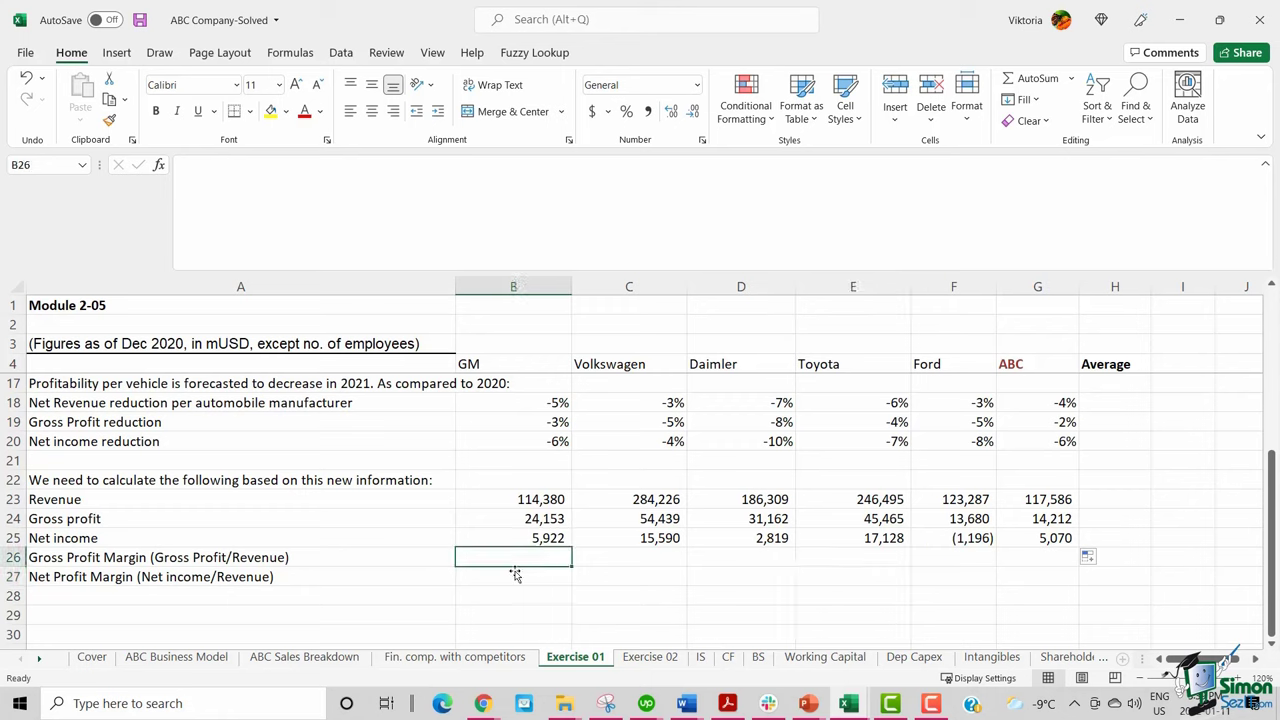
text(=)
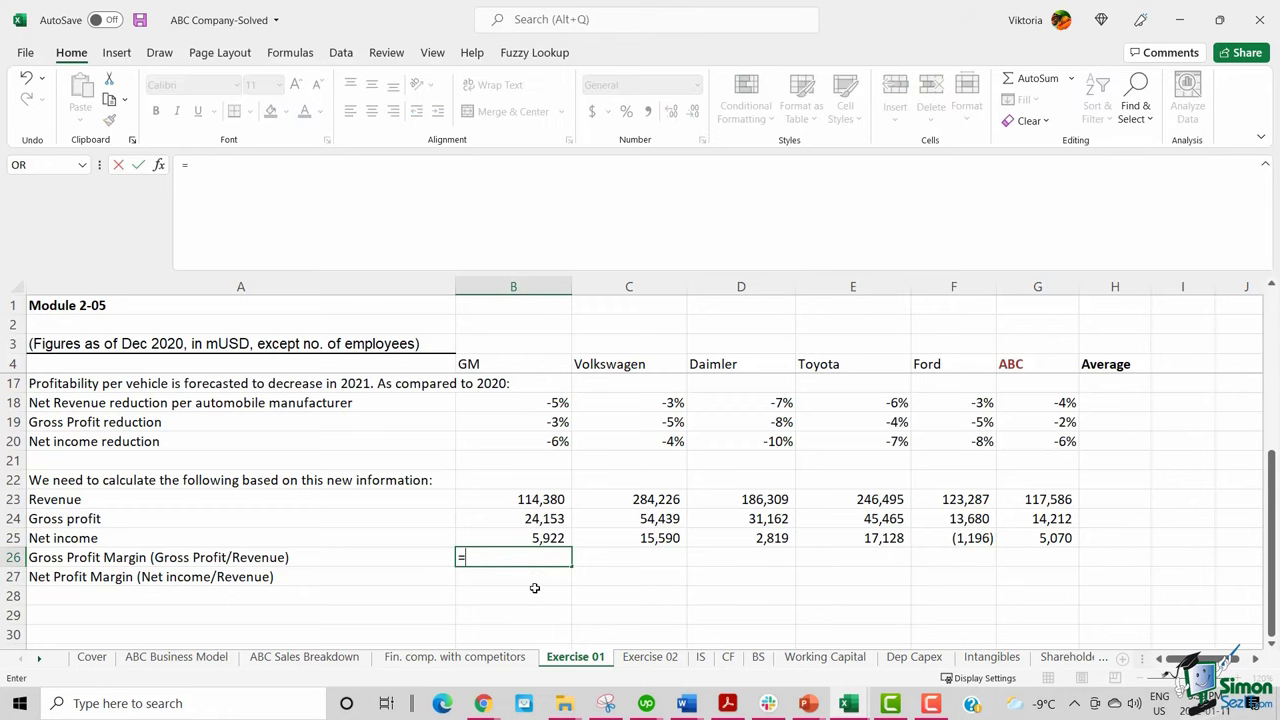
click(521, 517)
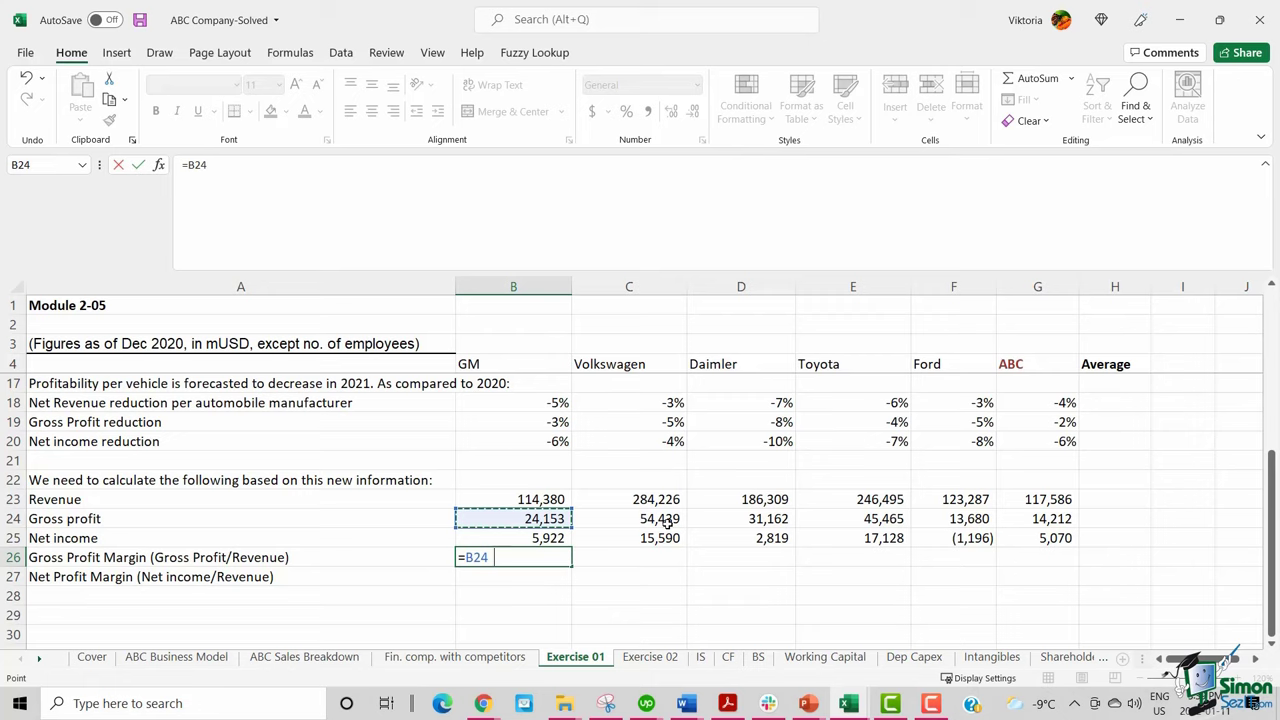
text(/)
click(521, 500)
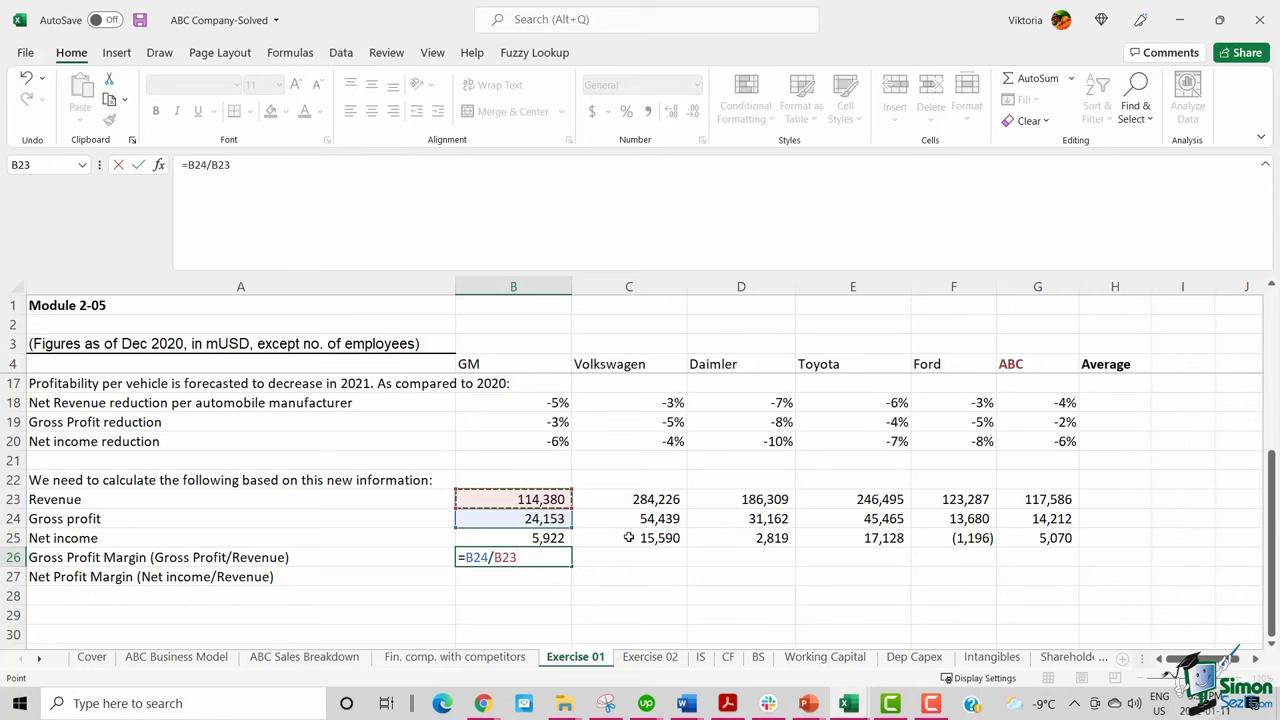
key(ctrl+Return)
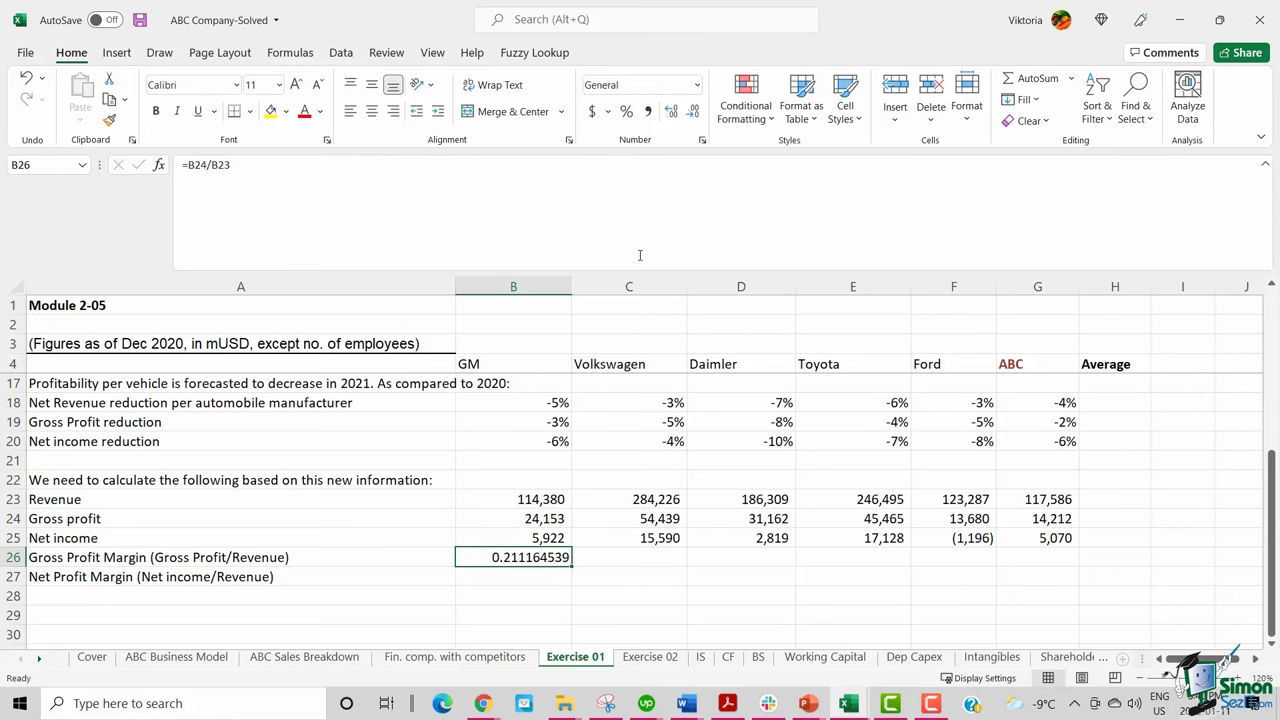
click(628, 114)
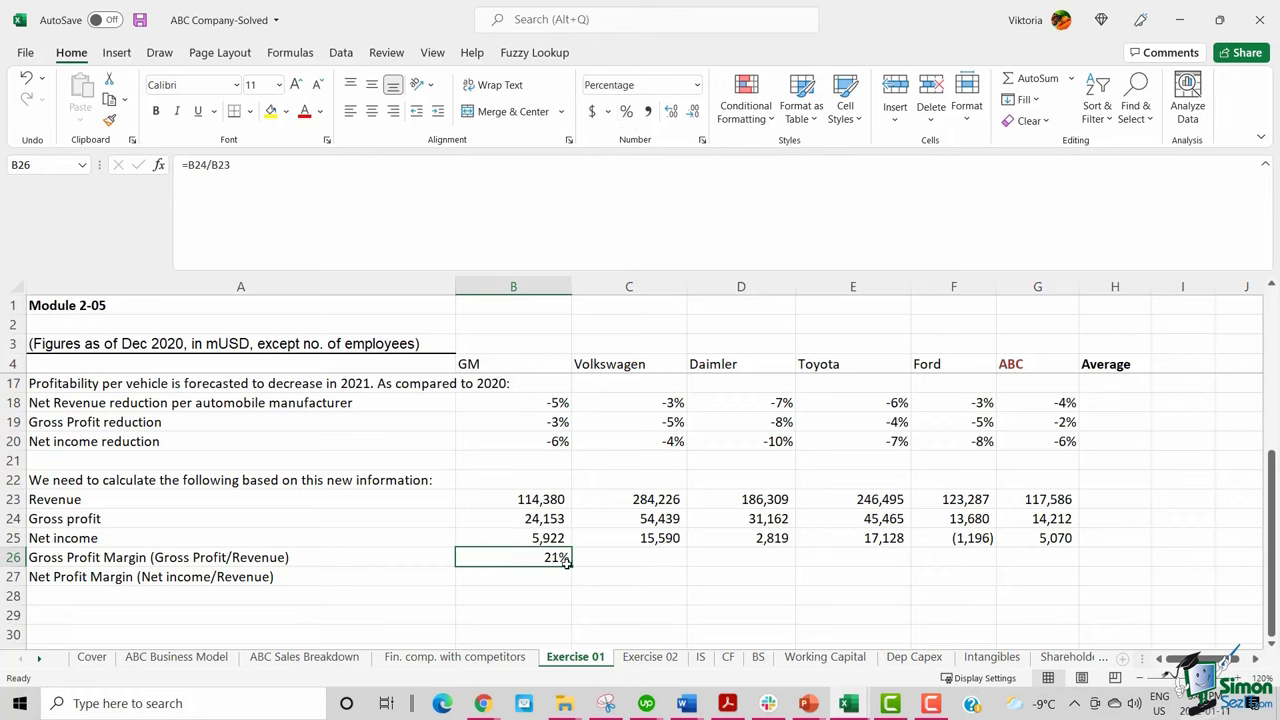
Calculate GM's Net Profit Margin in B27 with =B25/B23 and format it as a percentage
click(551, 574)
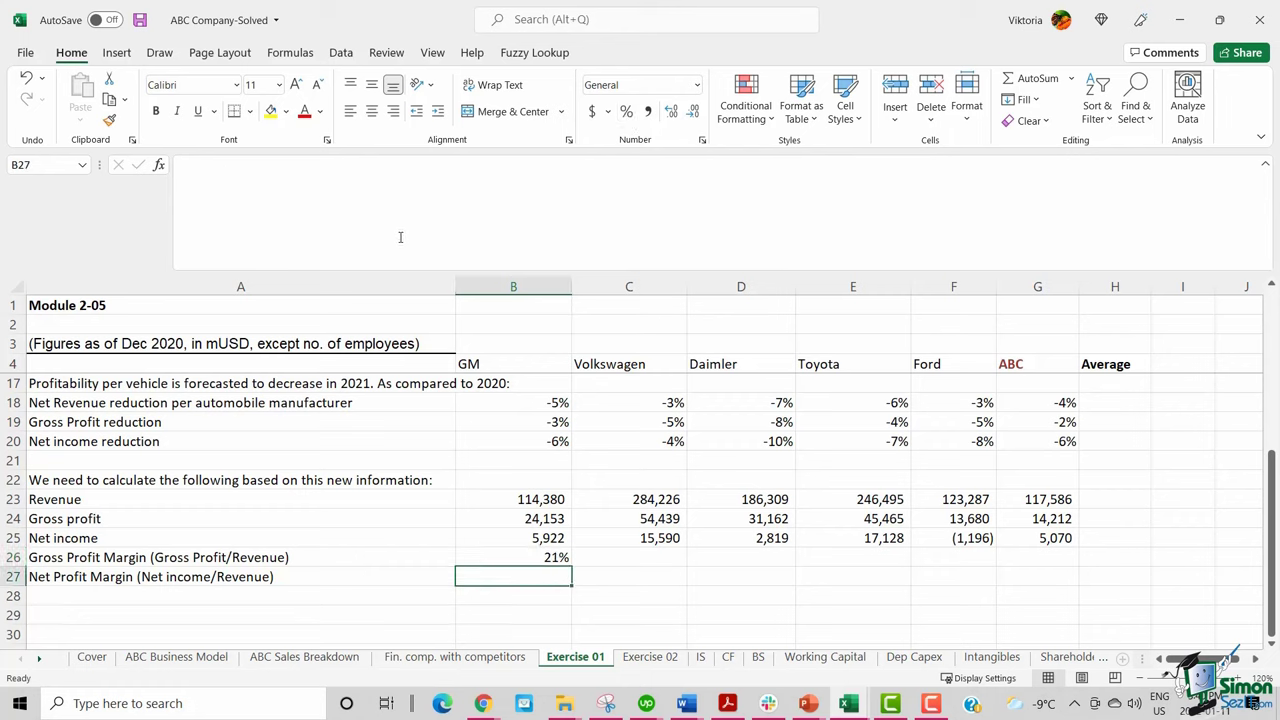
text(=)
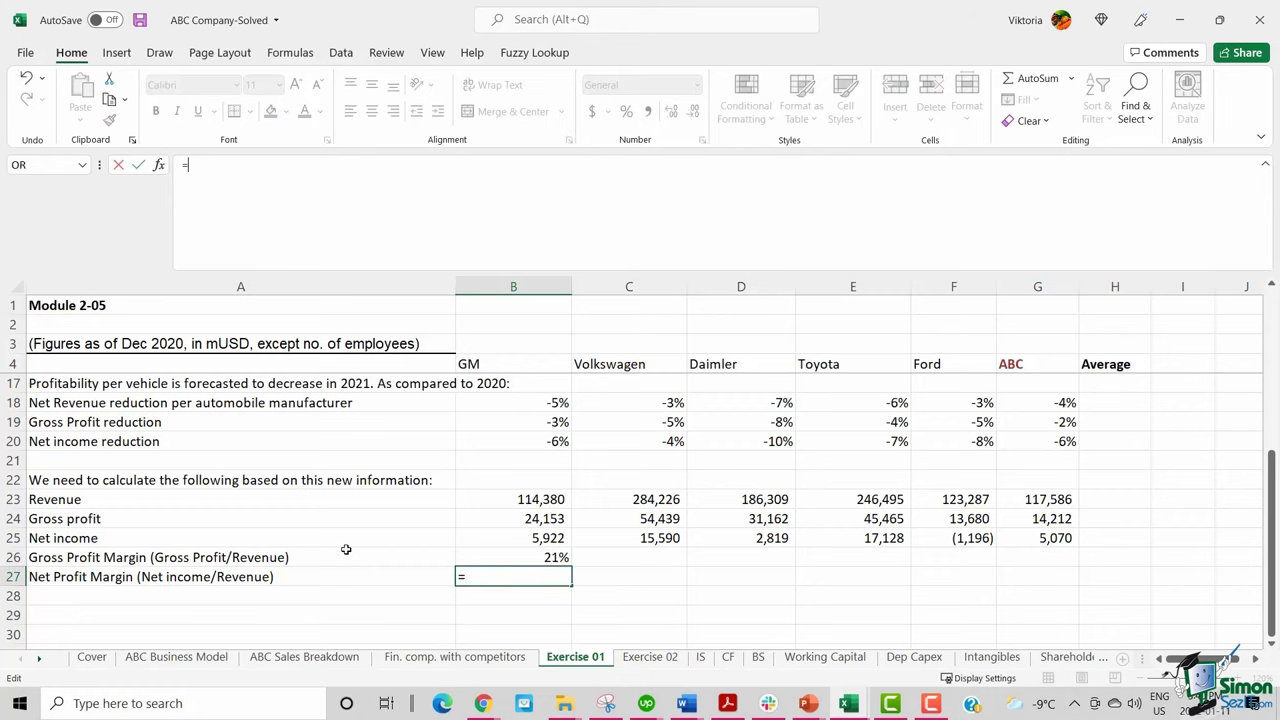
click(490, 538)
text(/)
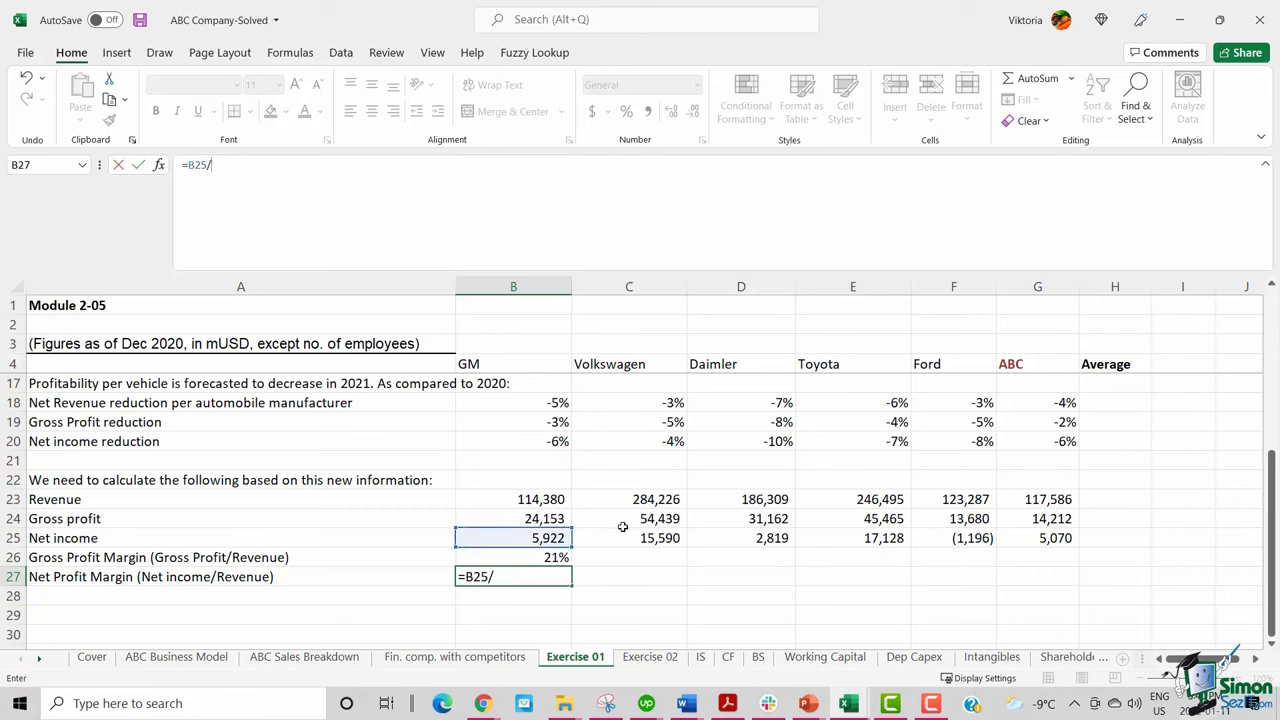
click(559, 500)
key(ctrl+Return)
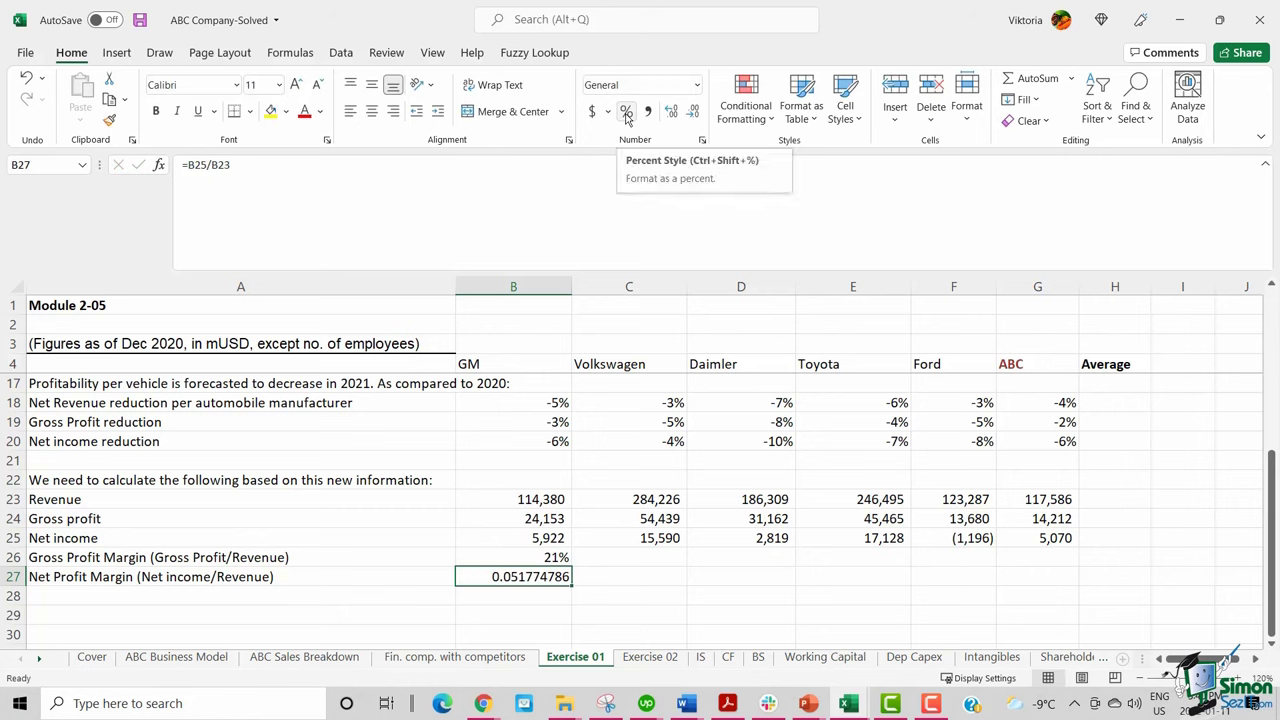
click(627, 117)
Copy GM's margin formulas in B26:B27 across to the ABC column G and compare them with the 2020 margins in rows 14 and 15
drag(540, 557, 1010, 583)
click(922, 600)
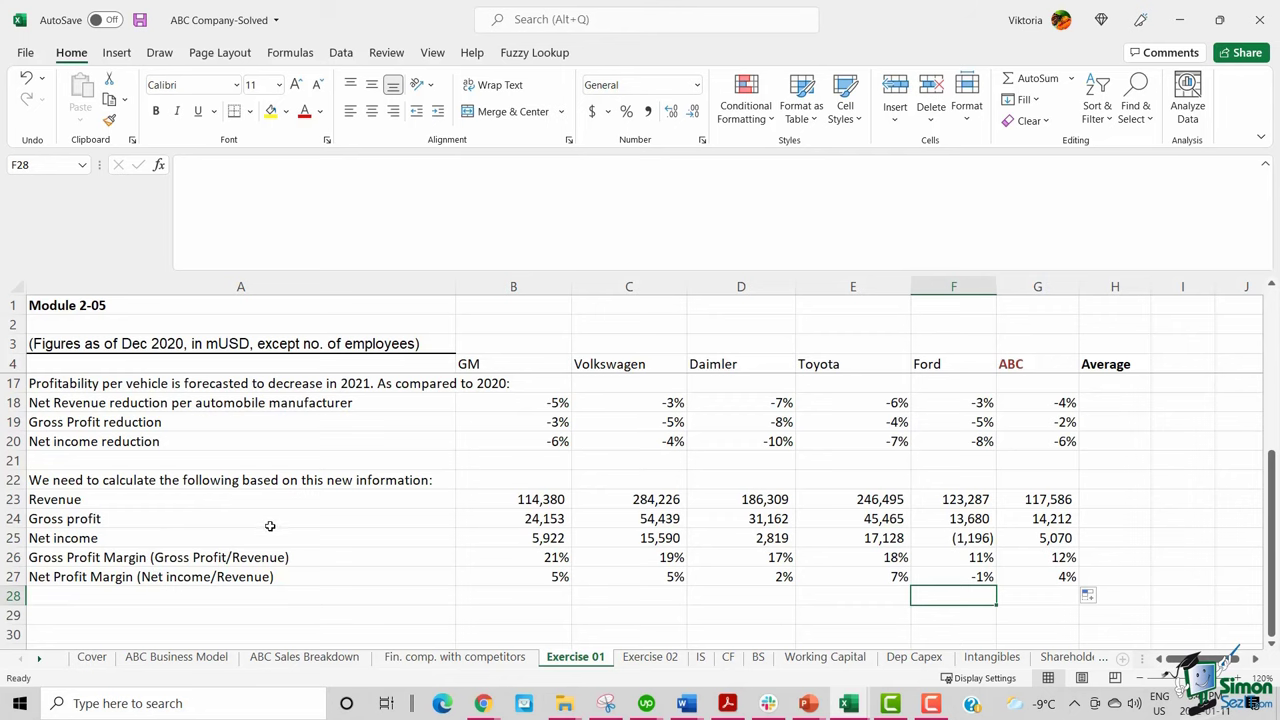
scroll(1134, 420, up, 1)
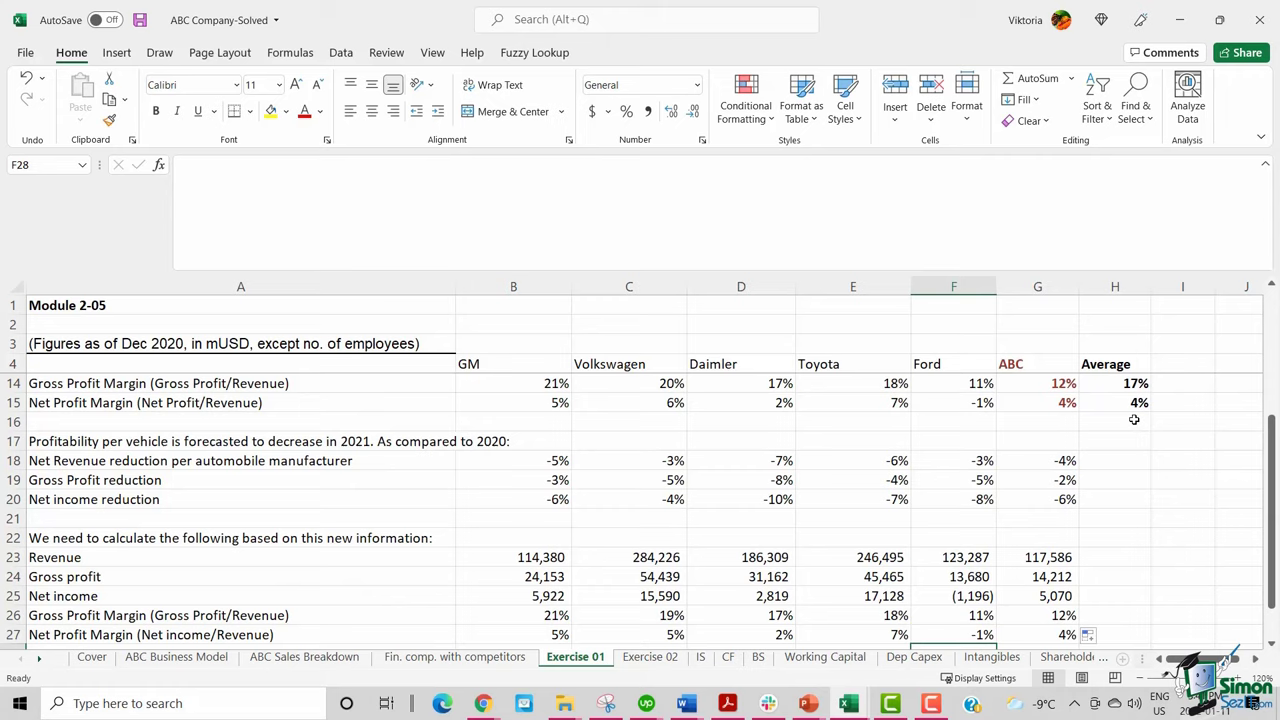
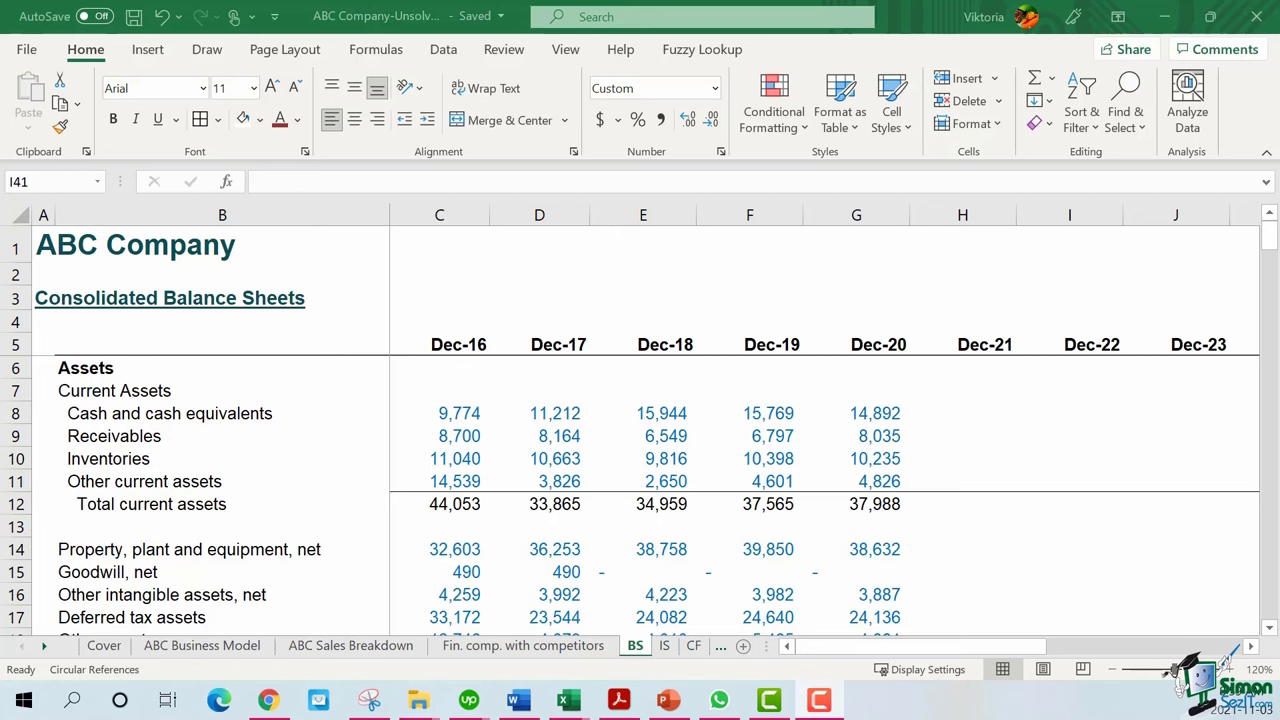
Examine the Total assets row for Dec-16 to Dec-20 on the Consolidated Balance Sheets in the unsolved ABC Company workbook
click(170, 298)
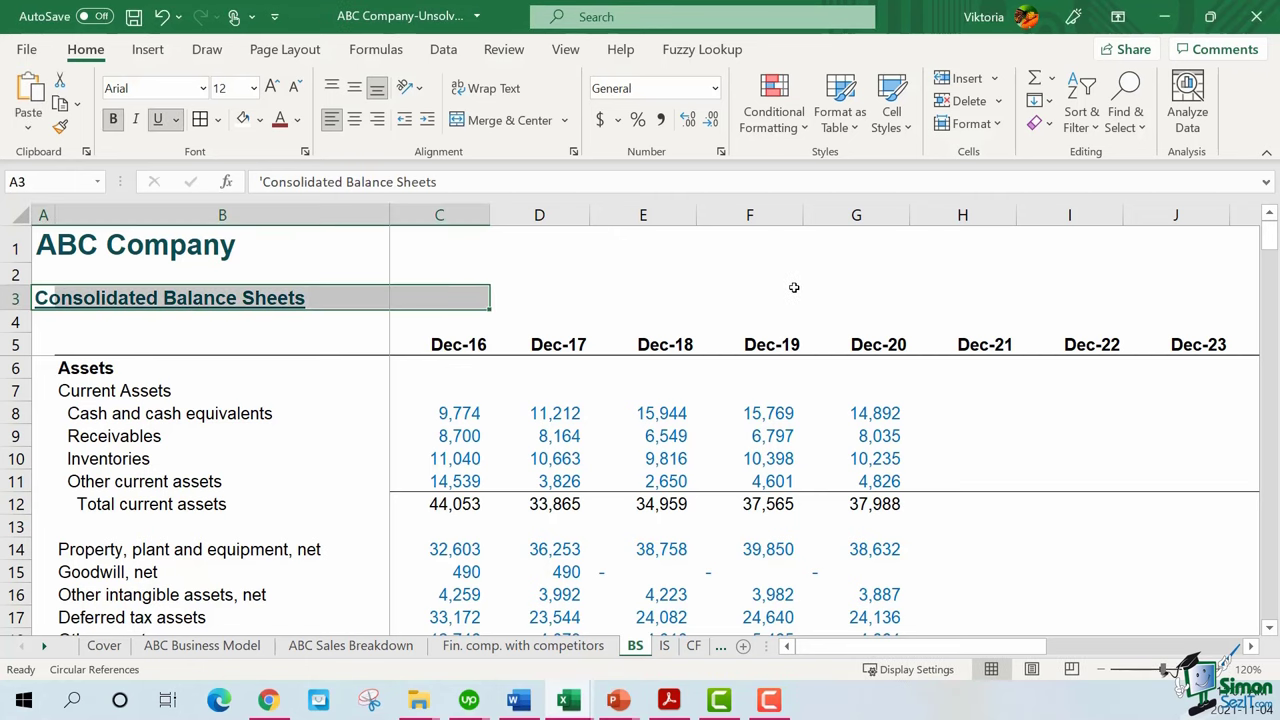
scroll(185, 515, down, 3)
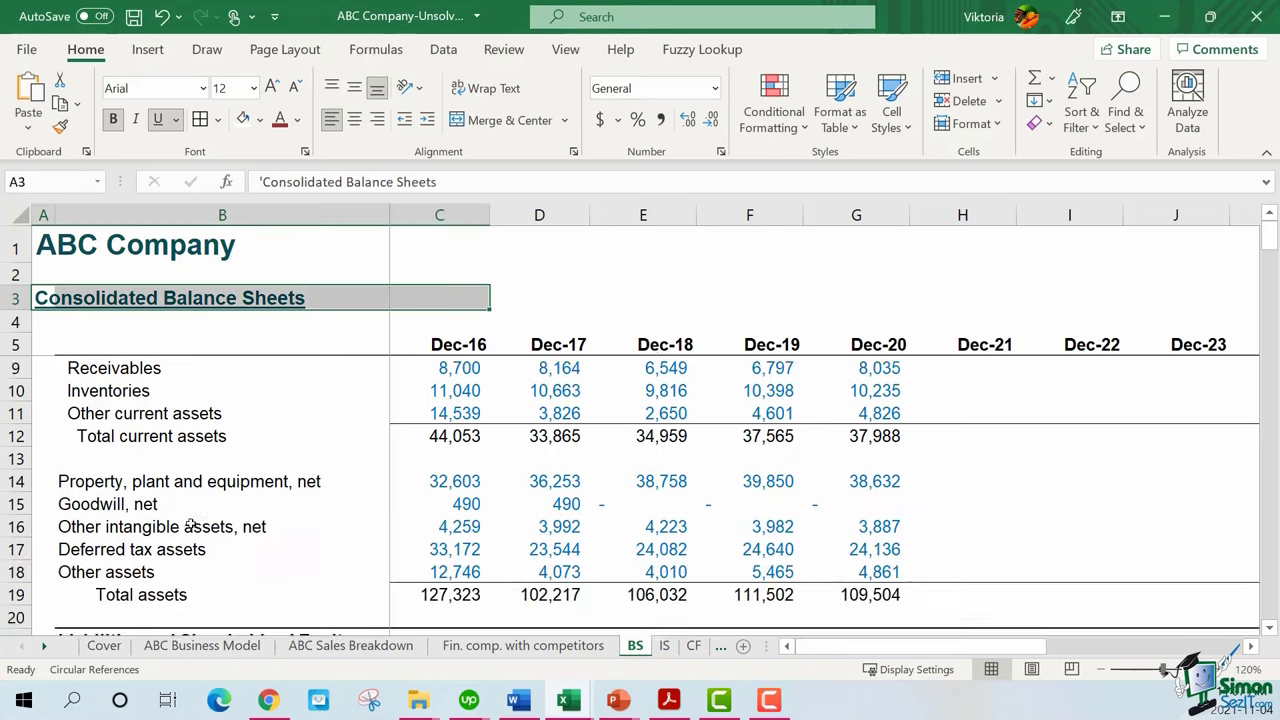
scroll(185, 520, up, 1)
drag(200, 527, 869, 527)
scroll(189, 531, down, 6)
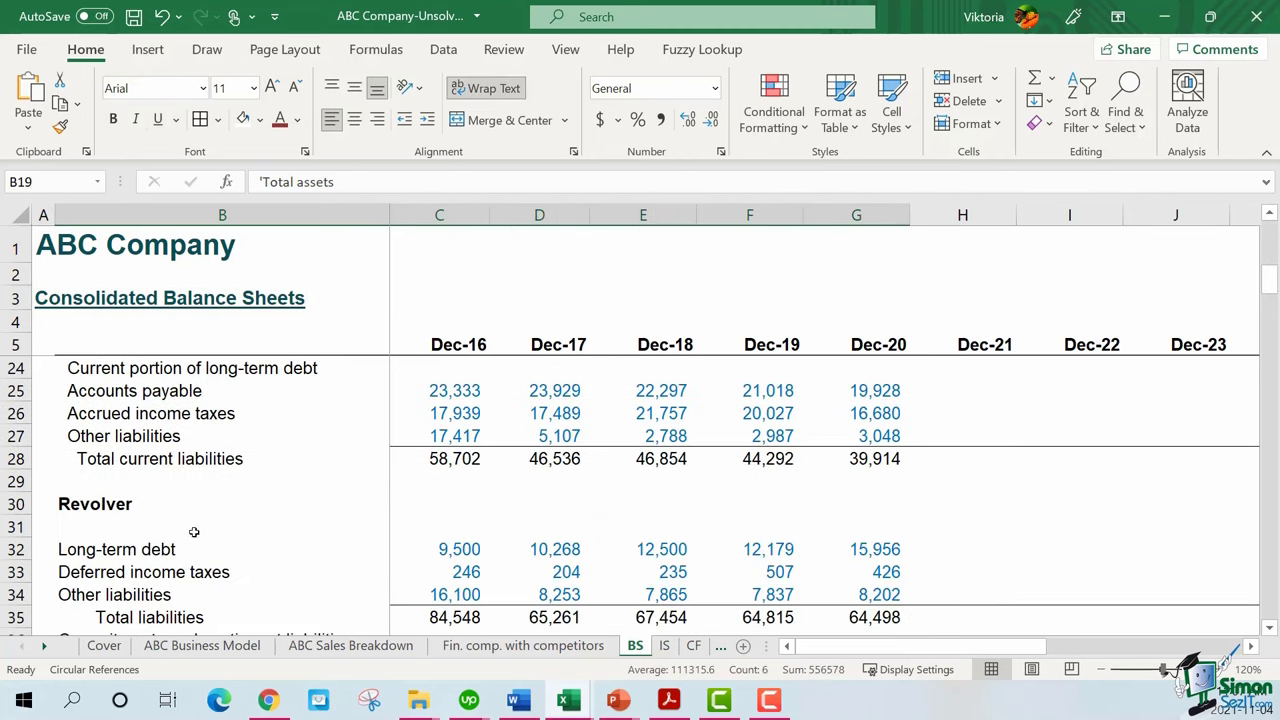
Examine the Total liabilities and shareholders' equity row for Dec-16 to Dec-20 in the balance sheet
scroll(167, 541, down, 2)
scroll(167, 541, down, 3)
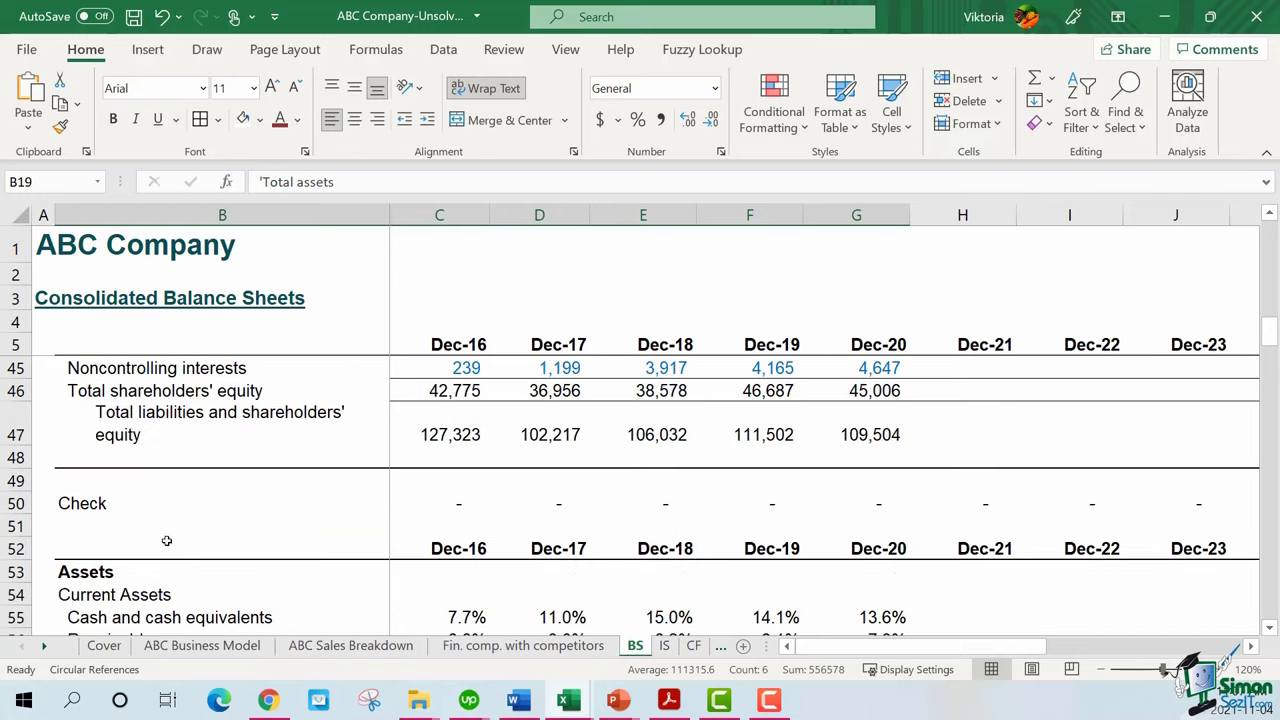
scroll(177, 497, up, 1)
click(190, 498)
drag(453, 489, 883, 489)
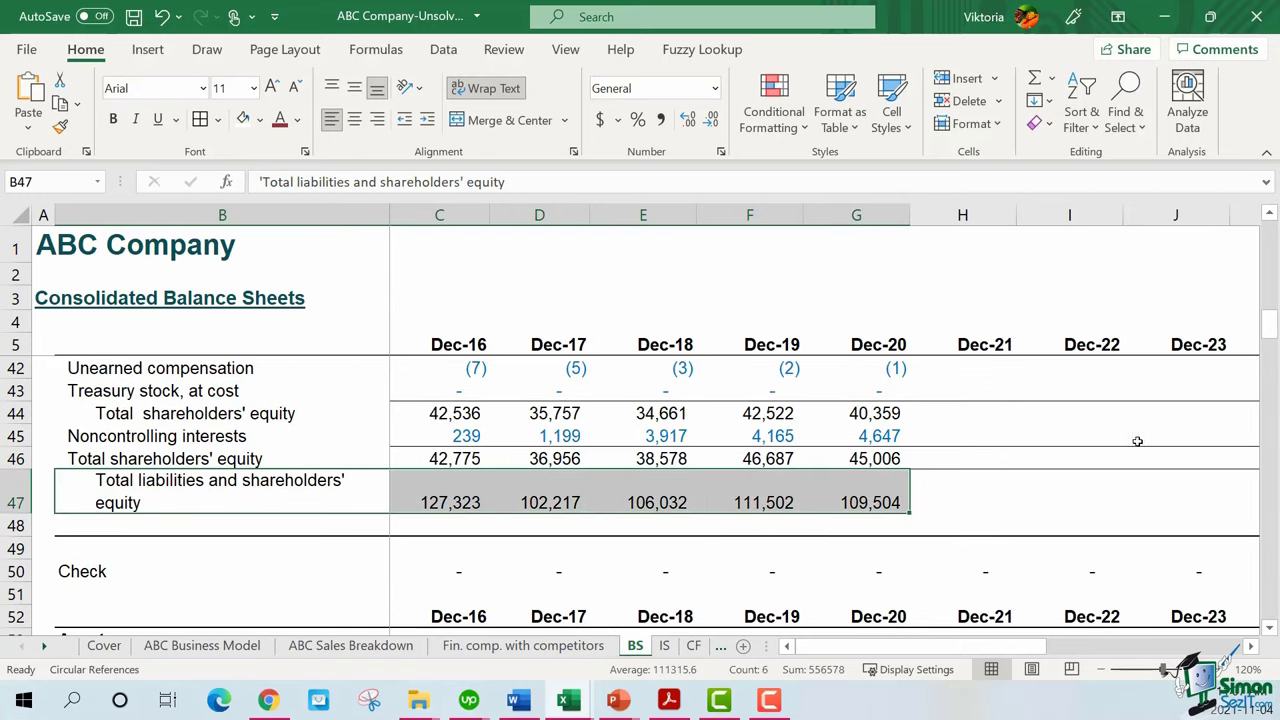
Return to the assets section and review the Total assets row together with the asset lines above it
scroll(1090, 438, up, 12)
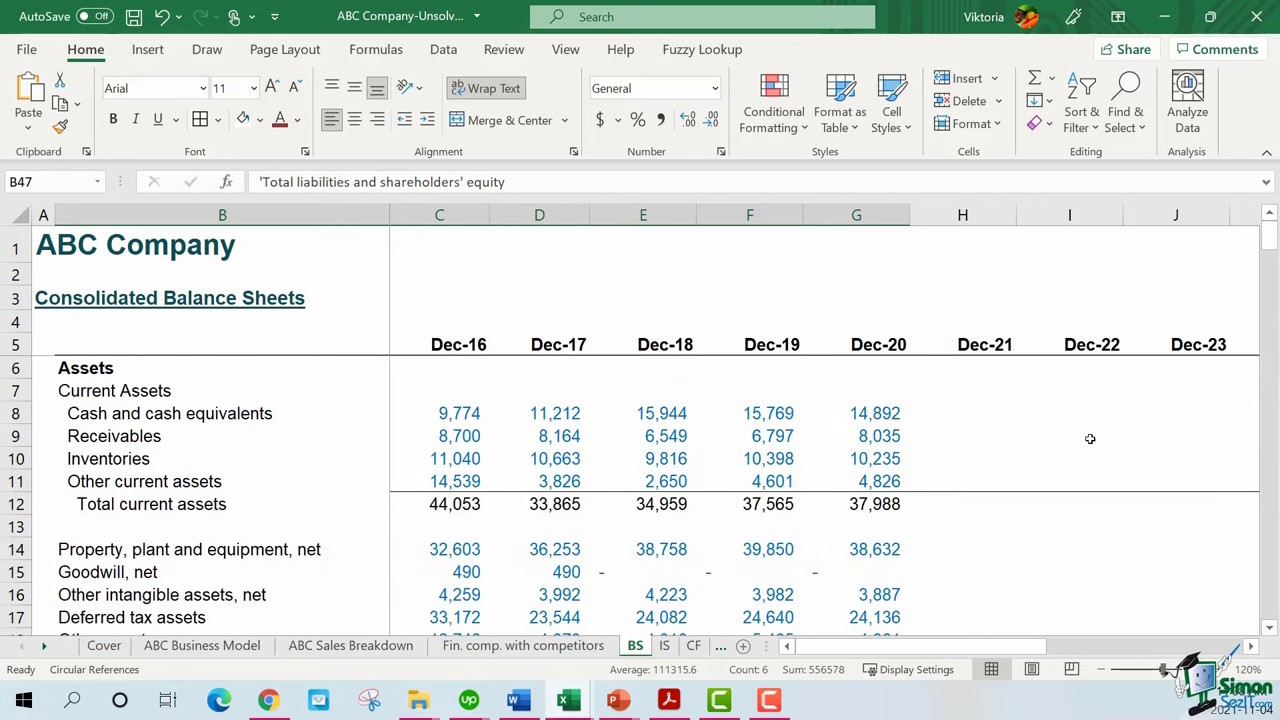
scroll(1090, 438, down, 1)
click(1065, 455)
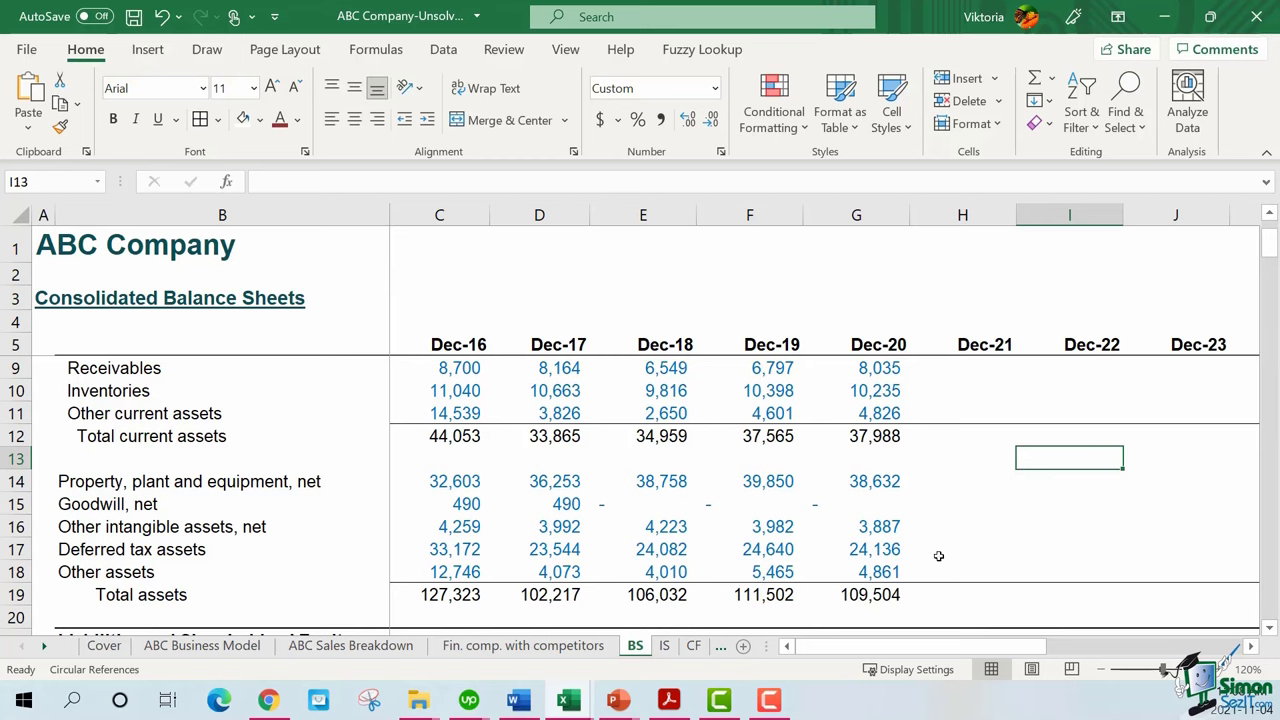
click(158, 600)
drag(412, 596, 862, 593)
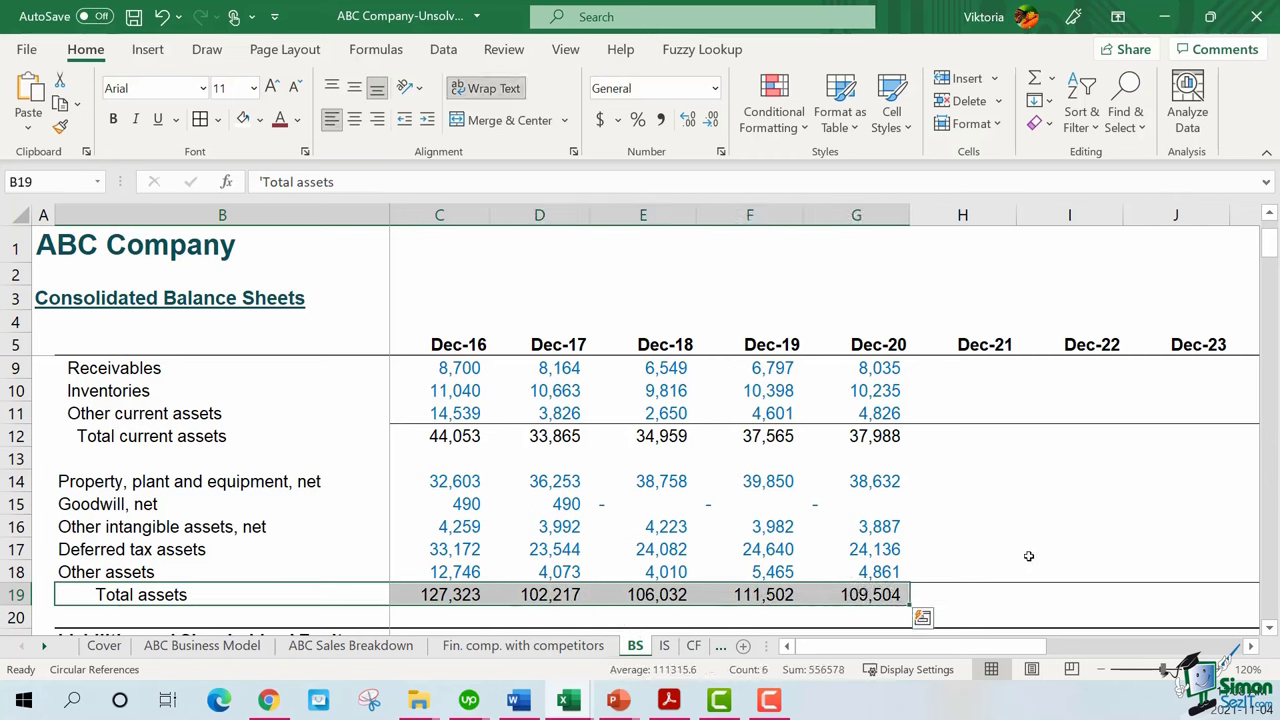
drag(218, 566, 243, 412)
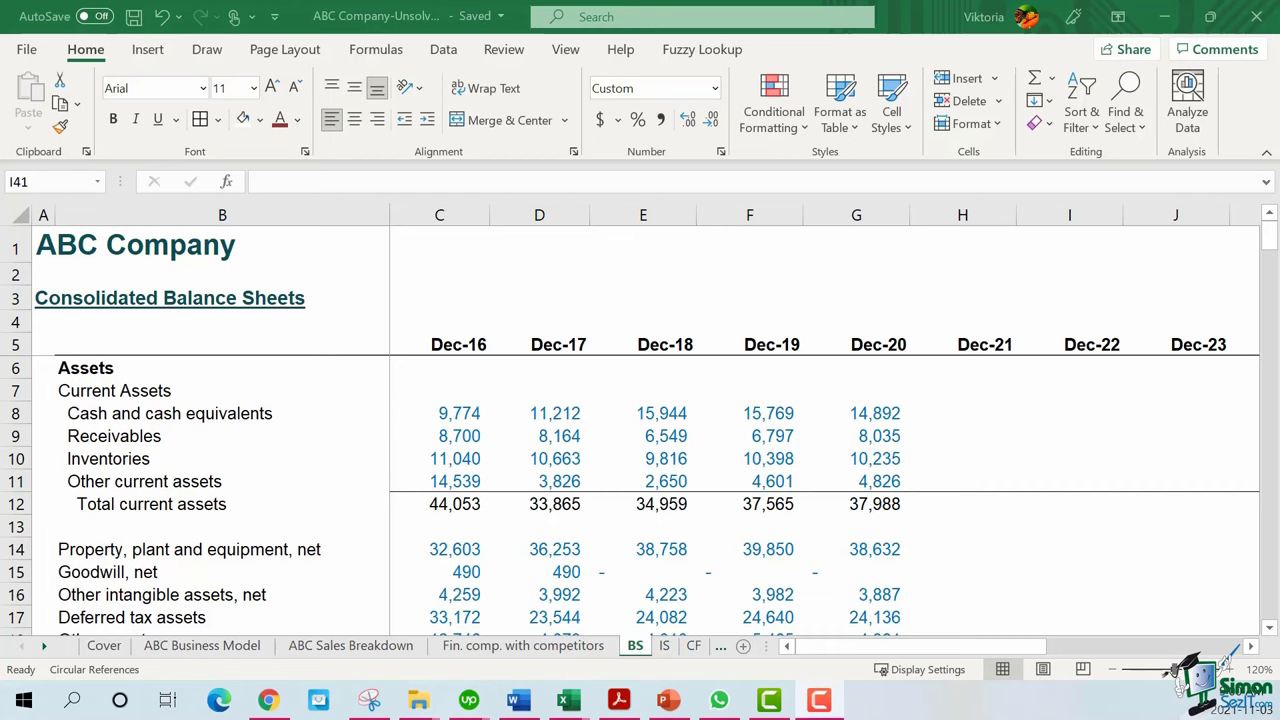
Review the current asset rows for Dec-16 to Dec-20: cash and cash equivalents, receivables, inventories and other current assets
drag(222, 413, 856, 481)
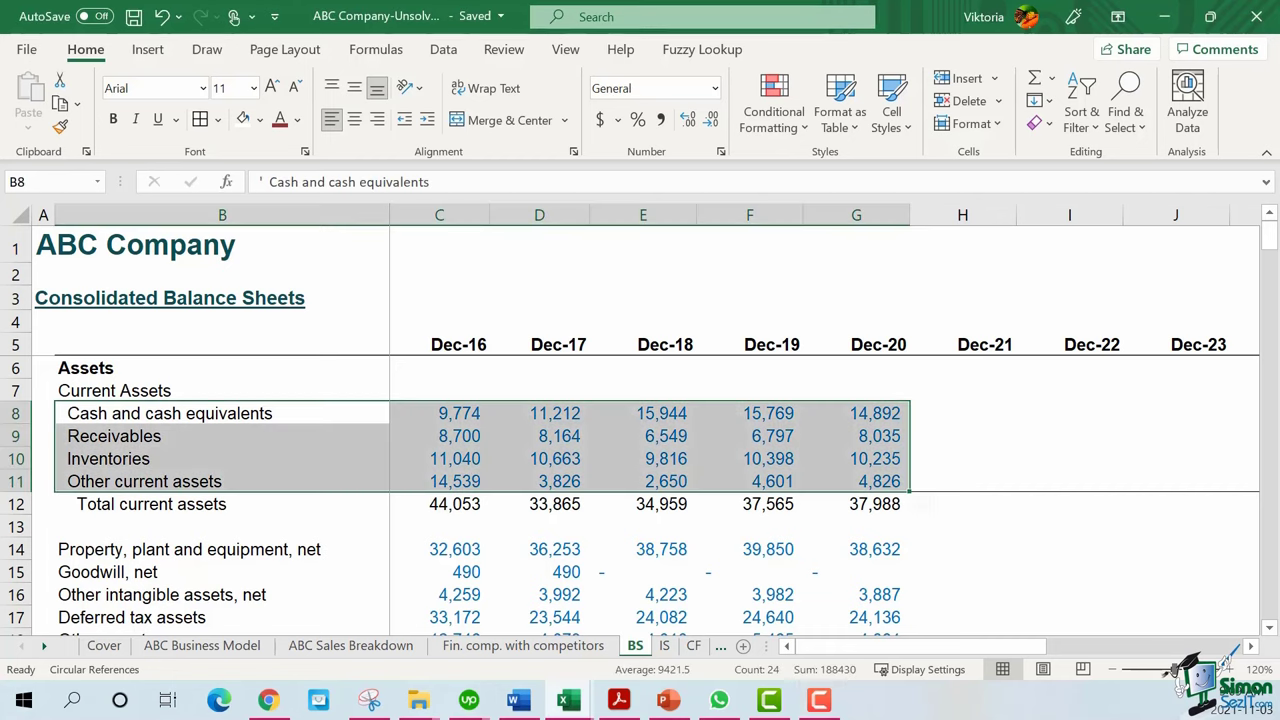
drag(222, 413, 856, 414)
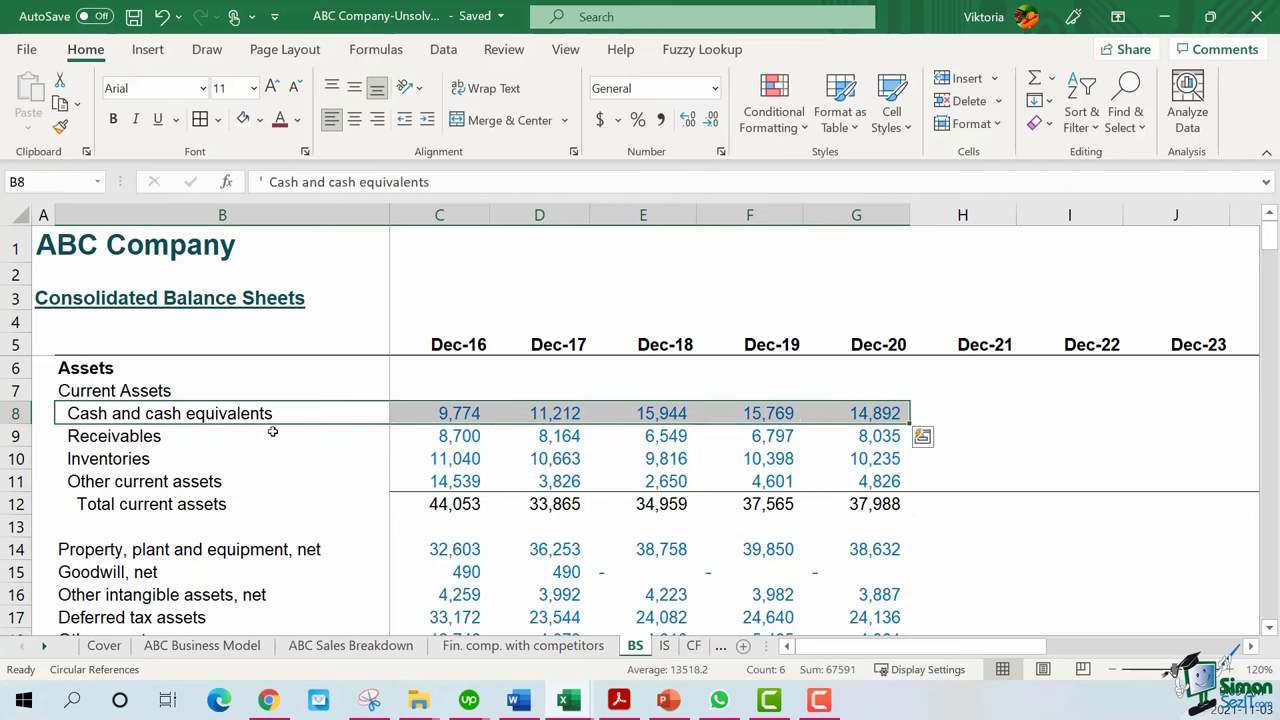
drag(256, 438, 900, 438)
drag(222, 458, 850, 460)
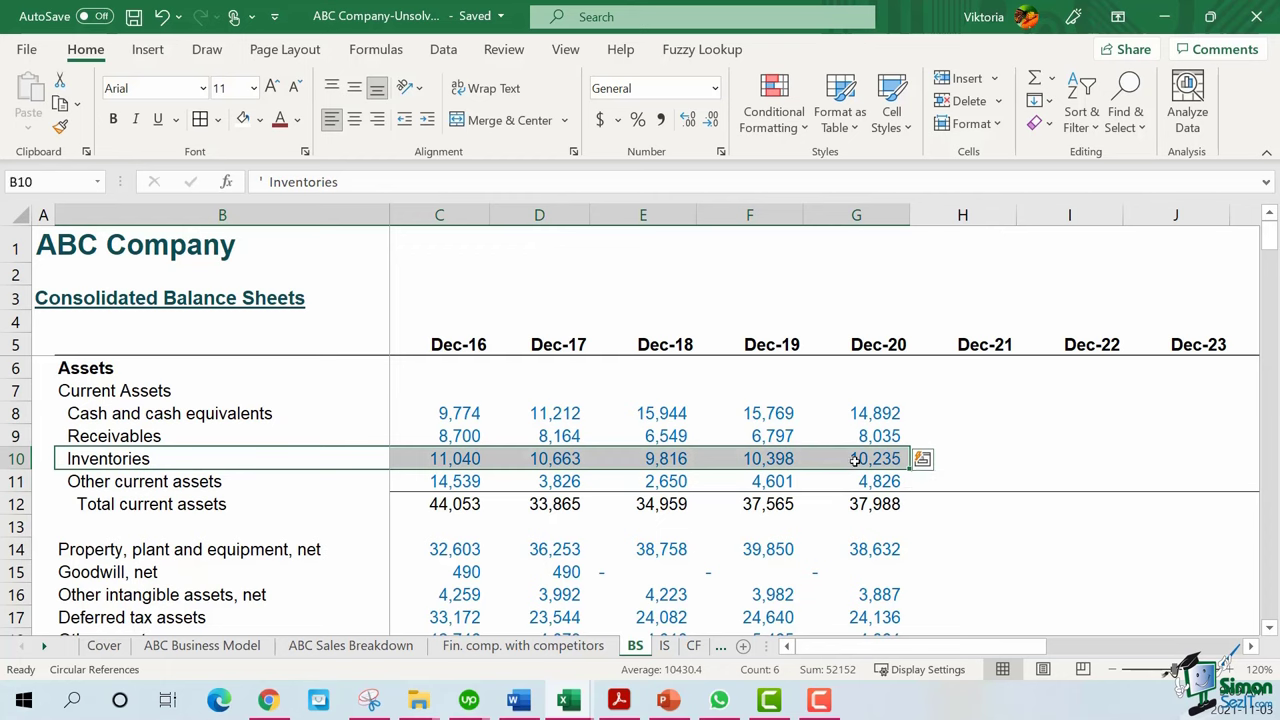
drag(248, 481, 856, 487)
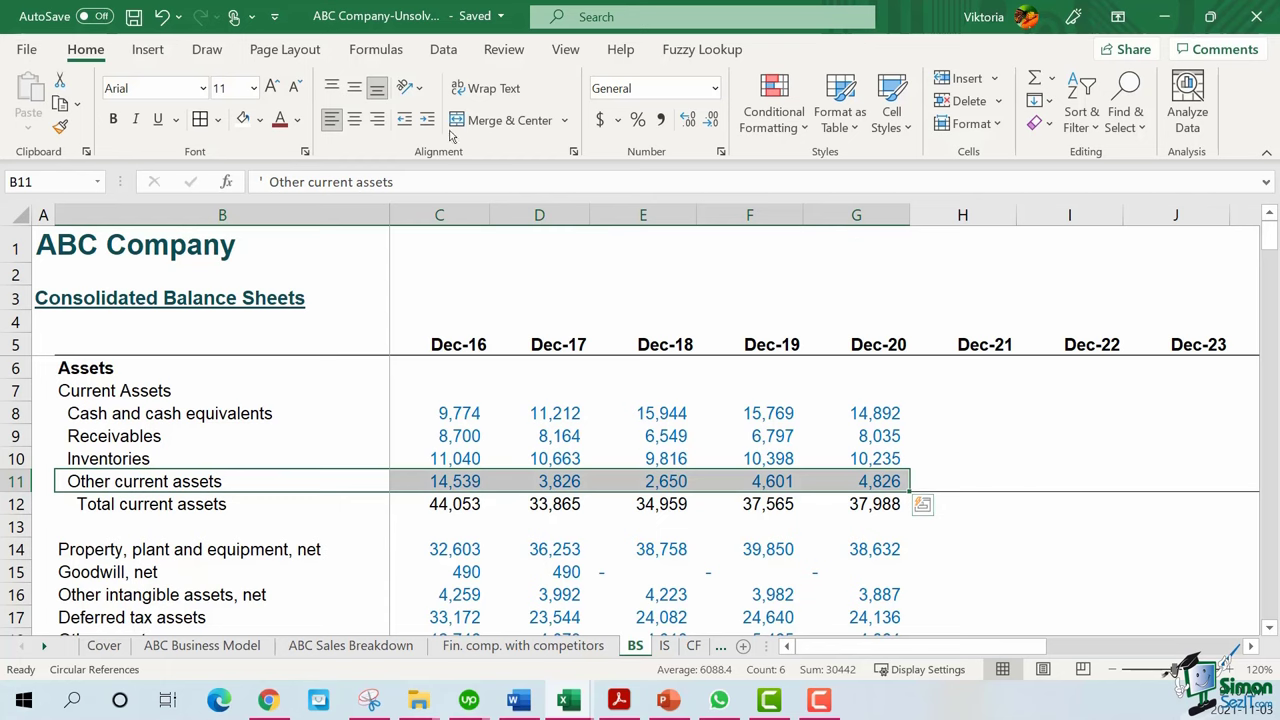
drag(150, 413, 856, 481)
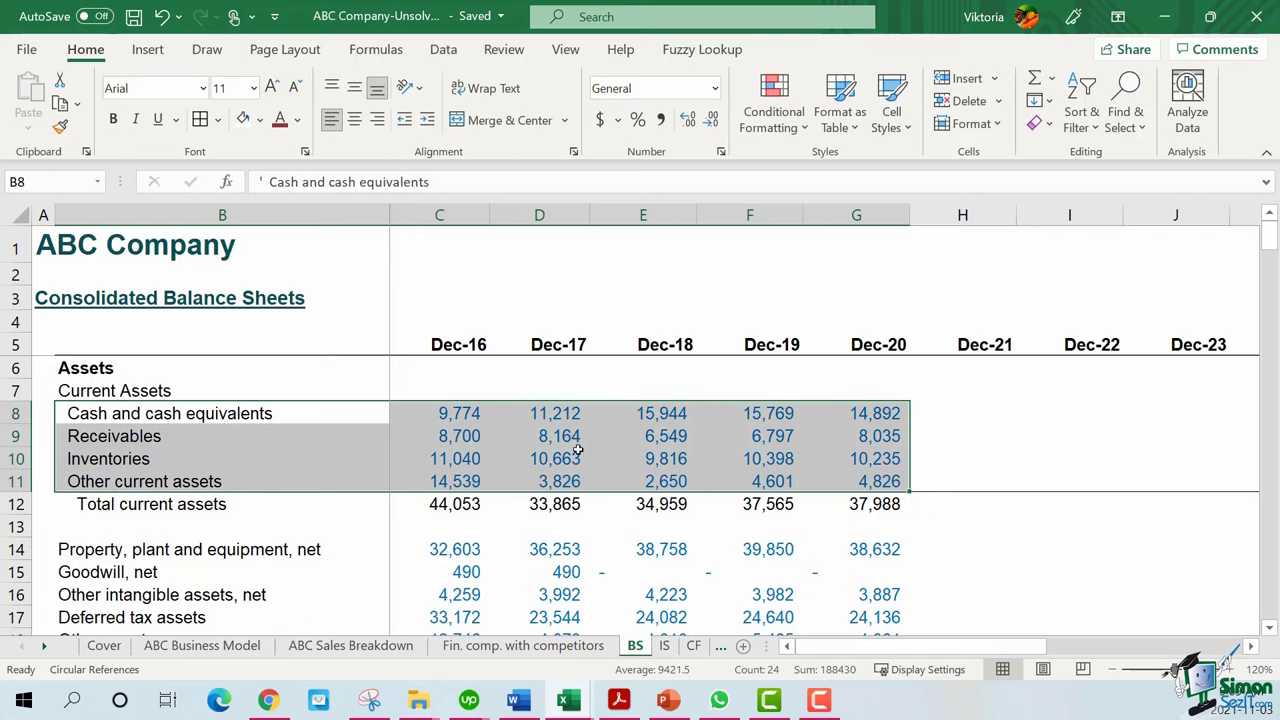
Examine the non-current assets block in rows 14 to 18, focusing on Property, plant and equipment, net
scroll(586, 457, down, 2)
drag(150, 413, 856, 504)
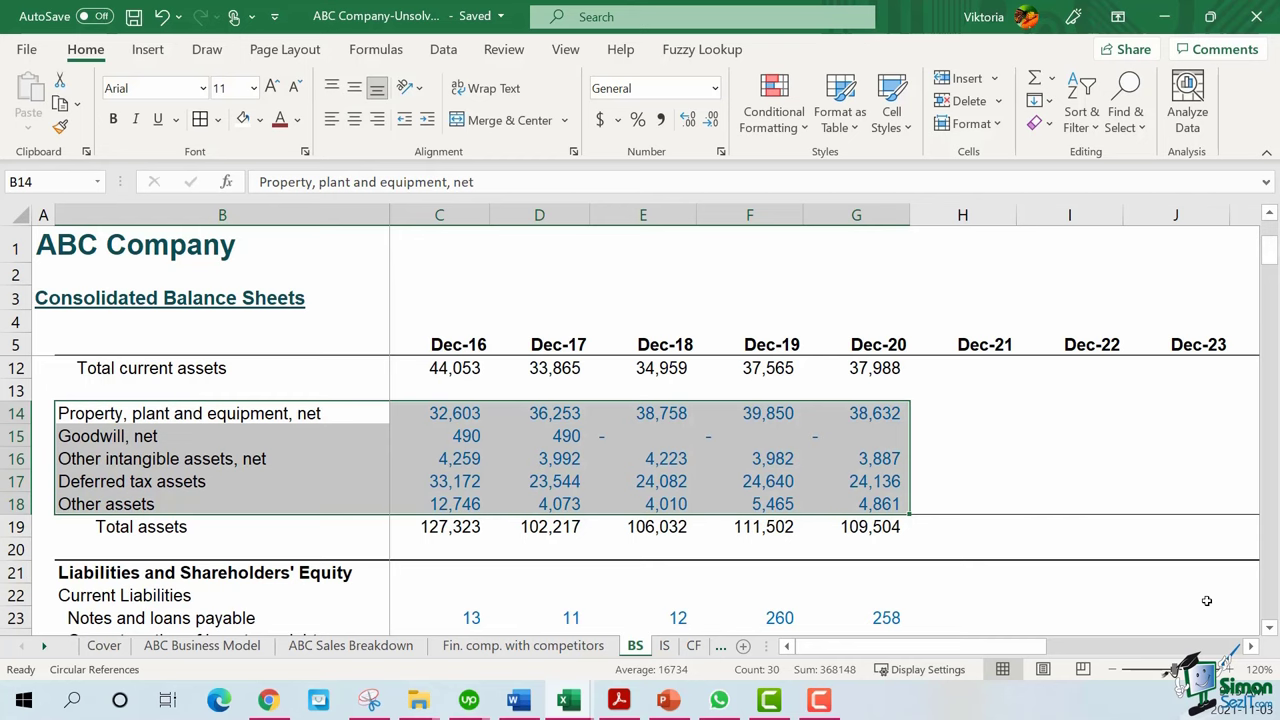
click(1026, 437)
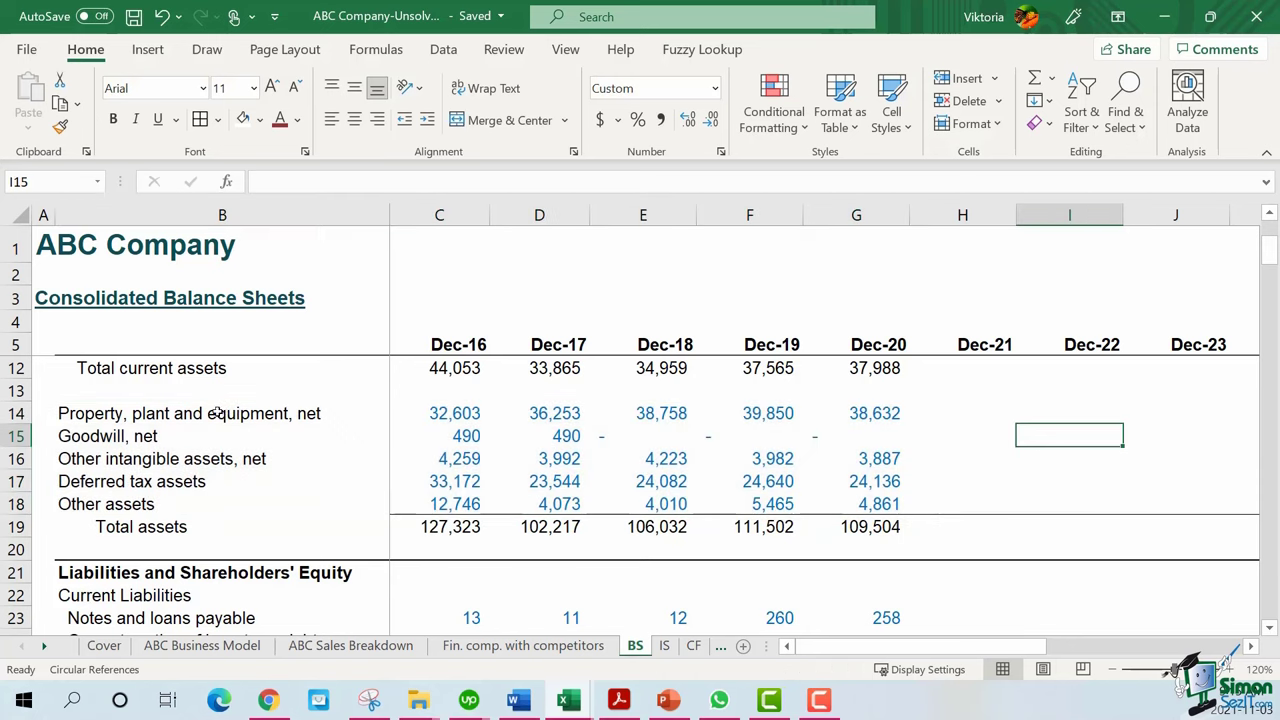
click(360, 409)
drag(360, 409, 860, 413)
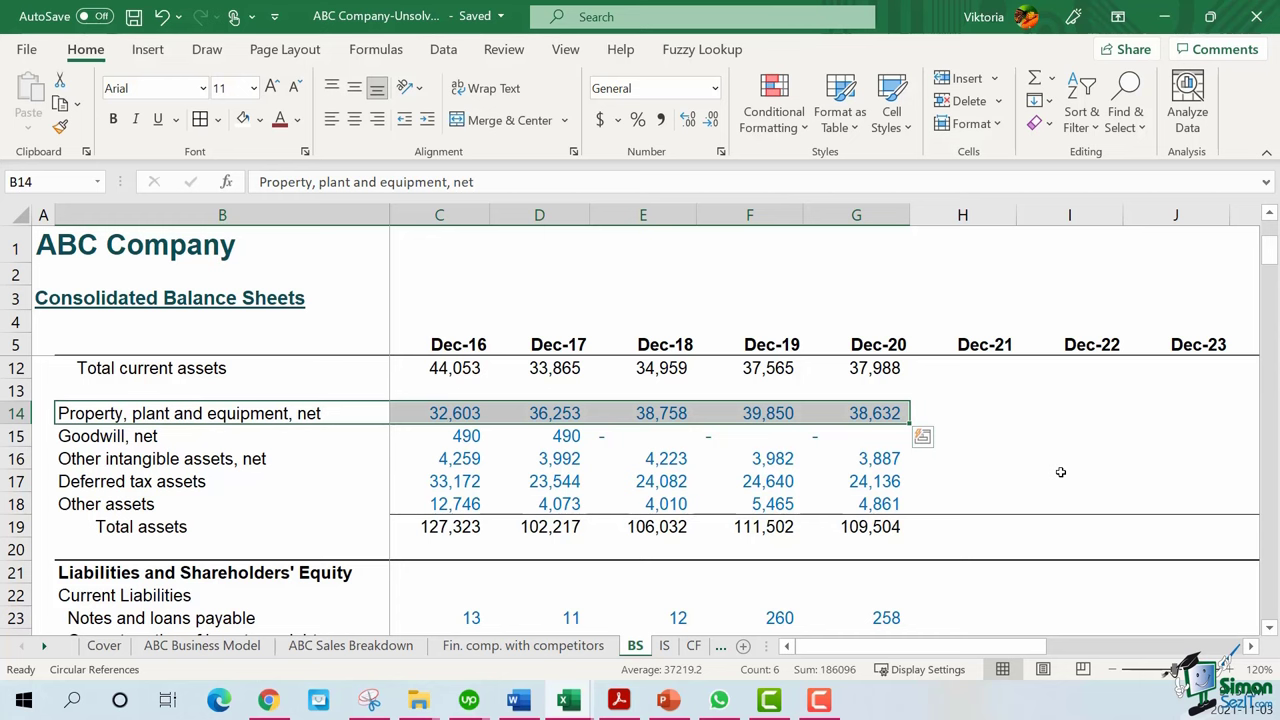
Examine the Goodwill, net and Other intangible assets, net rows for Dec-16 to Dec-20 within the non-current assets
scroll(1061, 472, up, 2)
drag(262, 572, 880, 592)
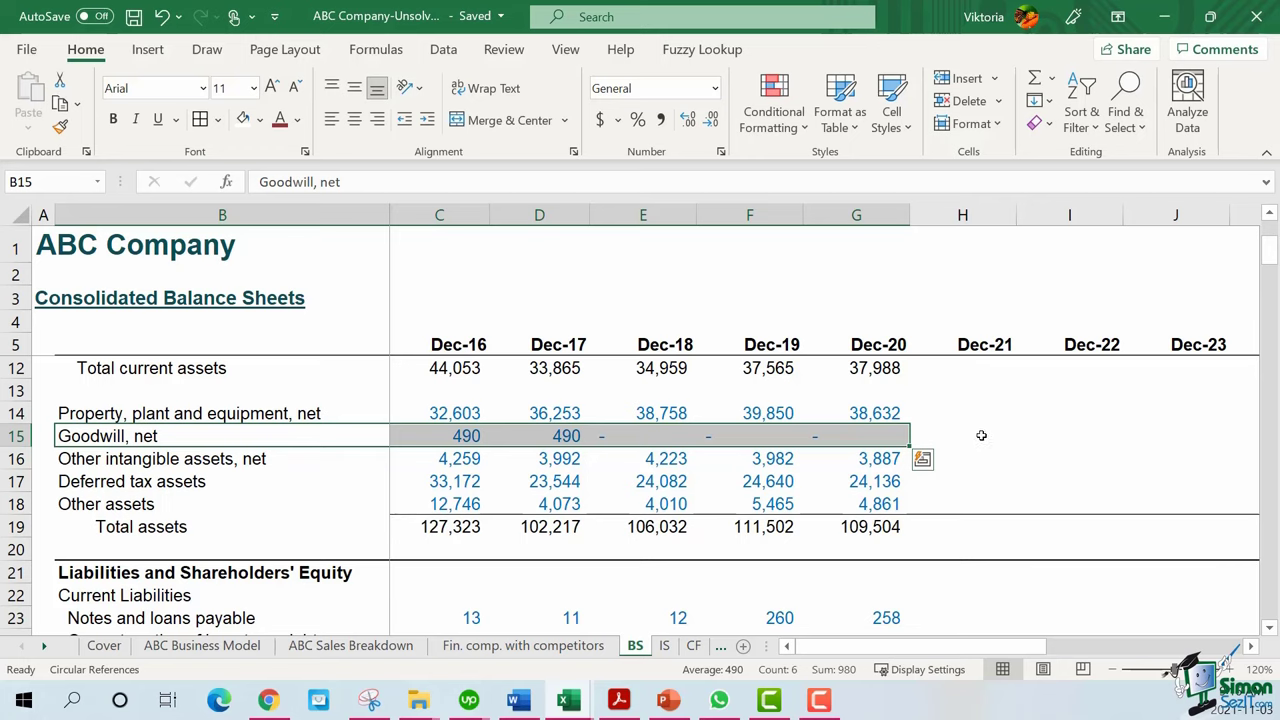
key(Down)
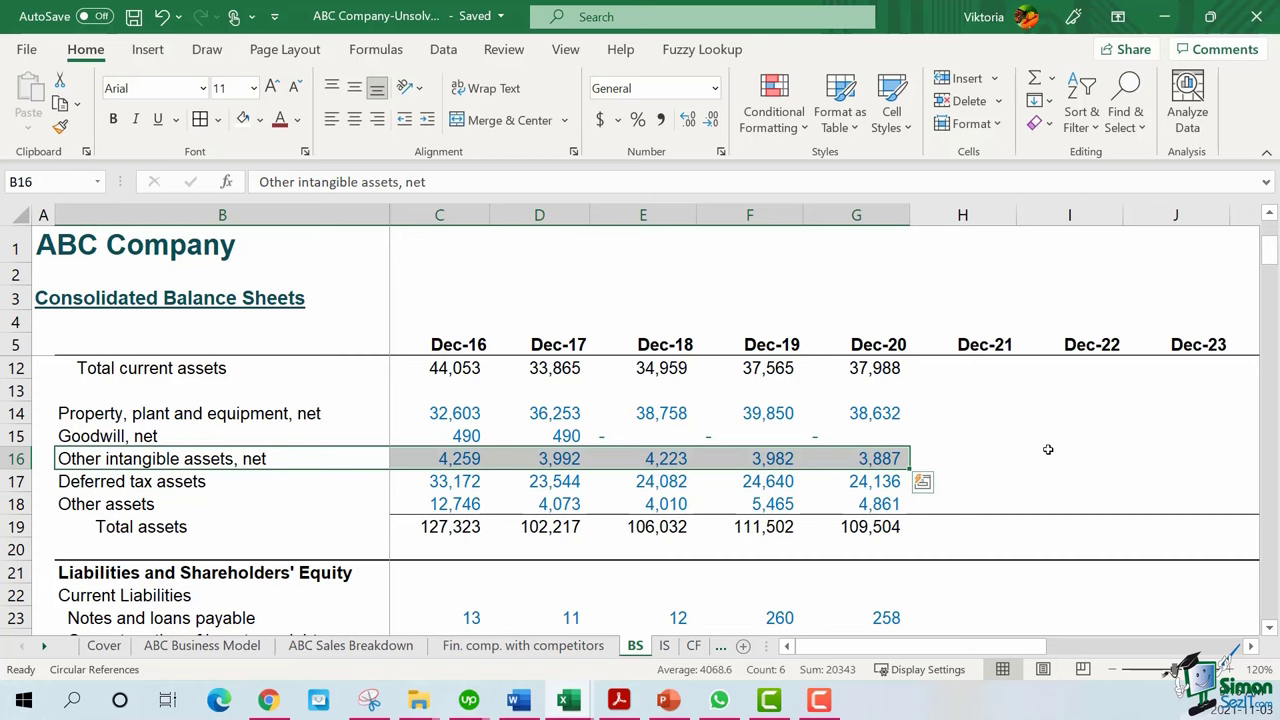
drag(150, 413, 856, 504)
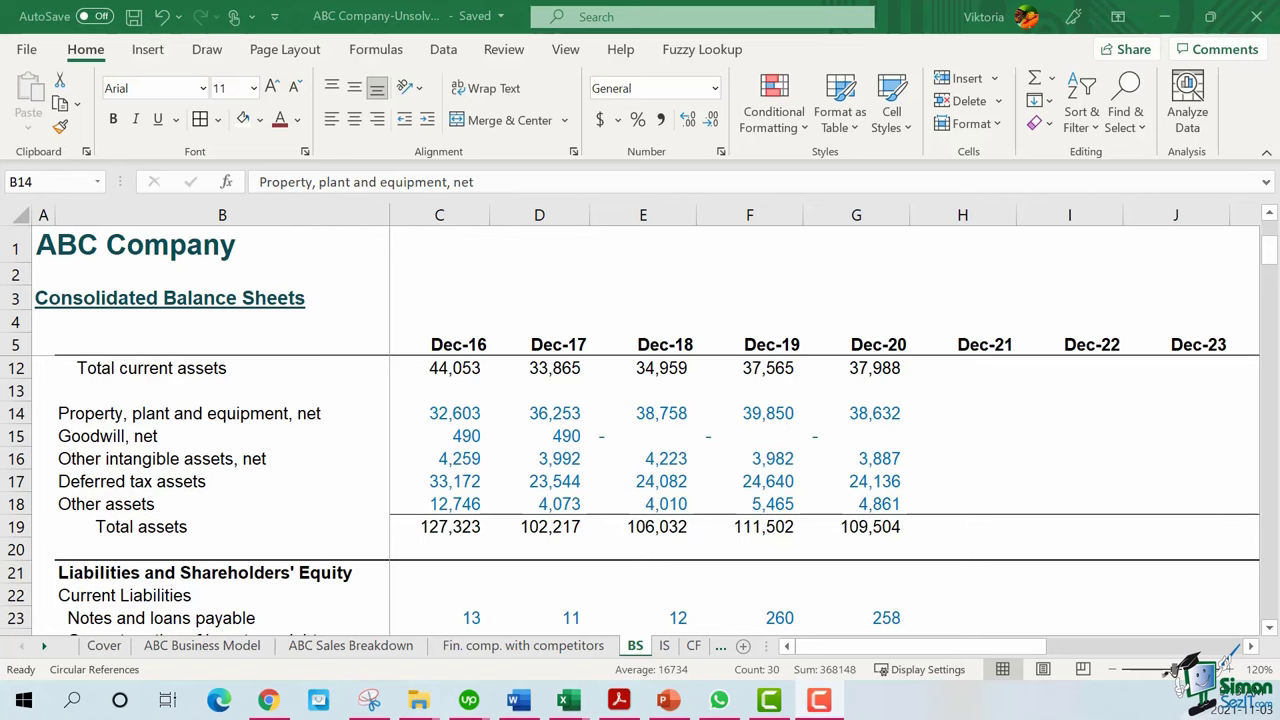
Review the Deferred tax assets, Other assets and Total assets rows for Dec-16 to Dec-20
click(1066, 458)
drag(236, 486, 898, 481)
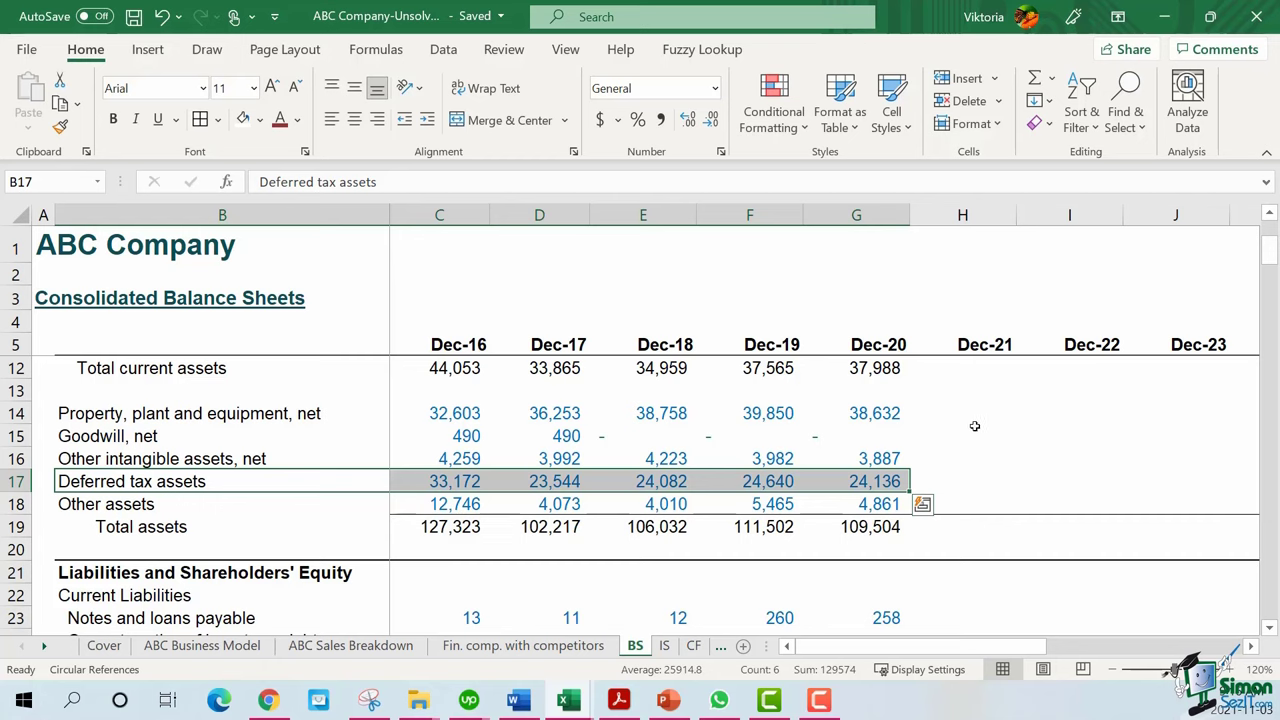
click(972, 422)
drag(165, 507, 895, 505)
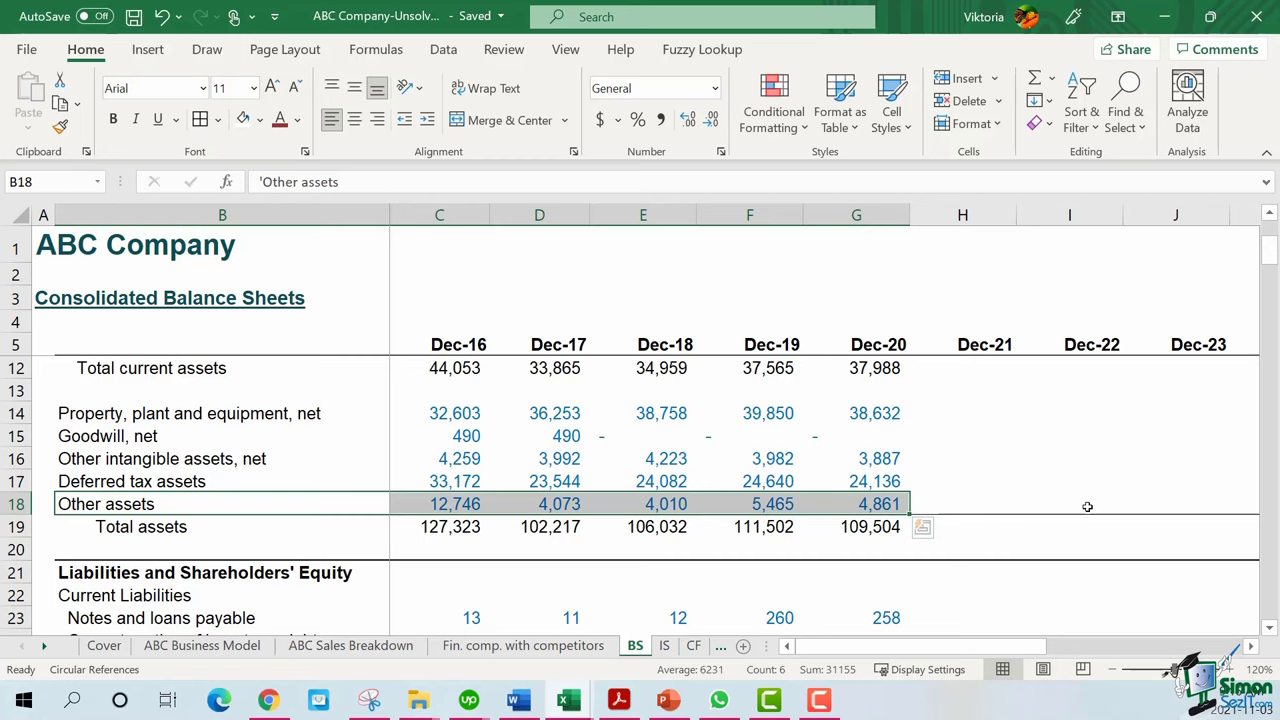
click(1087, 507)
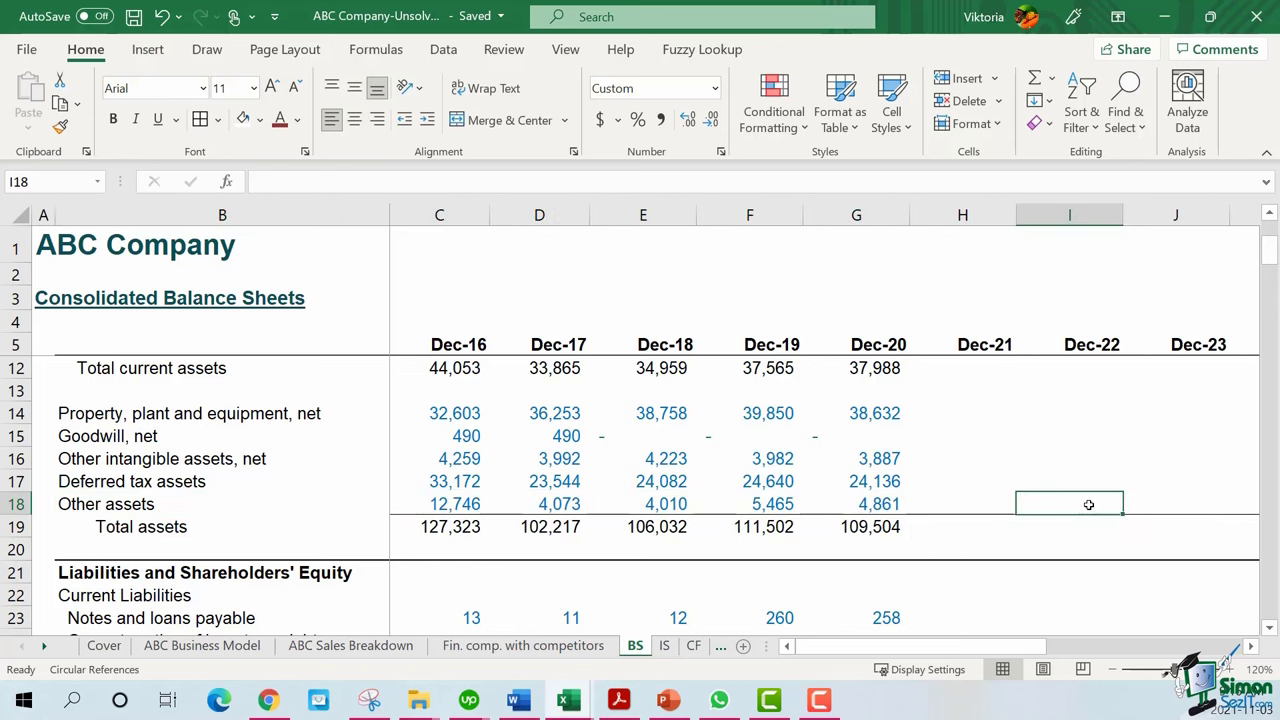
drag(150, 527, 870, 527)
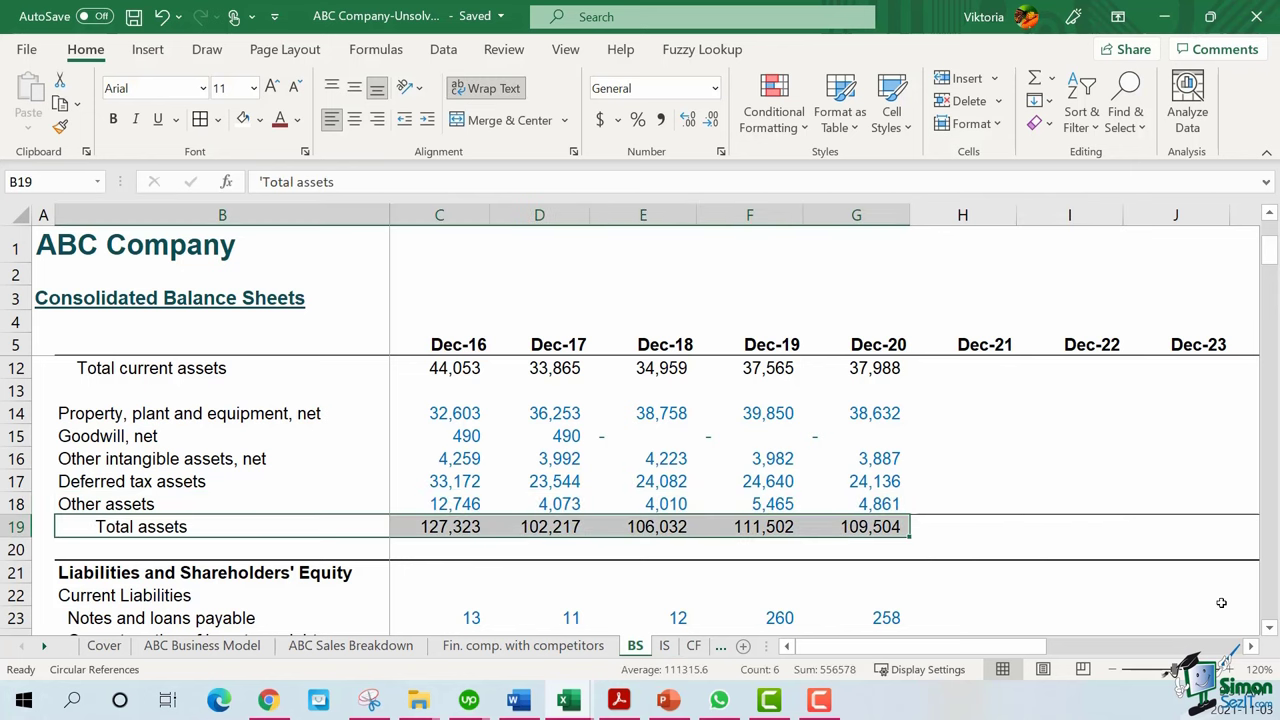
scroll(1221, 602, up, 1)
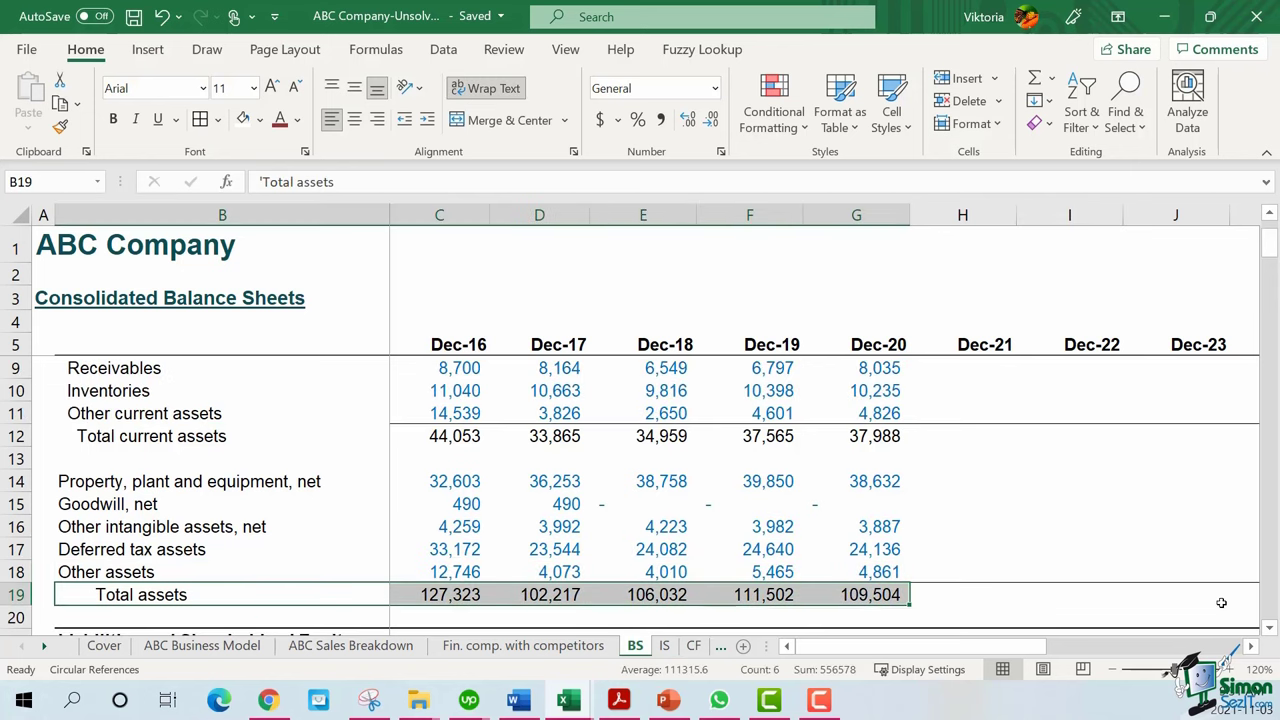
Examine the Current Liabilities block in B22:B28 and its Notes and loans payable row for Dec-16 to Dec-20
key(Down)
key(Down)
key(Down)
scroll(1103, 460, down, 3)
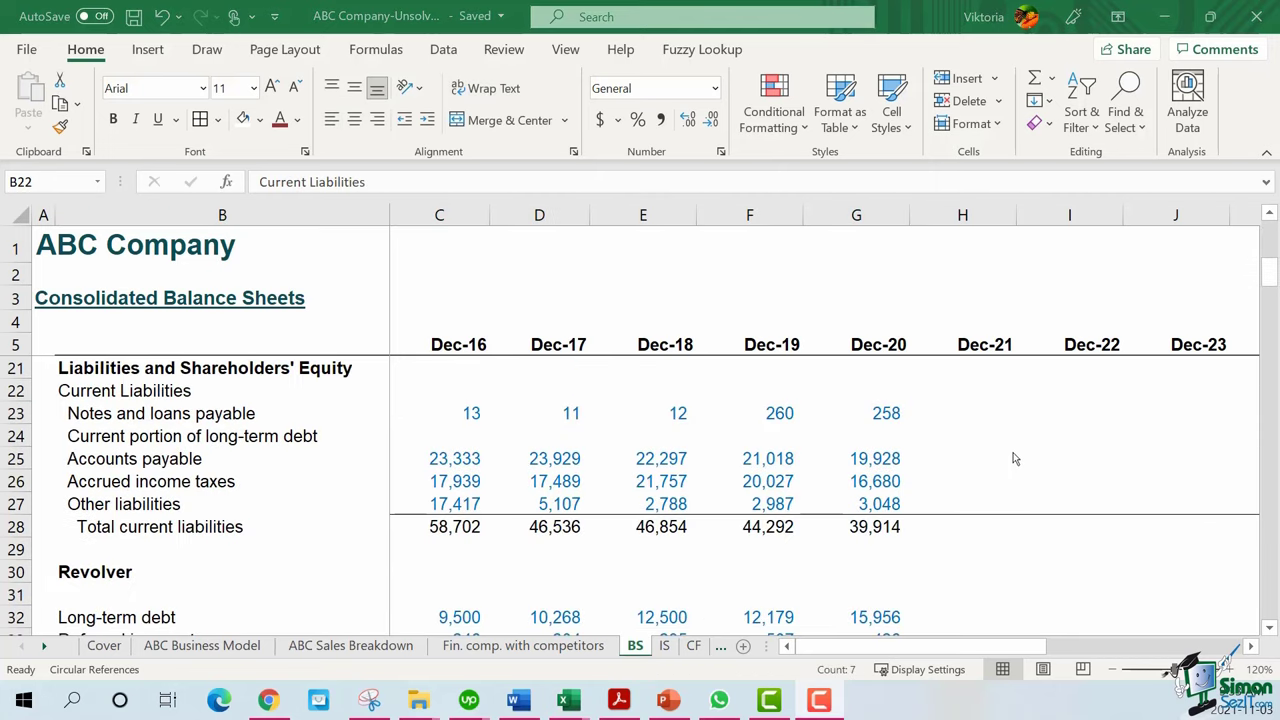
key(ctrl+shift+Down)
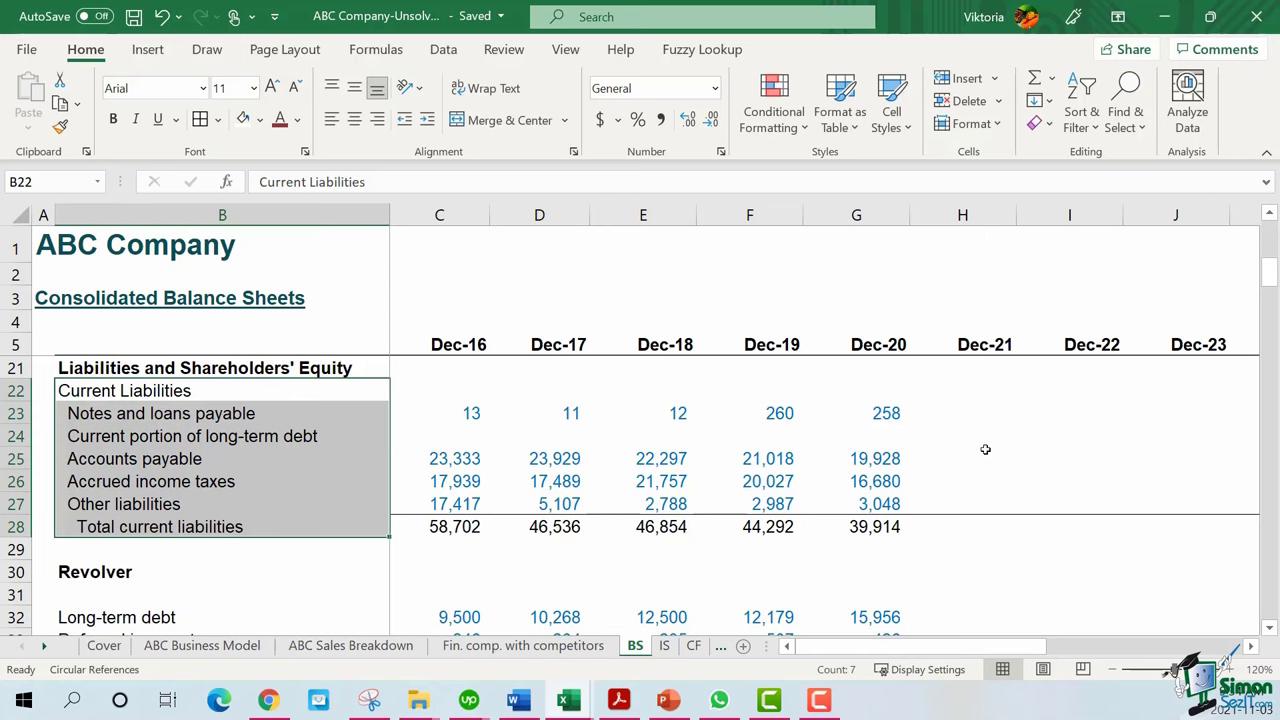
key(Down)
key(ctrl+shift+Right)
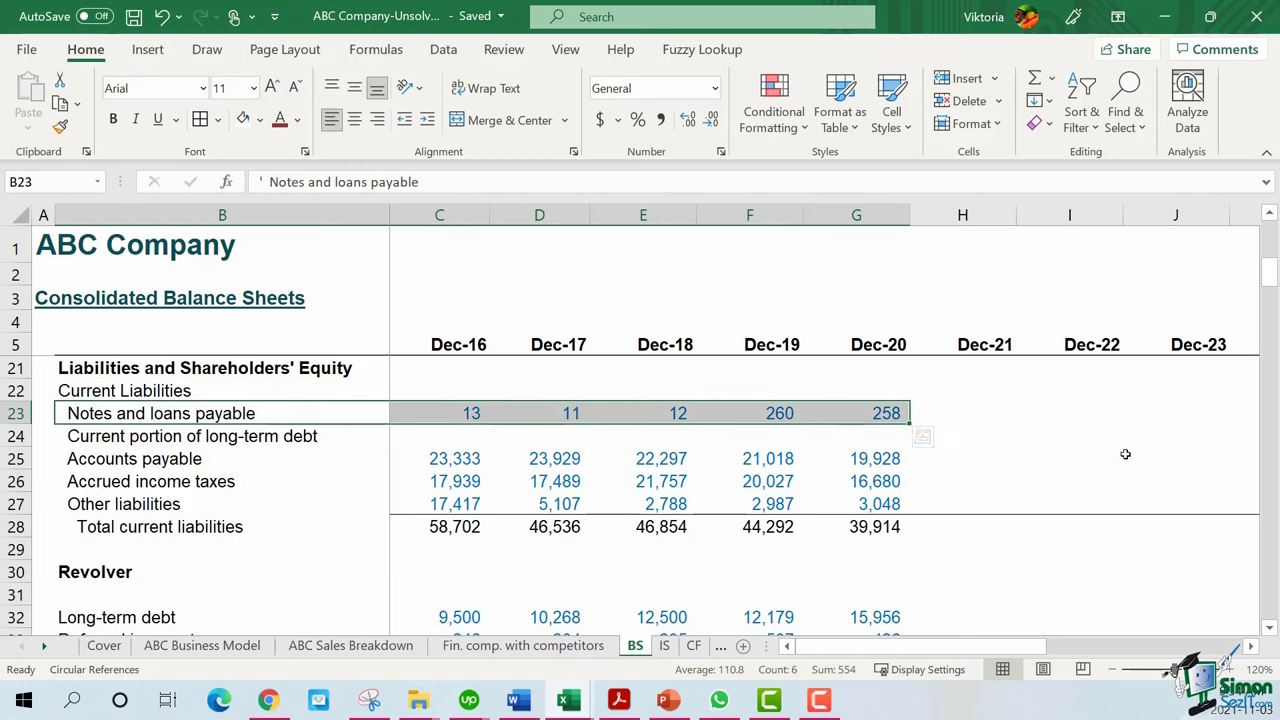
Review the Accounts payable, Accrued income taxes, Other liabilities and Total current liabilities rows for Dec-16 to Dec-20
drag(360, 458, 846, 467)
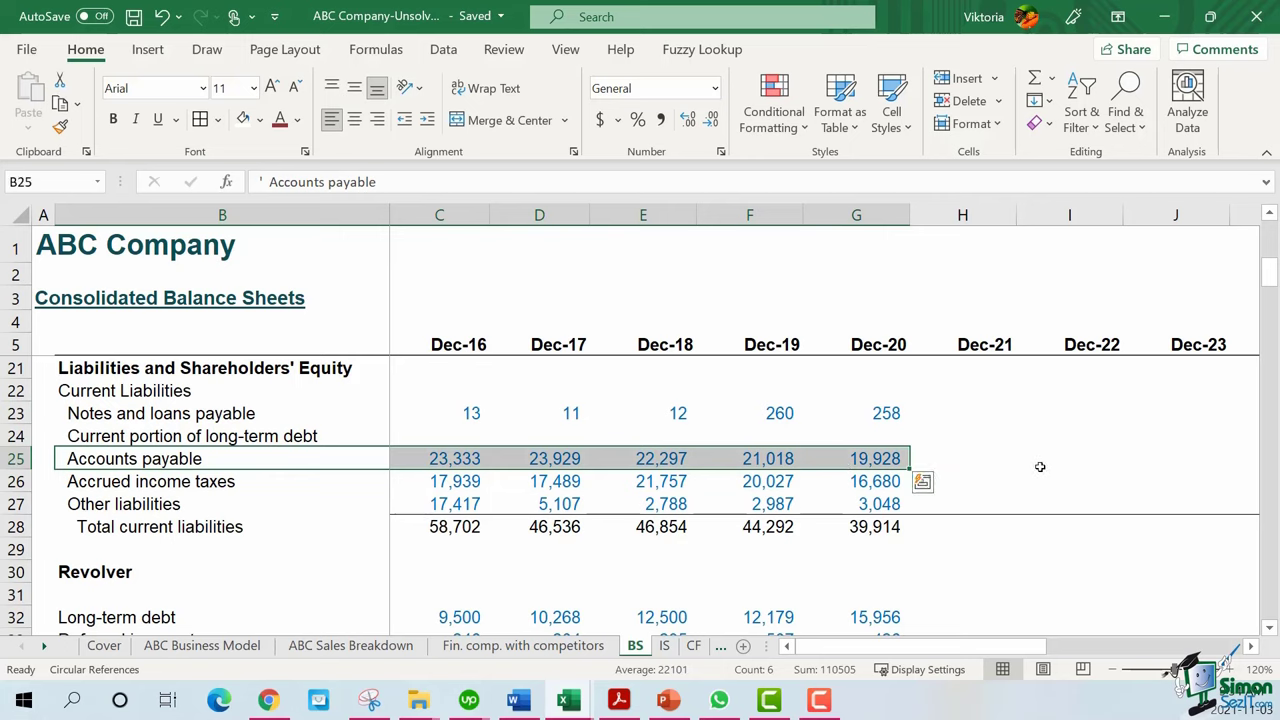
drag(360, 481, 860, 483)
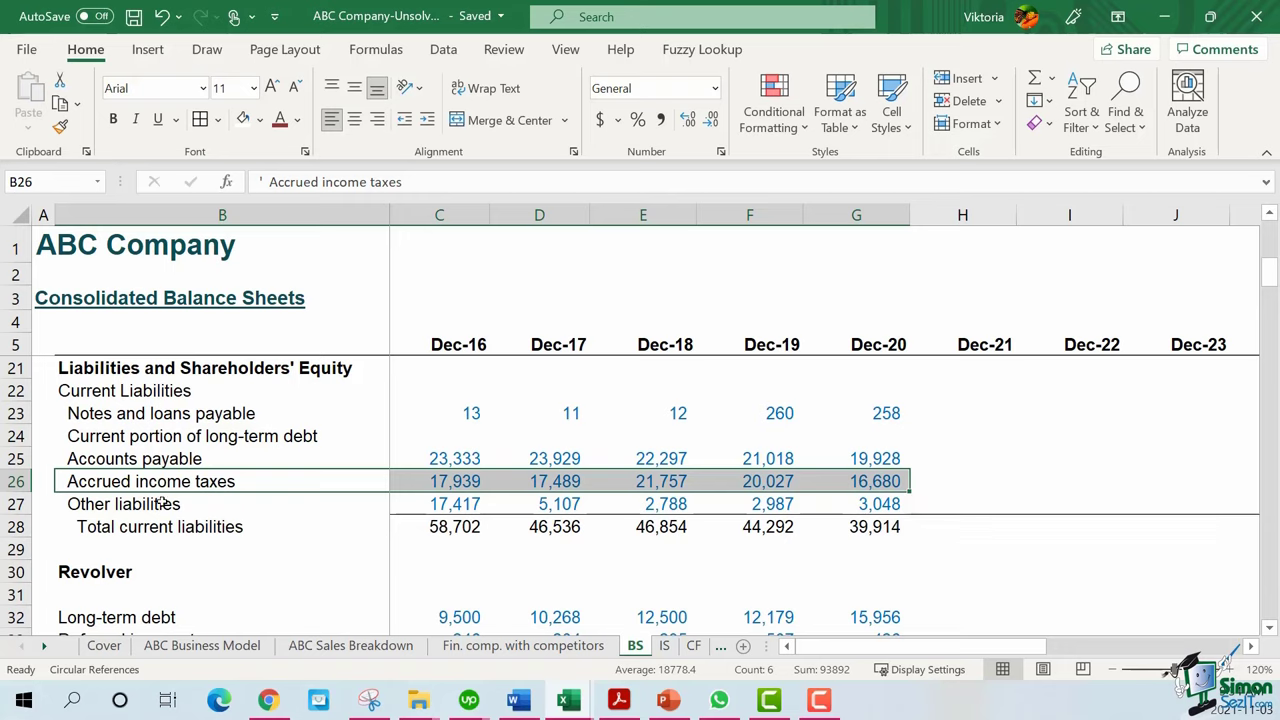
drag(163, 506, 858, 500)
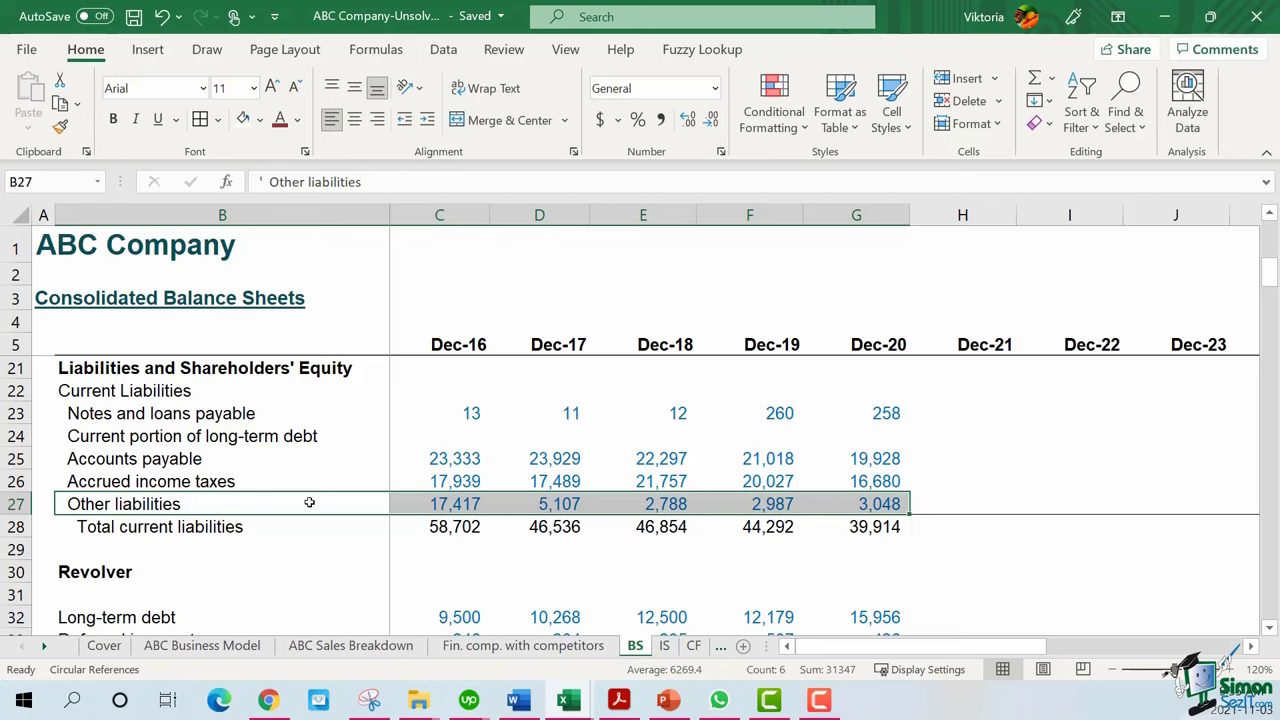
drag(145, 527, 858, 527)
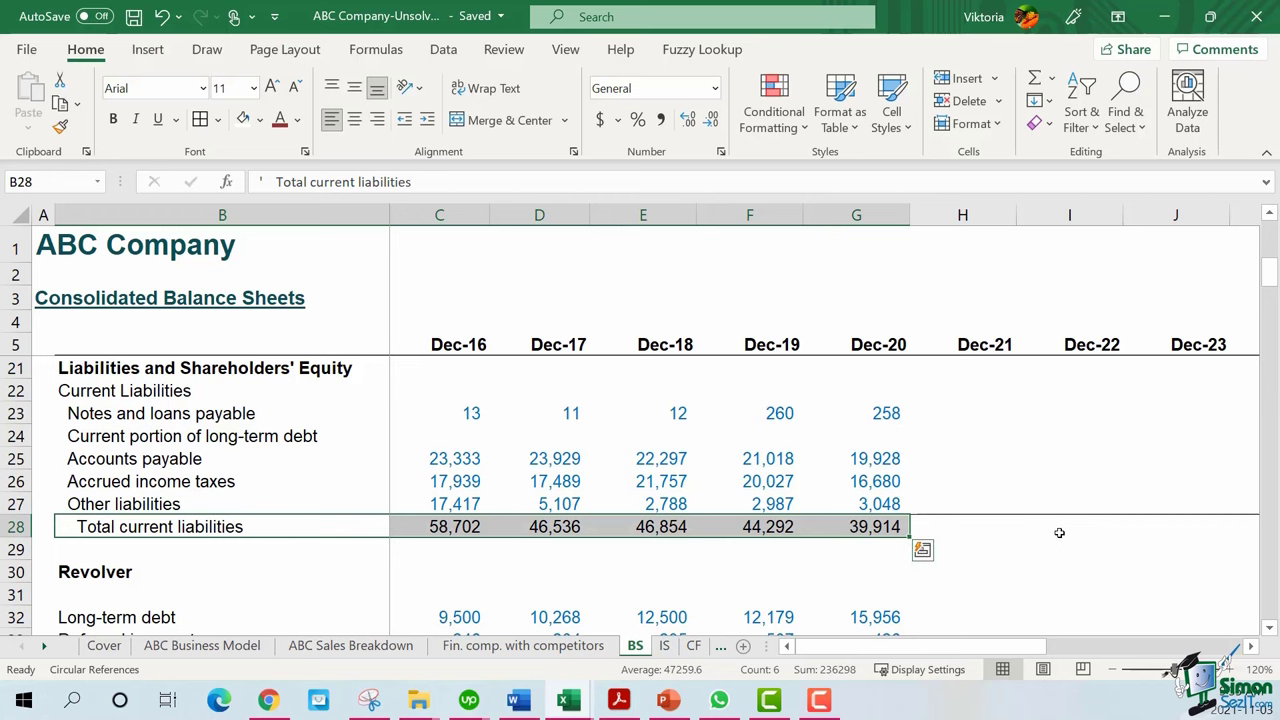
Examine Long-term debt, Deferred income taxes and Other liabilities, and how they add to current liabilities in the Total liabilities row
scroll(1060, 530, down, 2)
drag(150, 481, 870, 481)
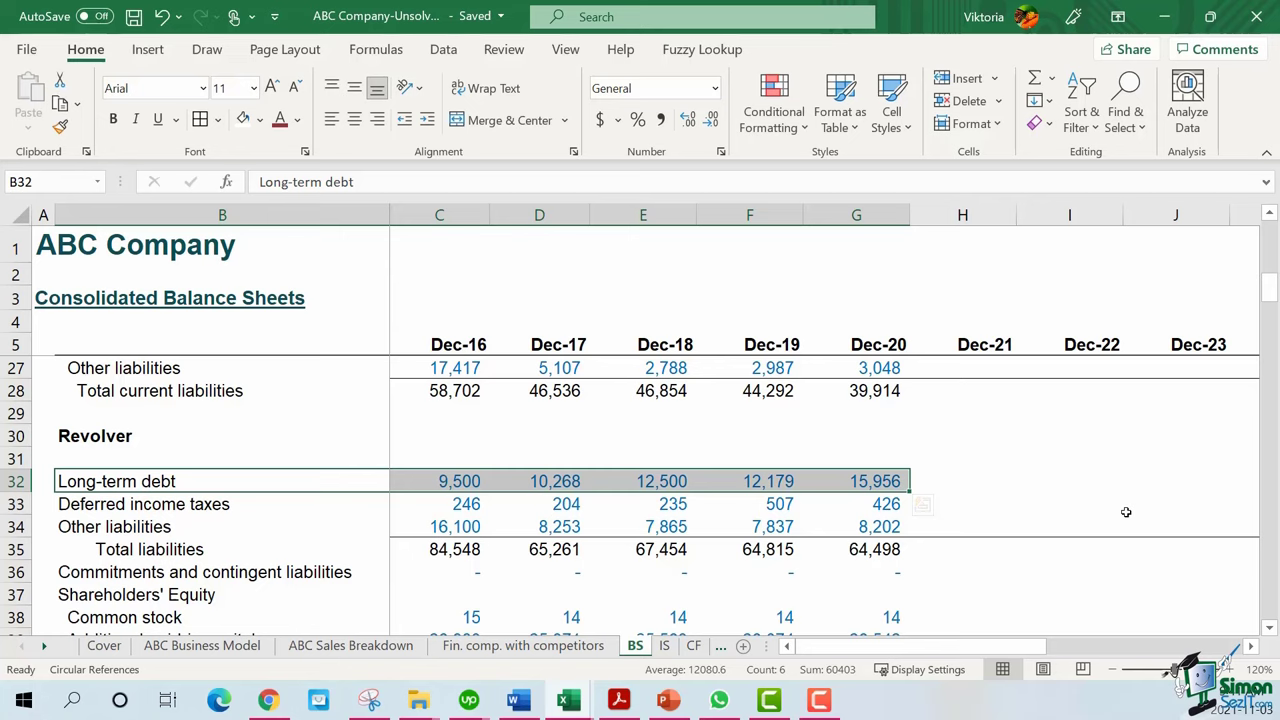
drag(182, 510, 851, 505)
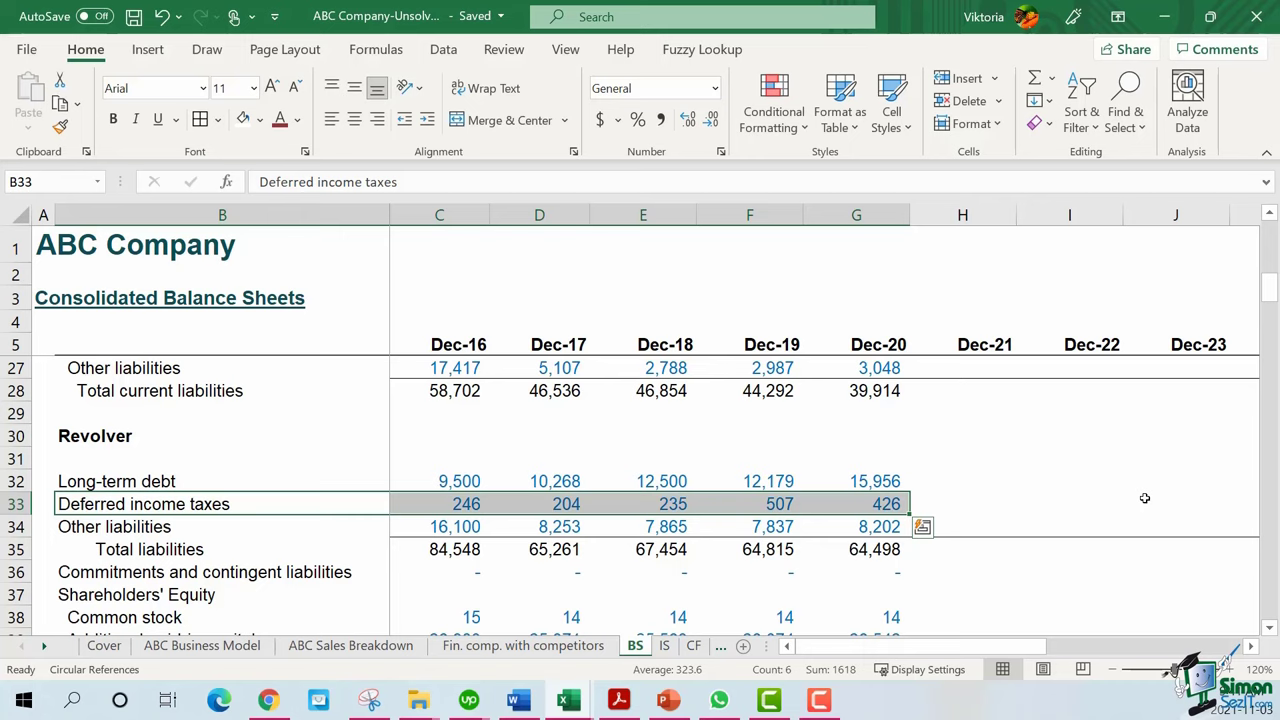
drag(380, 526, 844, 526)
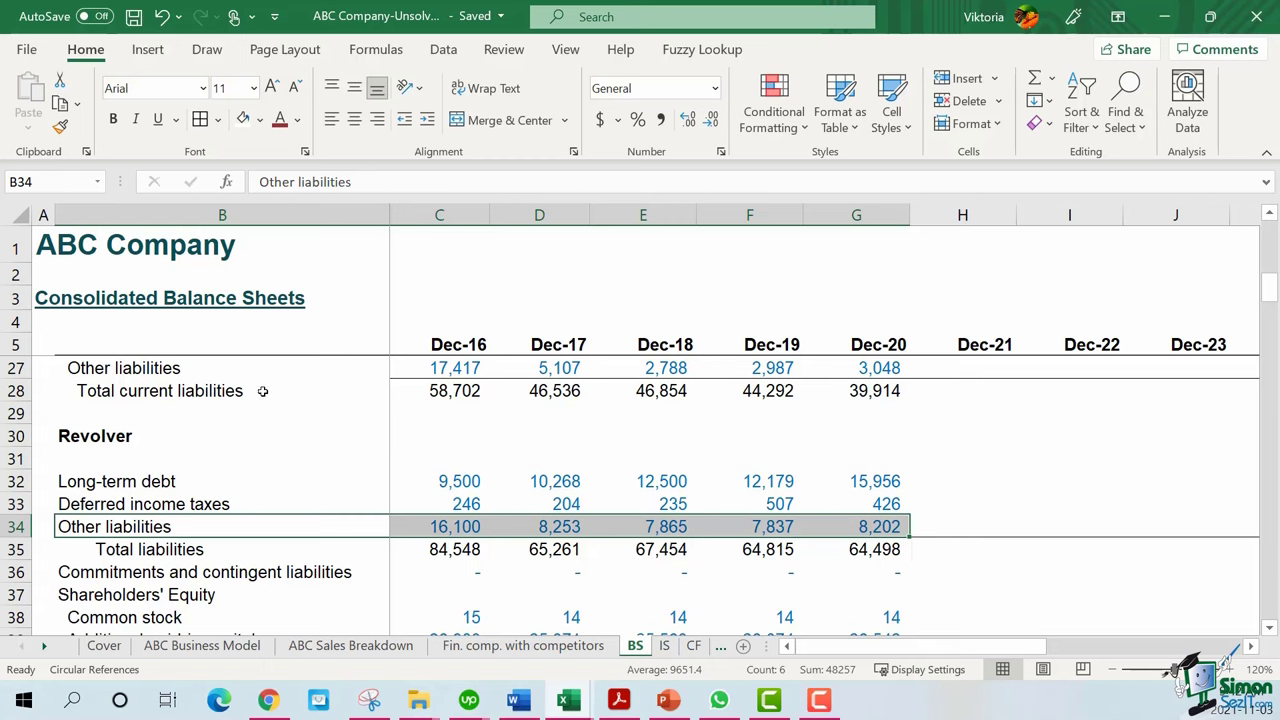
drag(255, 392, 840, 391)
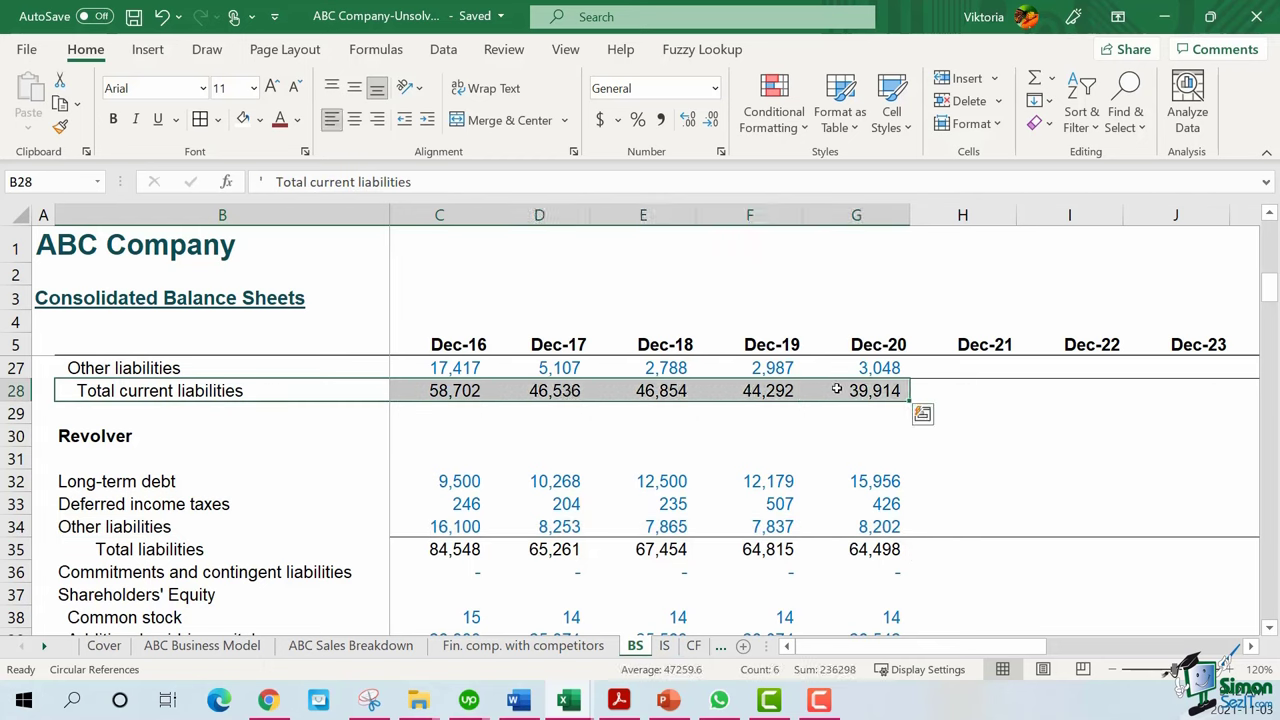
drag(268, 483, 856, 528)
click(834, 549)
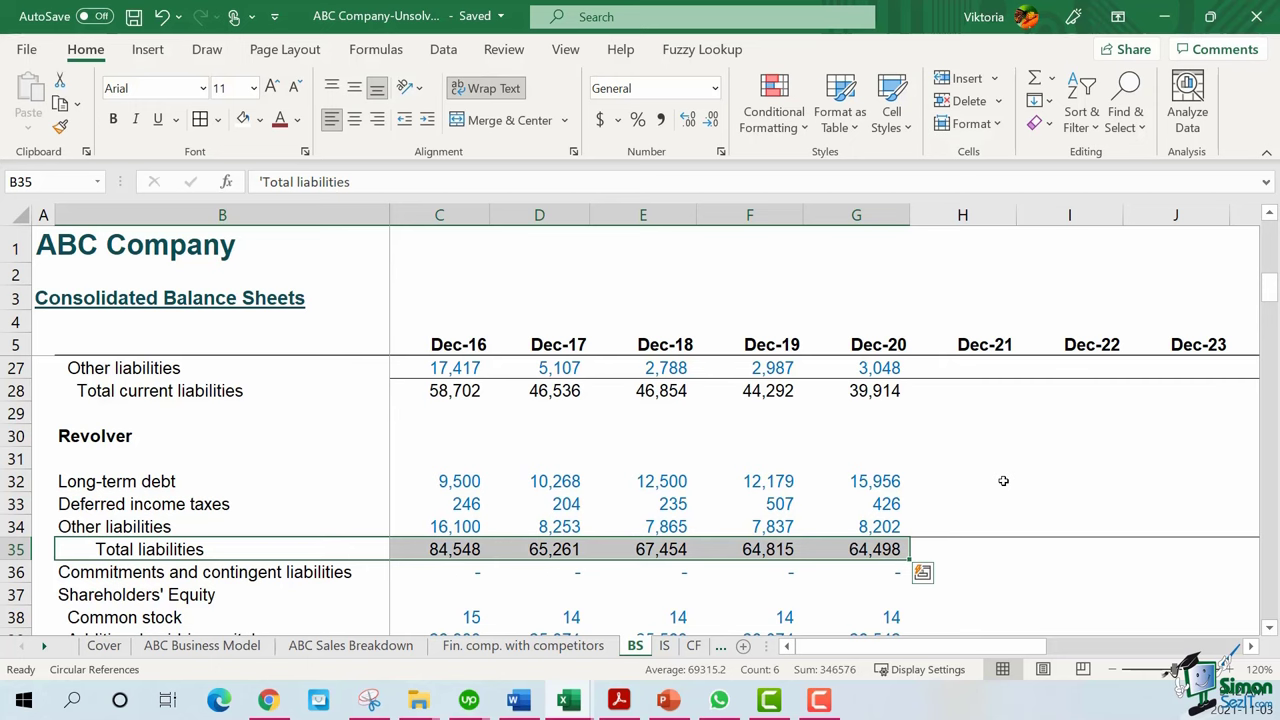
Examine the Shareholders' Equity section, starting with the Common stock and Additional paid-in capital rows for Dec-16 to Dec-20
scroll(1003, 481, down, 3)
key(shift+space)
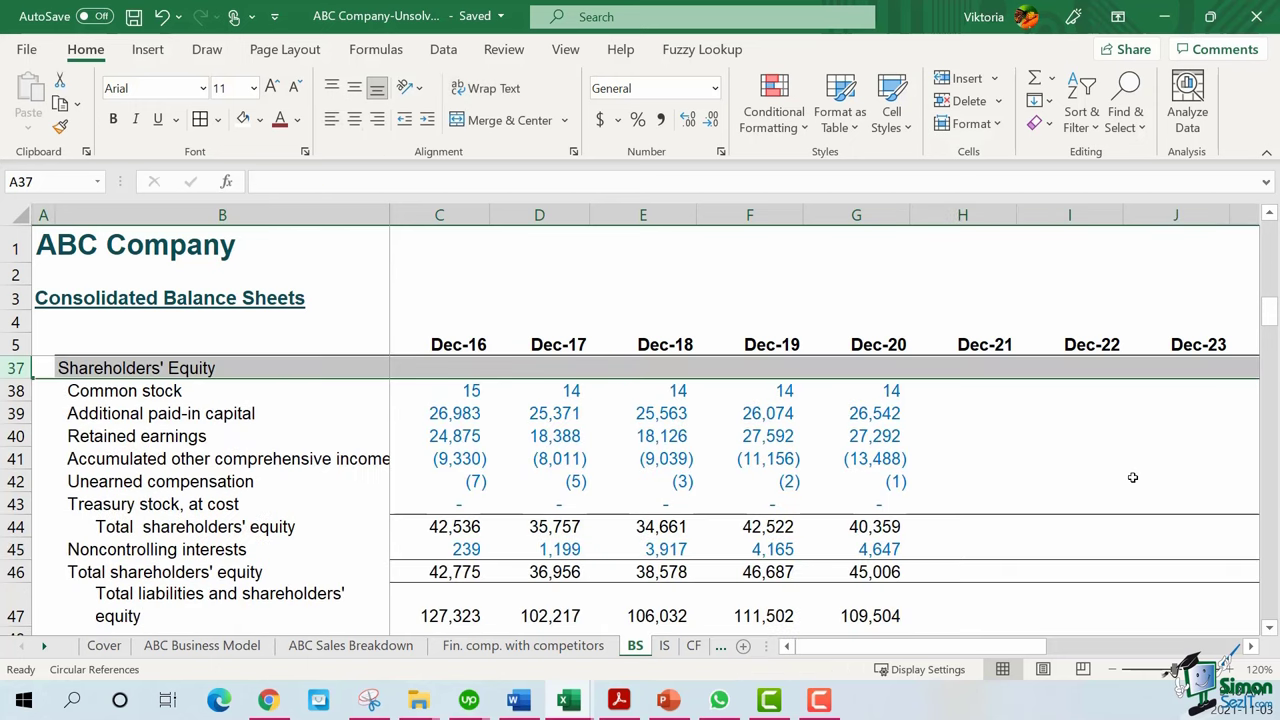
click(1133, 478)
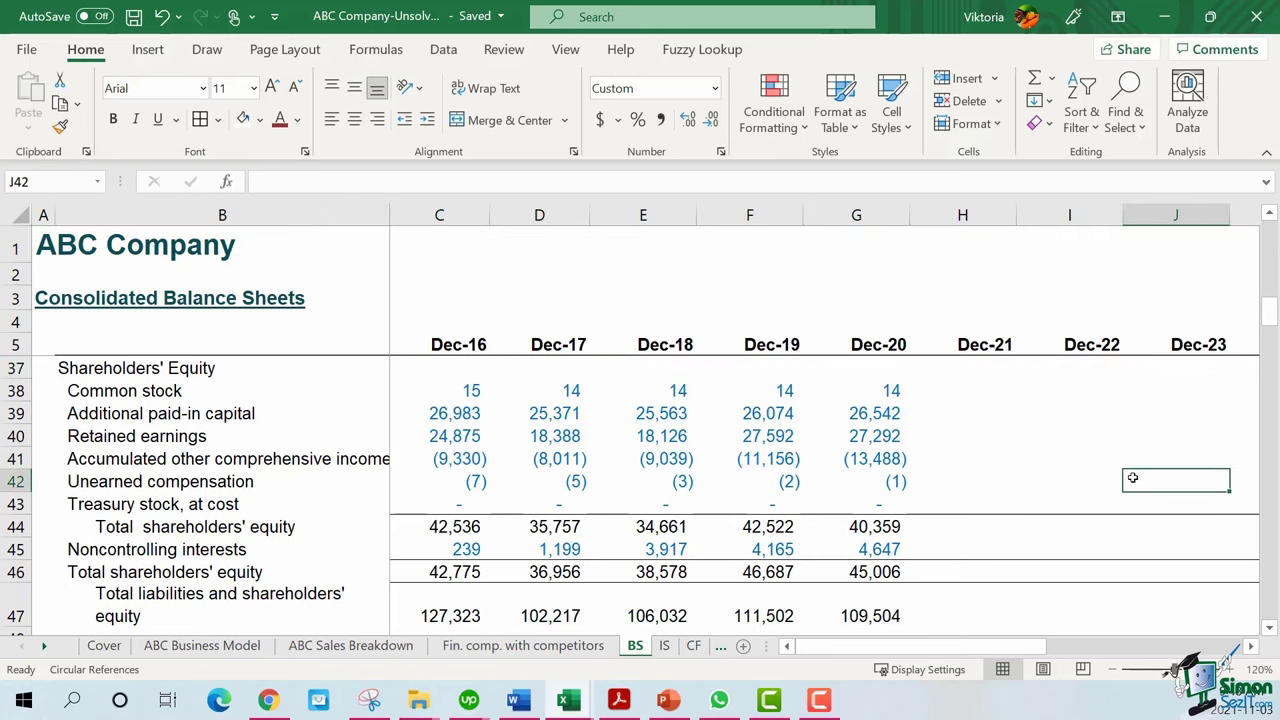
click(309, 398)
drag(309, 398, 857, 400)
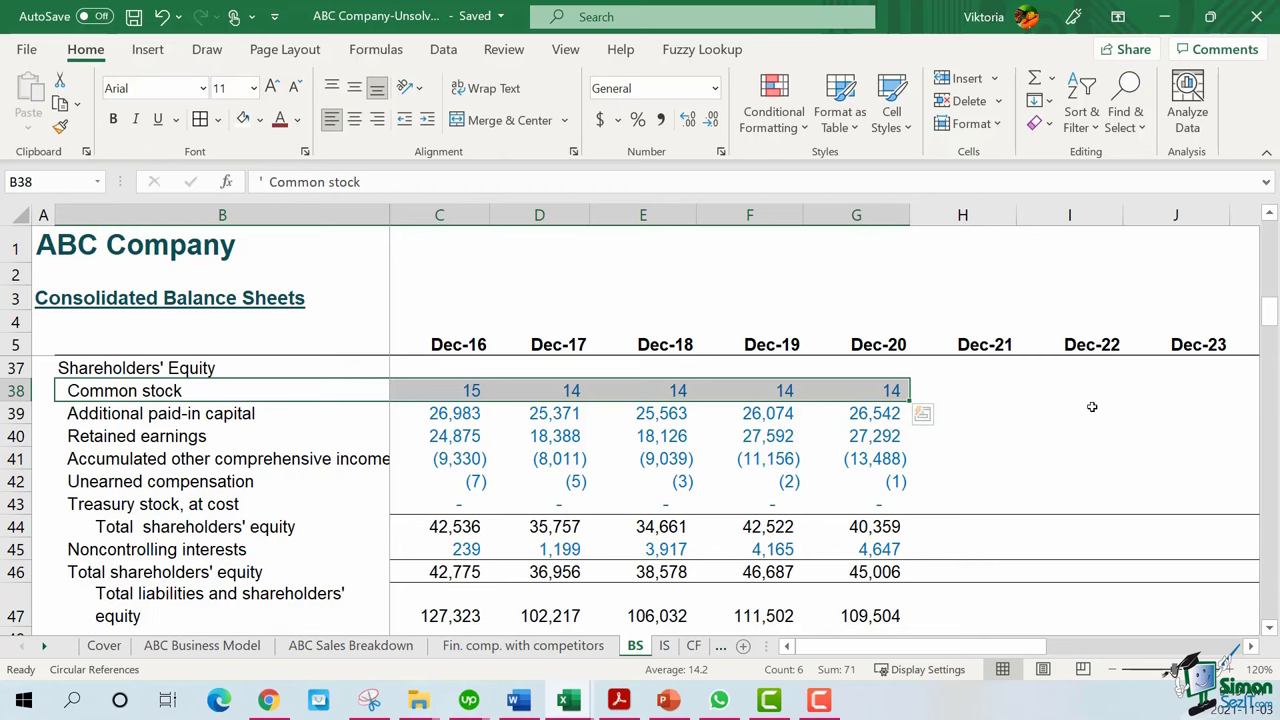
click(239, 416)
drag(239, 416, 856, 417)
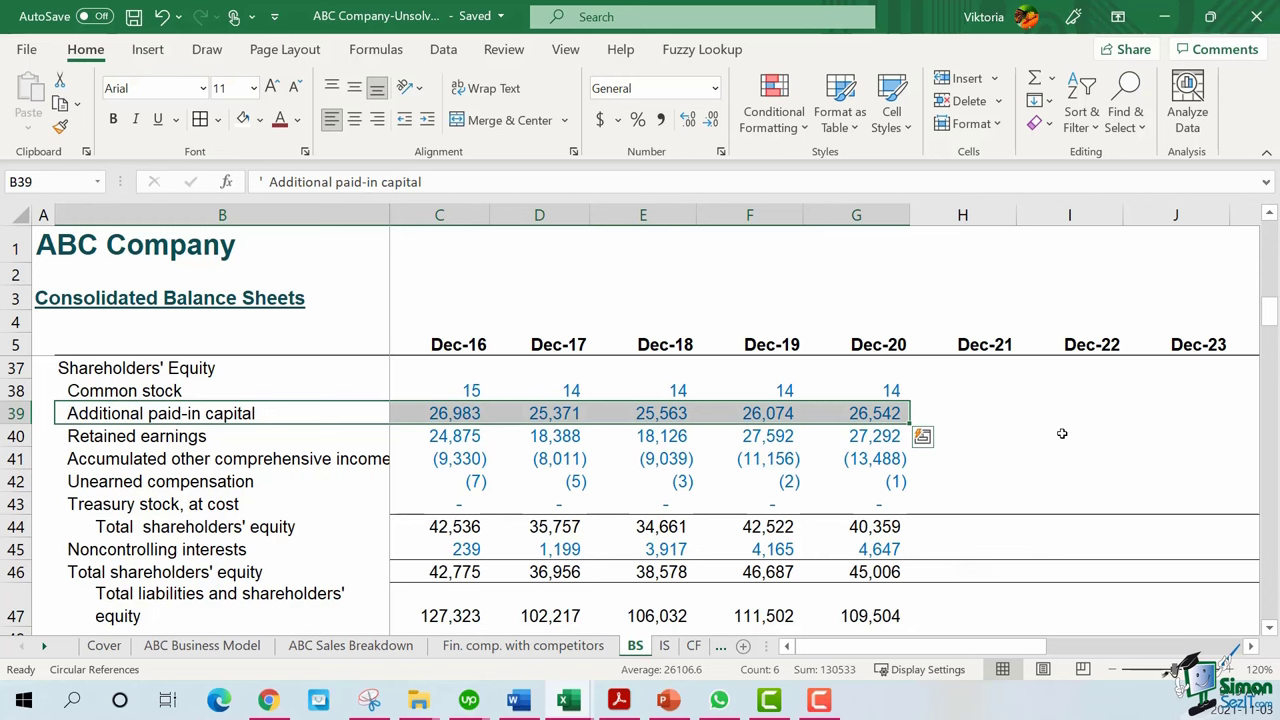
Review the Retained earnings and Accumulated other comprehensive income (loss) rows for Dec-16 to Dec-20
drag(238, 440, 834, 430)
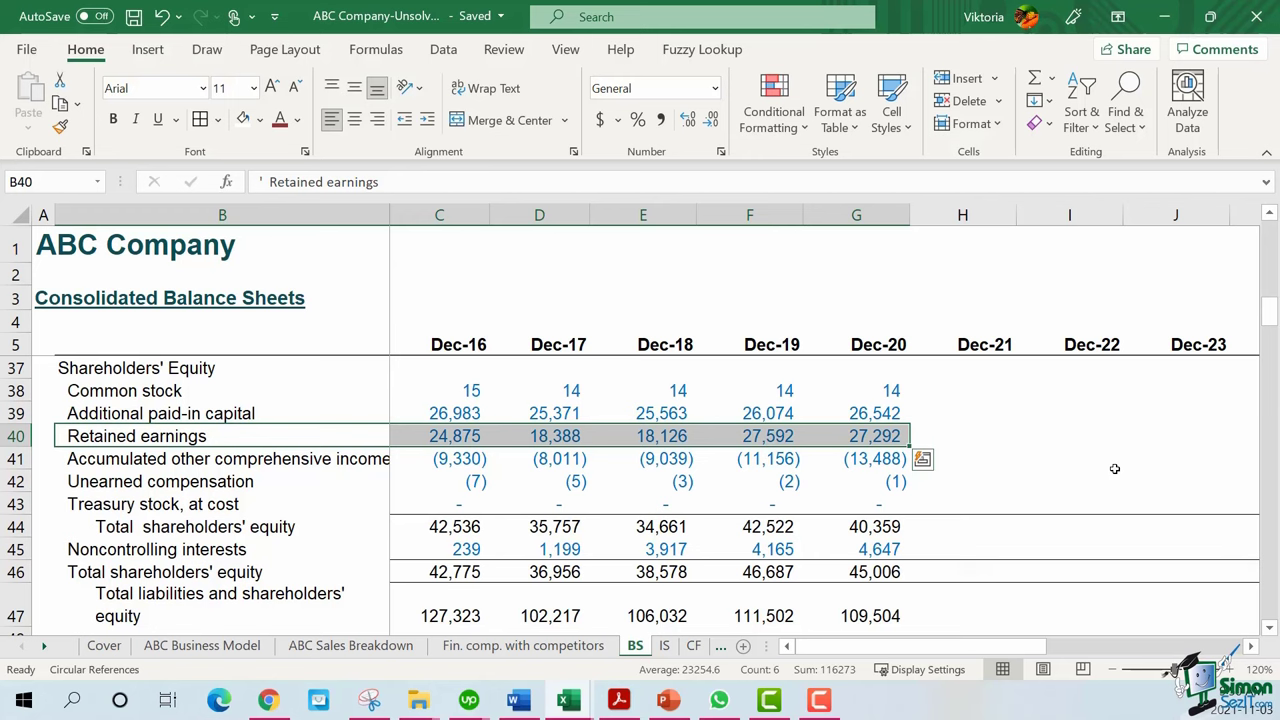
key(Down)
key(shift+Right)
key(shift+Right)
key(shift+Right)
key(shift+Right)
key(shift+Right)
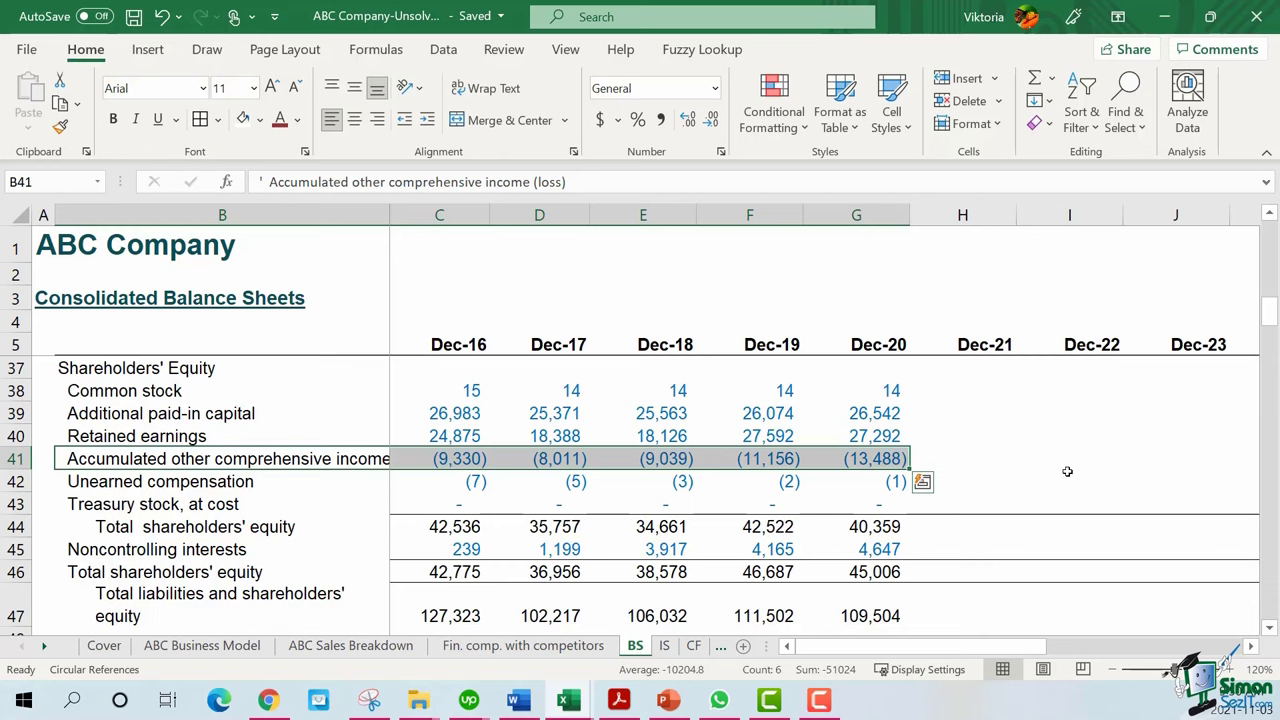
Review Unearned compensation, the equity lines that form Total shareholders' equity, and the Noncontrolling interests row
key(Down)
key(F4)
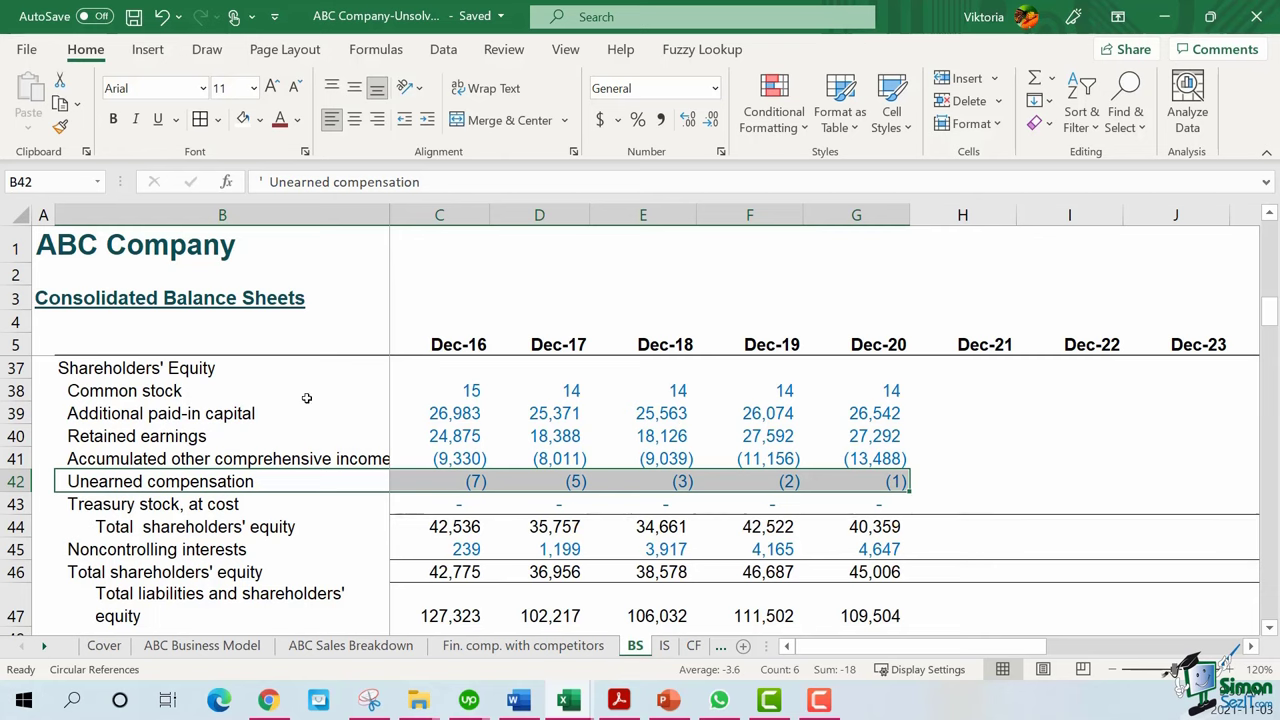
drag(306, 395, 862, 497)
key(ctrl+z)
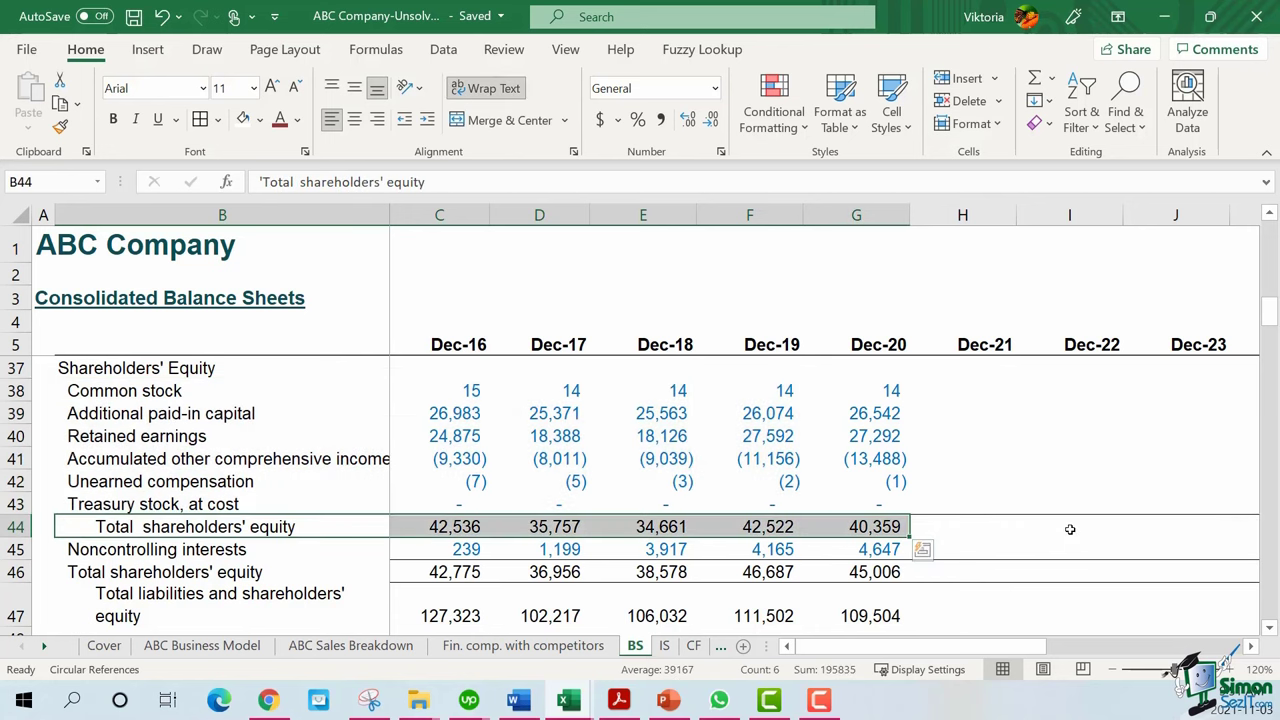
drag(372, 549, 862, 549)
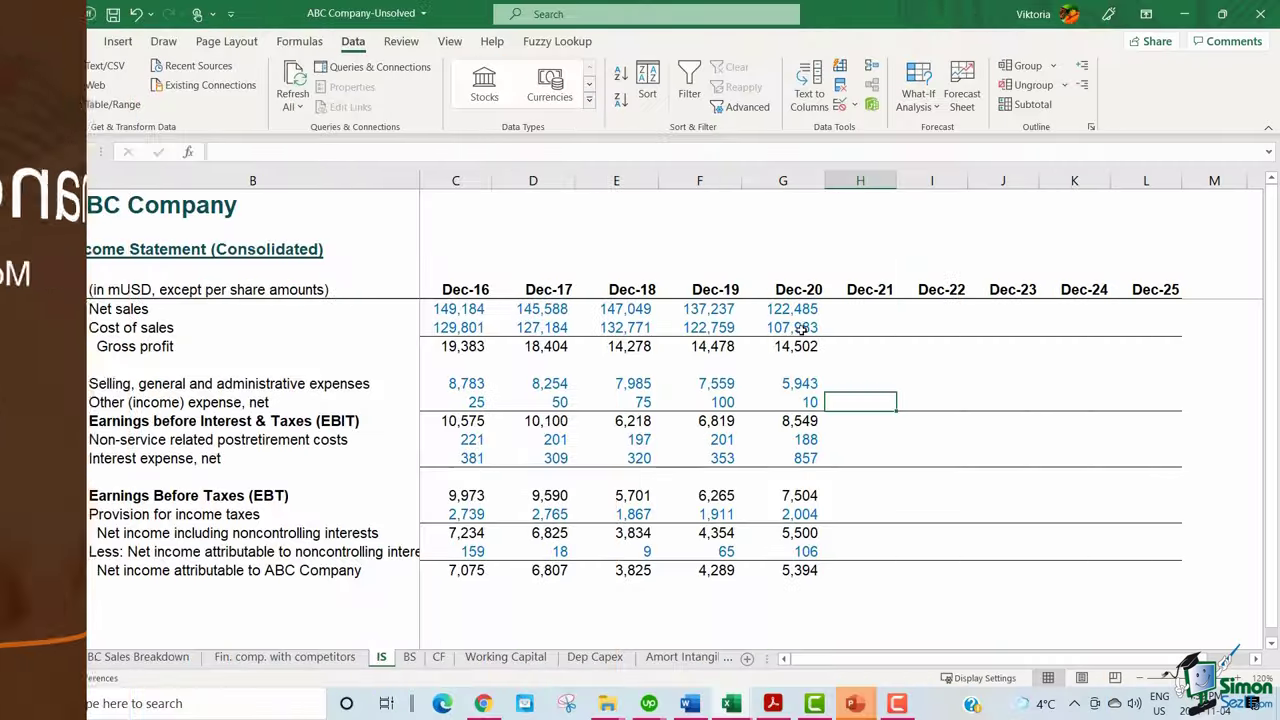
Look over the income statement's overall structure from Net sales through the cost lines to net income
click(878, 264)
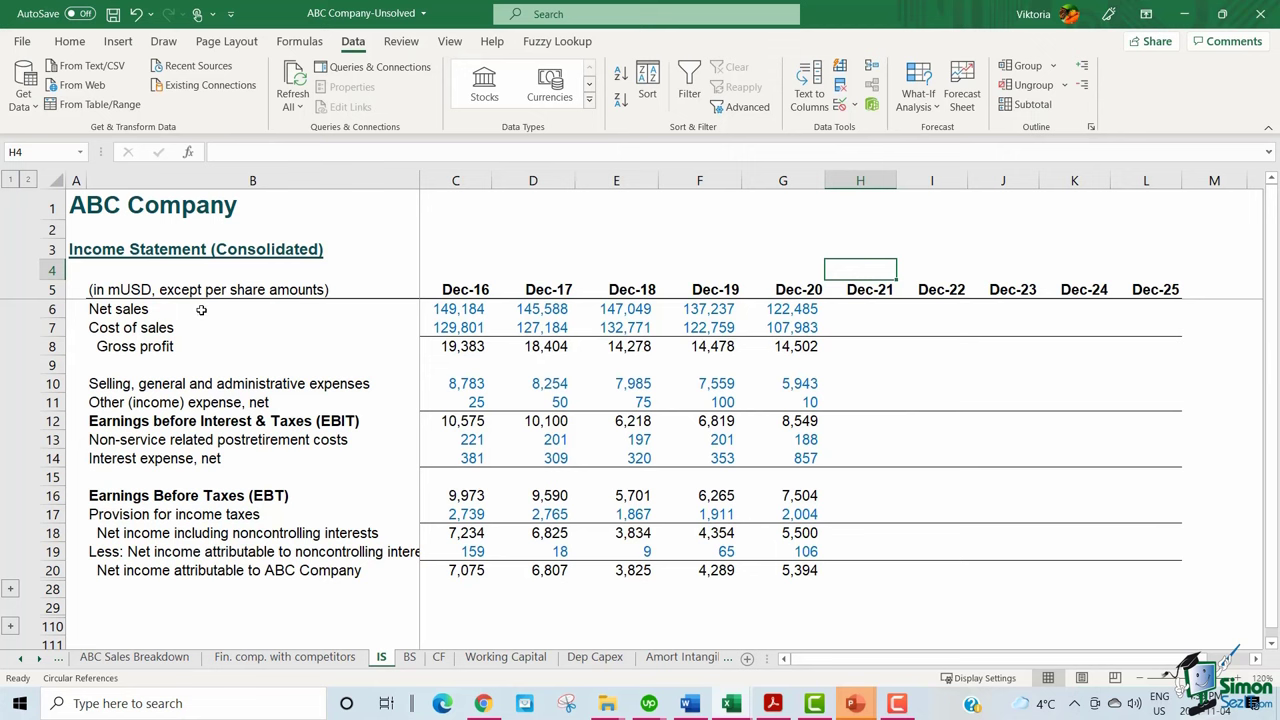
drag(205, 310, 470, 328)
drag(672, 320, 805, 312)
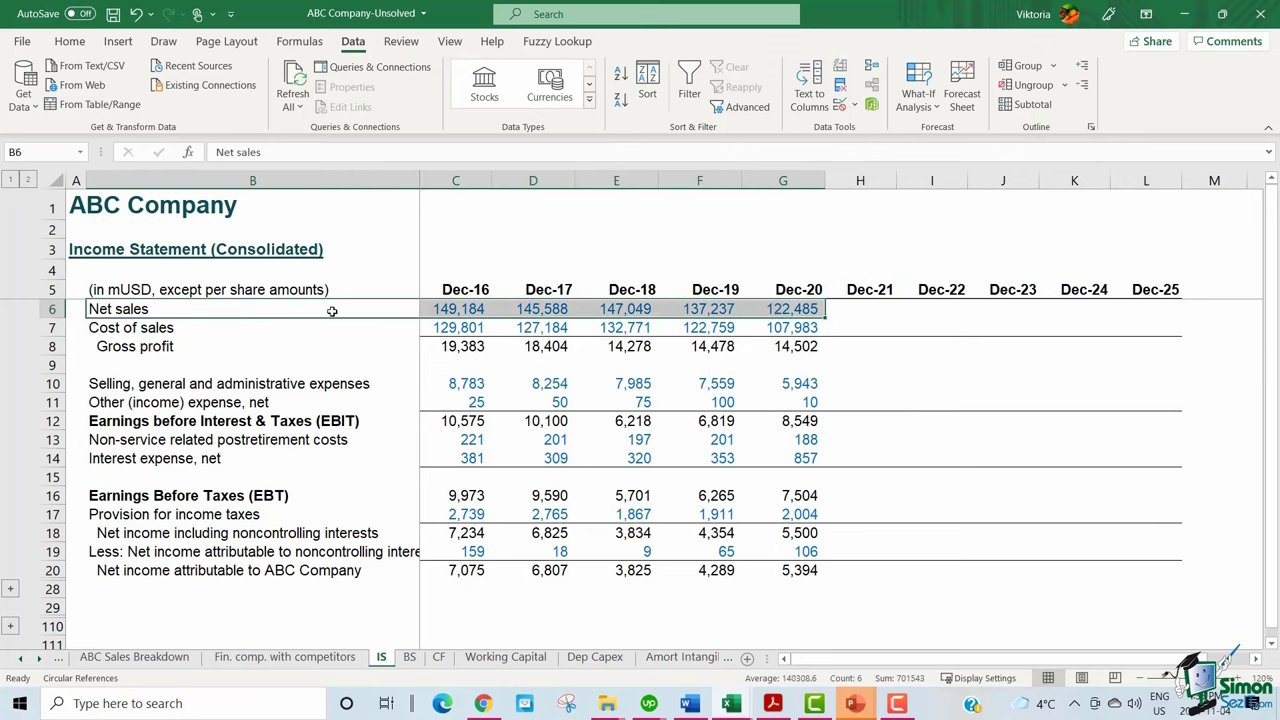
drag(263, 330, 262, 401)
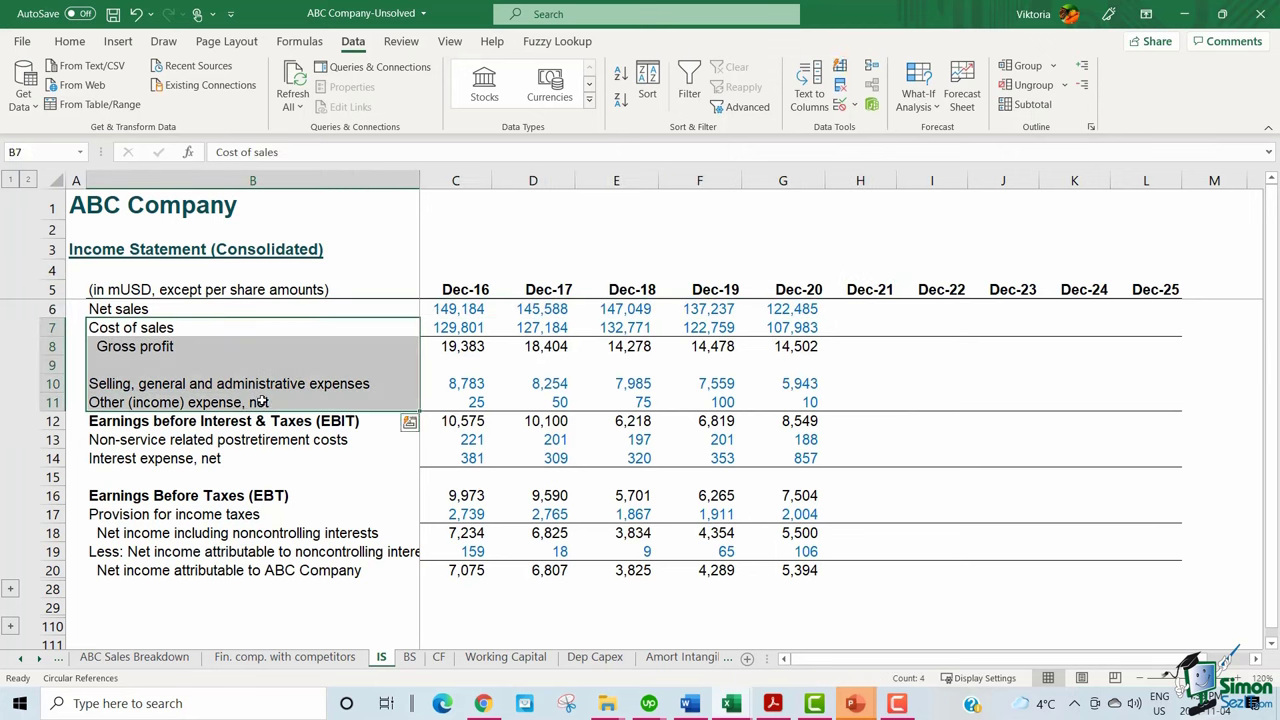
click(279, 534)
drag(281, 537, 793, 569)
click(1027, 244)
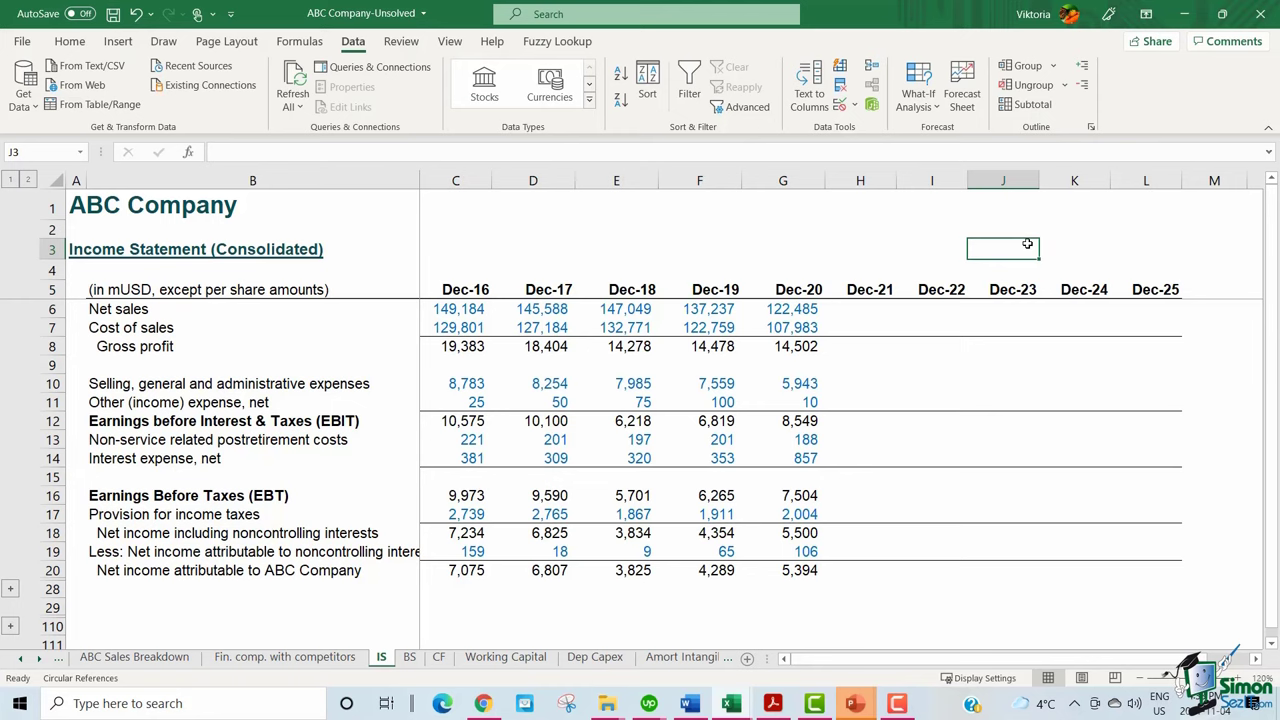
Examine the Net sales, Cost of sales, Selling, general and administrative expenses and Other (income) expense rows for Dec-16 to Dec-20
drag(118, 309, 793, 309)
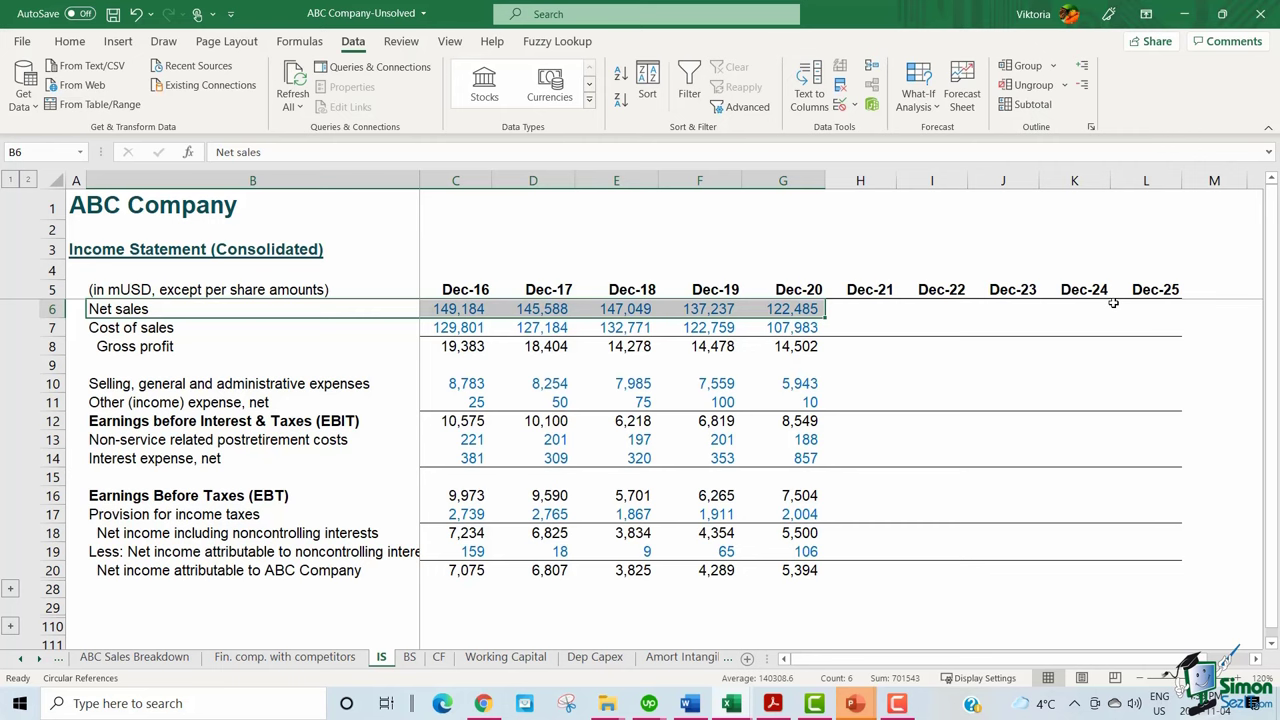
drag(110, 328, 768, 330)
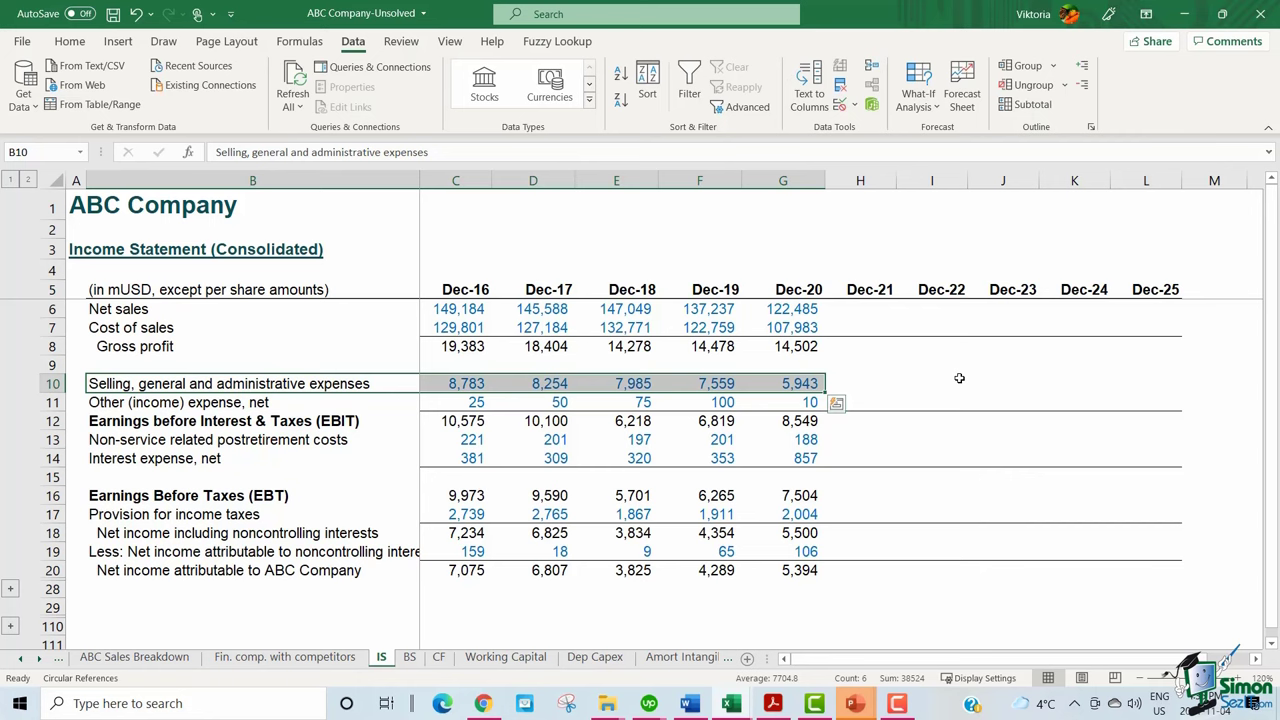
key(Down)
key(ctrl+shift+Right)
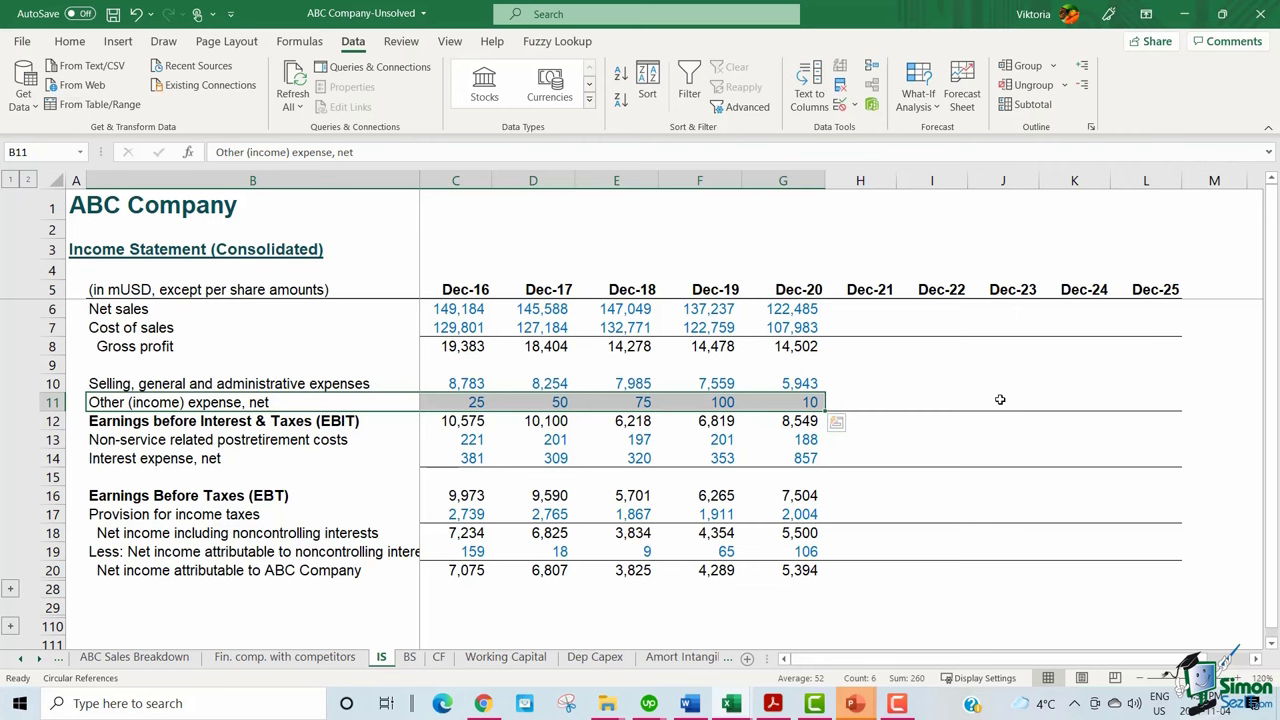
drag(200, 384, 772, 386)
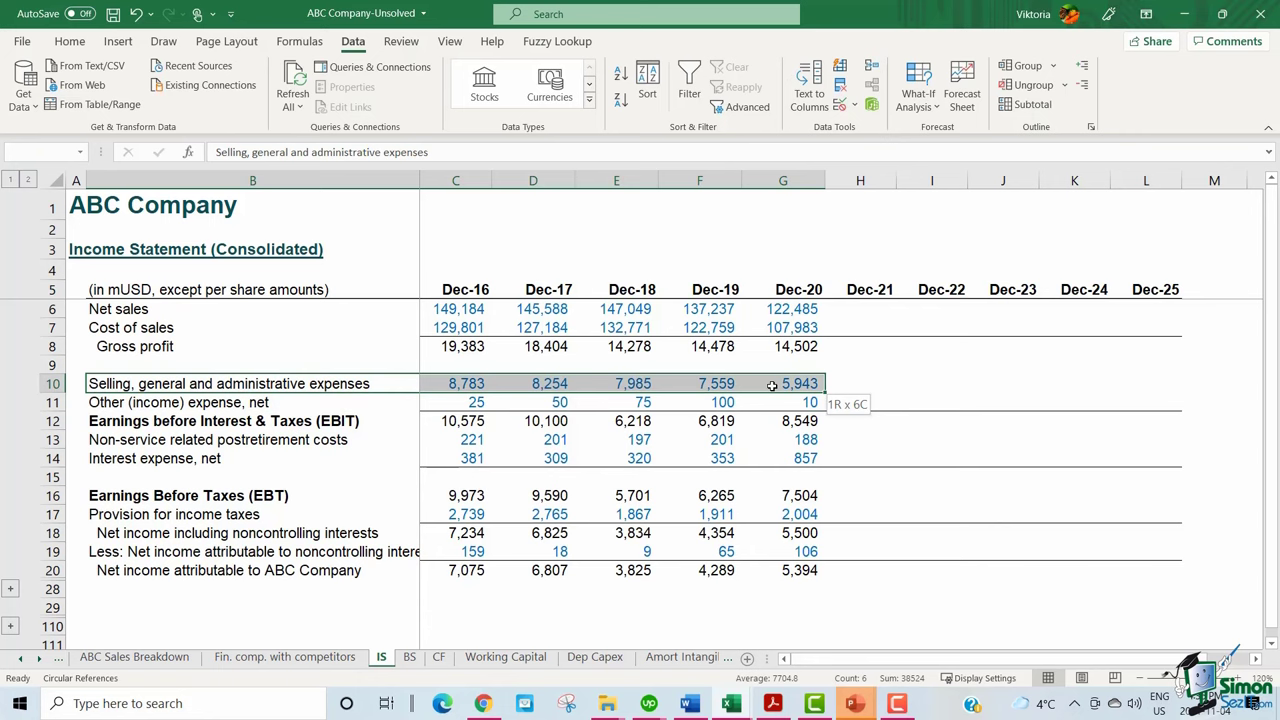
drag(772, 386, 770, 395)
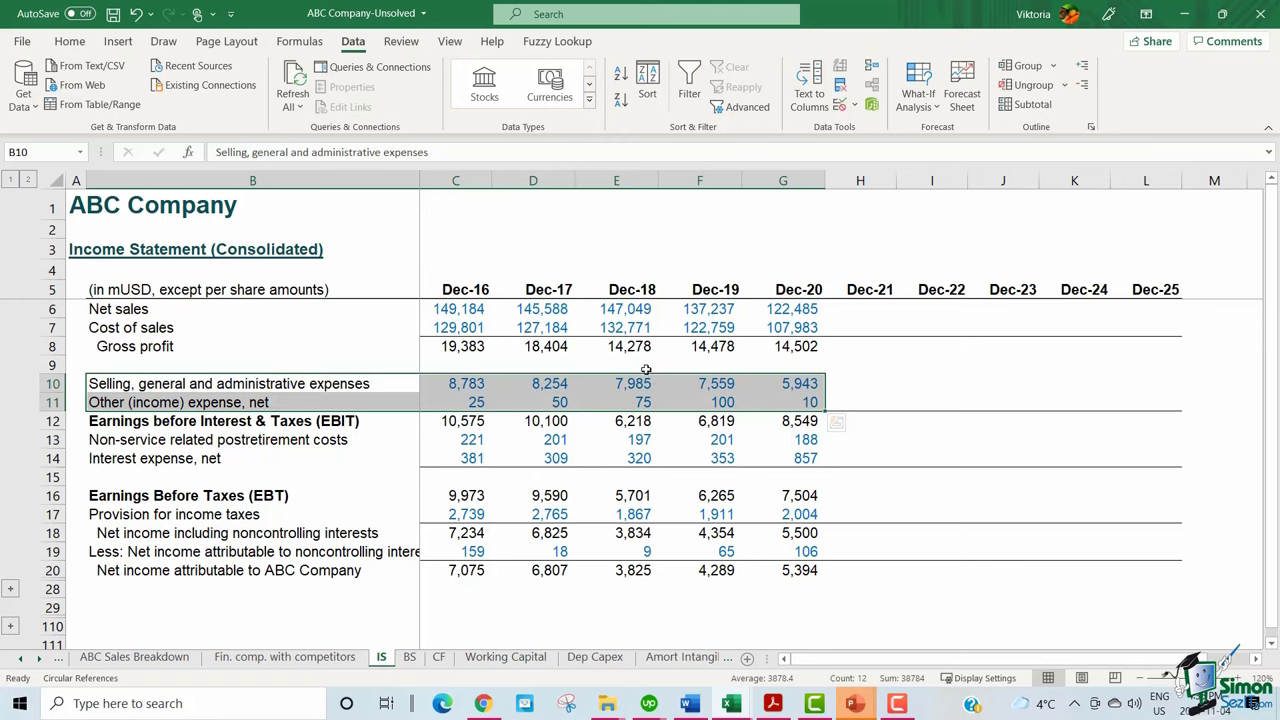
Review Gross profit and EBIT, plus the Non-service related postretirement costs and Interest expense rows below them
drag(304, 342, 826, 362)
drag(313, 420, 790, 421)
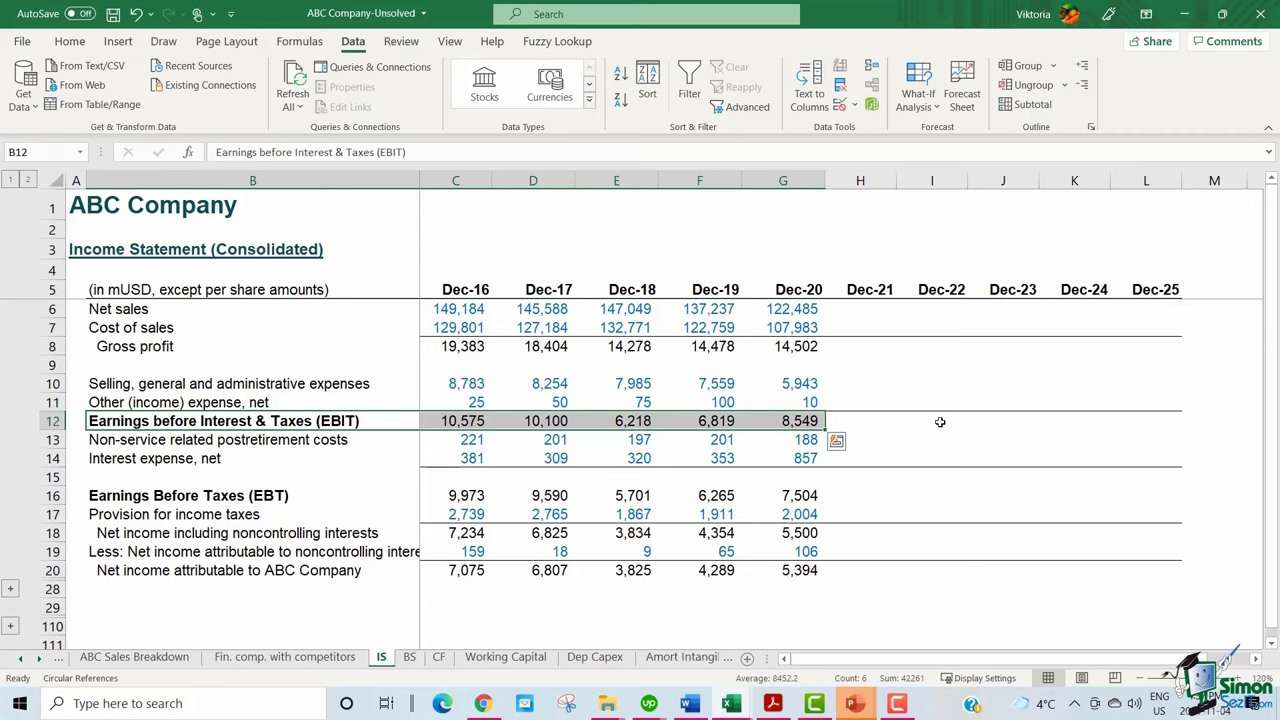
key(Down)
key(ctrl+shift+Right)
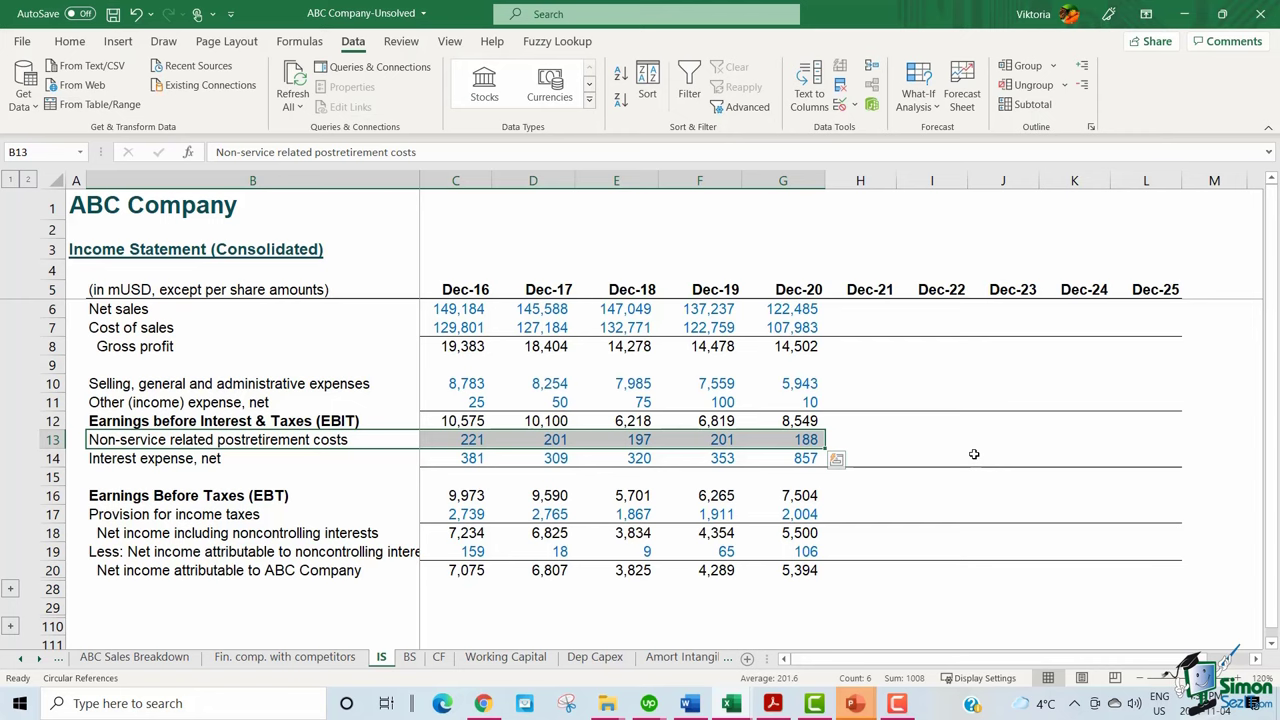
key(Down)
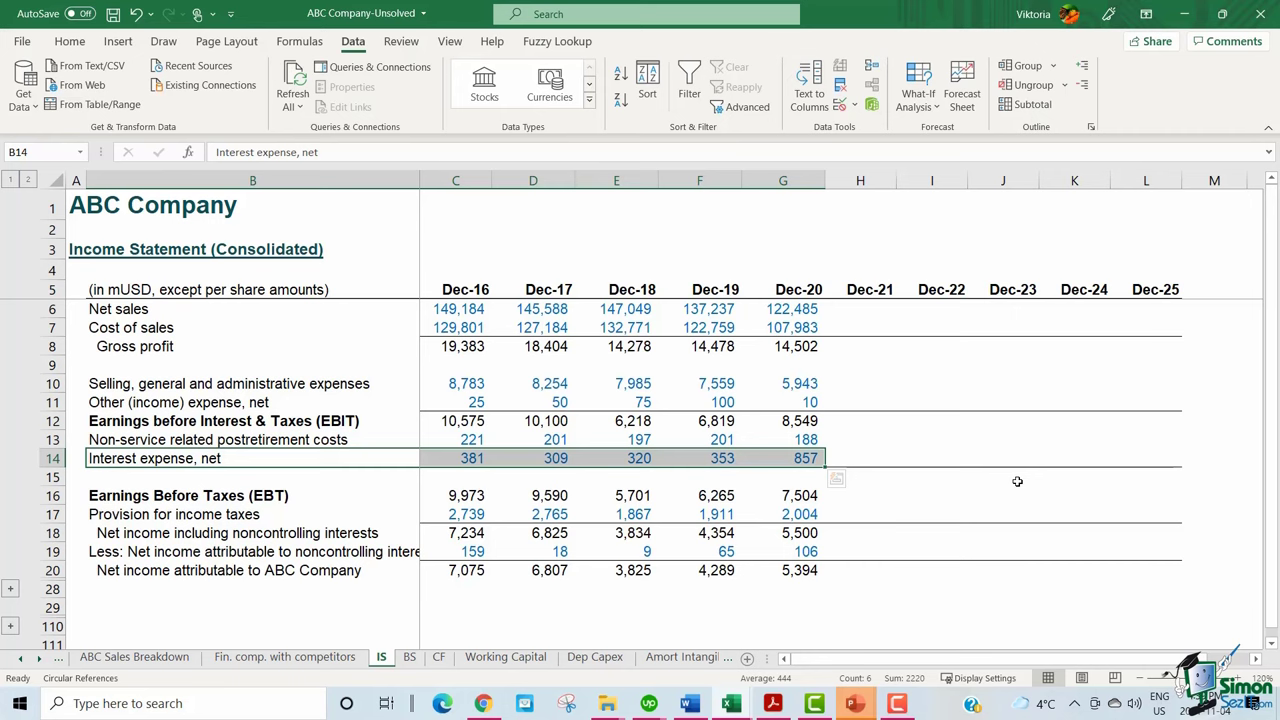
key(shift+Up)
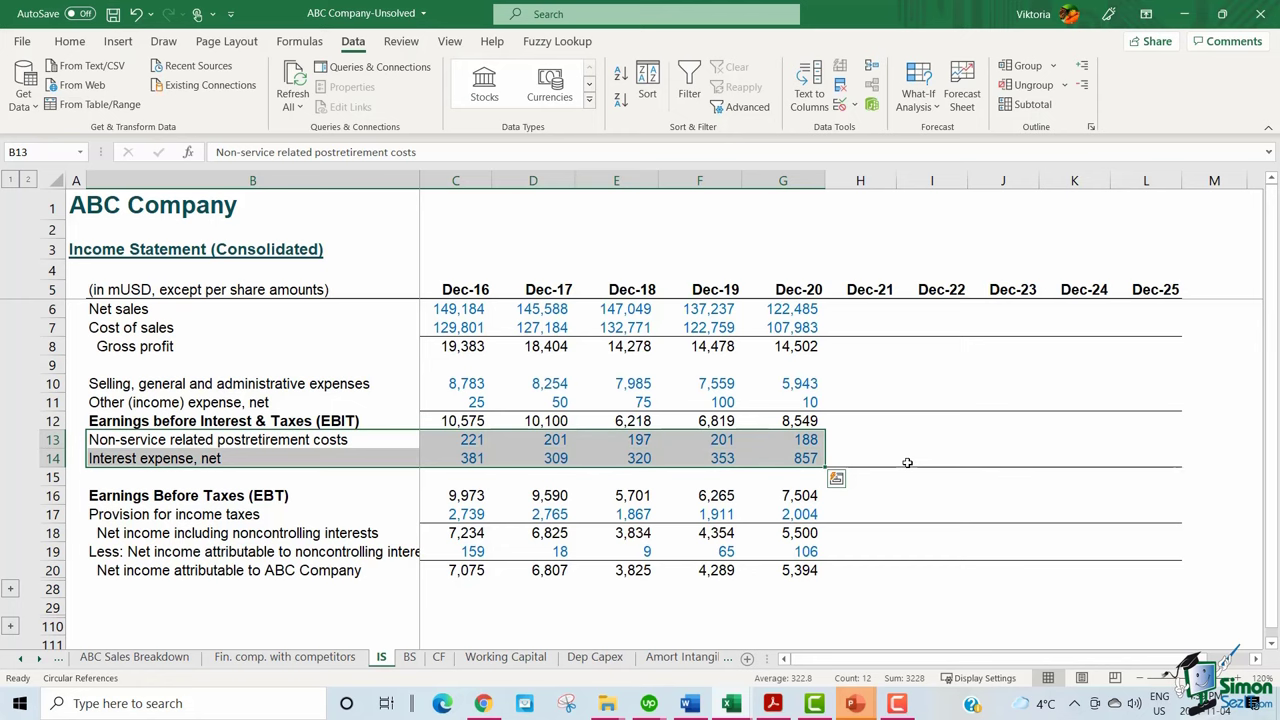
Review the Earnings Before Taxes (EBT) and Provision for income taxes rows for Dec-16 to Dec-20
key(Down)
key(Down)
key(Down)
key(ctrl+shift+Right)
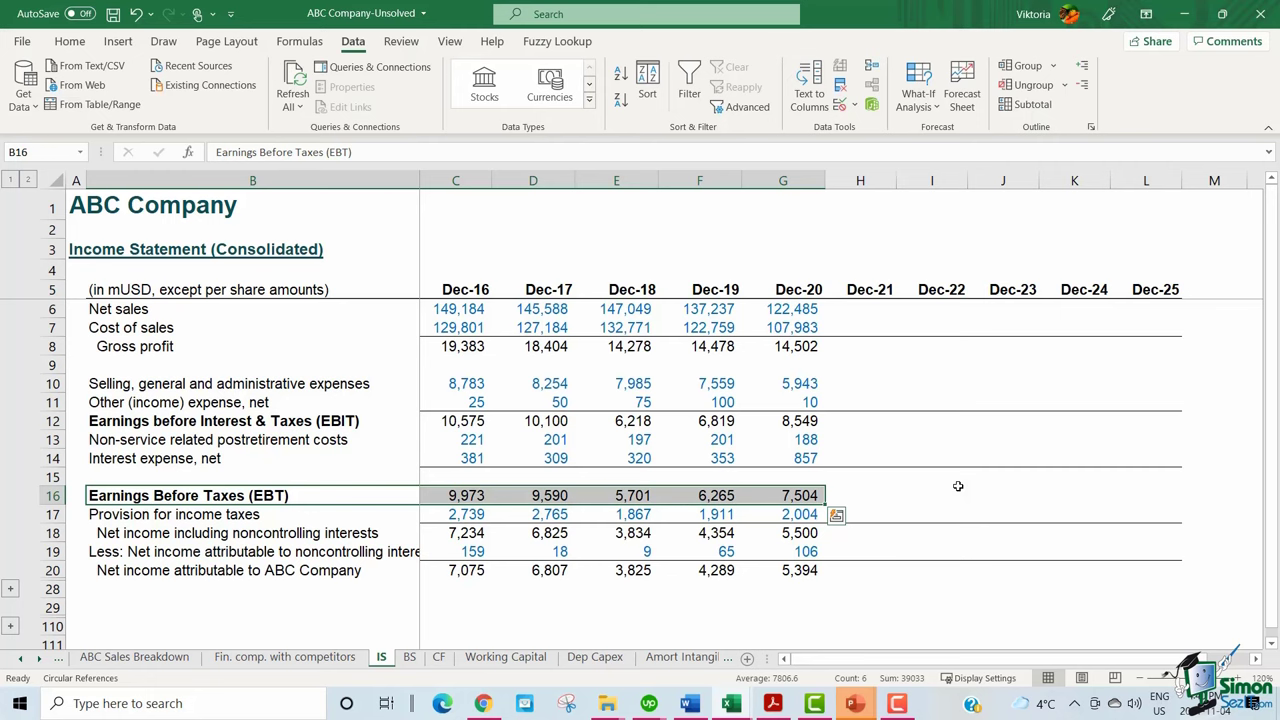
key(Down)
key(ctrl+shift+Right)
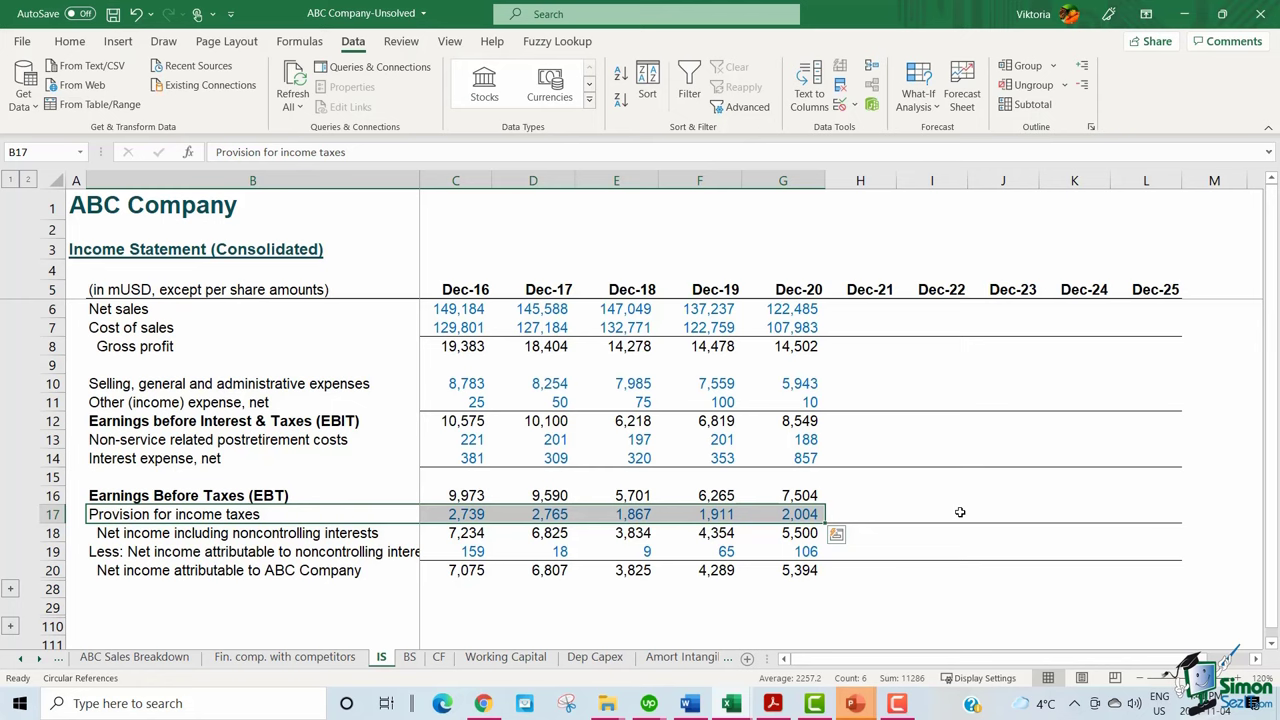
Review Net income including noncontrolling interests, and widen column B to fit the full row 19 label on net income attributable to noncontrolling interests
key(Down)
key(ctrl+shift+Right)
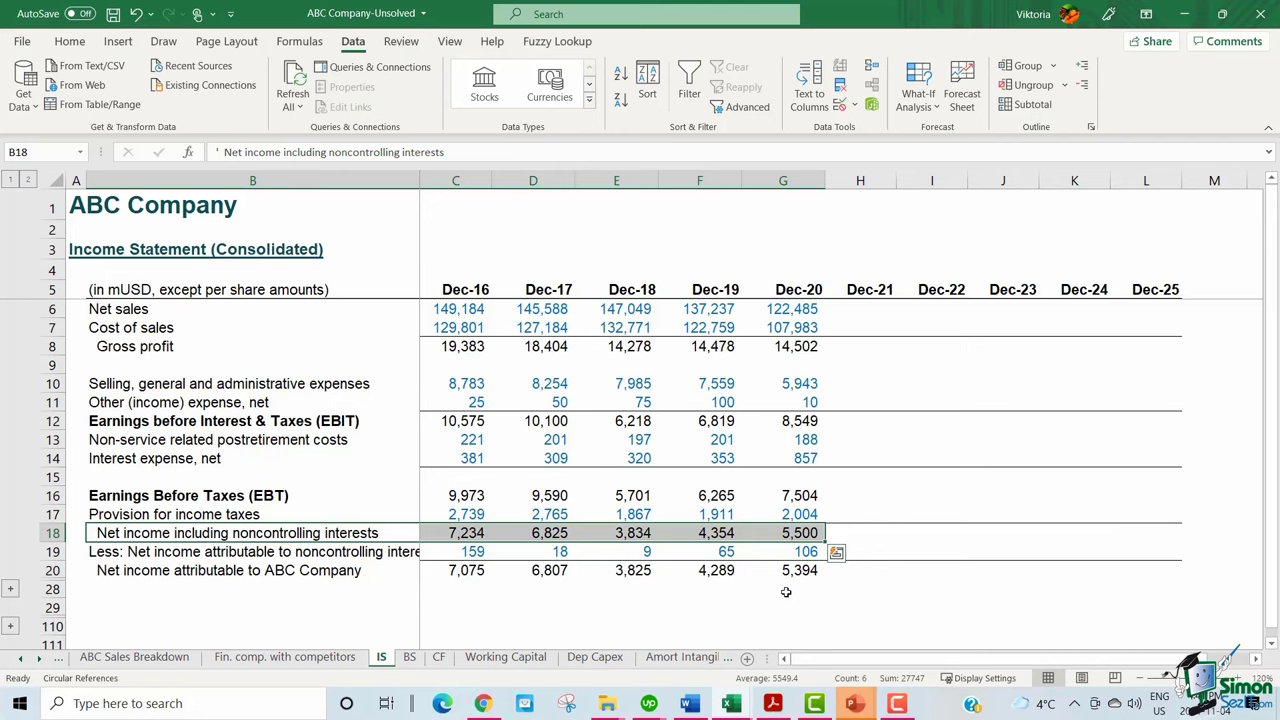
key(ctrl+shift+a)
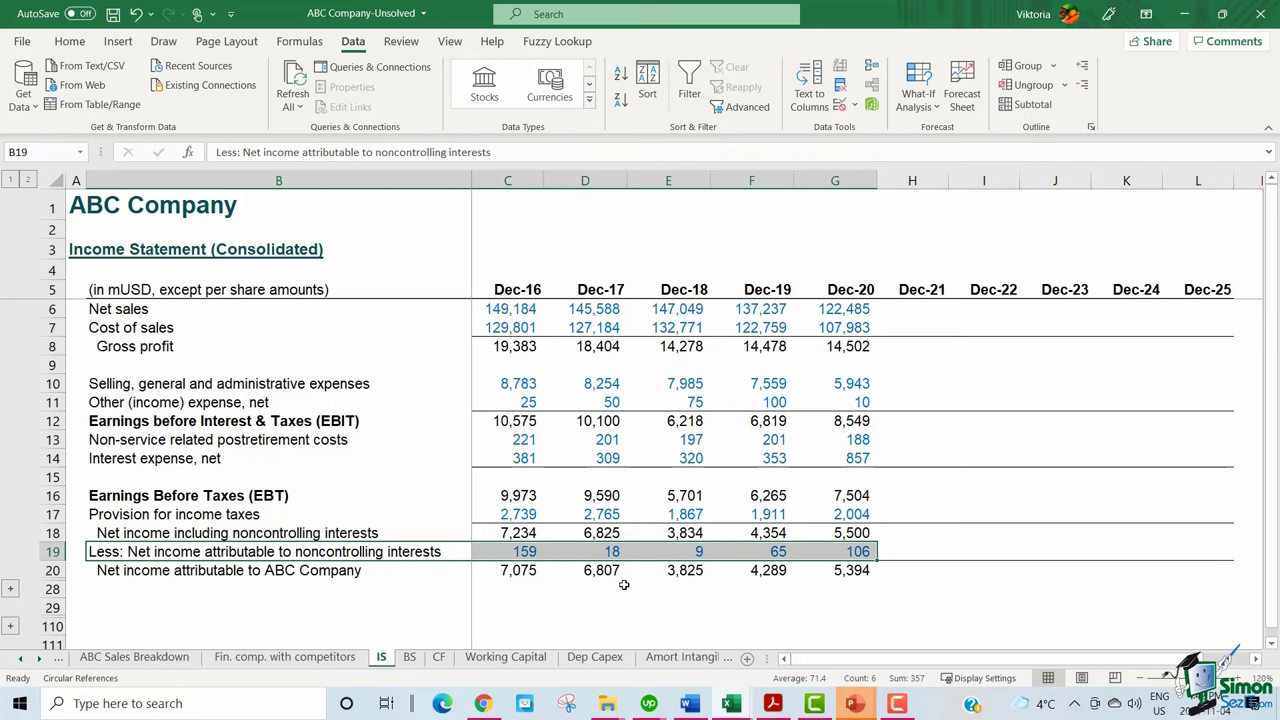
Review the Net income attributable to ABC Company row for Dec-16 to Dec-20
drag(200, 570, 850, 570)
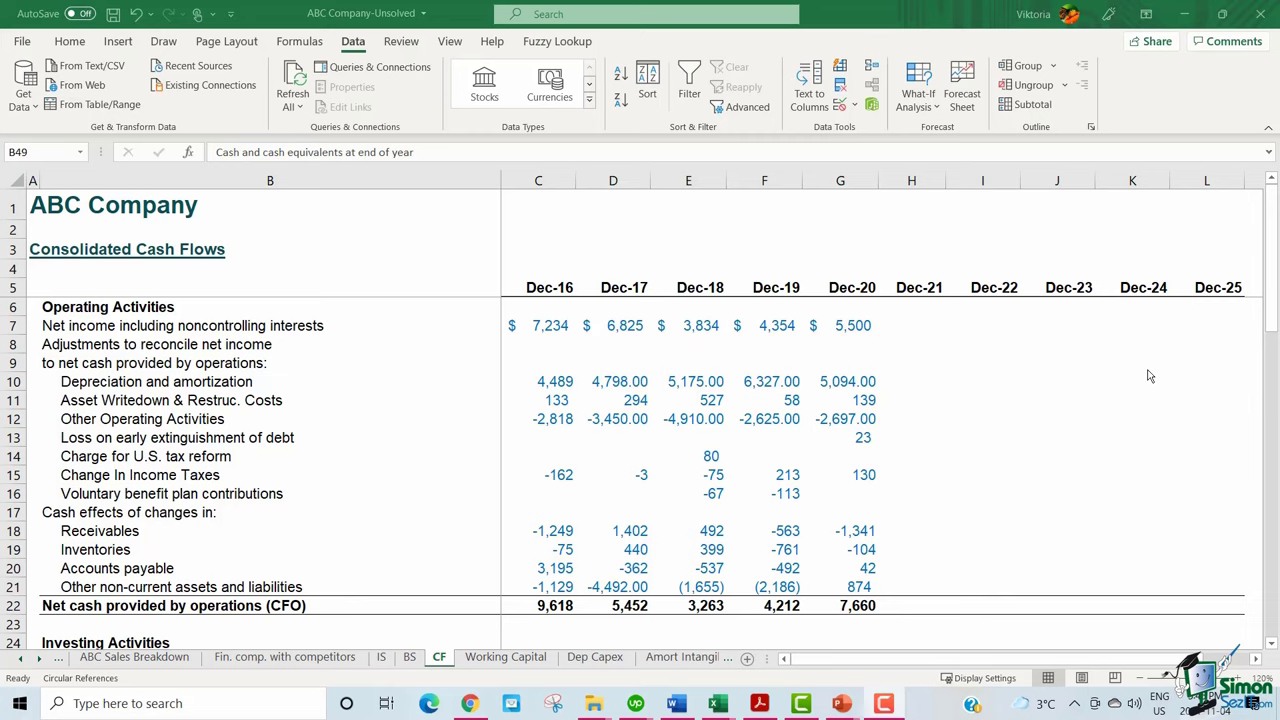
Survey the operating, investing and financing sections of the Consolidated Cash Flows sheet for Dec-16 to Dec-20
key(ctrl+a)
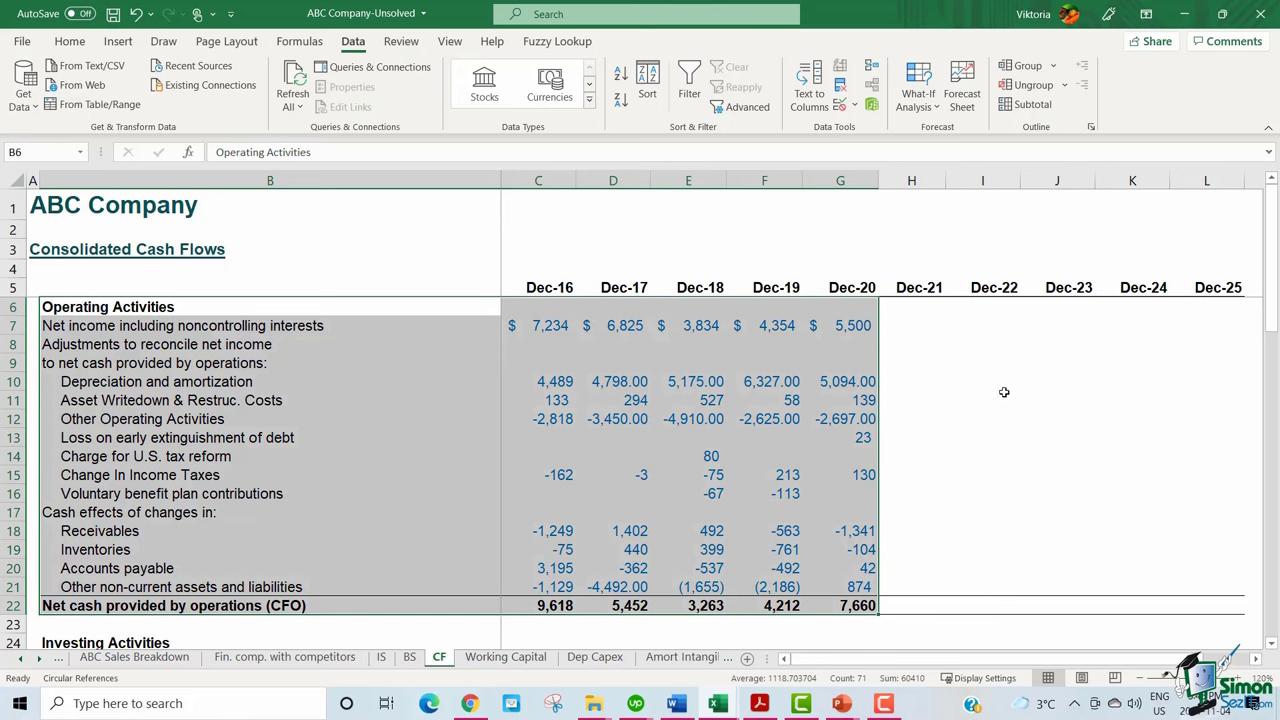
scroll(1005, 384, down, 3)
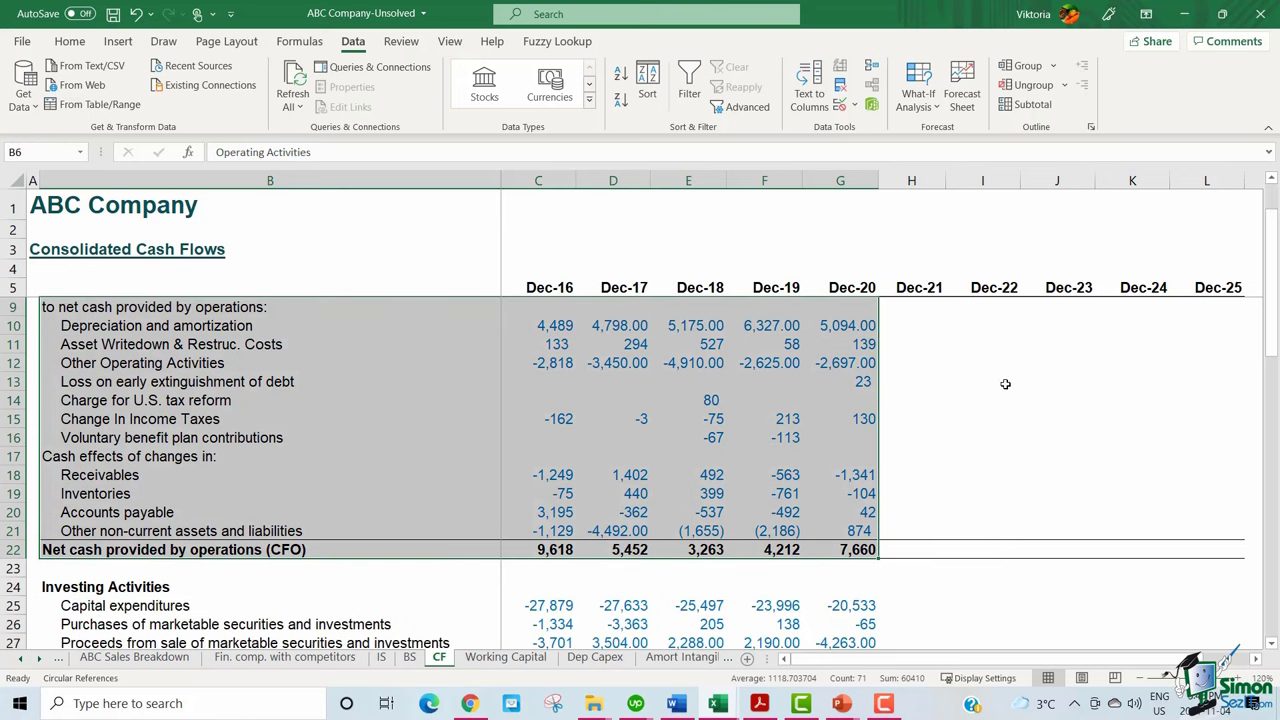
drag(300, 475, 852, 590)
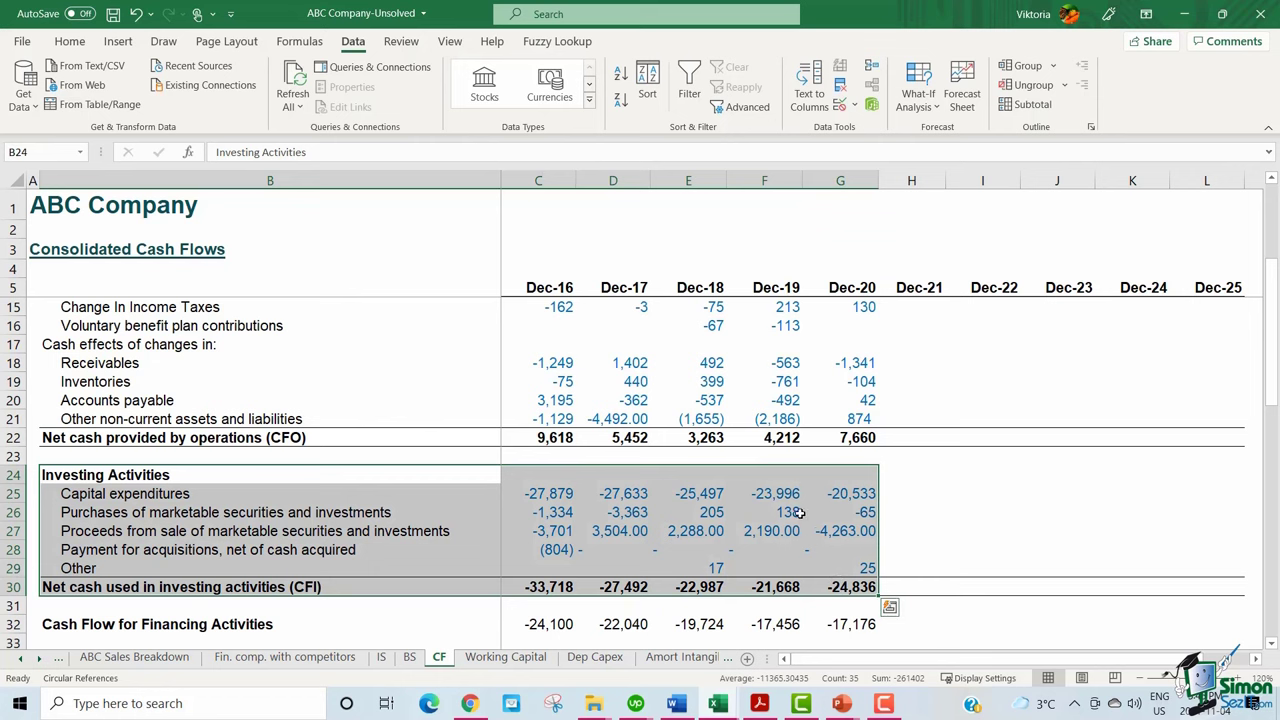
scroll(800, 515, down, 4)
drag(290, 400, 850, 592)
scroll(923, 480, up, 3)
scroll(923, 473, up, 3)
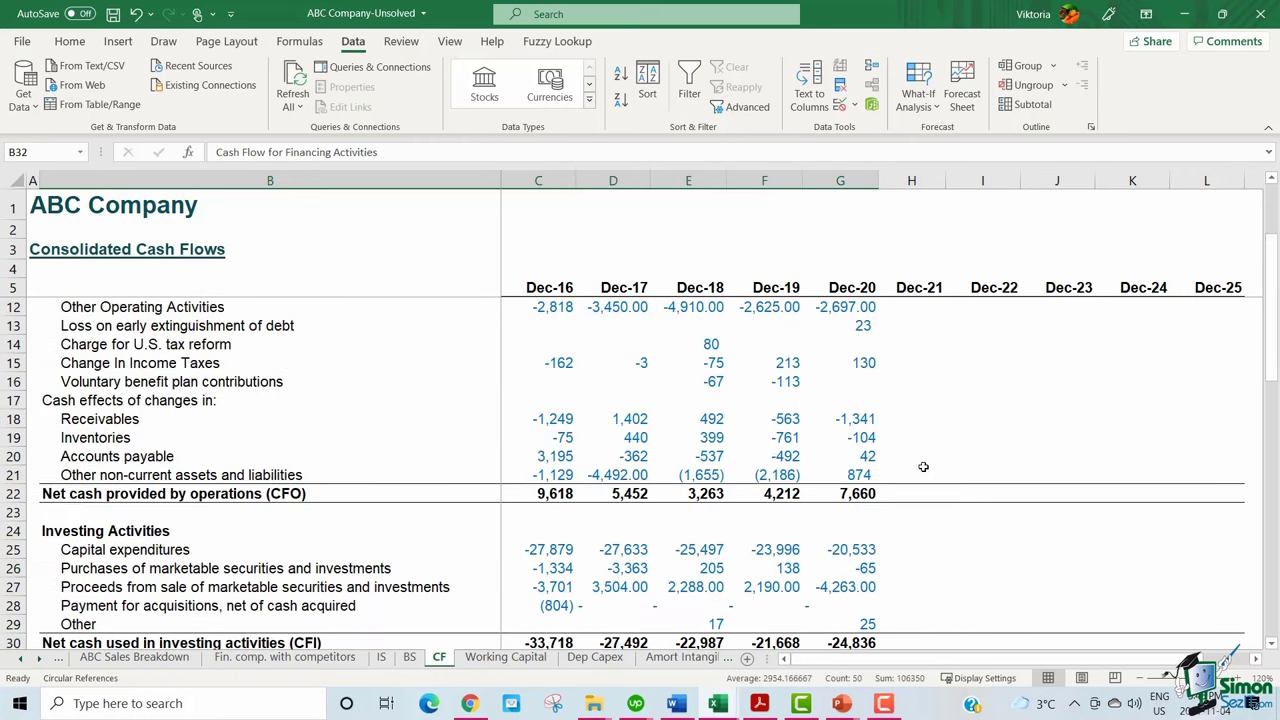
scroll(912, 467, up, 1)
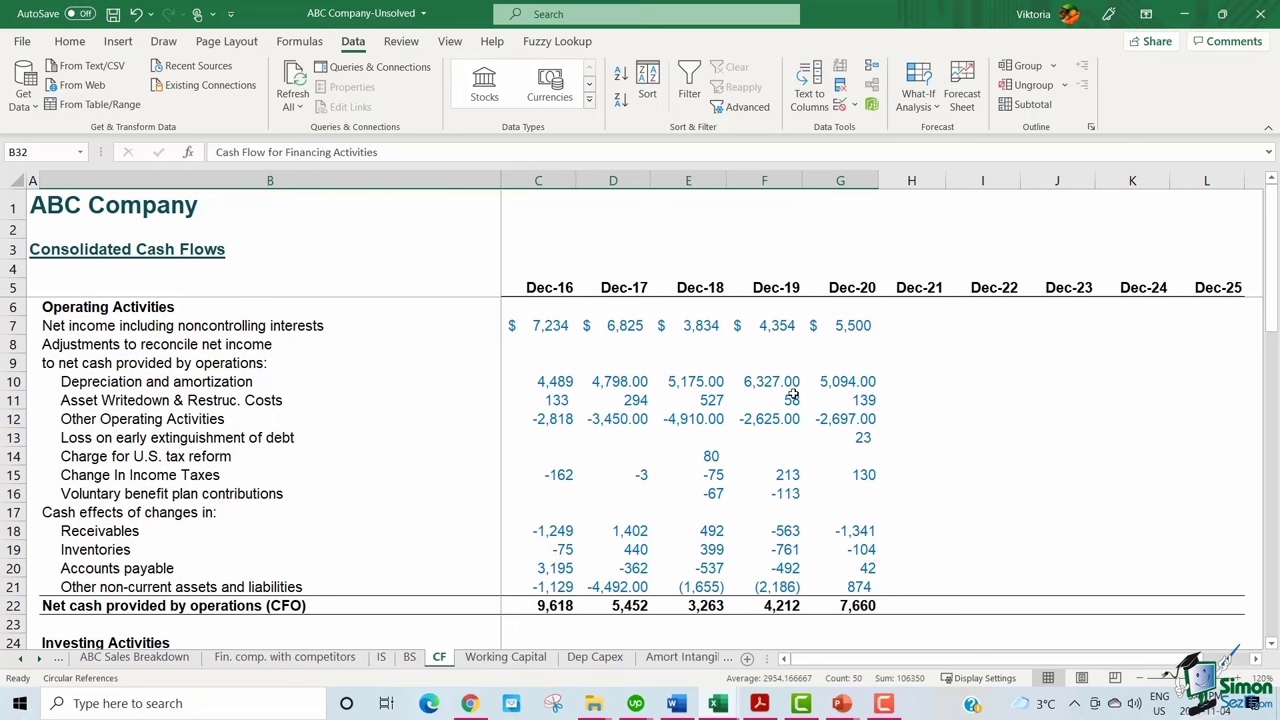
Review the Operating Activities block, looking closer at the Inventories and Other Operating Activities rows
drag(40, 307, 875, 605)
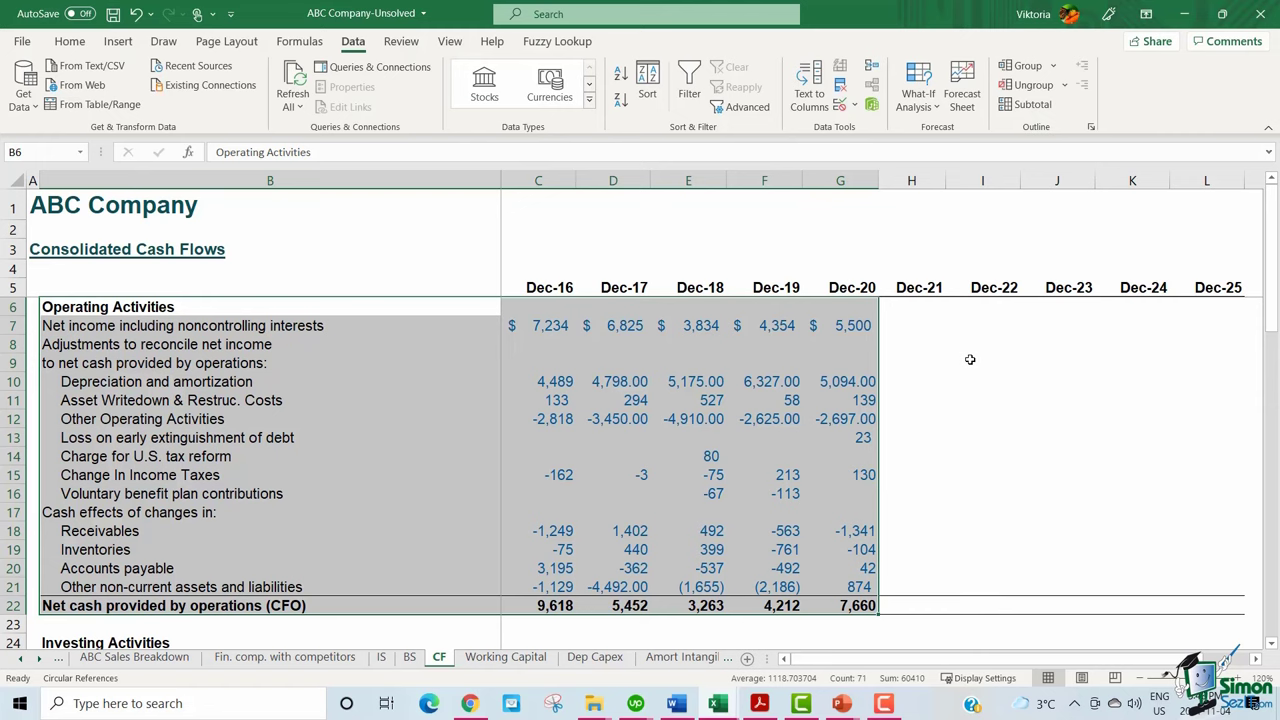
drag(95, 549, 860, 549)
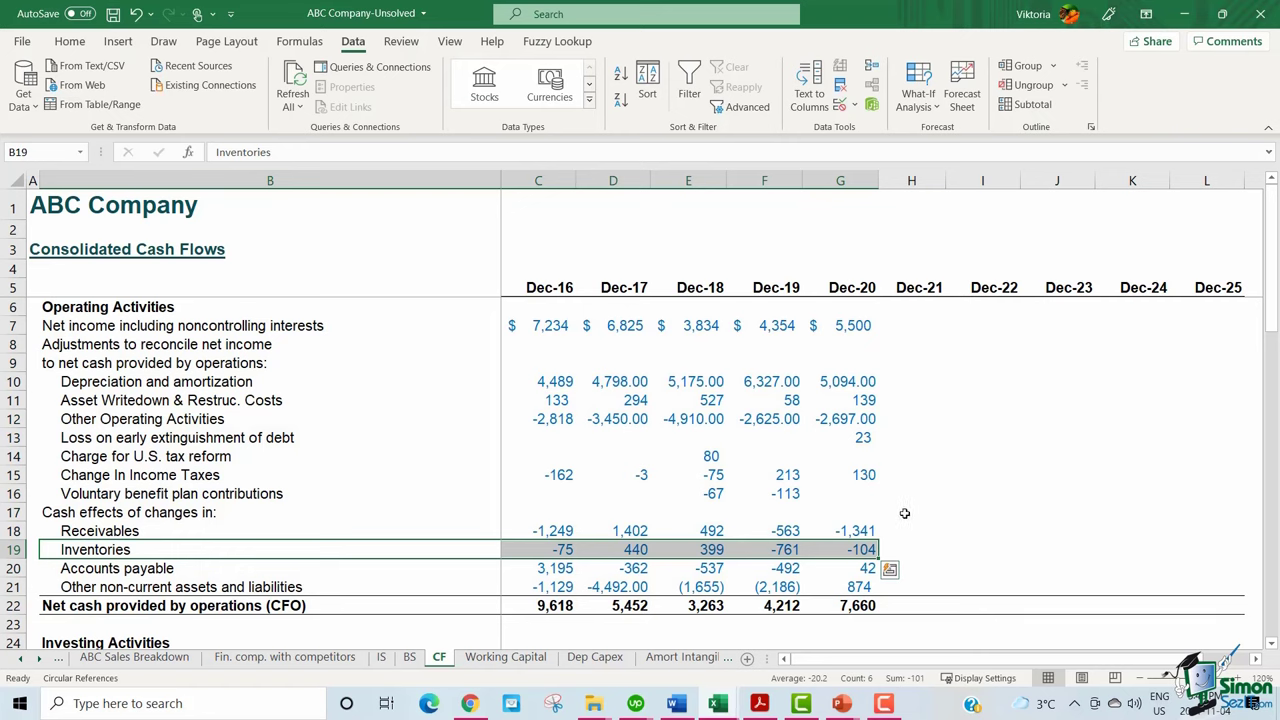
drag(95, 419, 860, 419)
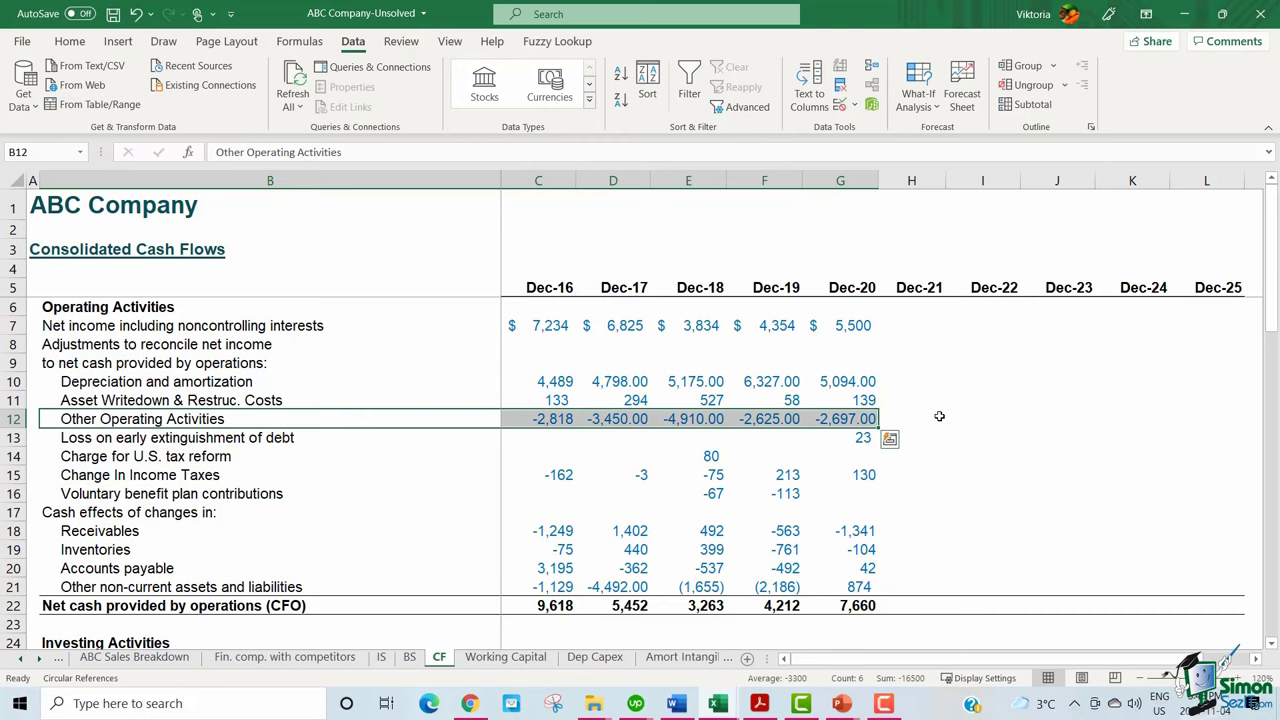
click(947, 419)
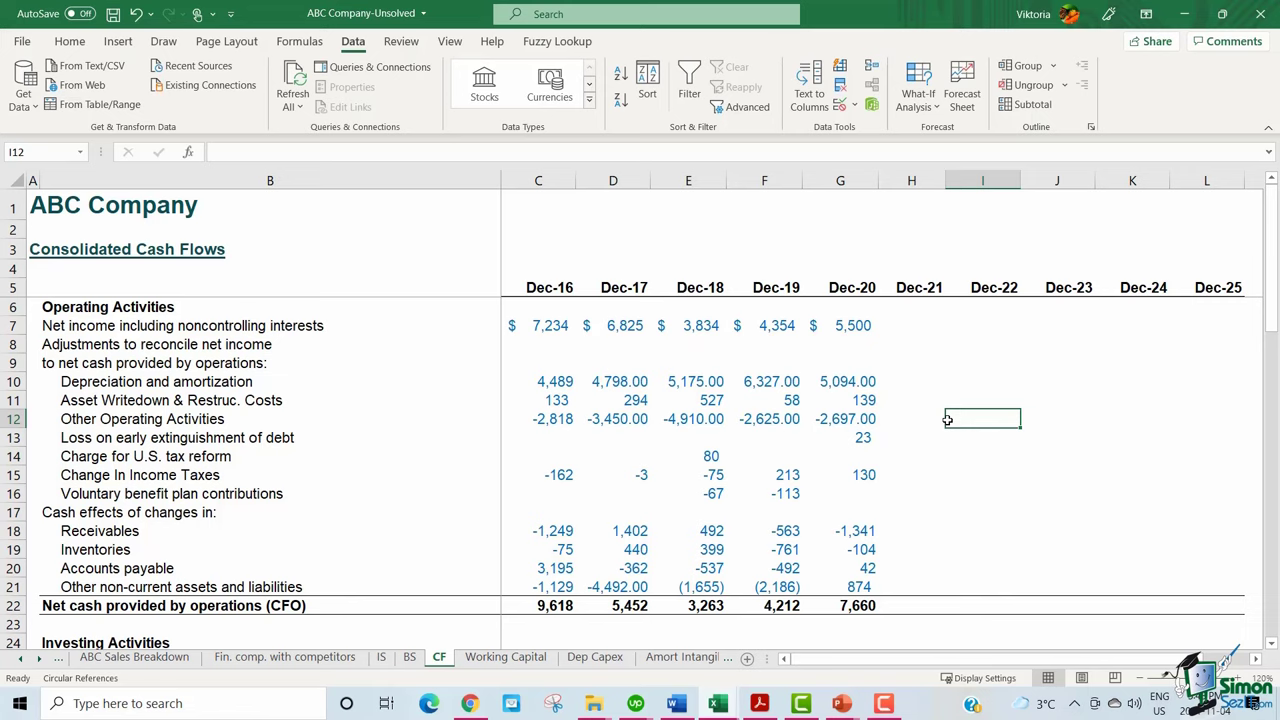
Review the Receivables, Accounts payable and Depreciation and amortization rows, plus the other operating adjustments in rows 11 to 21
drag(100, 531, 850, 531)
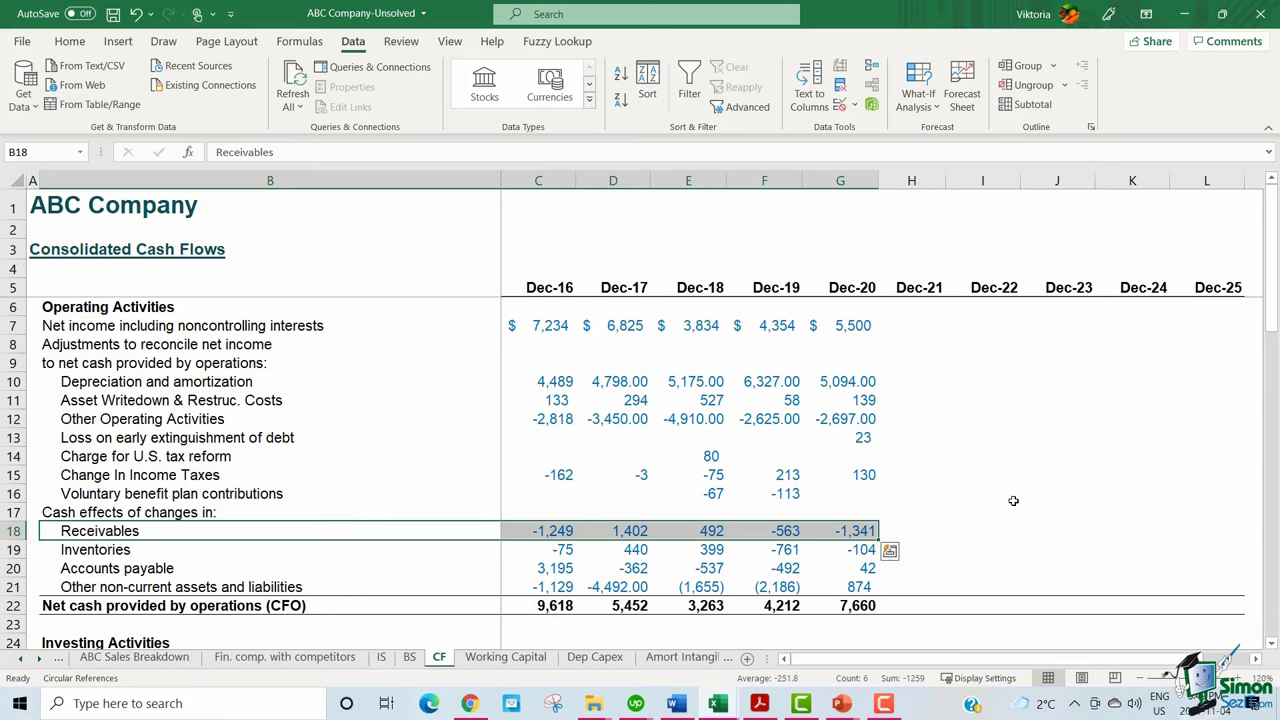
drag(202, 566, 860, 576)
drag(248, 385, 815, 383)
drag(200, 400, 855, 588)
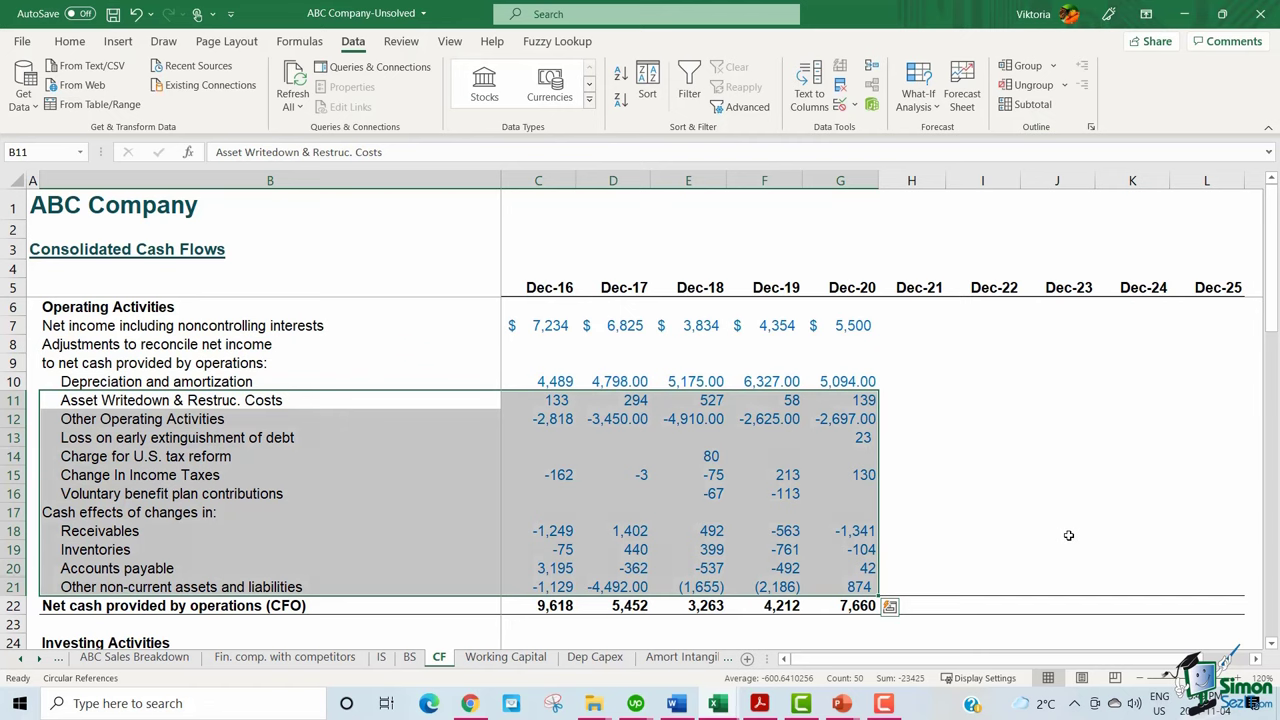
click(920, 365)
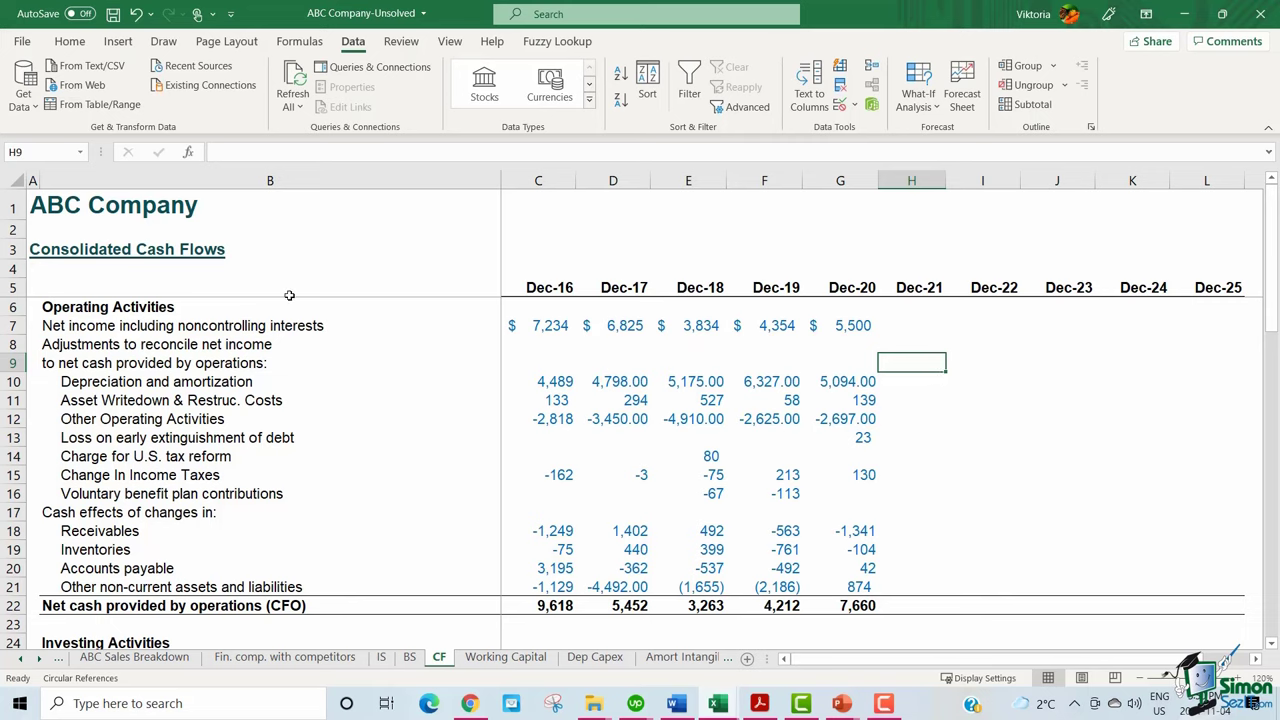
Review Net income including noncontrolling interests in the cash flow statement and all adjustments beneath it in rows 8 to 21
drag(108, 322, 865, 325)
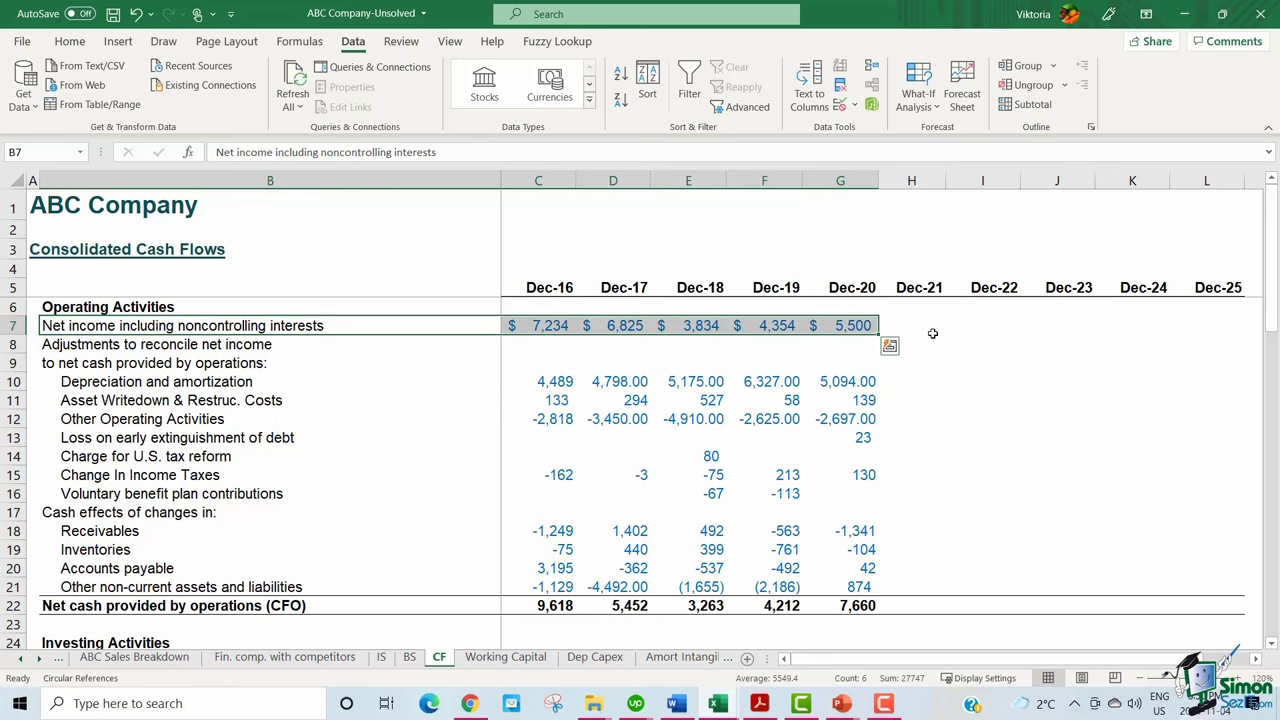
key(Down)
key(ctrl+shift+Down)
key(shift+Up)
key(ctrl+shift+Right)
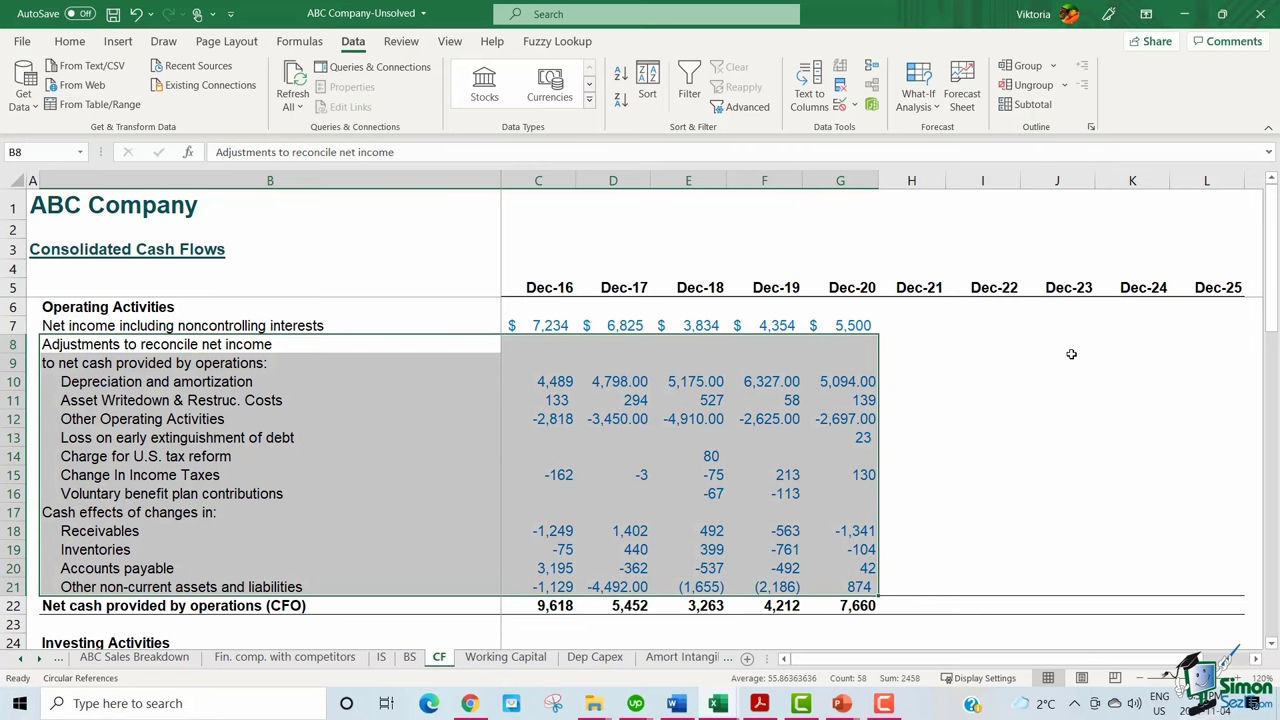
Examine the Investing Activities section, including Capital expenditures and the purchases and sale proceeds of marketable securities and investments
scroll(1071, 354, down, 3)
click(982, 325)
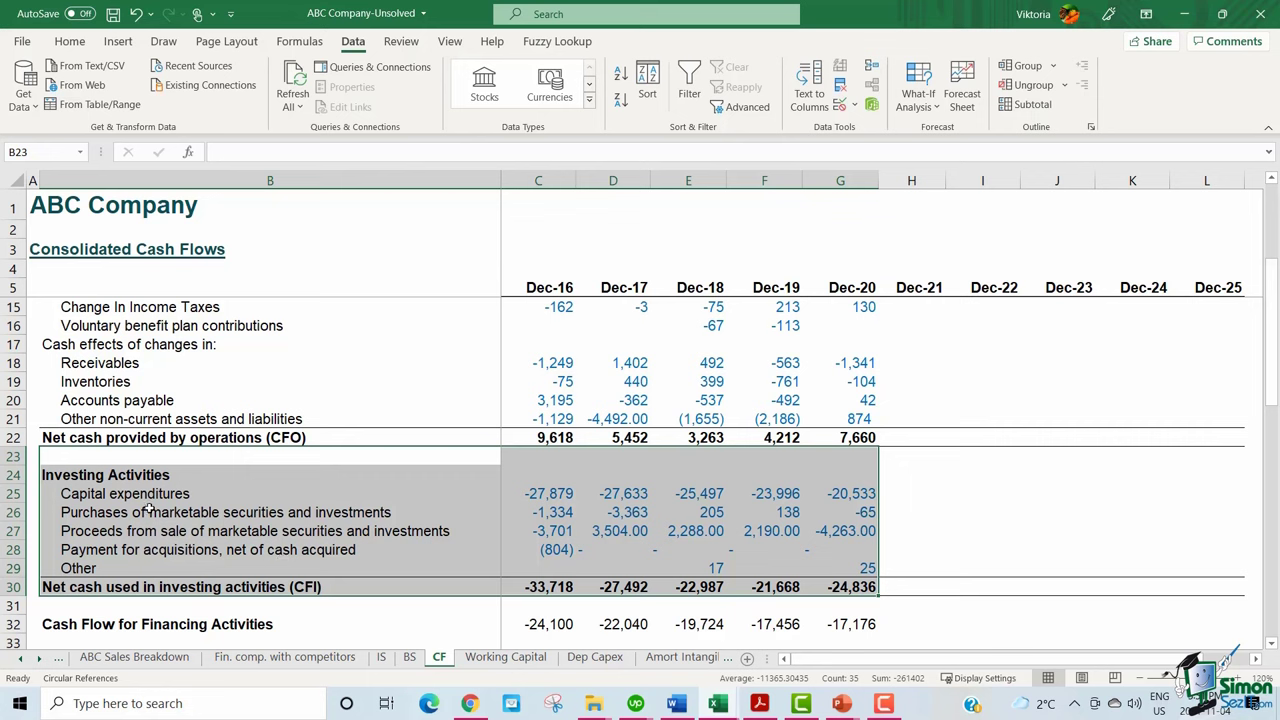
drag(163, 494, 855, 494)
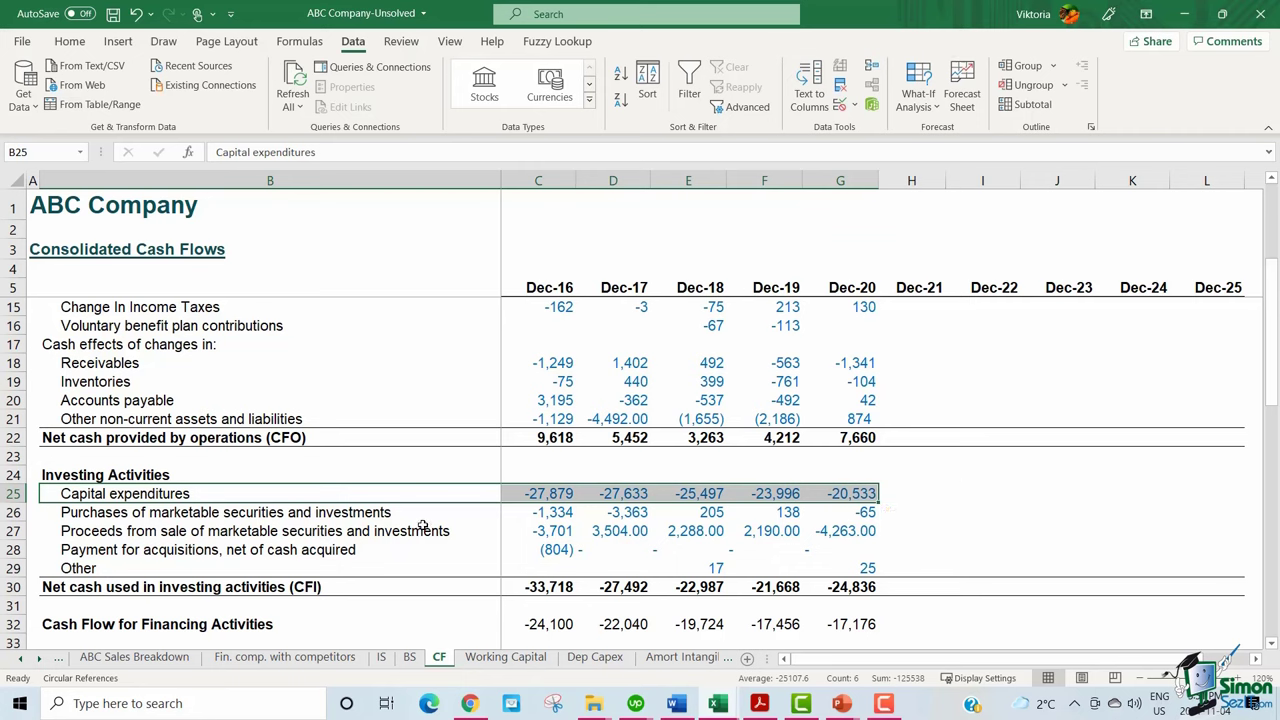
drag(424, 512, 445, 531)
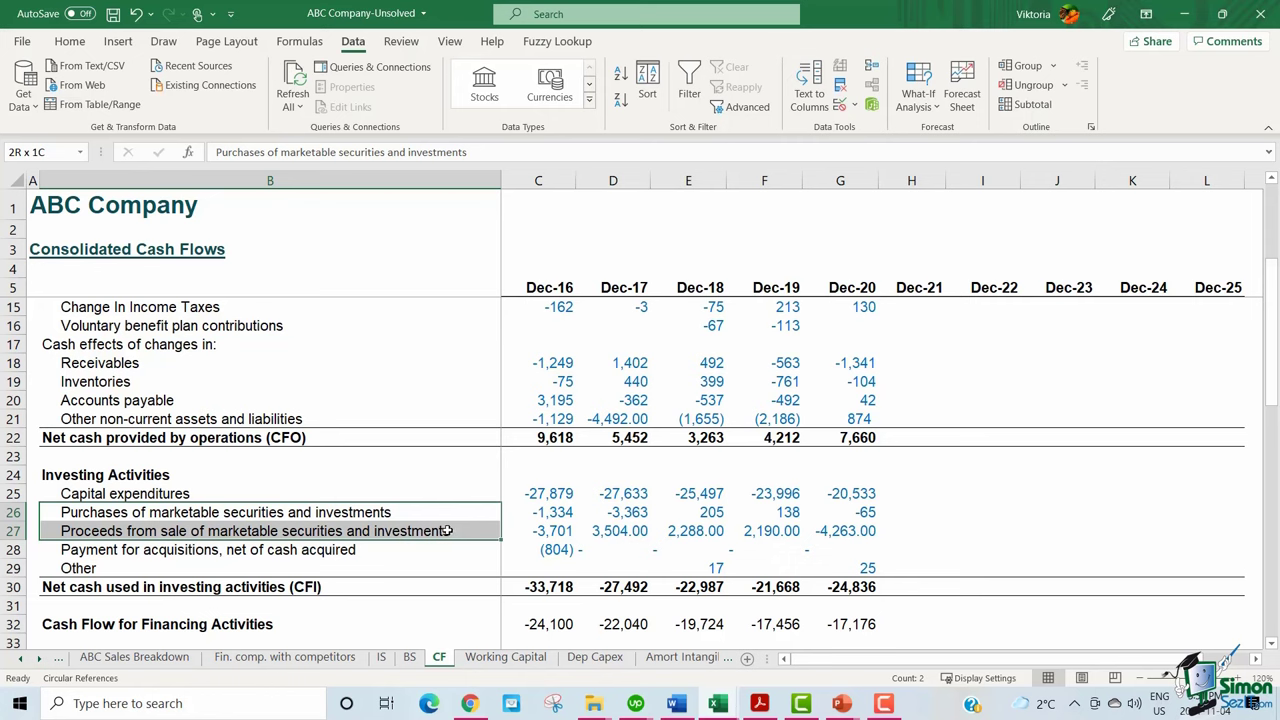
drag(449, 531, 807, 531)
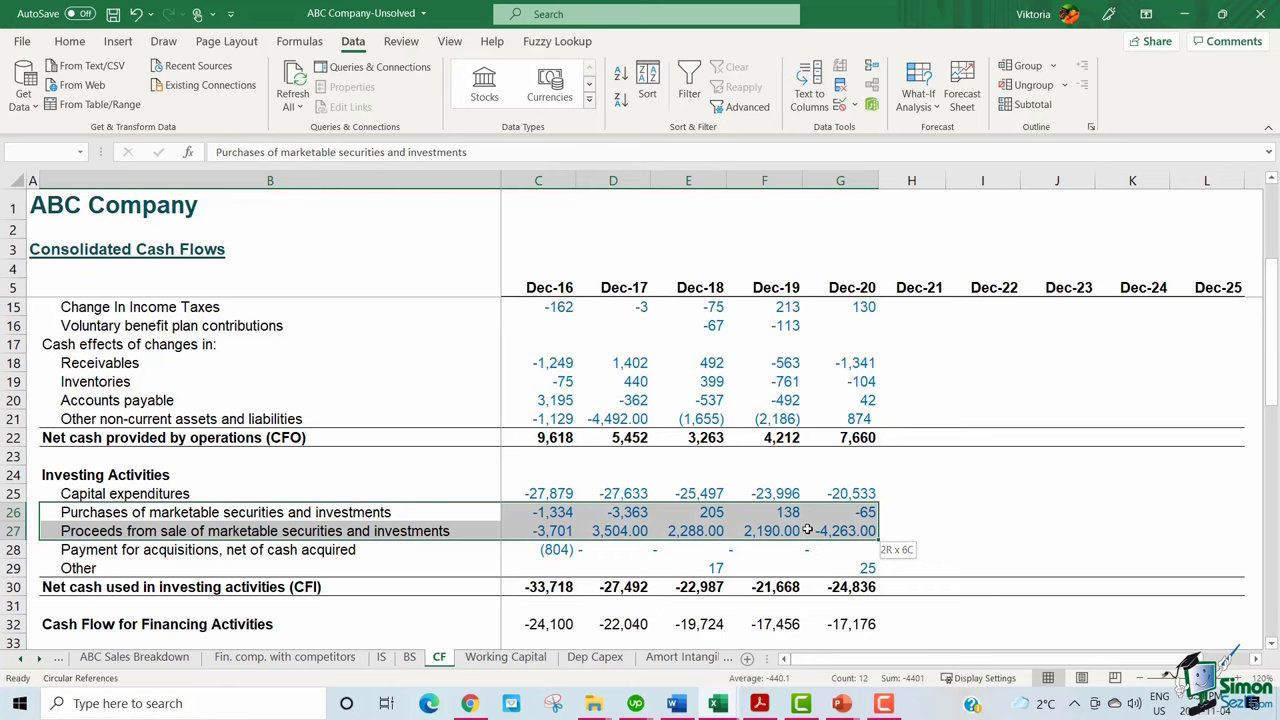
drag(270, 456, 840, 587)
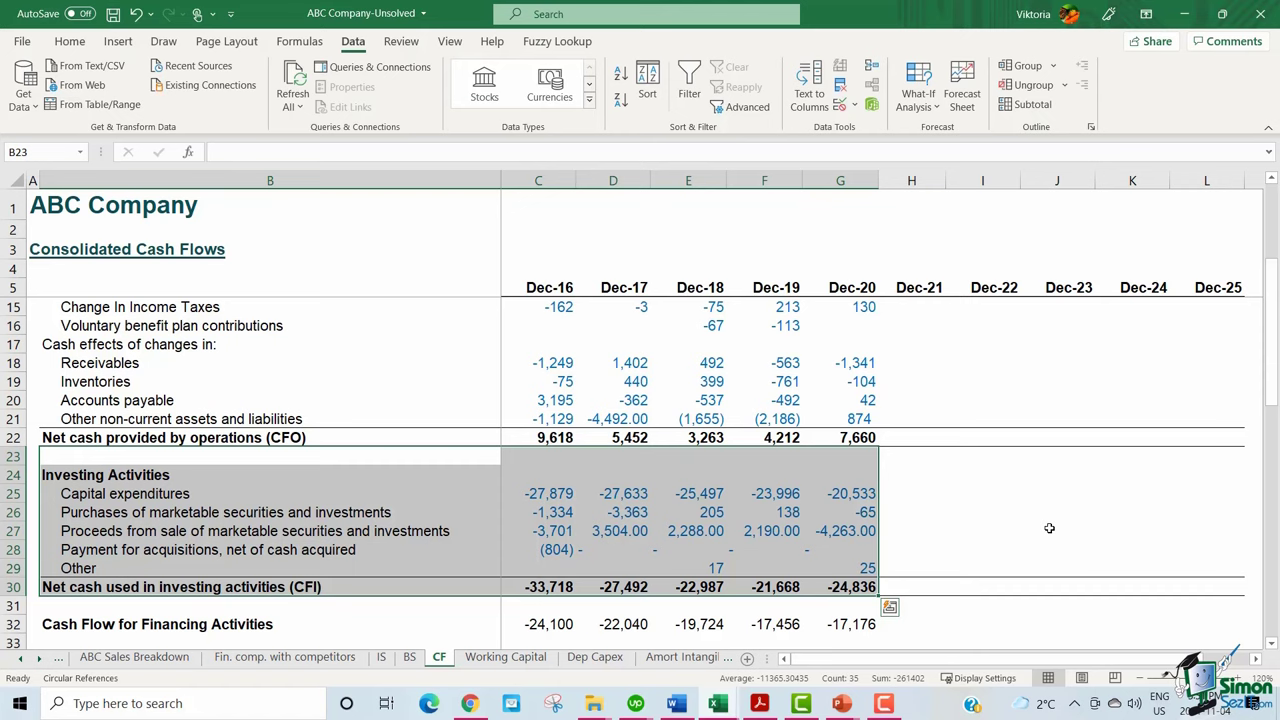
Revisit Capital expenditures and the marketable securities rows, and review Net cash used in investing activities (CFI)
drag(370, 493, 865, 487)
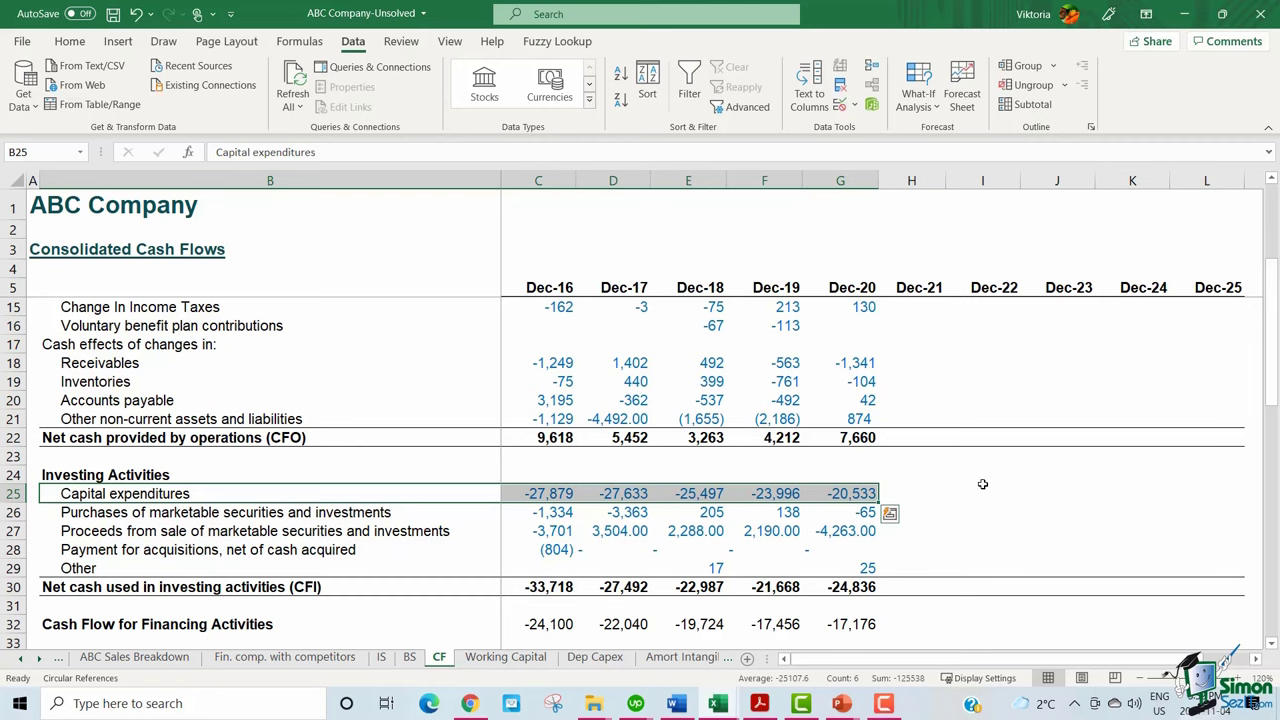
drag(423, 517, 829, 522)
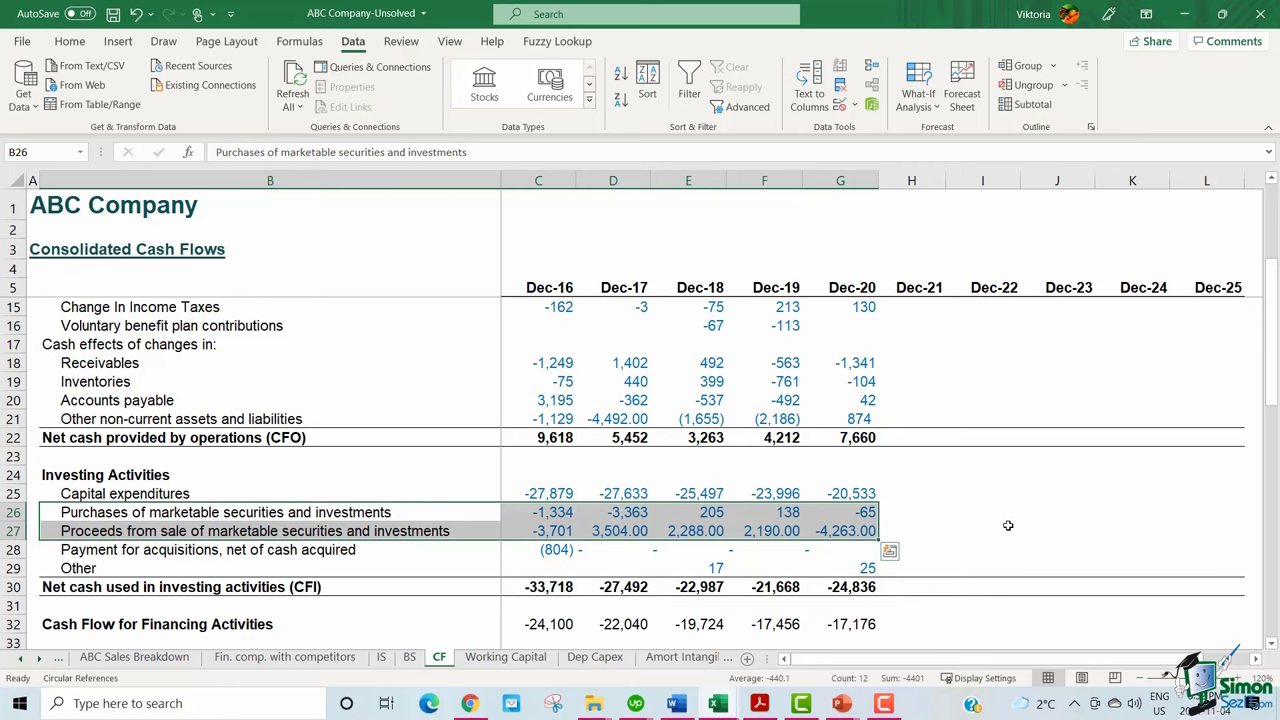
key(ctrl+z)
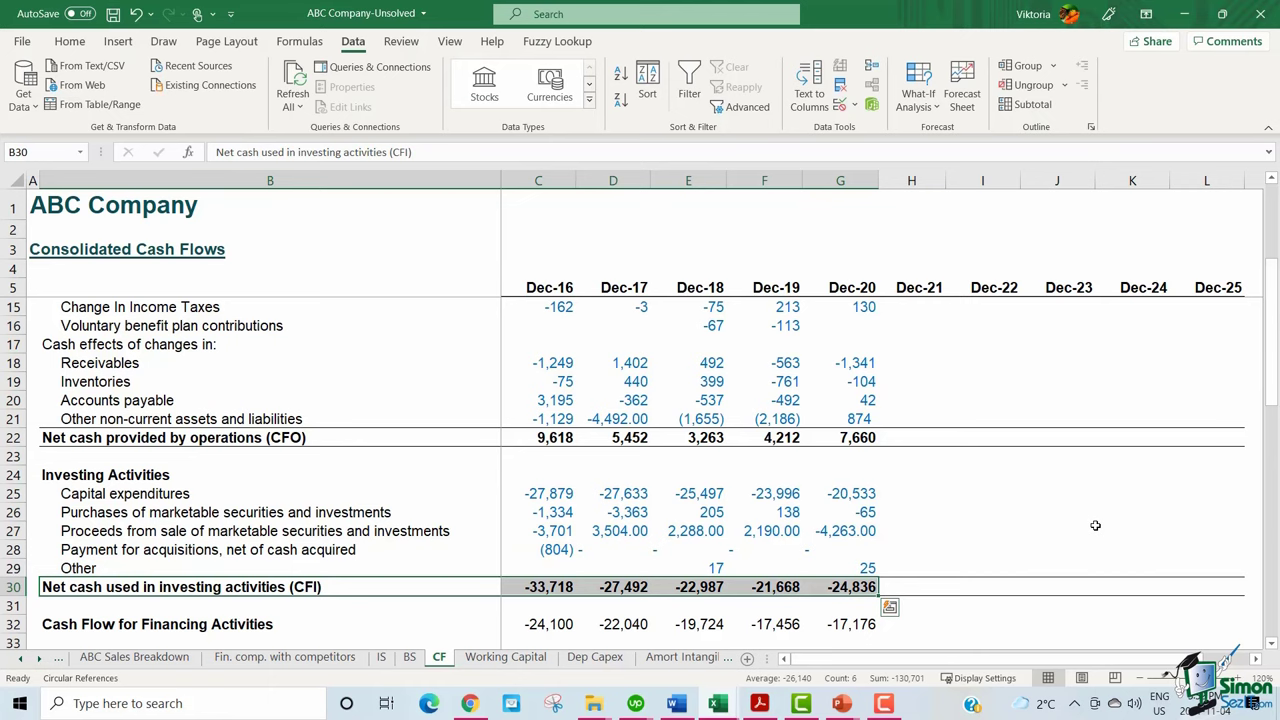
click(1113, 497)
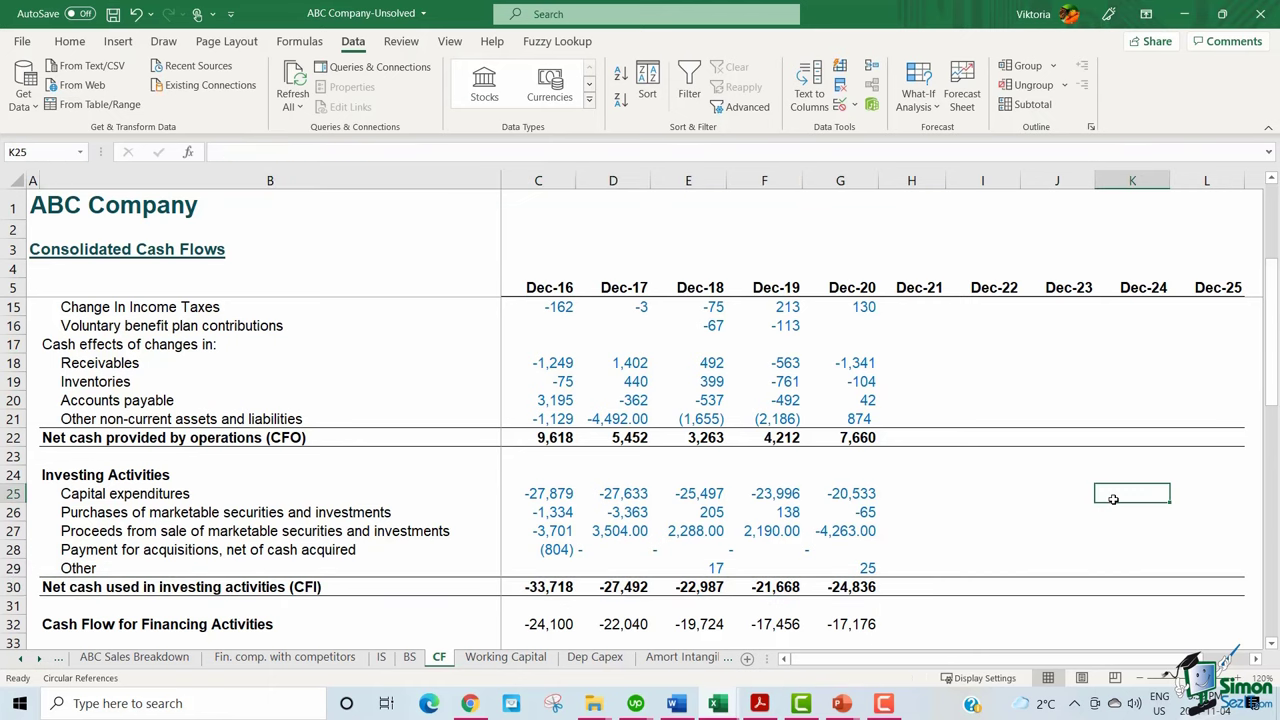
Review the Financing Activities section, looking closer at the Dividends paid and Purchases of treasury shares rows
drag(120, 475, 850, 590)
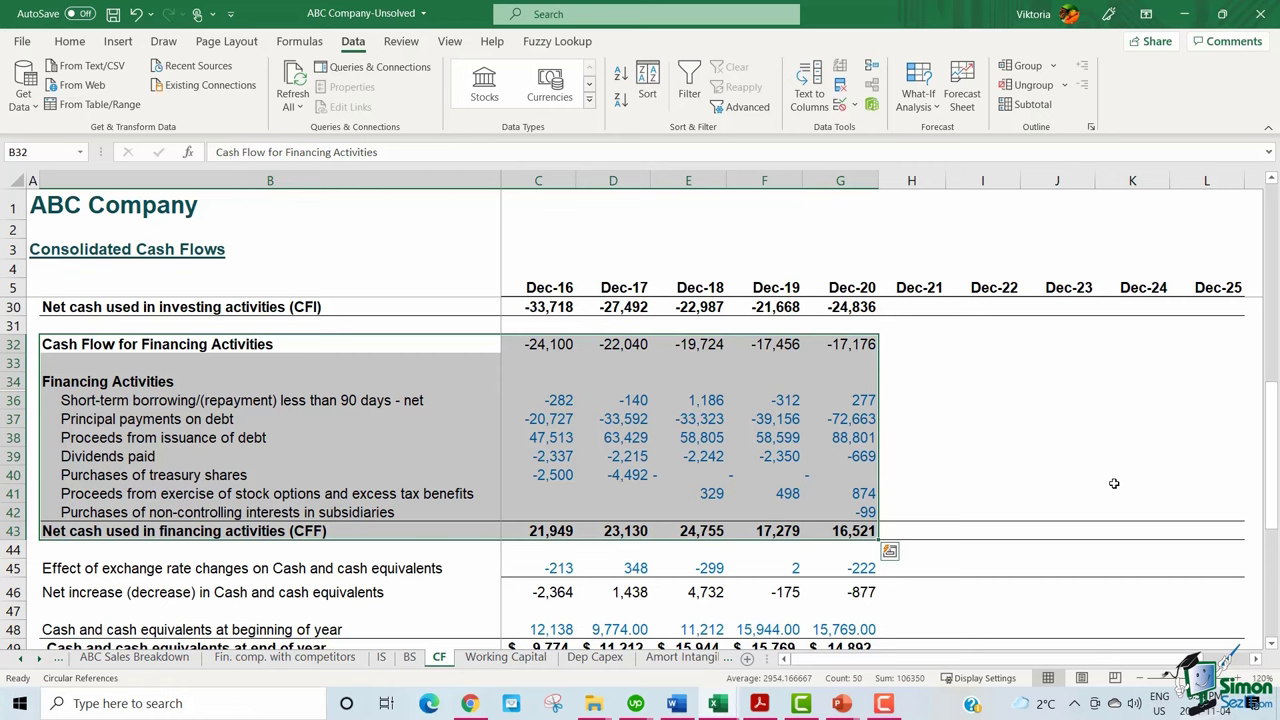
drag(100, 456, 860, 456)
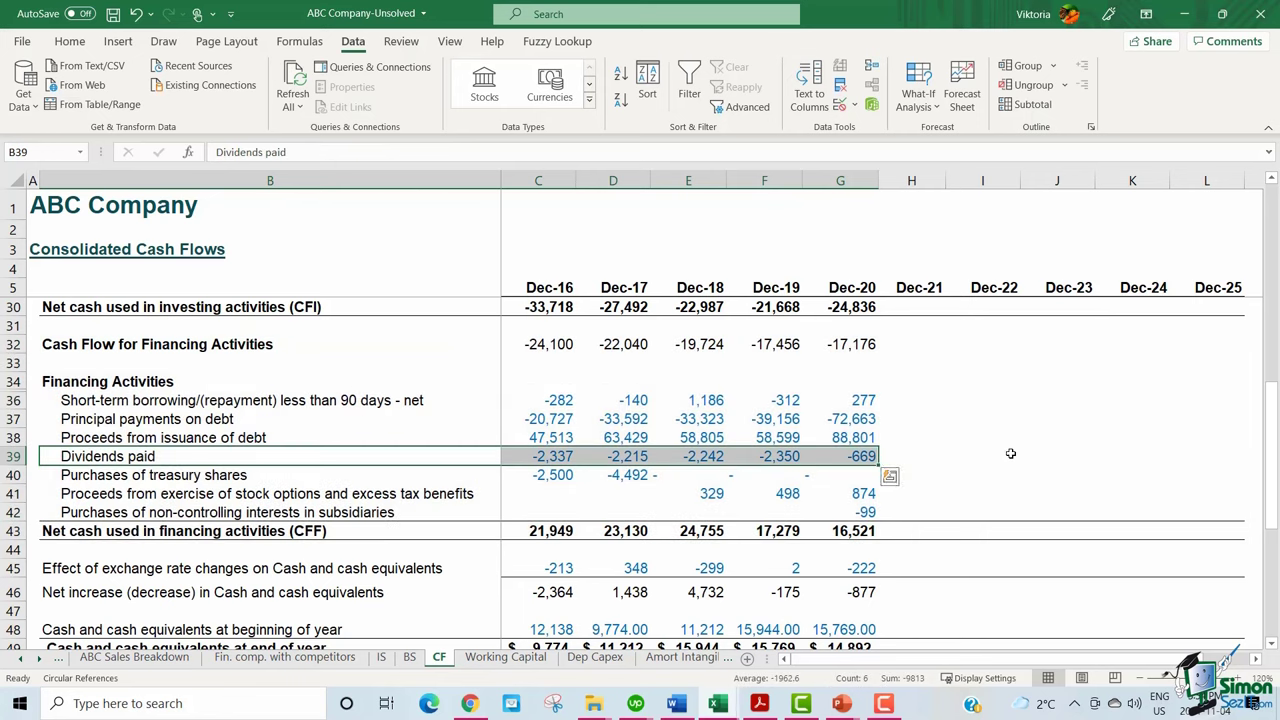
drag(351, 475, 845, 476)
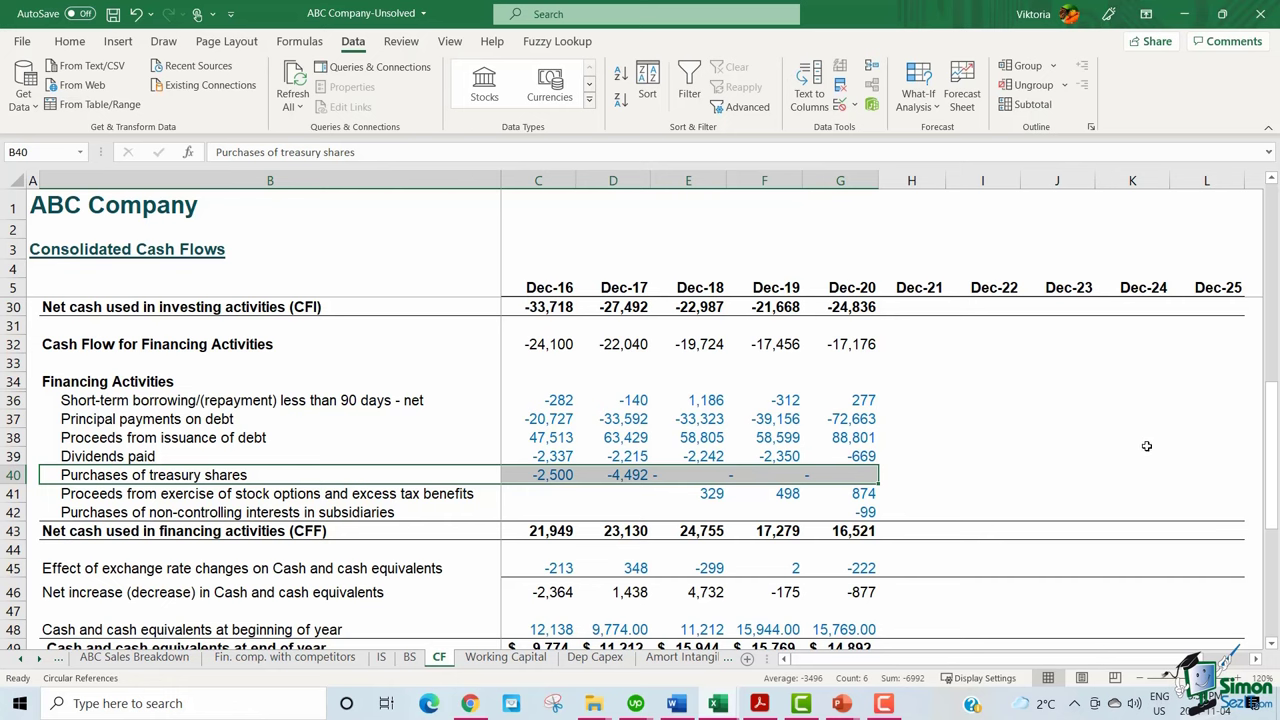
click(971, 434)
Review the Principal payments on debt and Proceeds from issuance of debt rows for Dec-16 to Dec-20
click(270, 420)
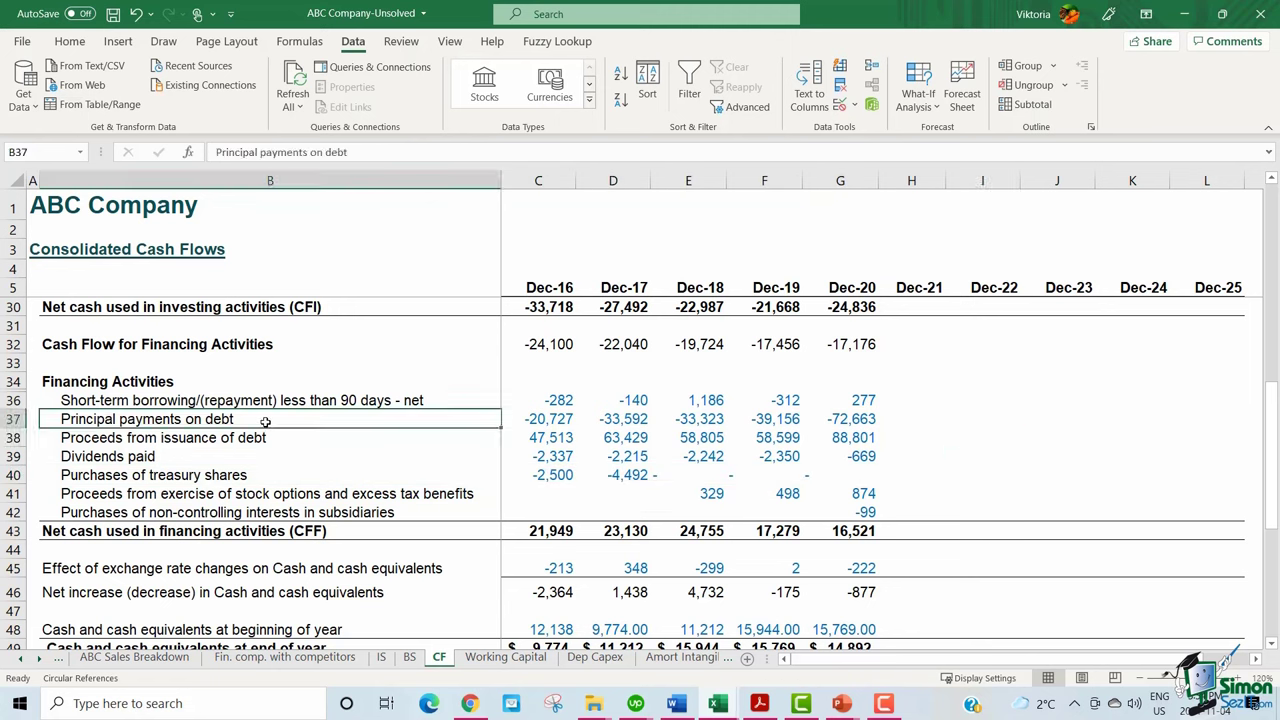
key(ctrl+shift+Right)
key(shift+Down)
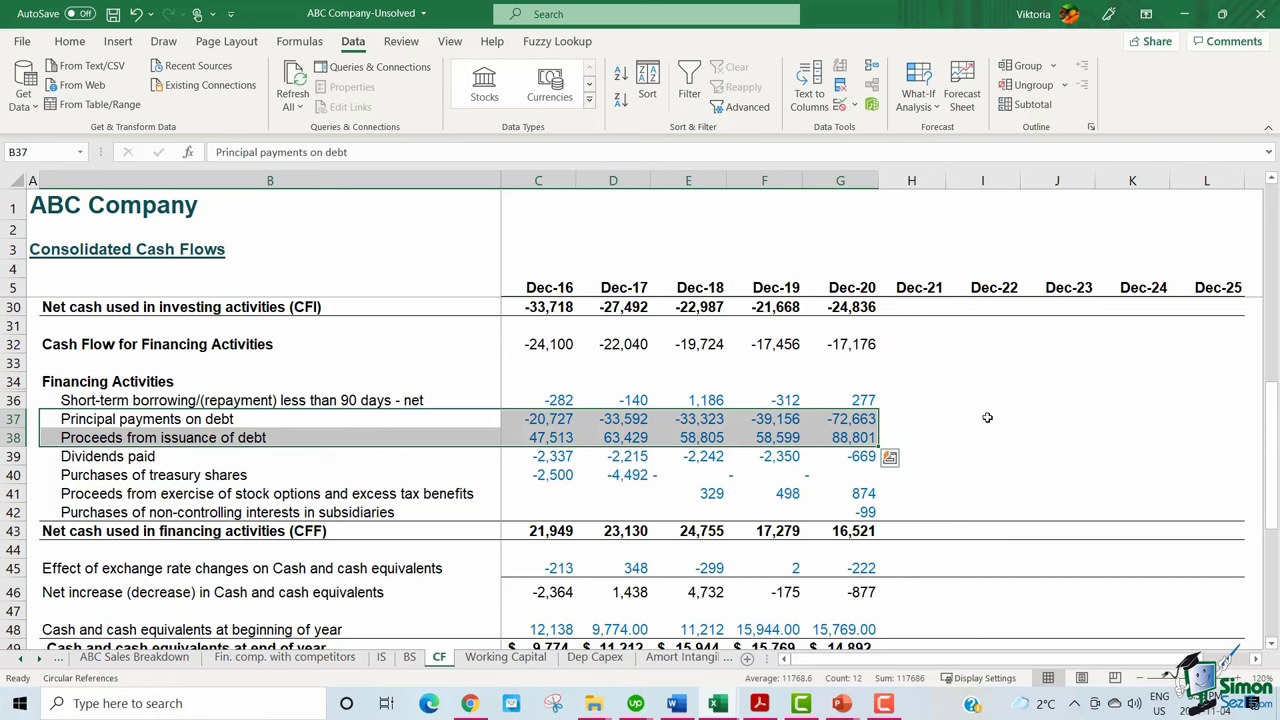
Highlight the CFO, CFI and CFF total rows together for Dec-16 to Dec-20
key(ctrl+Down)
key(ctrl+shift+Right)
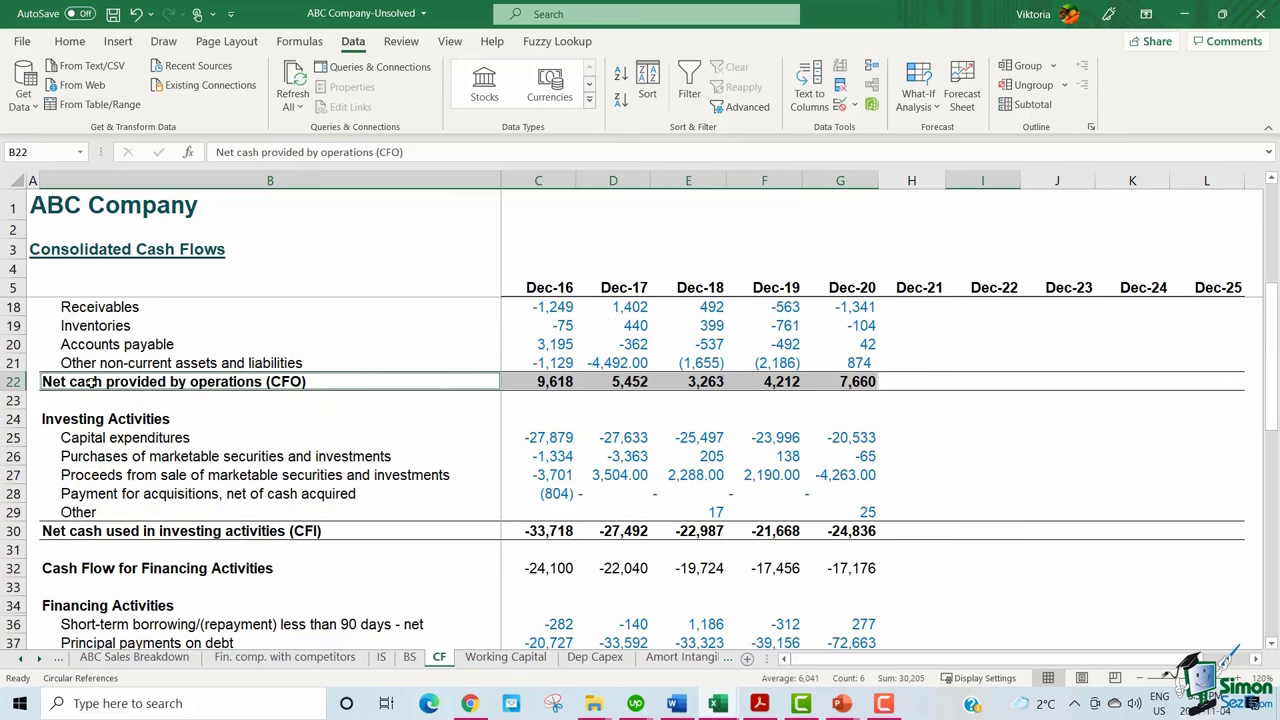
click(124, 535)
drag(436, 537, 806, 541)
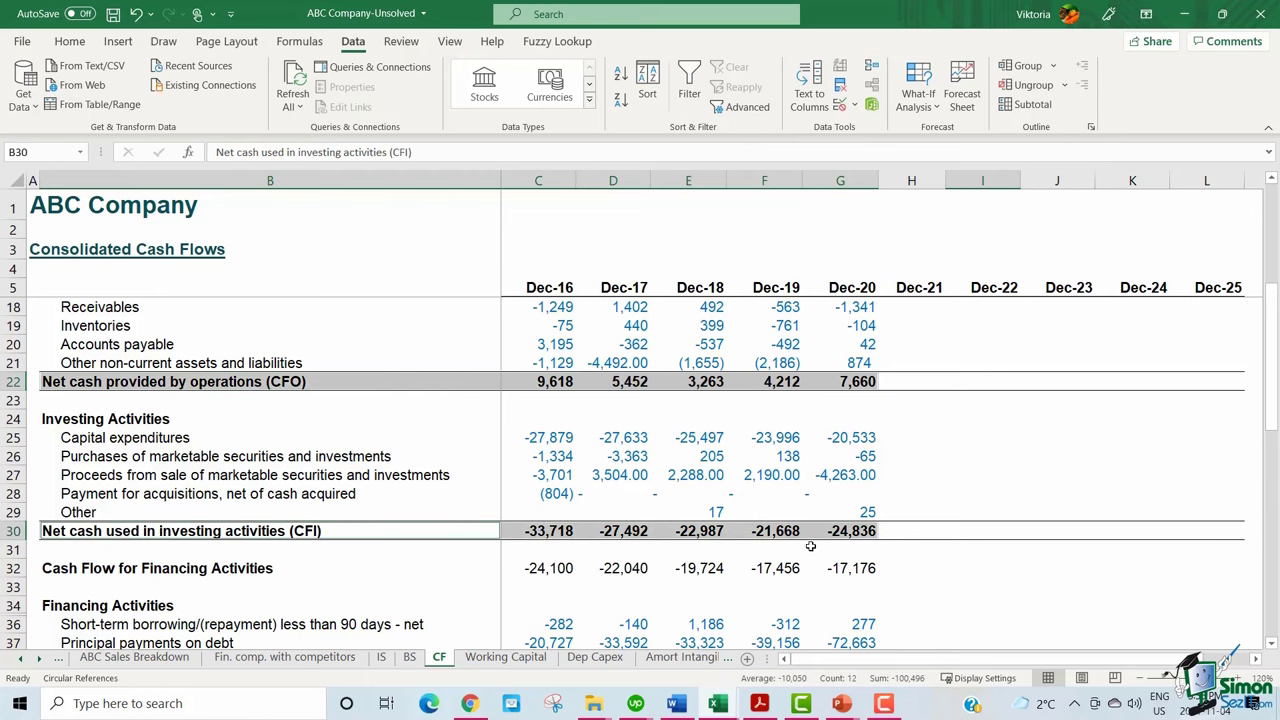
scroll(768, 543, down, 2)
scroll(770, 543, down, 1)
ctrl+click(240, 586)
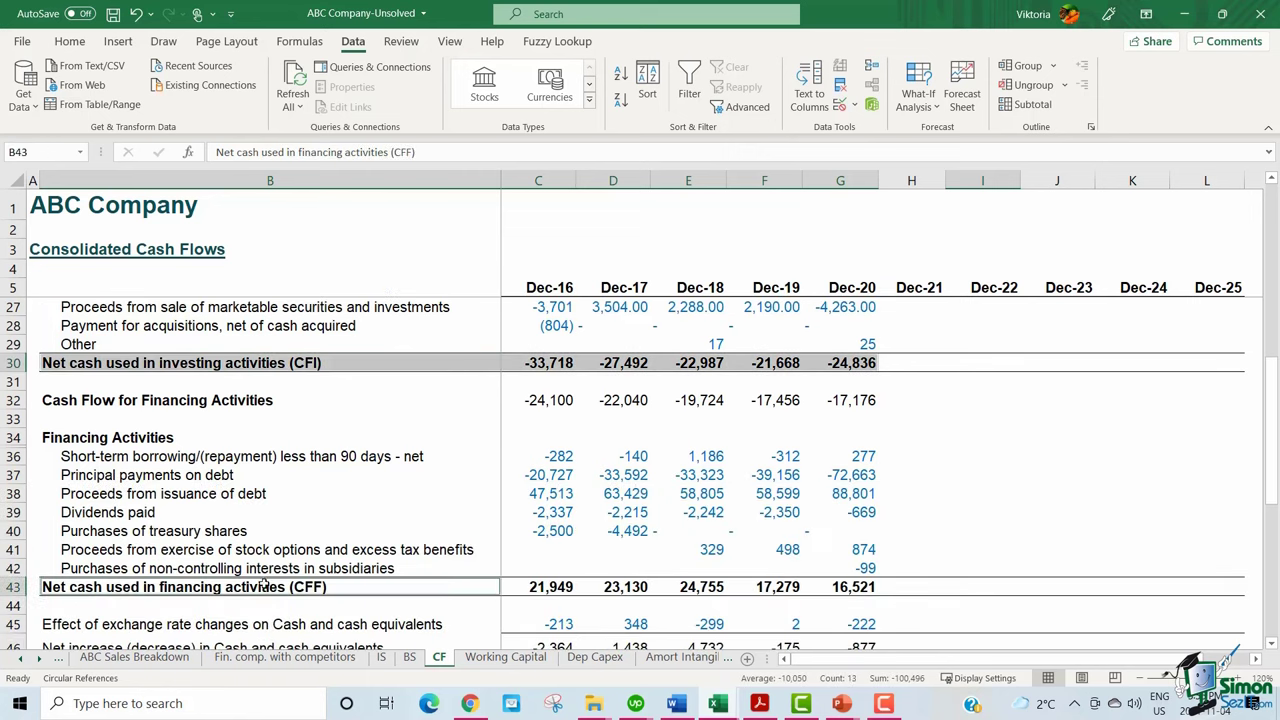
drag(460, 583, 836, 586)
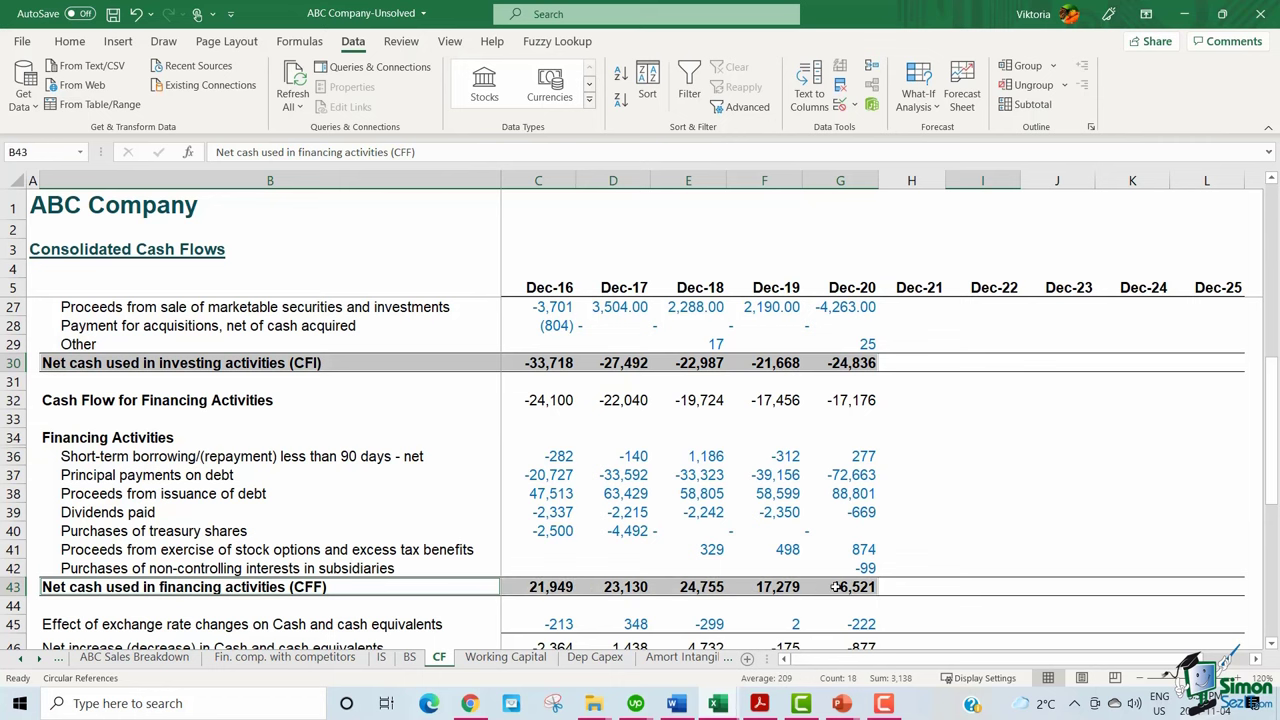
Add the Net increase (decrease) in Cash and cash equivalents row to the highlighted totals, and look at Cash and cash equivalents at beginning of year
scroll(824, 578, down, 1)
scroll(824, 578, down, 1)
ctrl+click(104, 548)
key(ctrl+shift+Right)
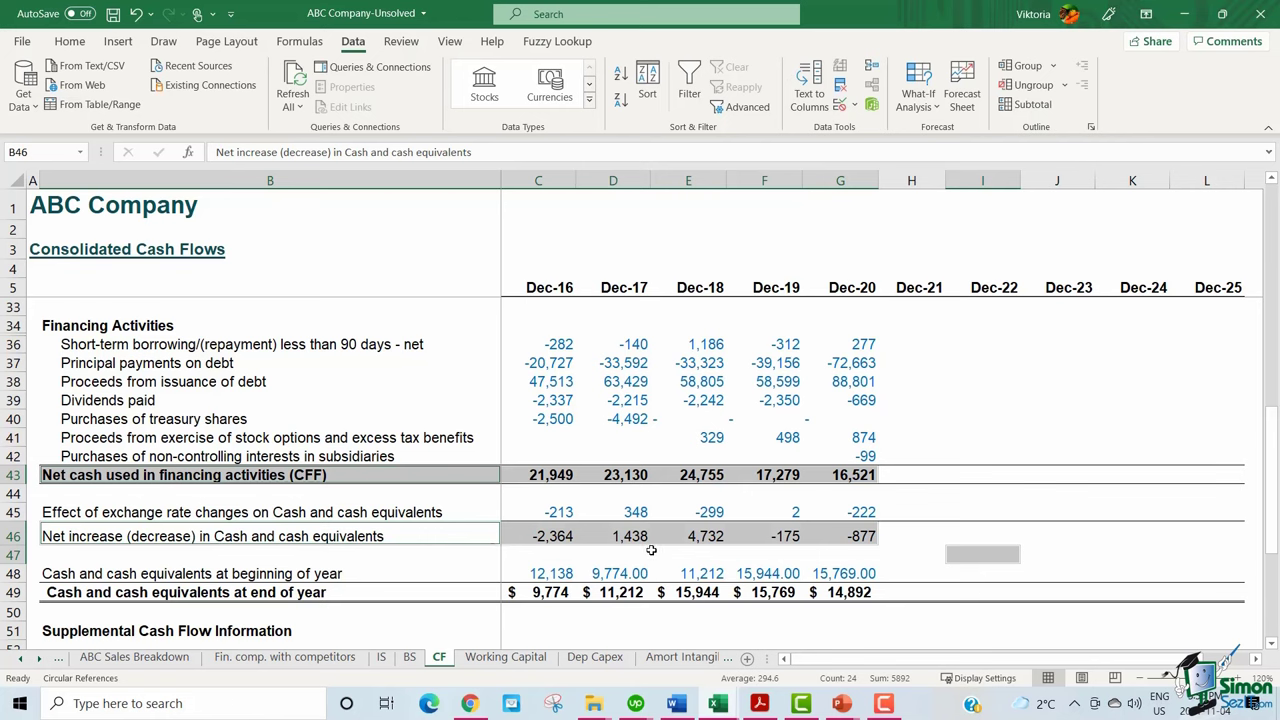
click(374, 574)
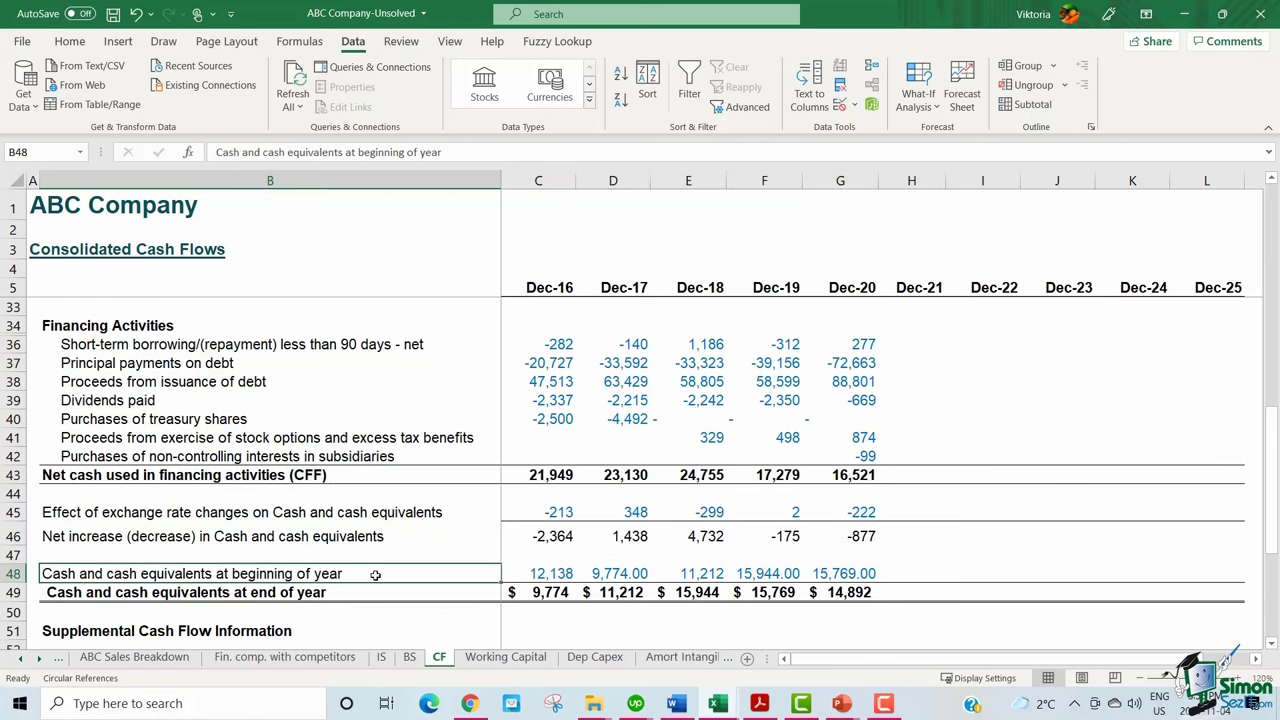
Highlight the Cash and cash equivalents at beginning of year and at end of year rows for Dec-16 to Dec-20
drag(375, 574, 834, 574)
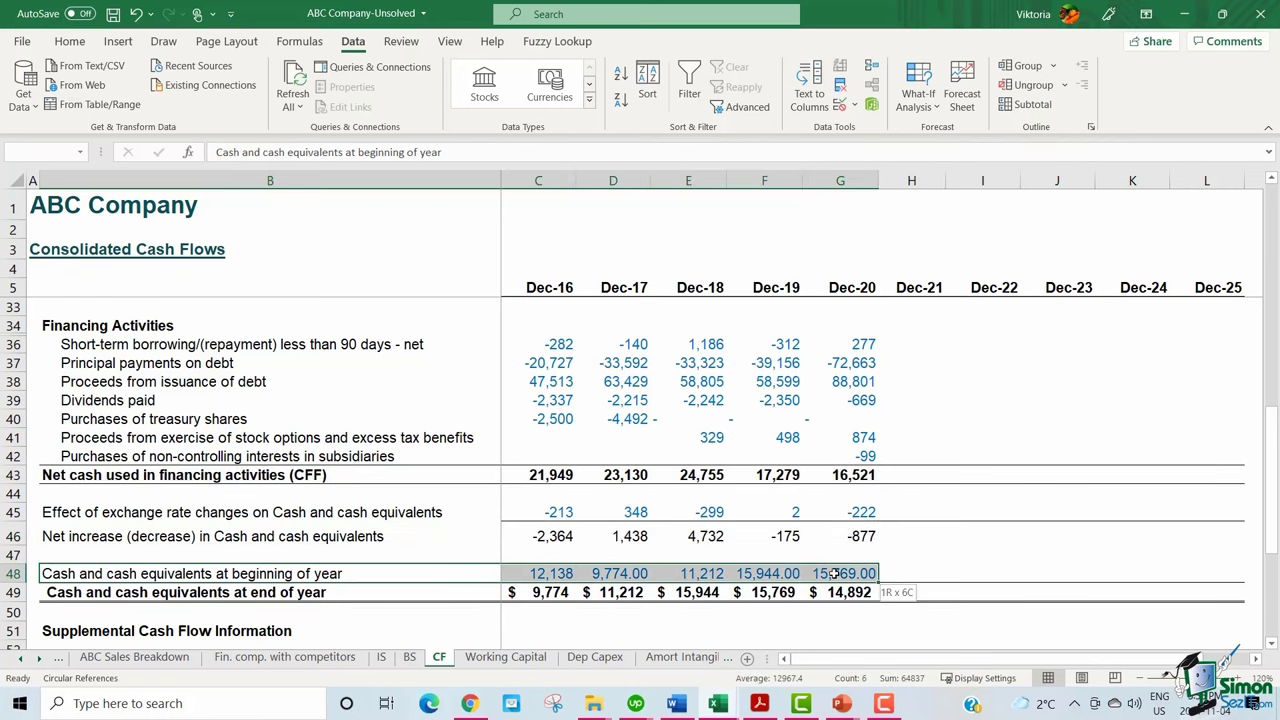
click(375, 574)
drag(375, 574, 834, 574)
click(304, 594)
drag(304, 594, 834, 592)
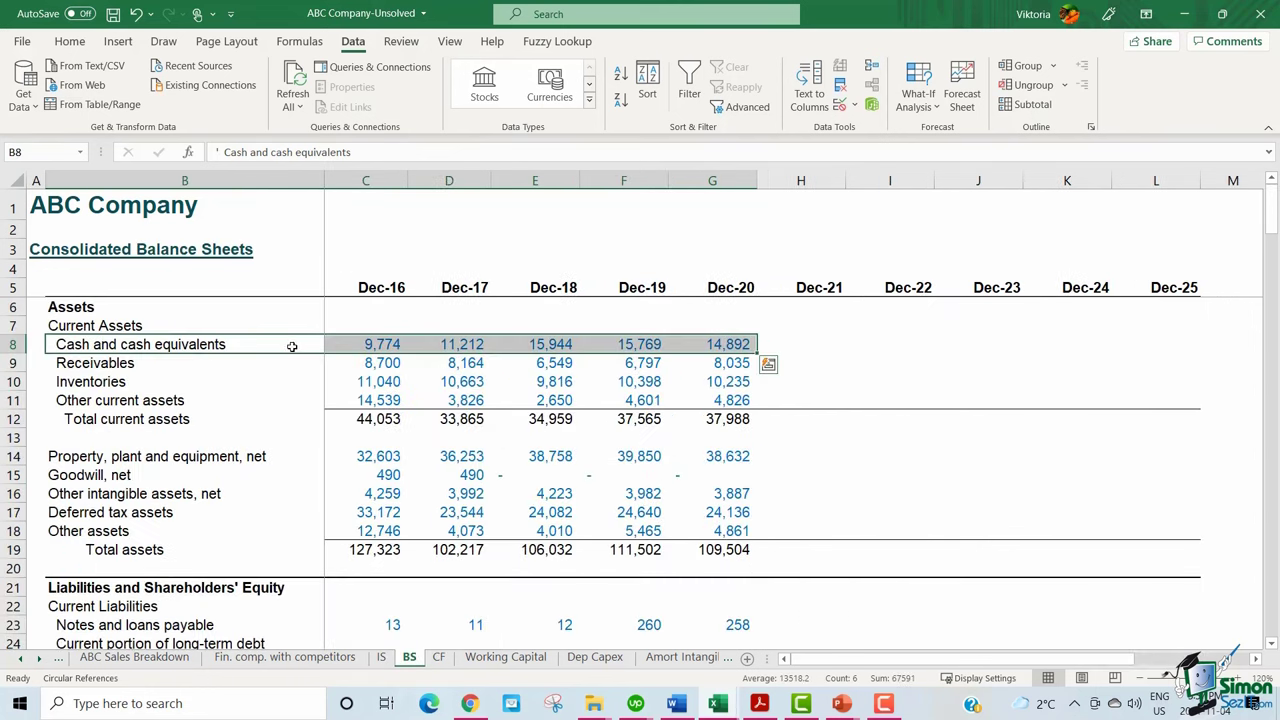
Copy the balance sheet's Cash and cash equivalents row and paste it as values directly below the cash flow statement's end-of-year cash row
right_click(294, 350)
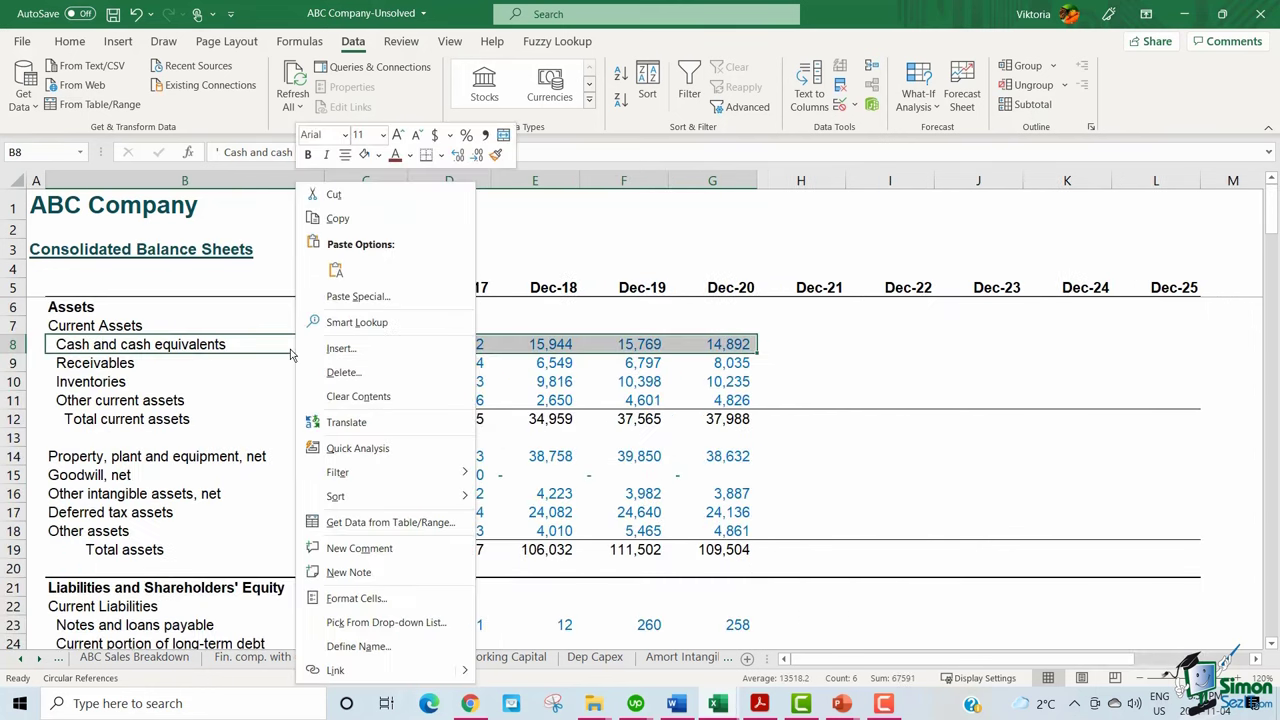
click(337, 218)
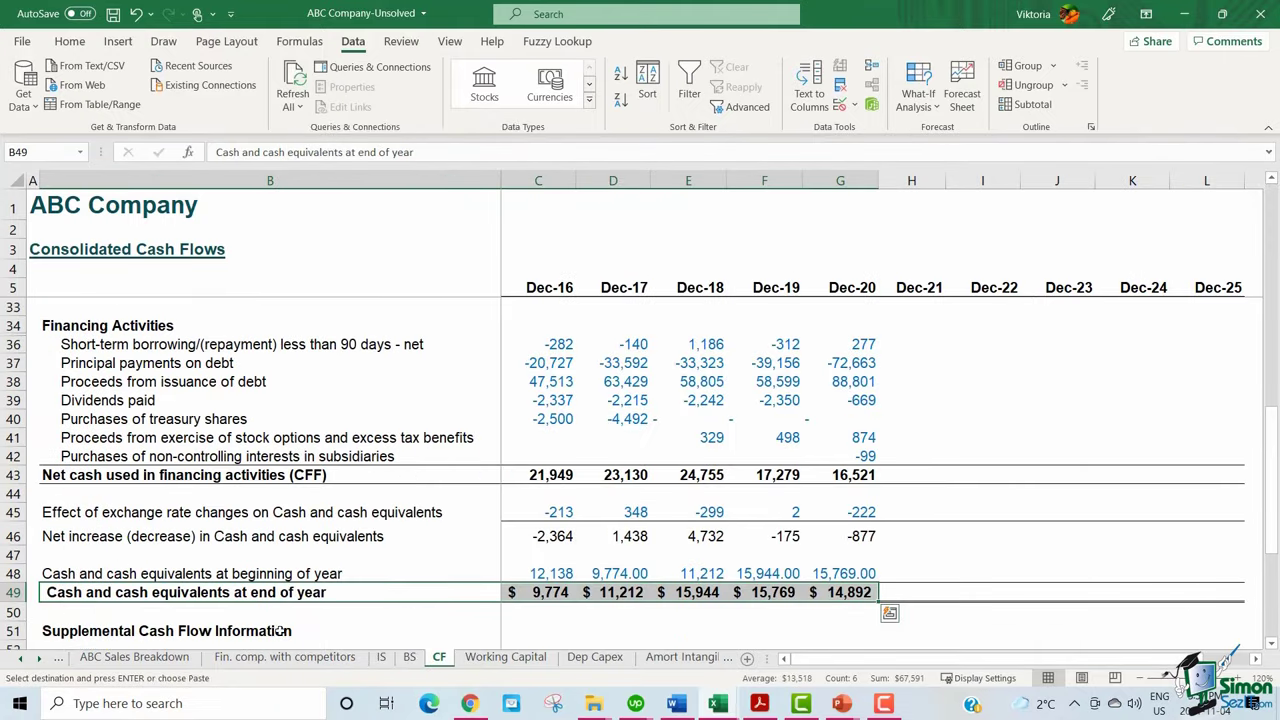
click(331, 612)
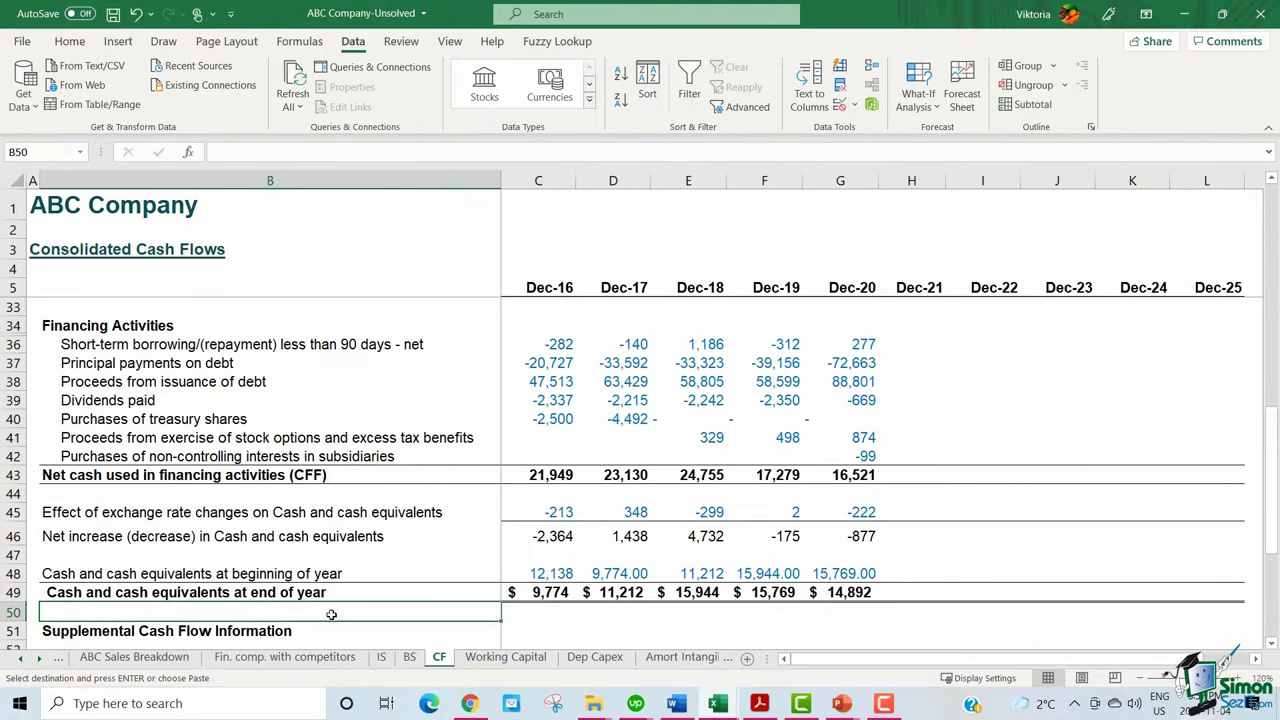
right_click(340, 612)
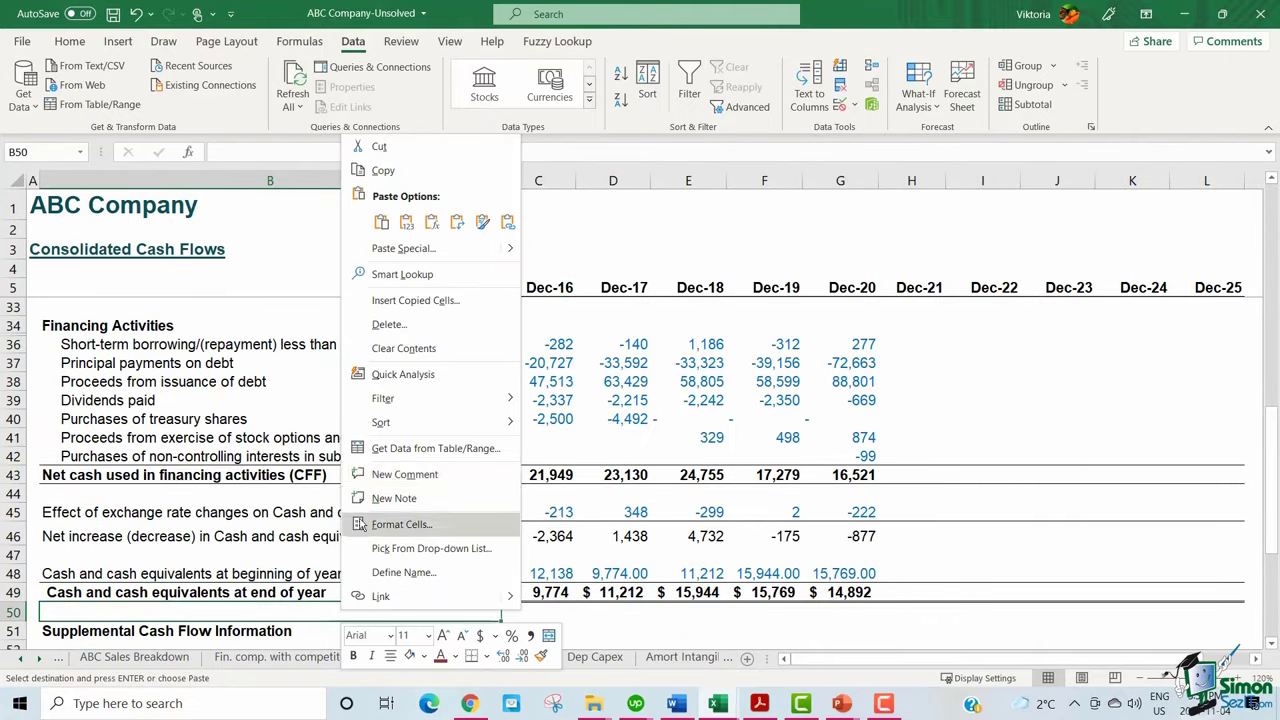
click(406, 222)
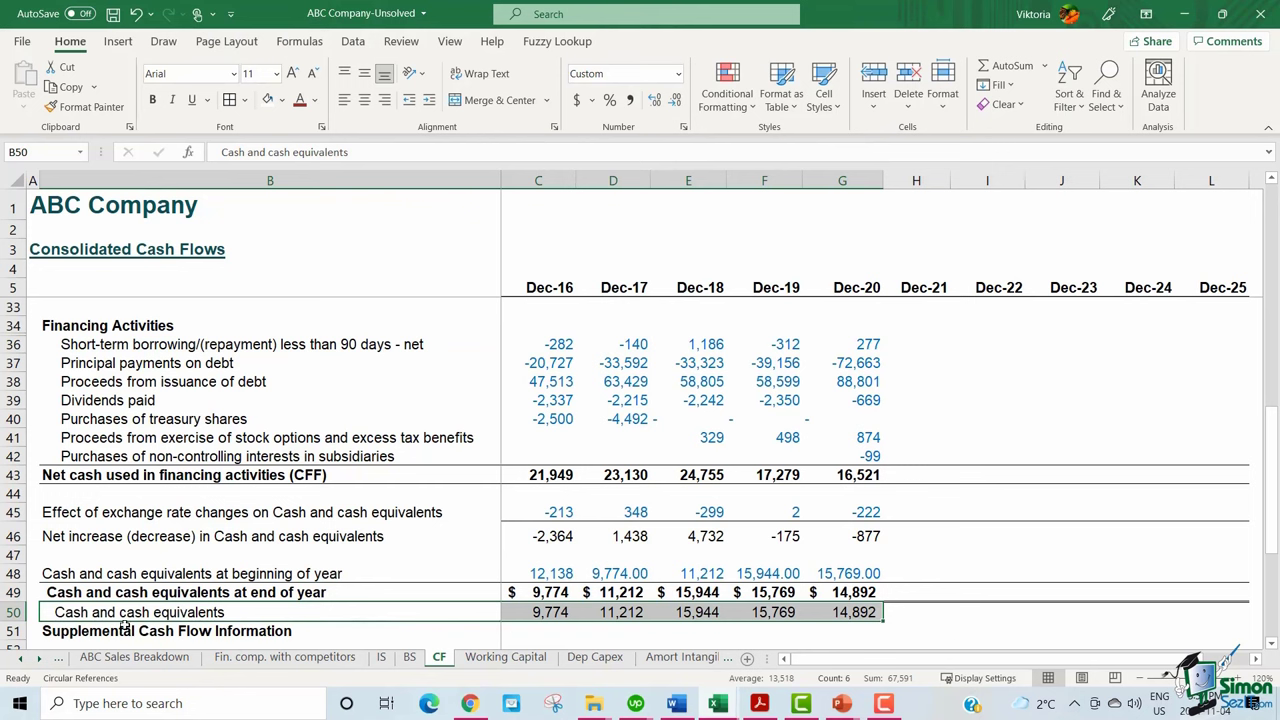
Compare the pasted balance sheet cash row with Cash and cash equivalents at end of year for Dec-16 to Dec-20
drag(290, 612, 822, 617)
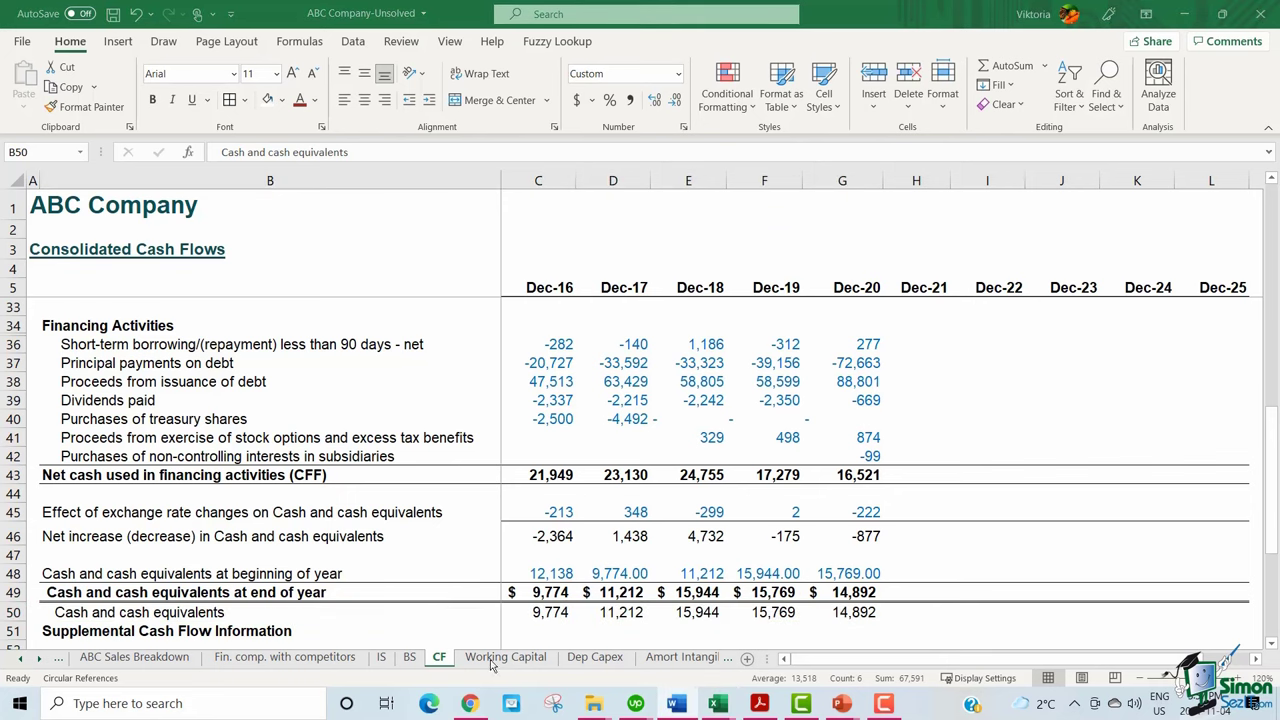
click(345, 588)
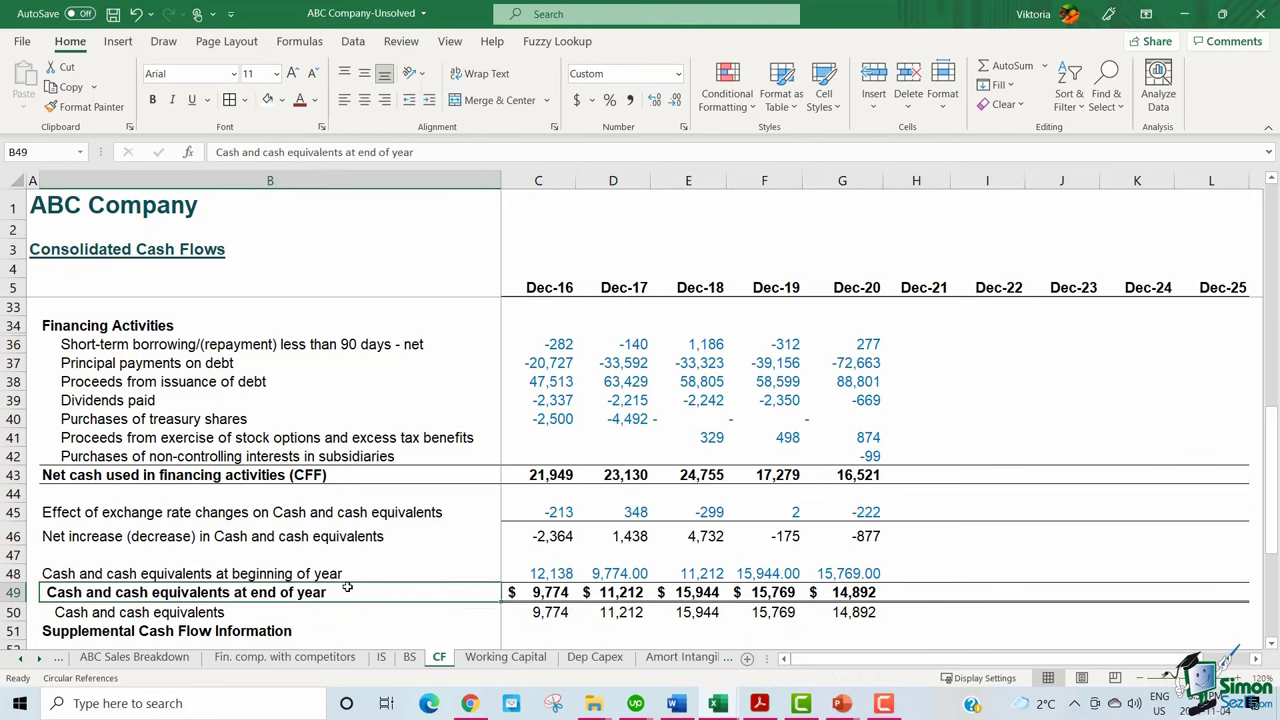
drag(347, 588, 862, 614)
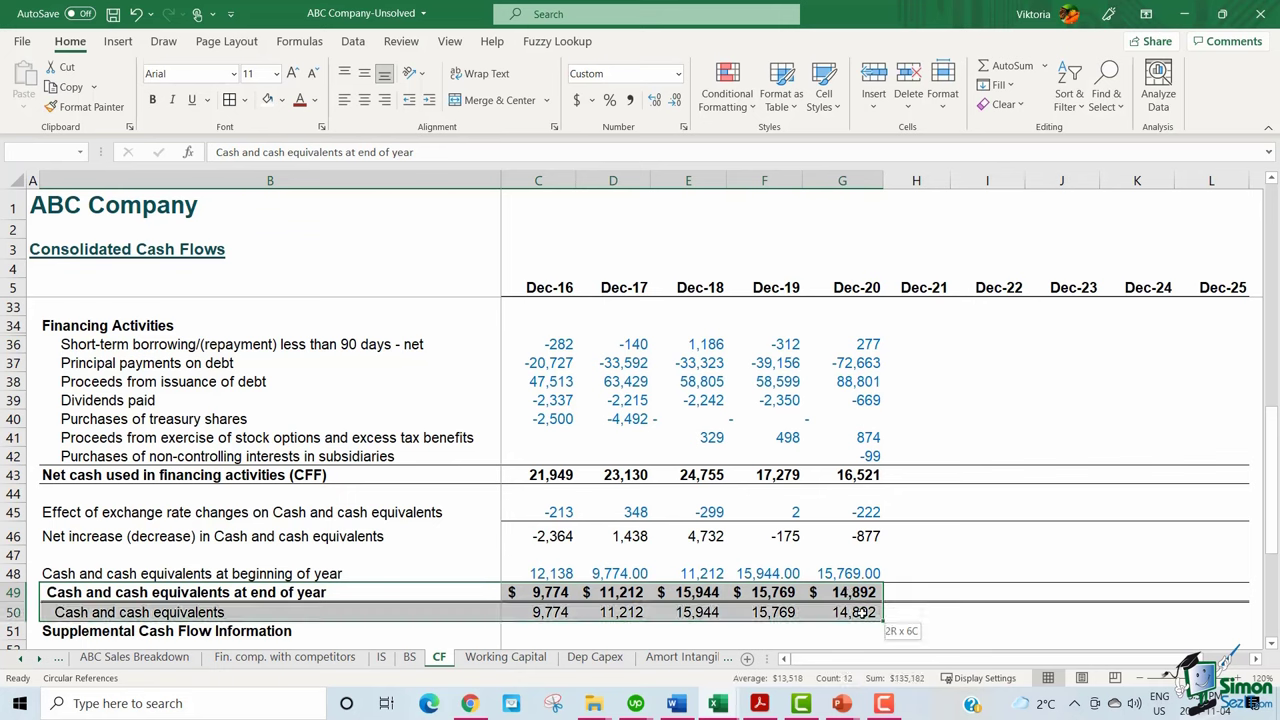
click(450, 610)
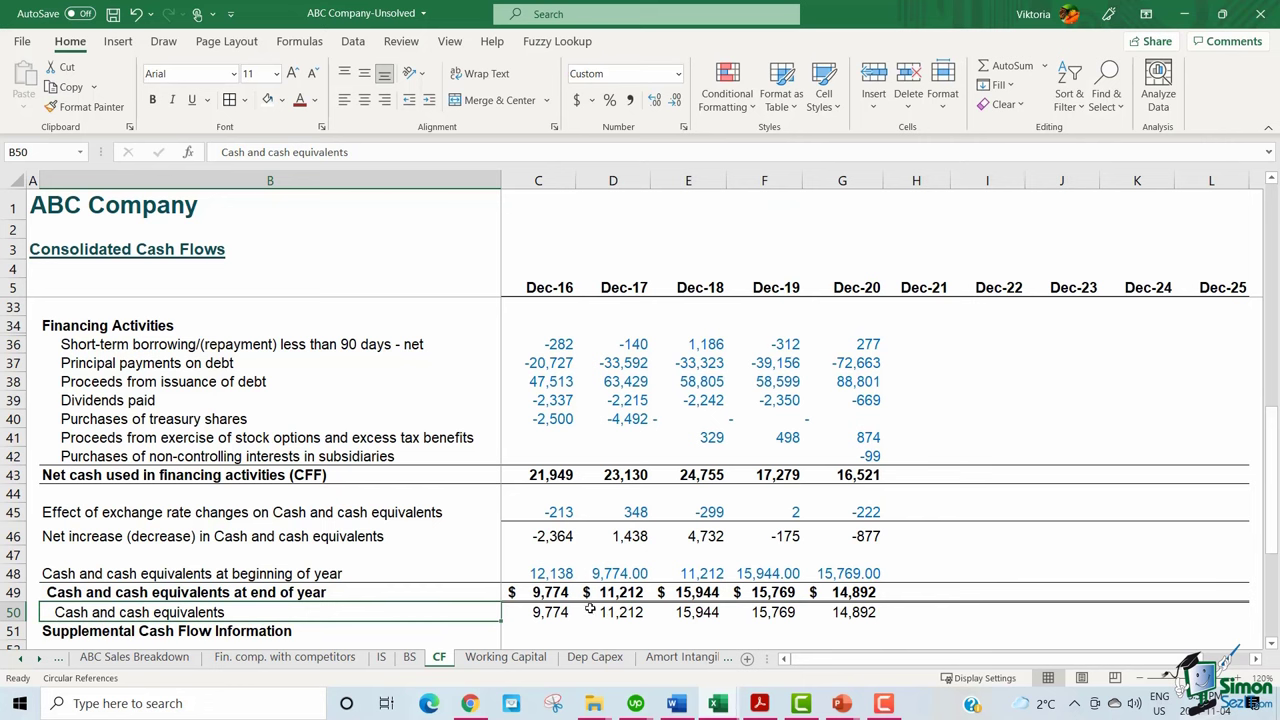
drag(464, 595, 880, 593)
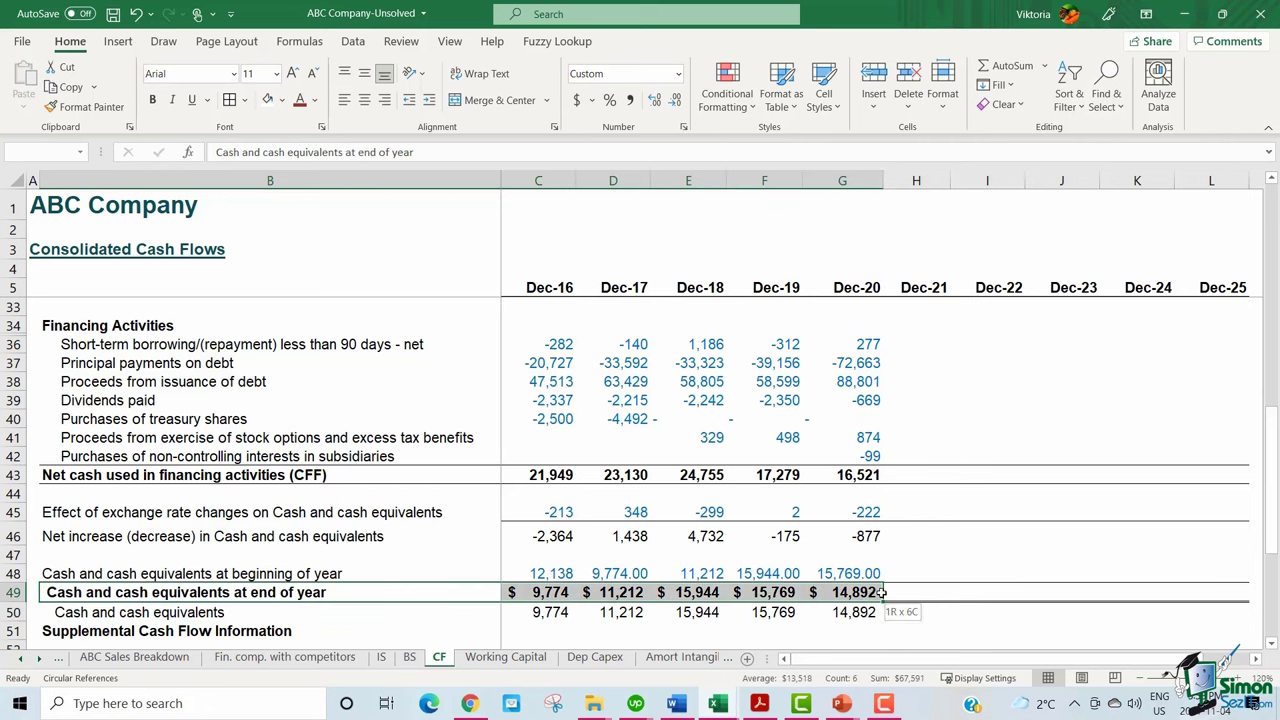
Highlight Net income including noncontrolling interests, followed by Cash and cash equivalents at end of year, for Dec-16 to Dec-20
scroll(200, 334, up, 9)
click(230, 330)
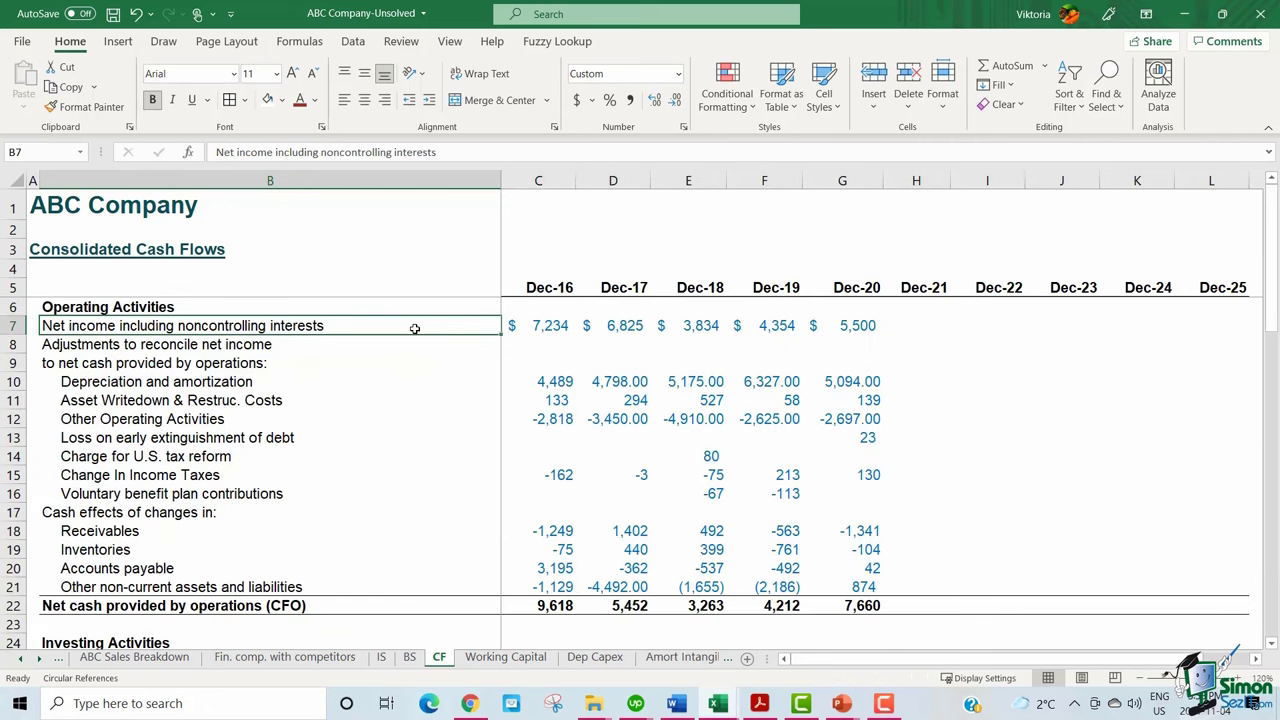
drag(414, 328, 832, 326)
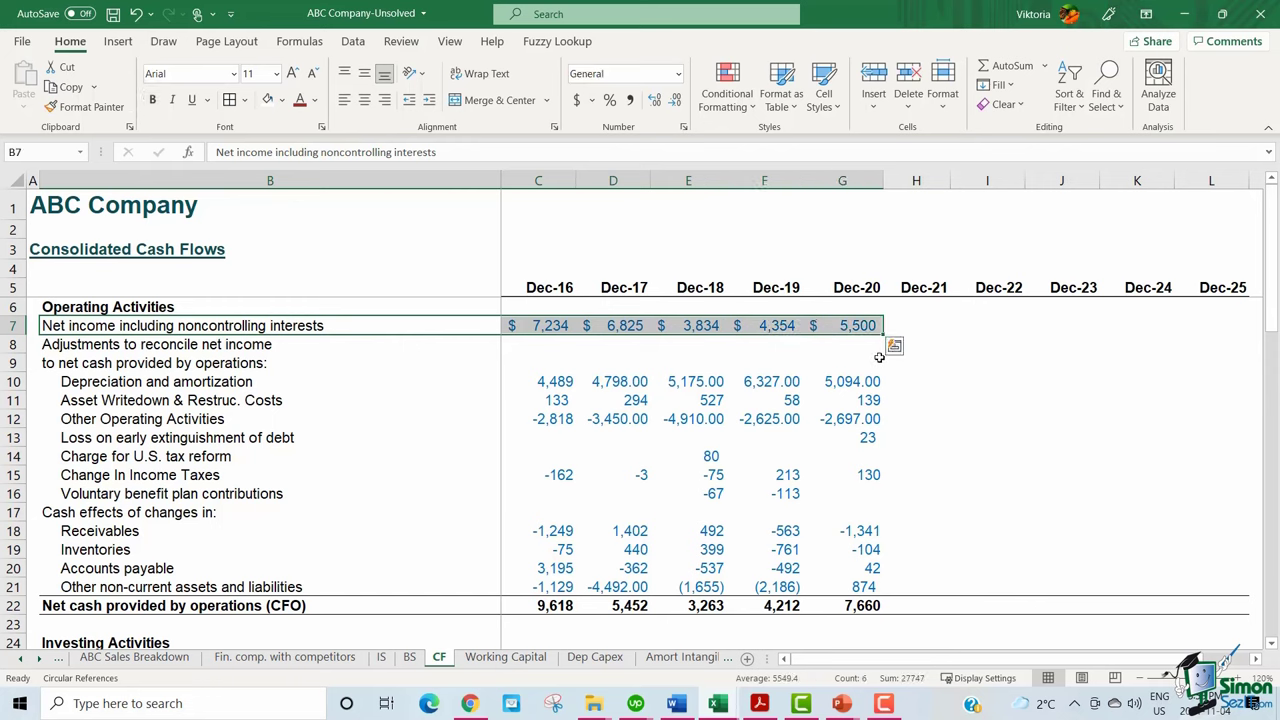
scroll(966, 380, down, 10)
click(325, 556)
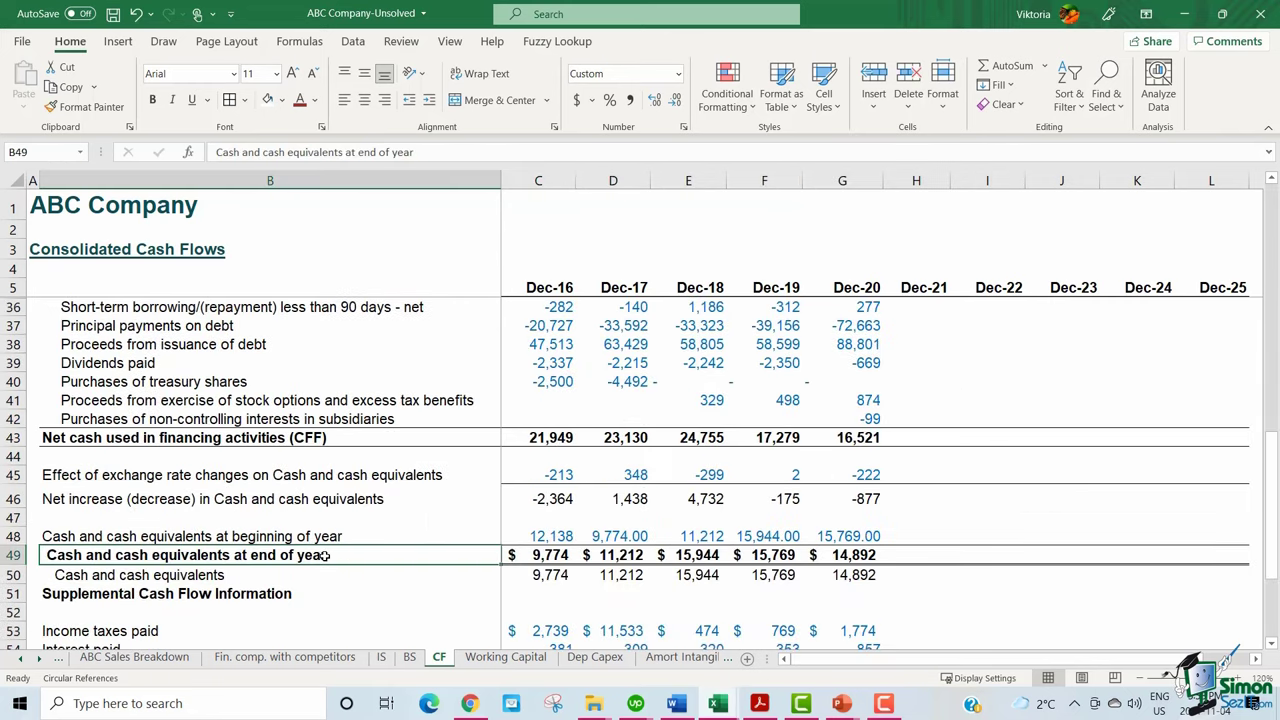
drag(325, 556, 865, 556)
drag(865, 556, 860, 556)
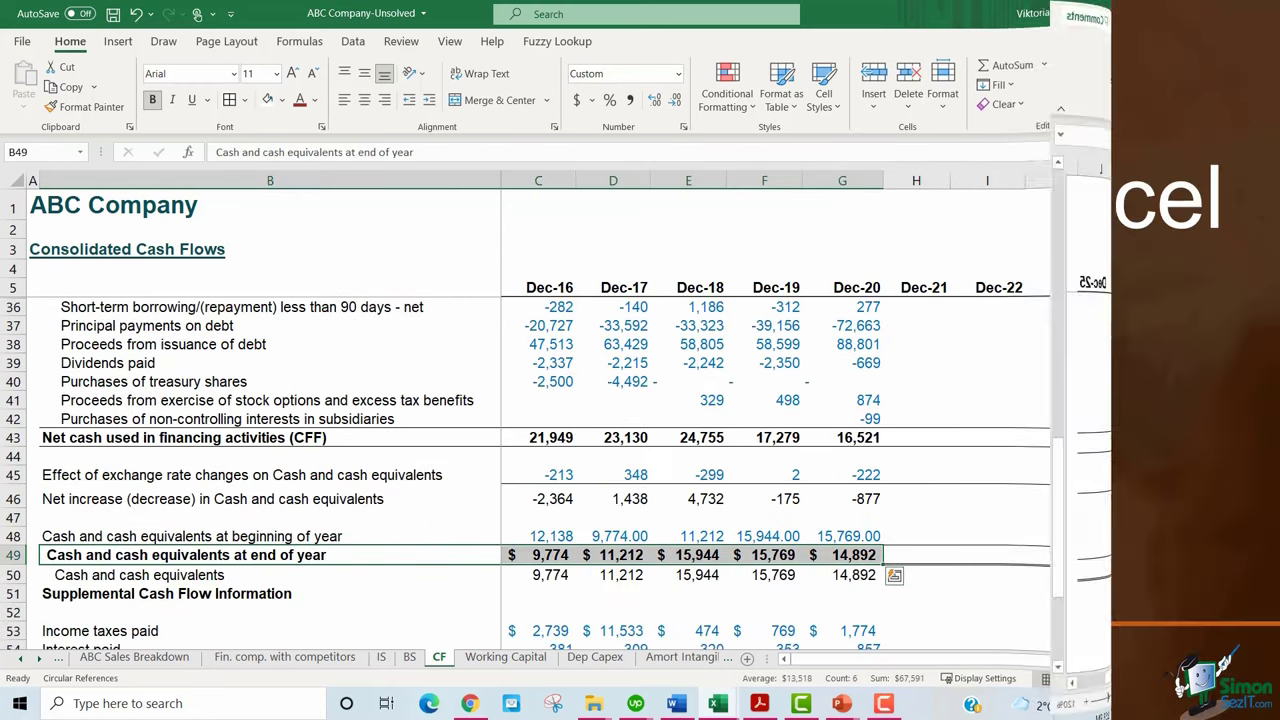
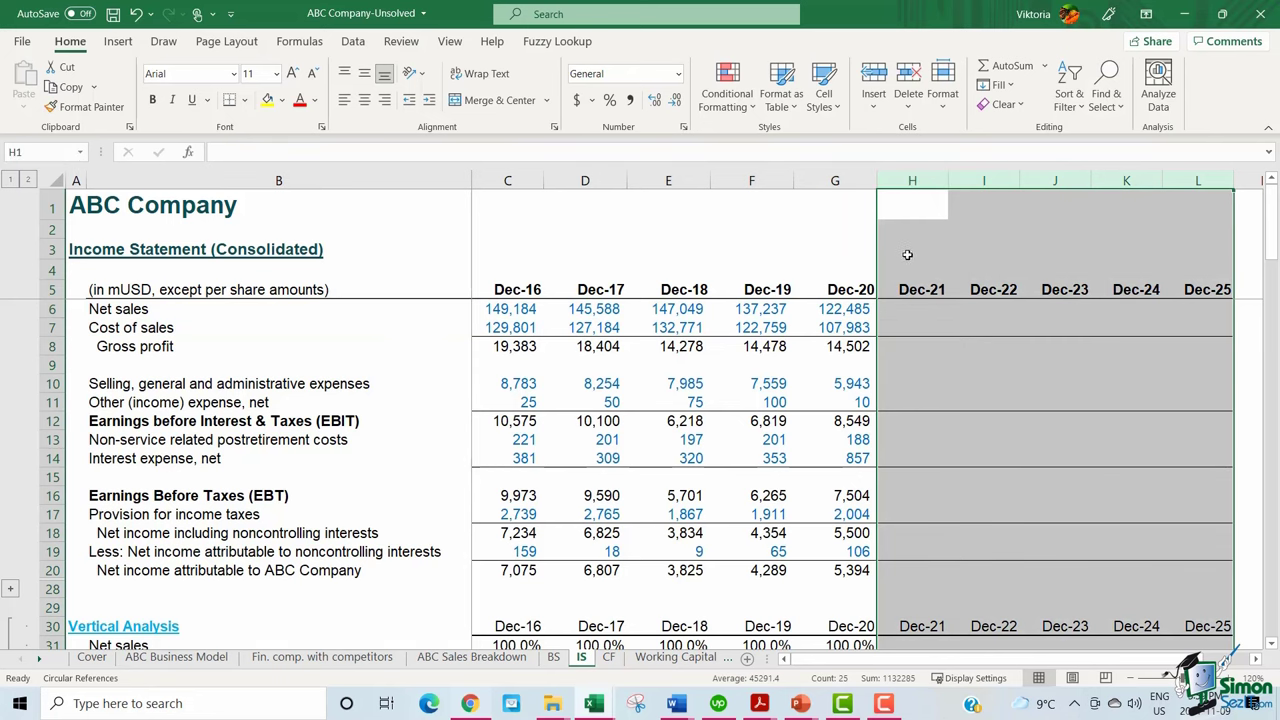
Highlight the income statement's Net sales row for Dec-16 to Dec-20, and open the ABC Sales Breakdown sheet
click(412, 312)
drag(412, 317, 855, 312)
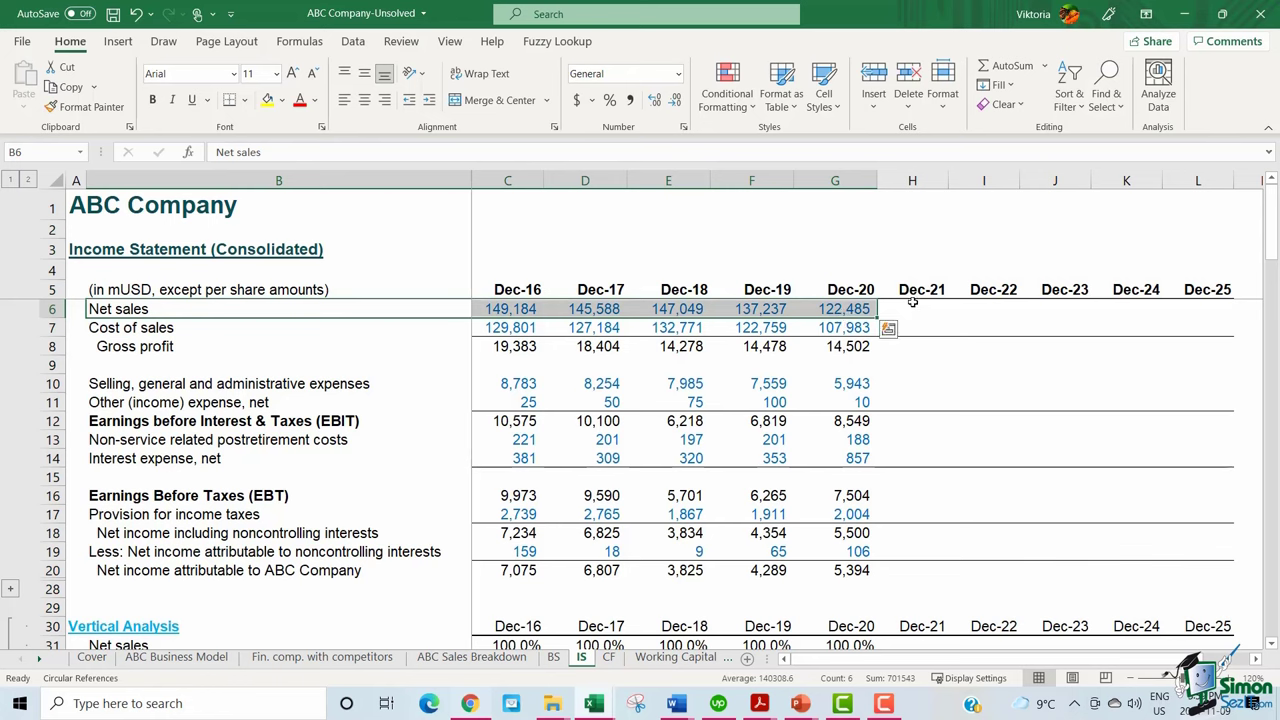
key(ctrl+Page_Up)
key(ctrl+Page_Up)
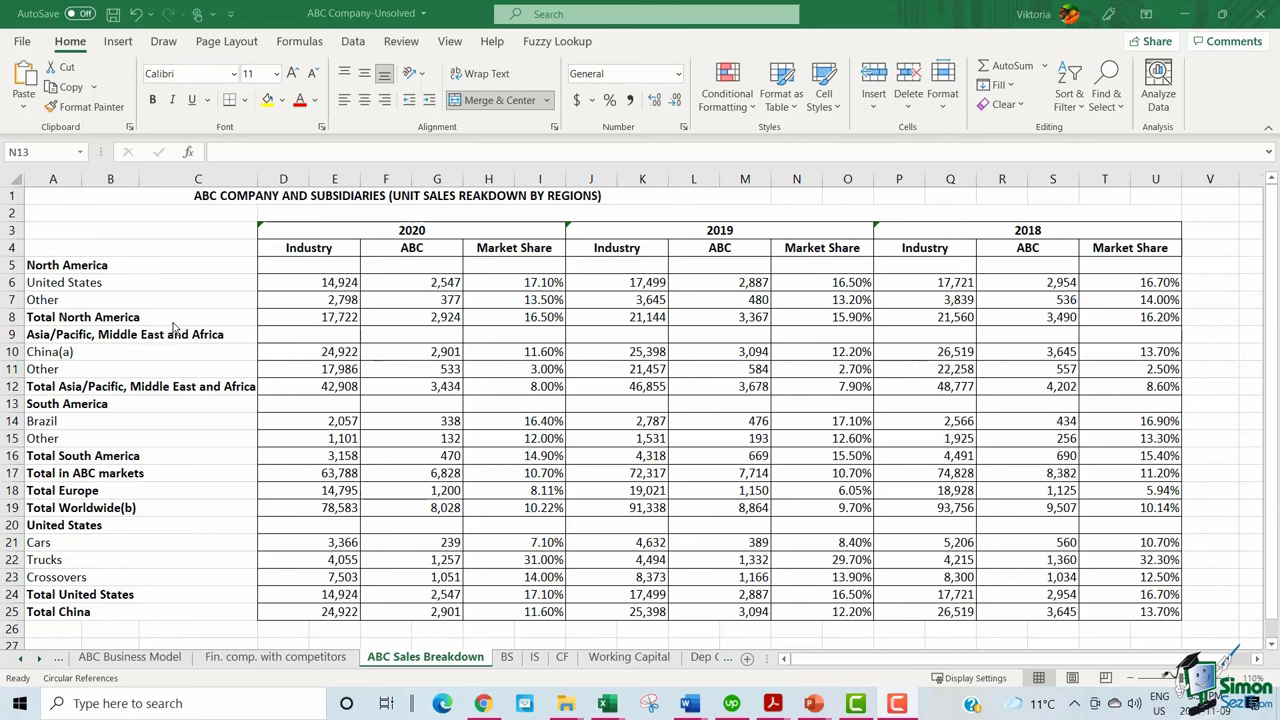
Examine ABC's 2020 market share in Total North America and its Total Worldwide market share for 2020, 2019 and 2018
click(553, 318)
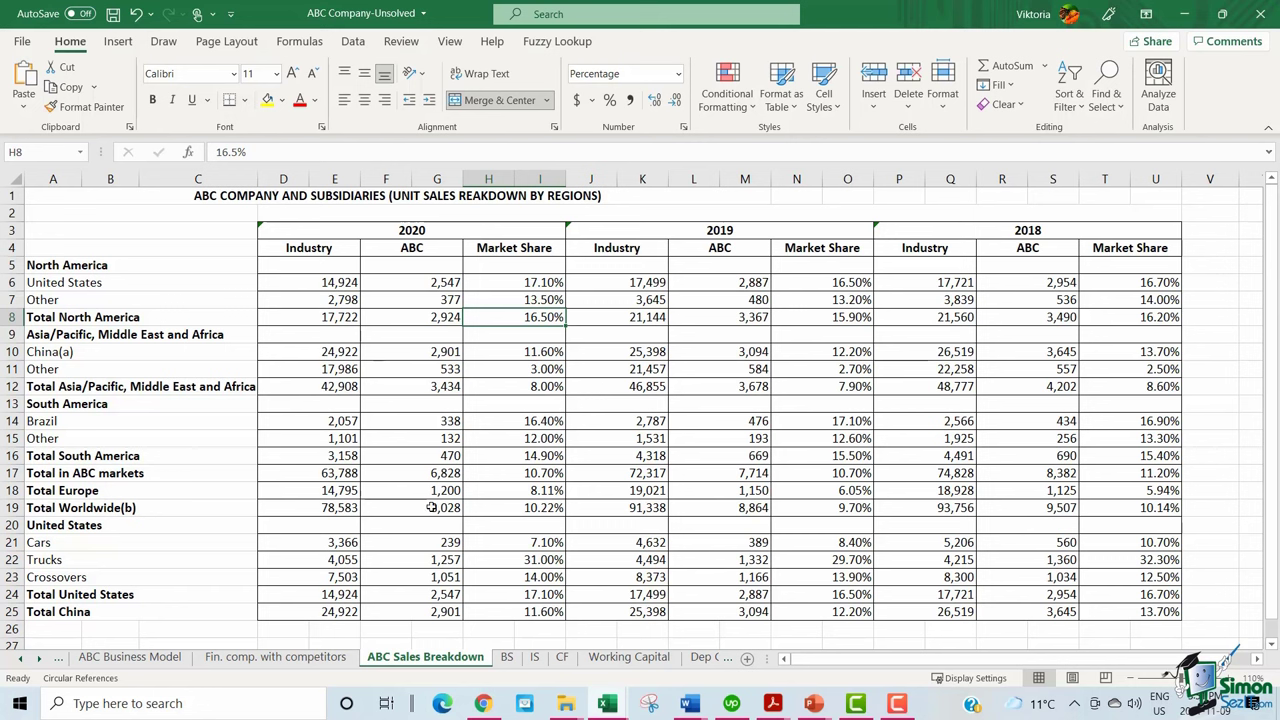
click(527, 507)
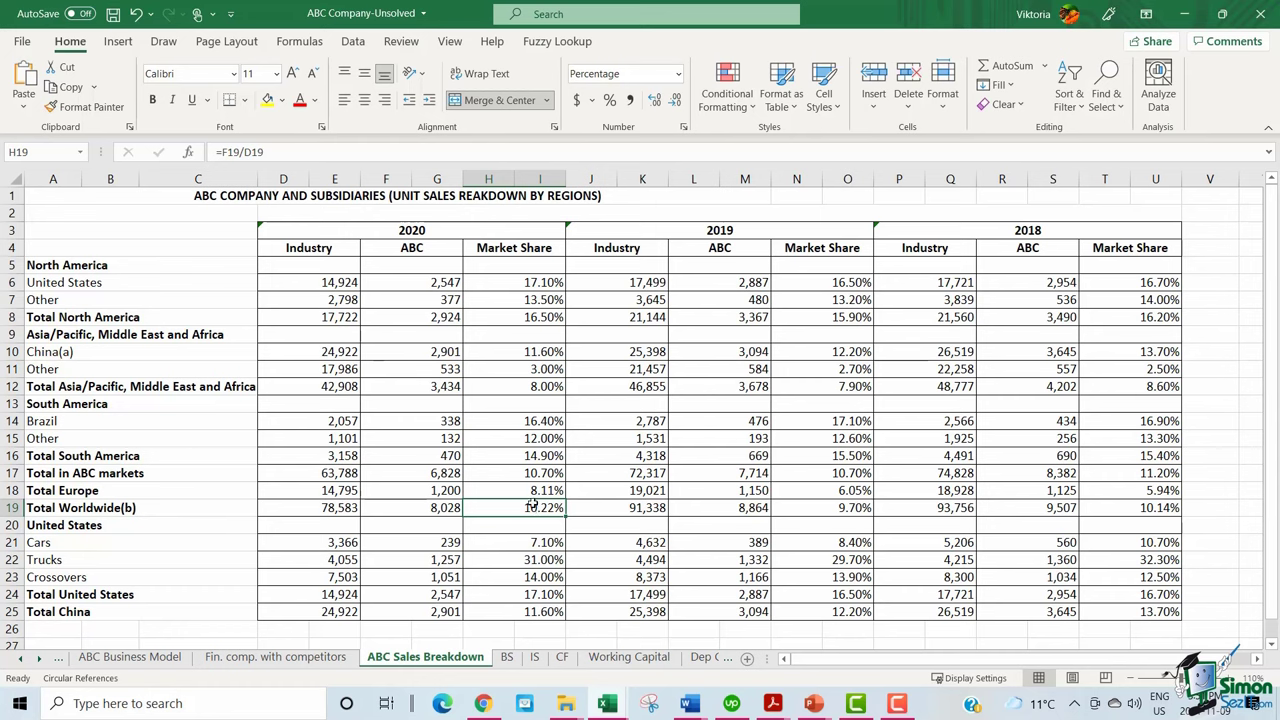
click(838, 508)
click(1130, 508)
Review the Automobiles & parts sales by region and the Trucks rows on the IS sheet through Dec-20
click(535, 657)
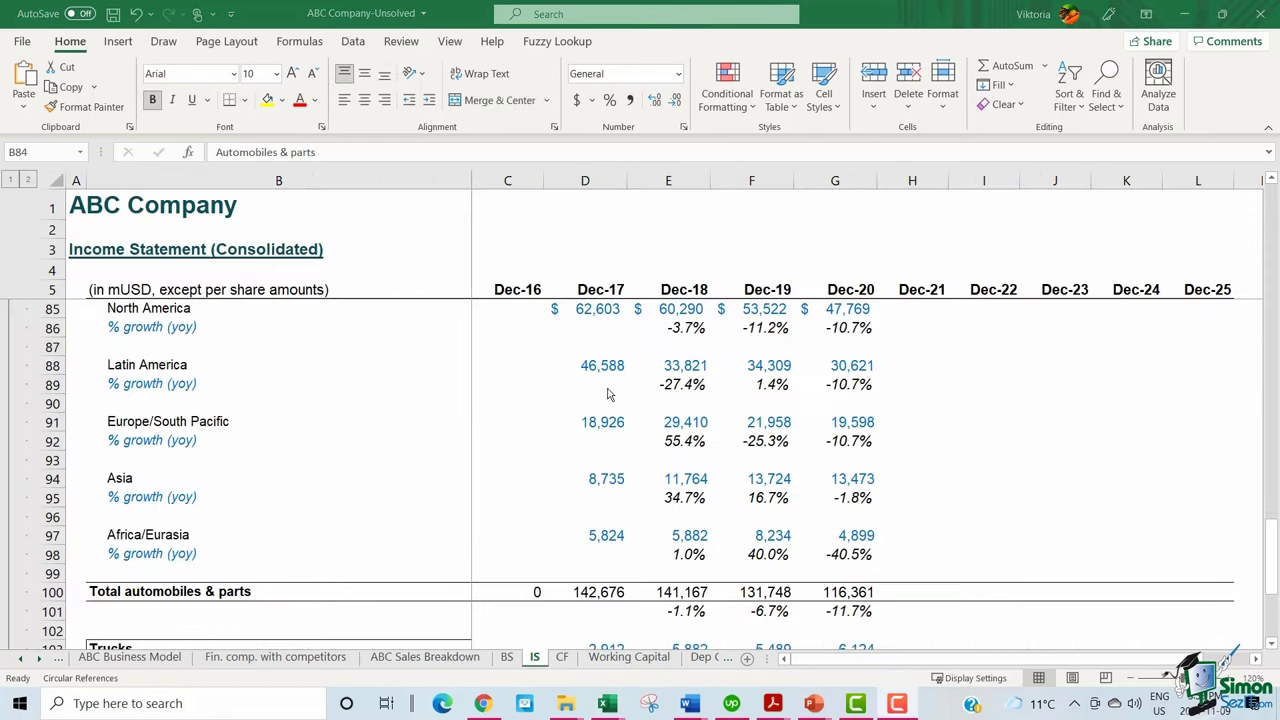
scroll(489, 390, up, 1)
drag(557, 355, 843, 645)
scroll(843, 600, up, 2)
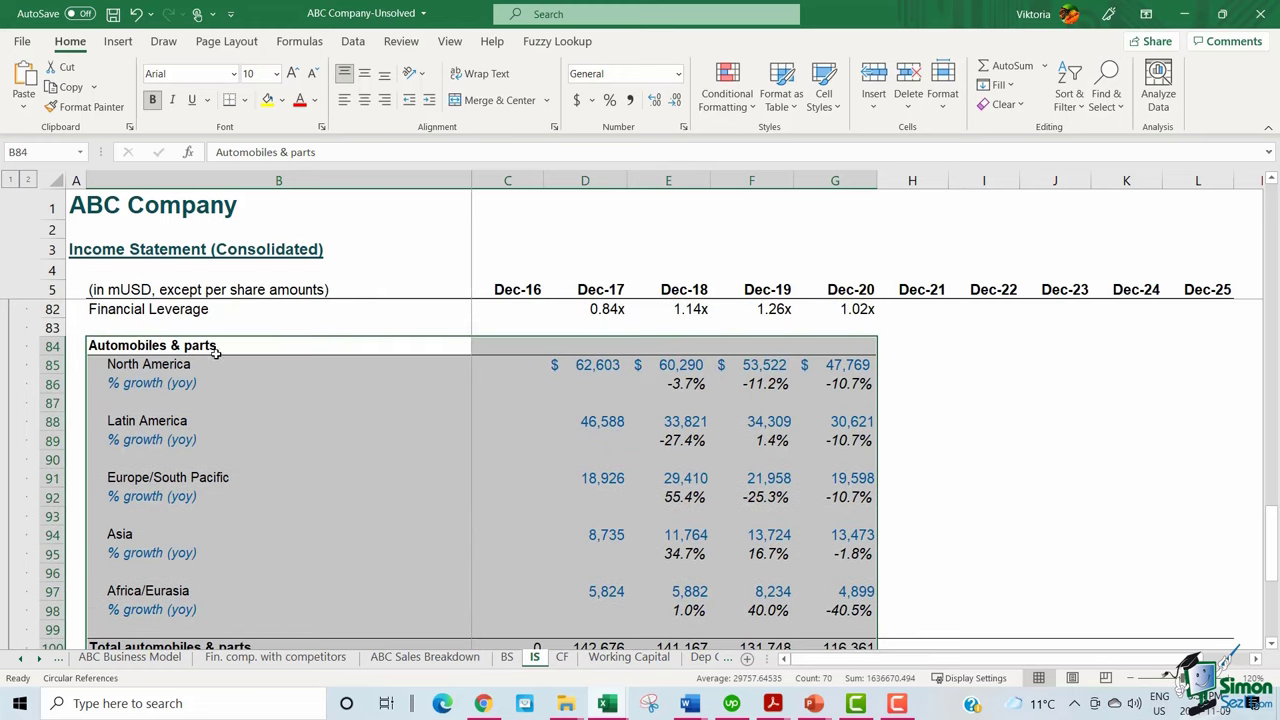
drag(249, 349, 797, 646)
drag(300, 366, 826, 611)
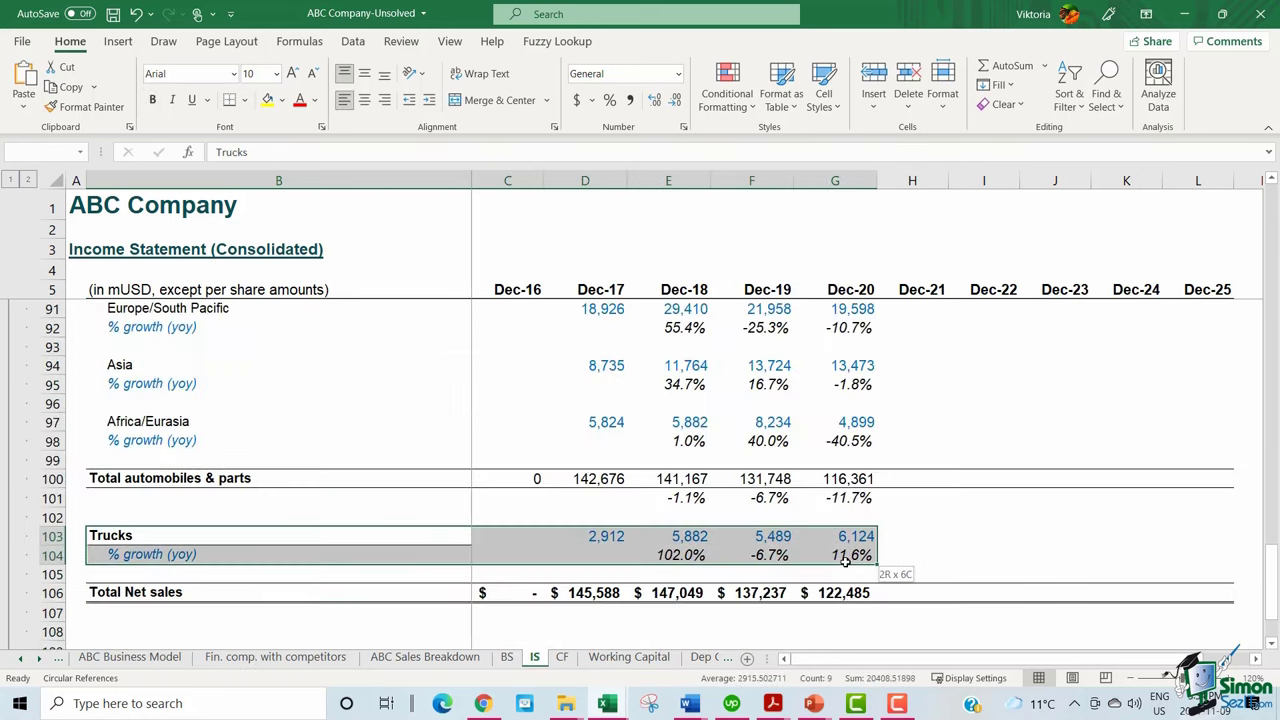
drag(845, 562, 845, 562)
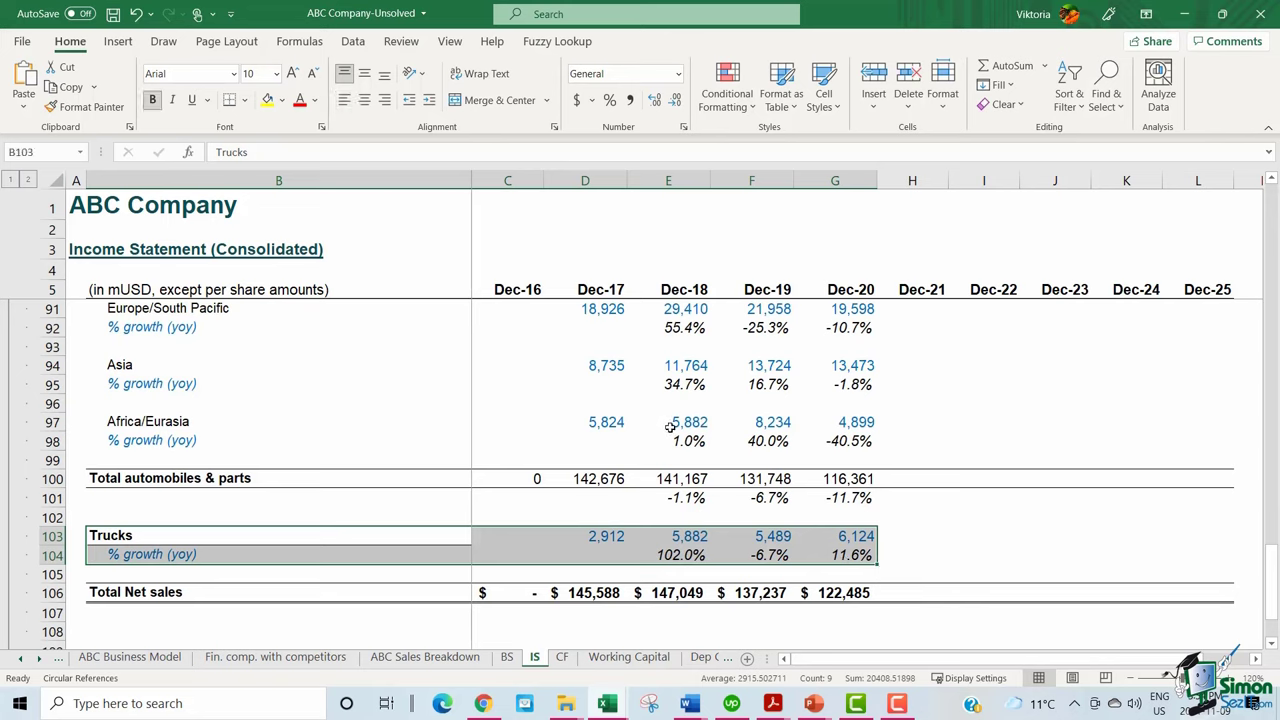
Examine North America's yearly growth for Dec-18 to Dec-20, looking closer at the Dec-19 column and its growth formula
scroll(670, 427, up, 2)
click(768, 384)
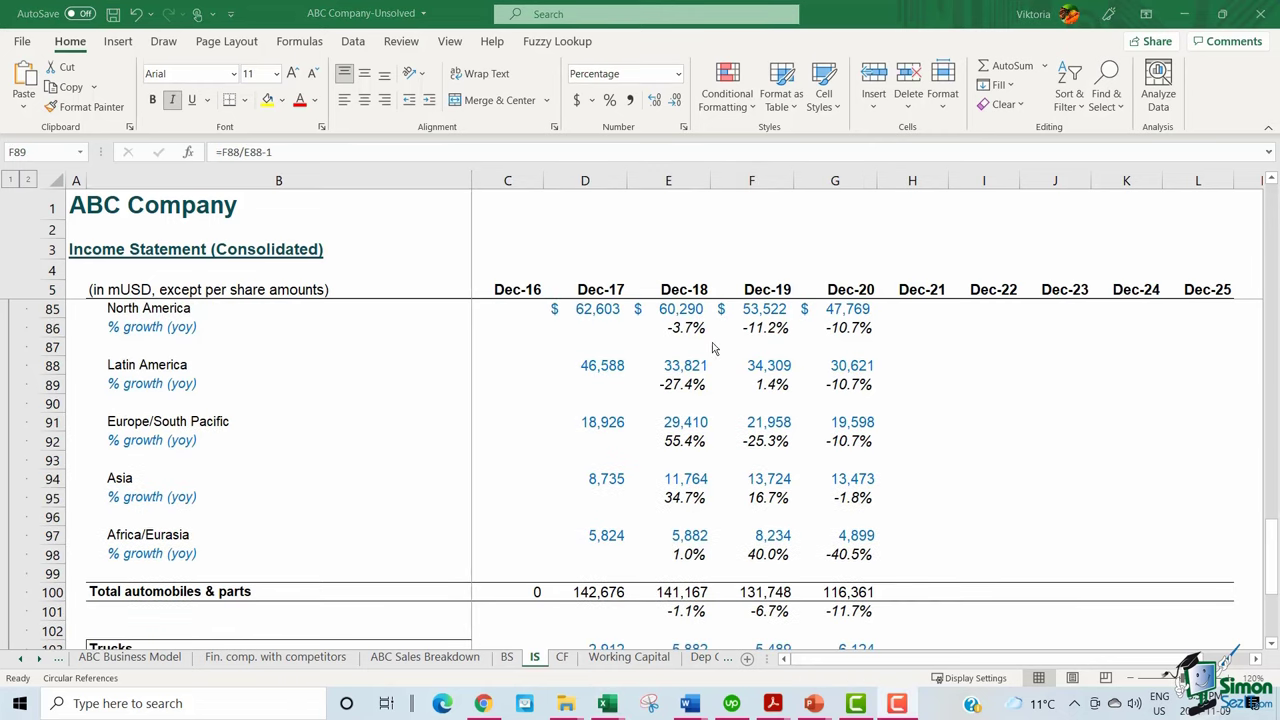
scroll(853, 316, up, 1)
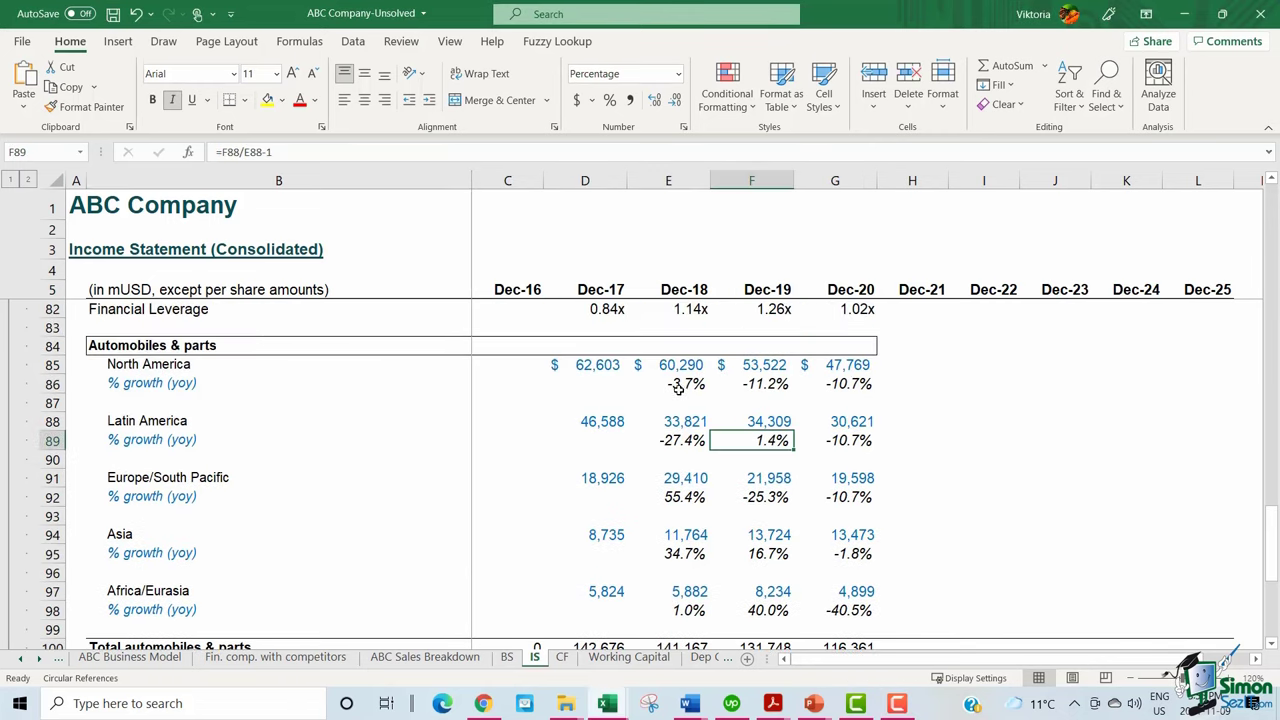
drag(678, 388, 832, 386)
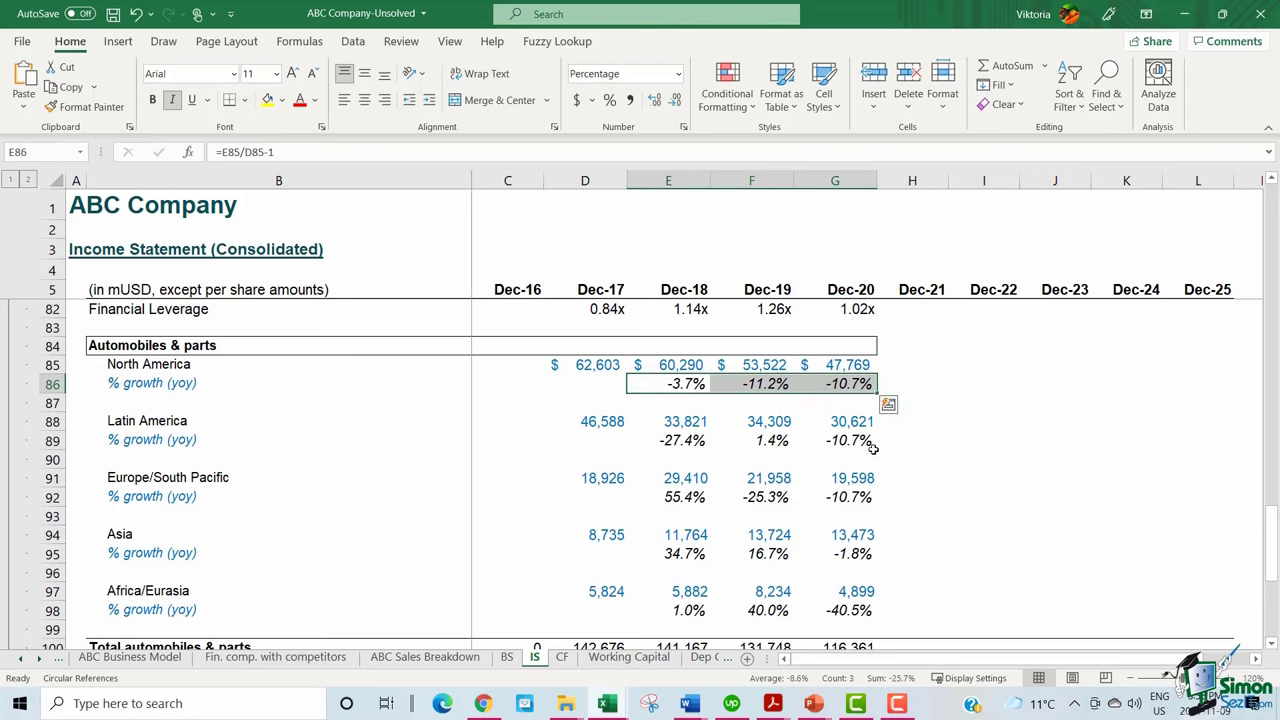
click(765, 389)
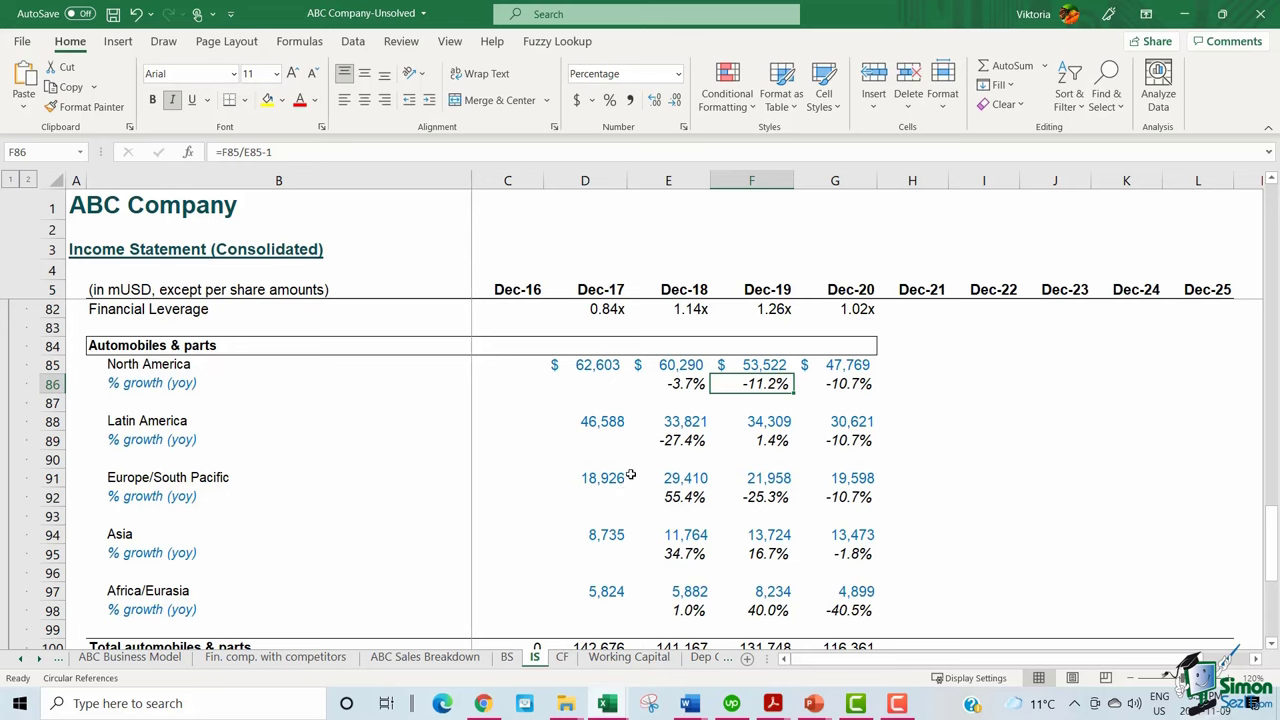
click(752, 178)
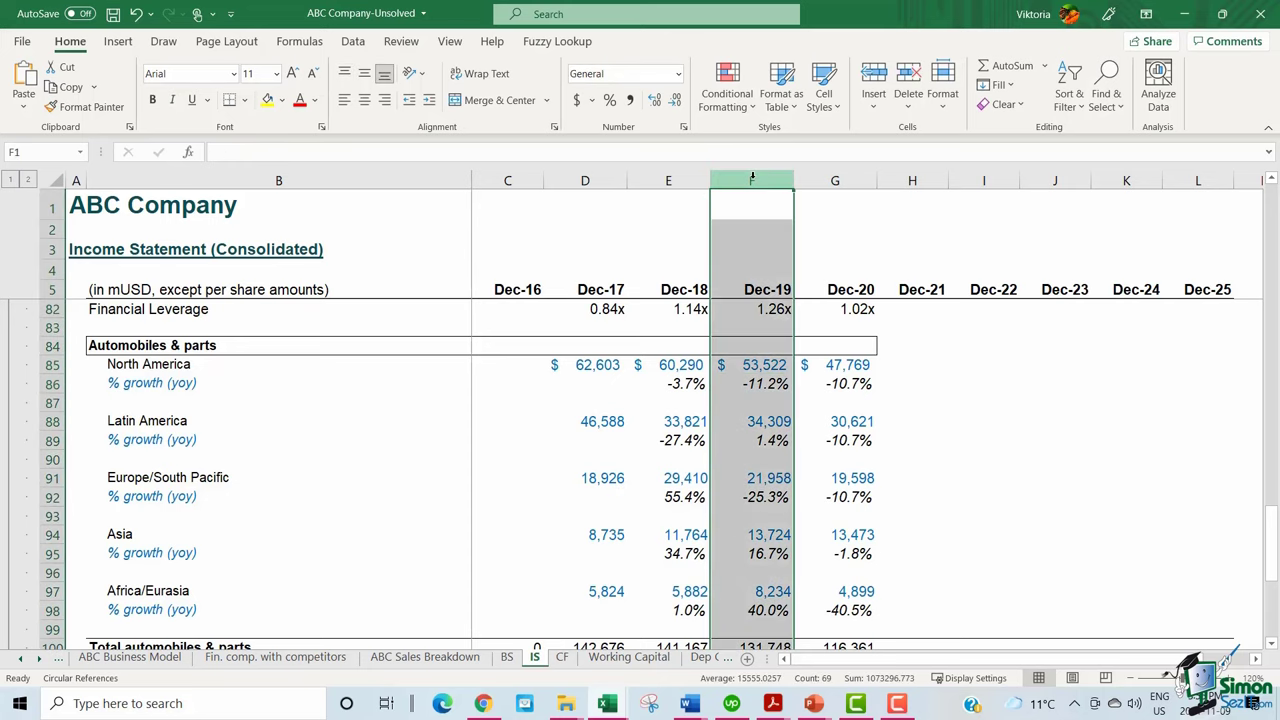
click(747, 383)
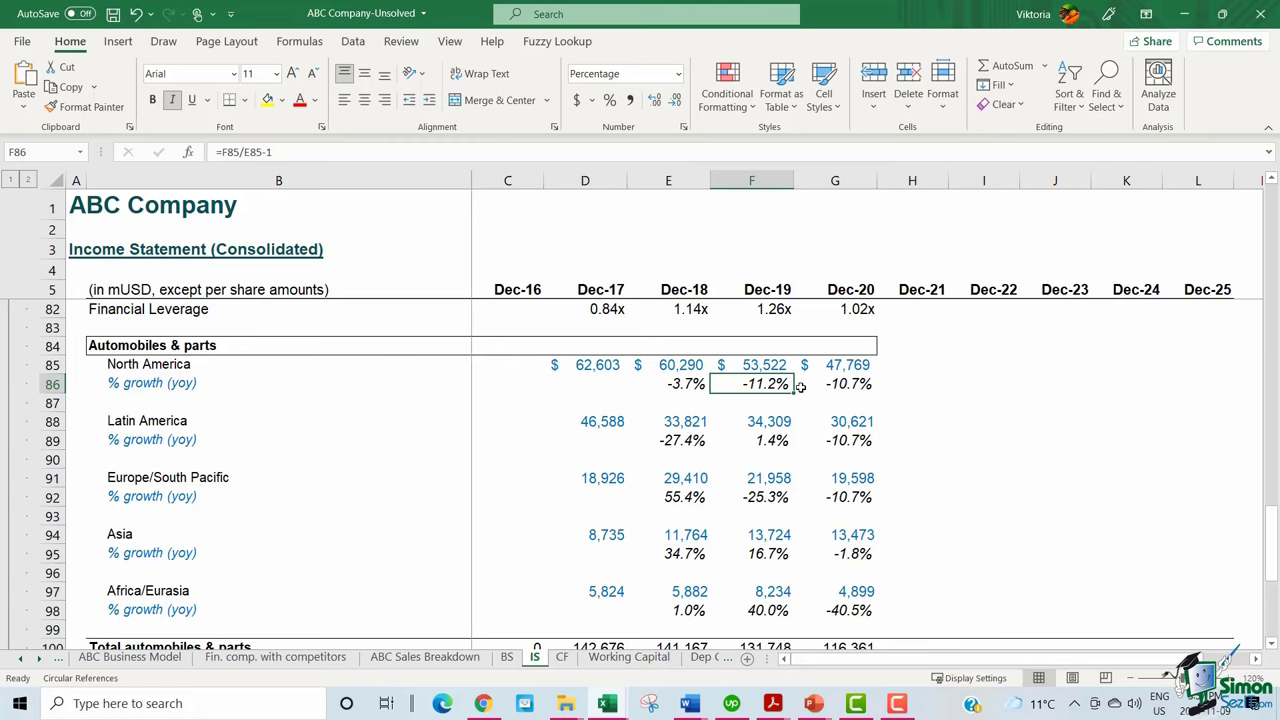
Highlight the Total Net sales row below Trucks for Dec-16 to Dec-20
scroll(848, 455, down, 3)
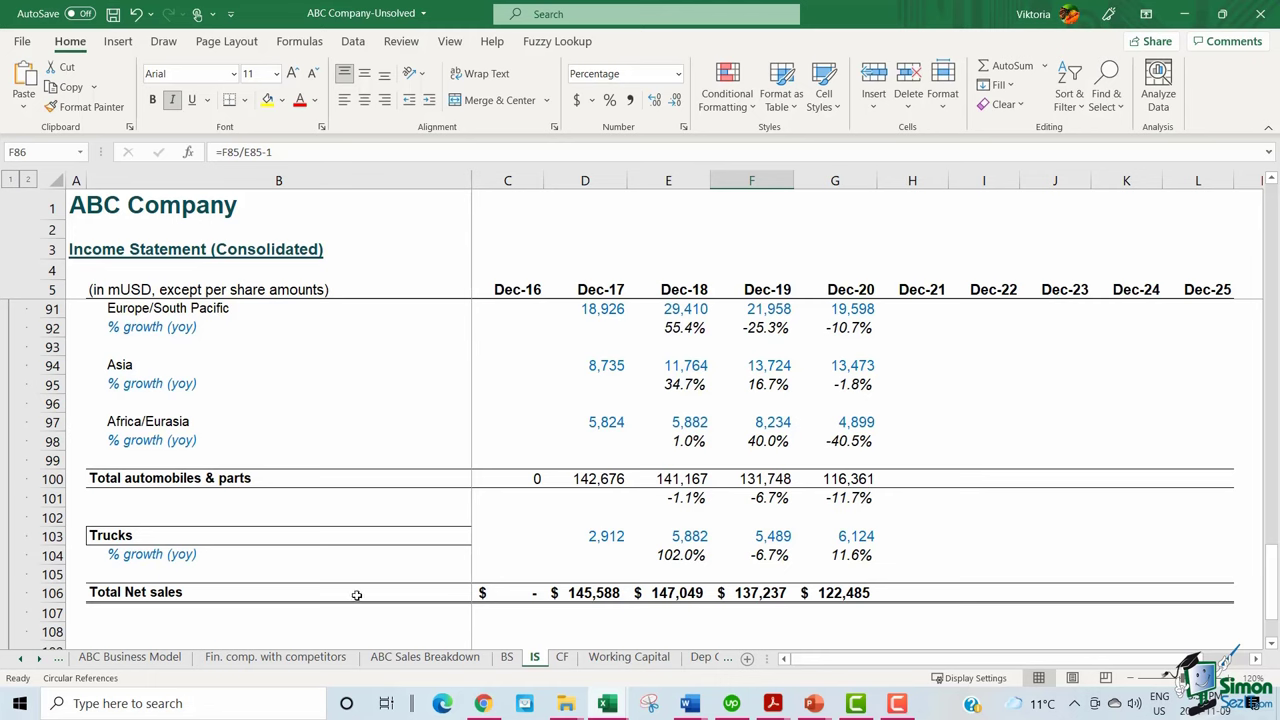
drag(356, 595, 850, 594)
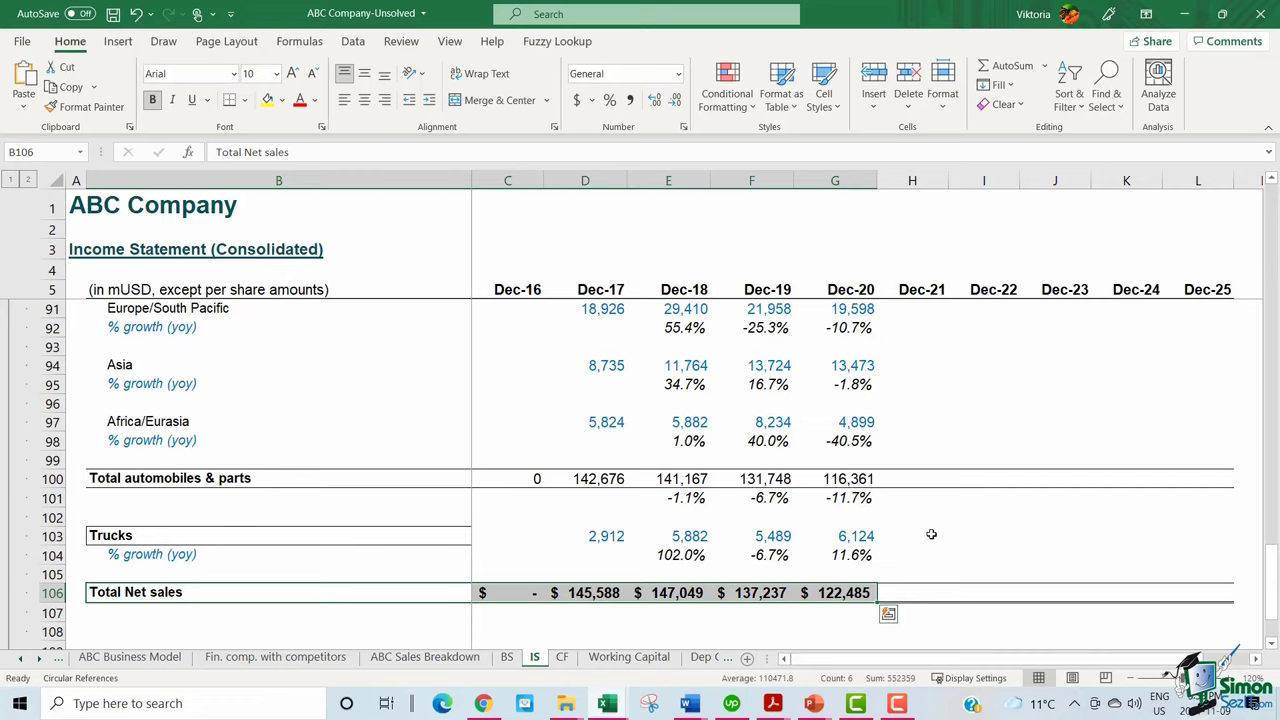
click(931, 535)
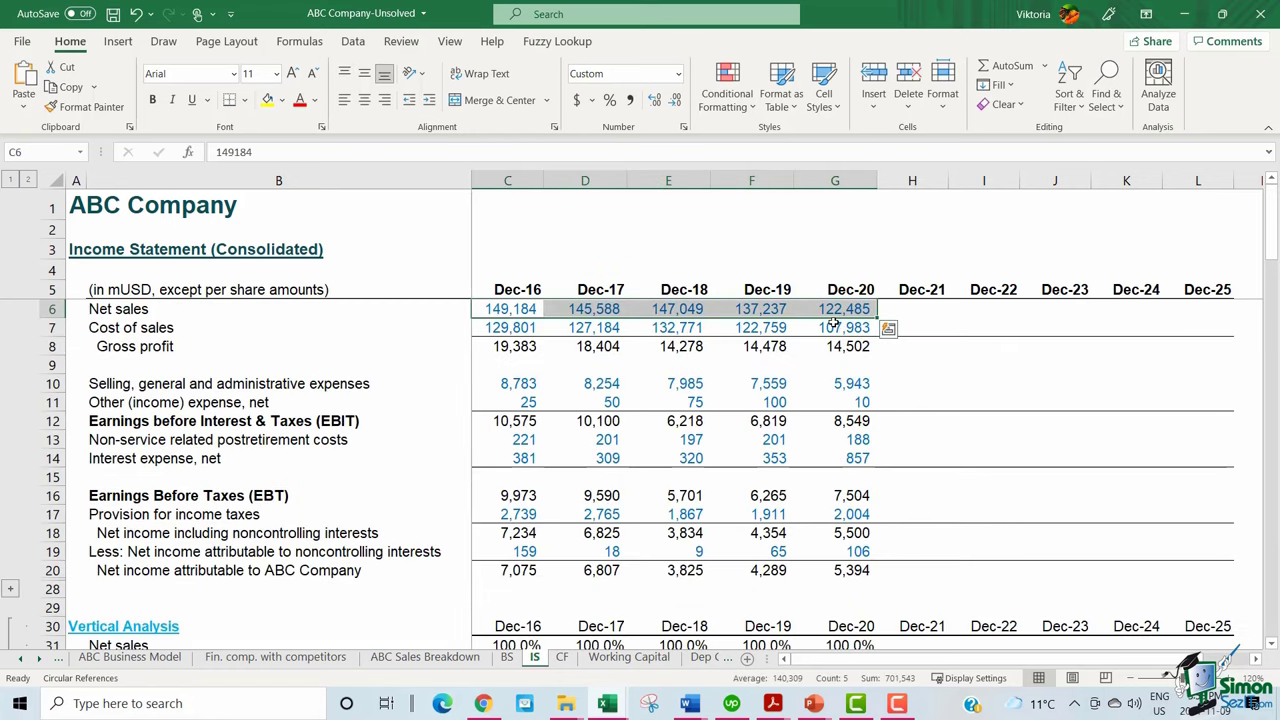
Copy the historical Net sales figures into the row below Total Net sales and compare the two rows for Dec-17 to Dec-20
right_click(638, 309)
click(679, 222)
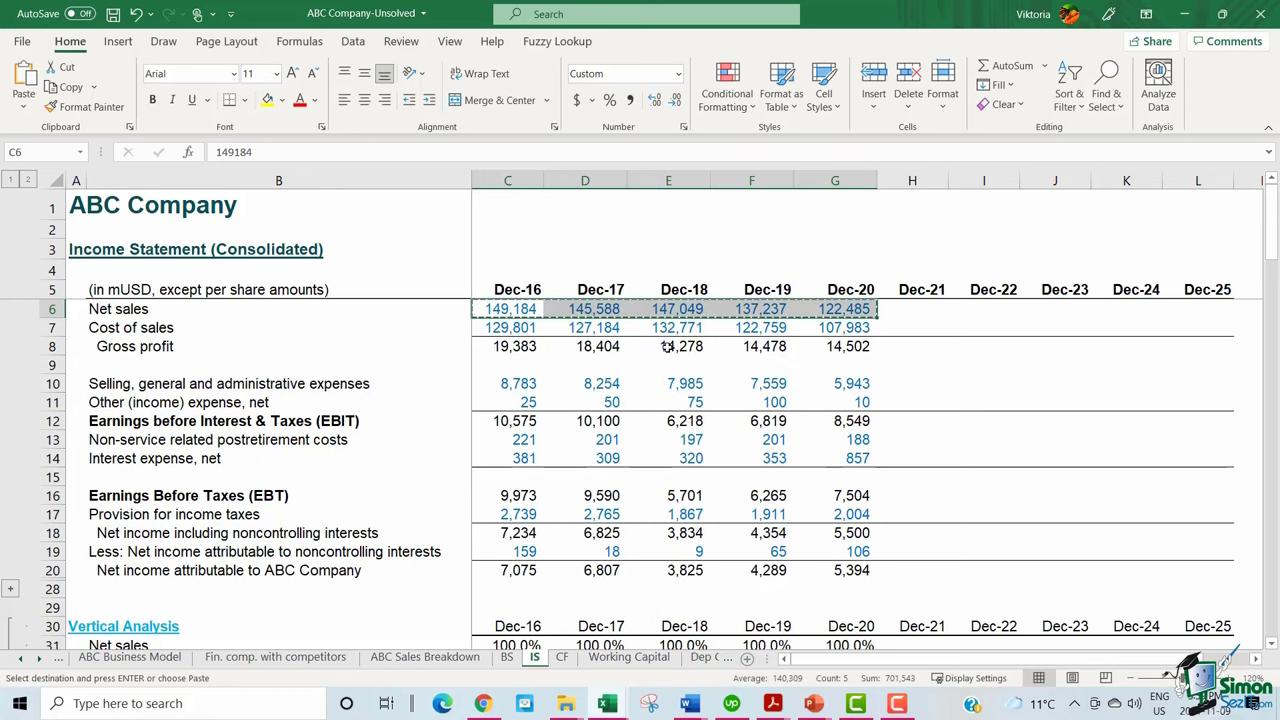
drag(507, 443, 840, 443)
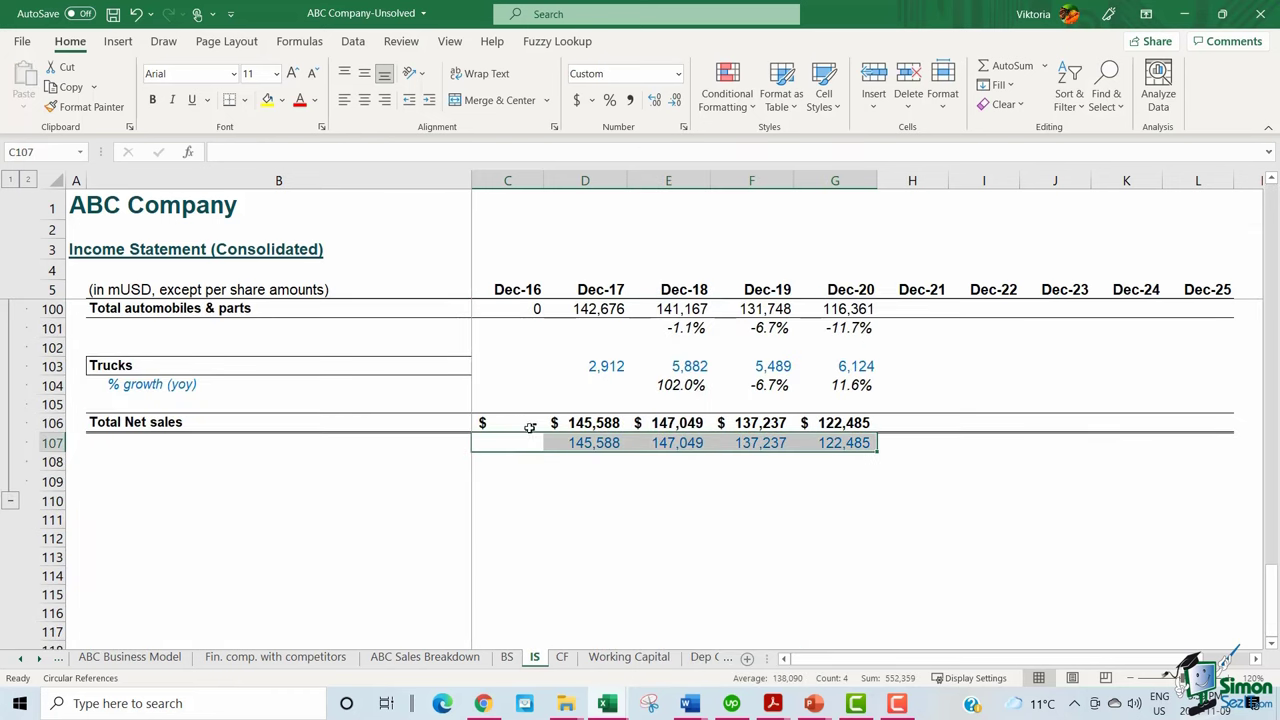
drag(531, 424, 845, 443)
click(849, 500)
Examine the Dec-18 to Dec-20 growth rates of Latin America, Europe/South Pacific and Asia alongside the empty Dec-21 to Dec-25 columns
scroll(943, 388, up, 6)
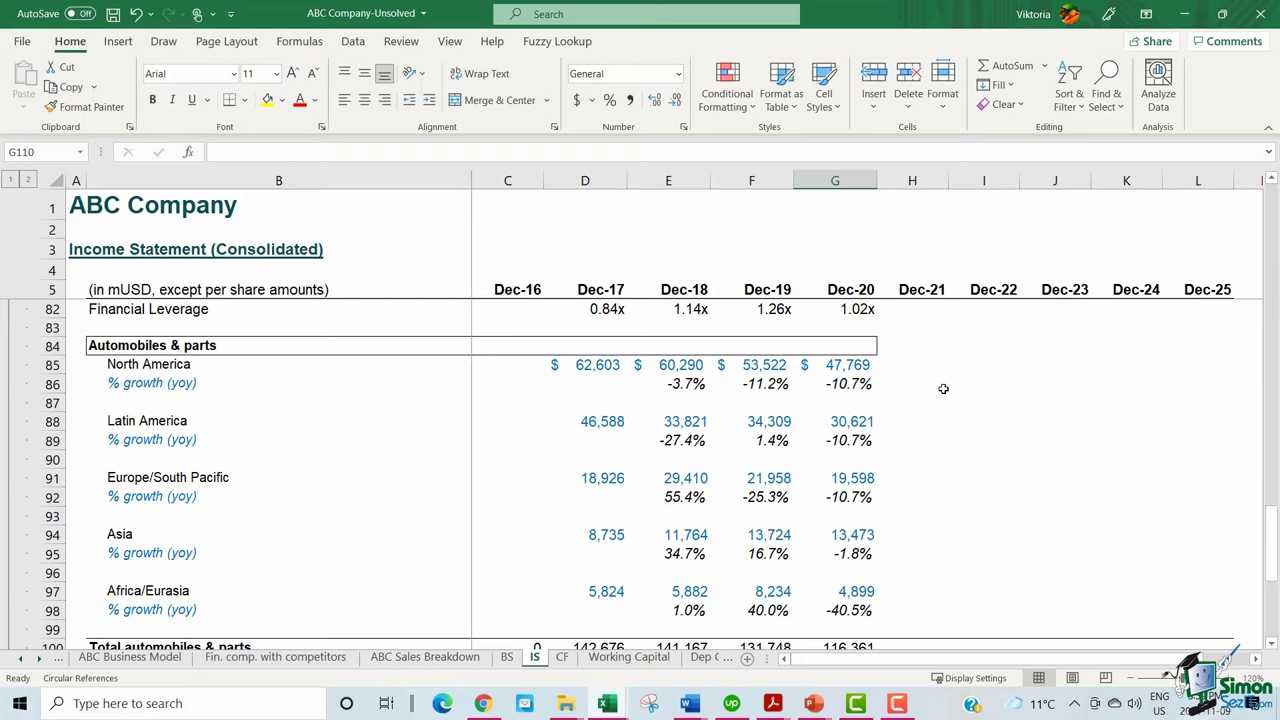
scroll(870, 384, down, 2)
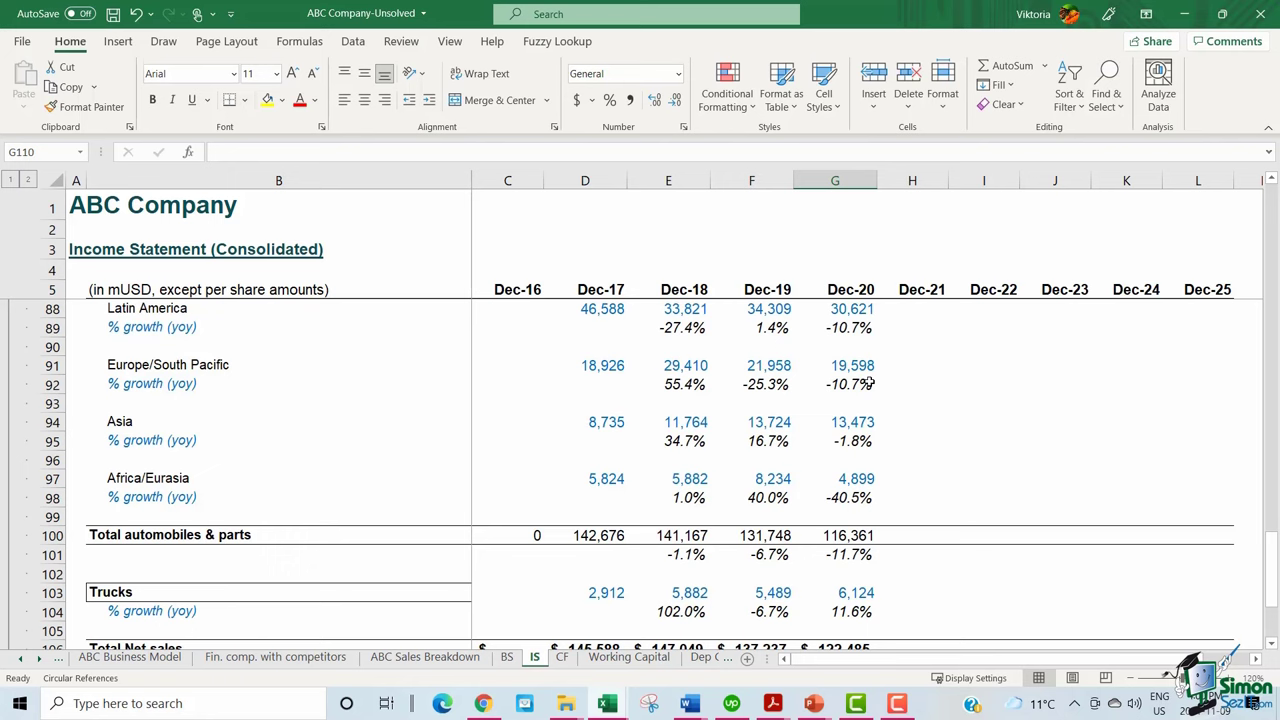
scroll(870, 384, down, 1)
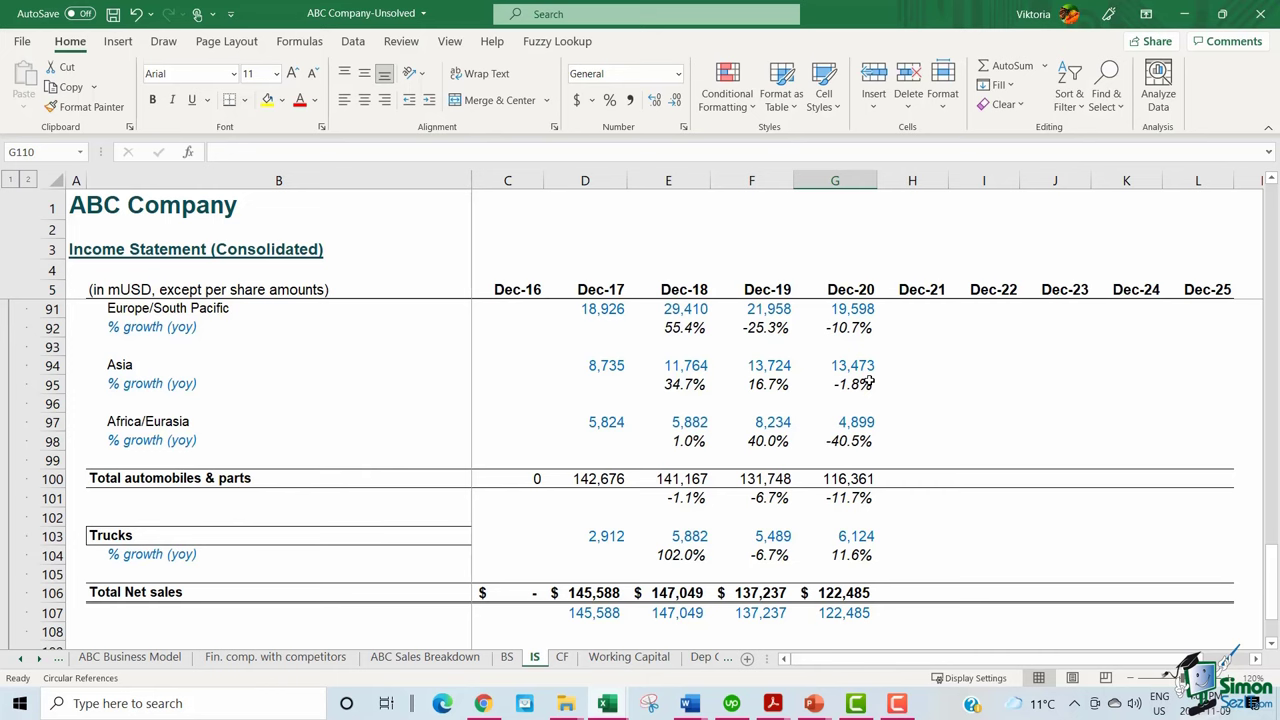
scroll(870, 384, up, 1)
drag(912, 180, 1192, 218)
drag(690, 328, 842, 330)
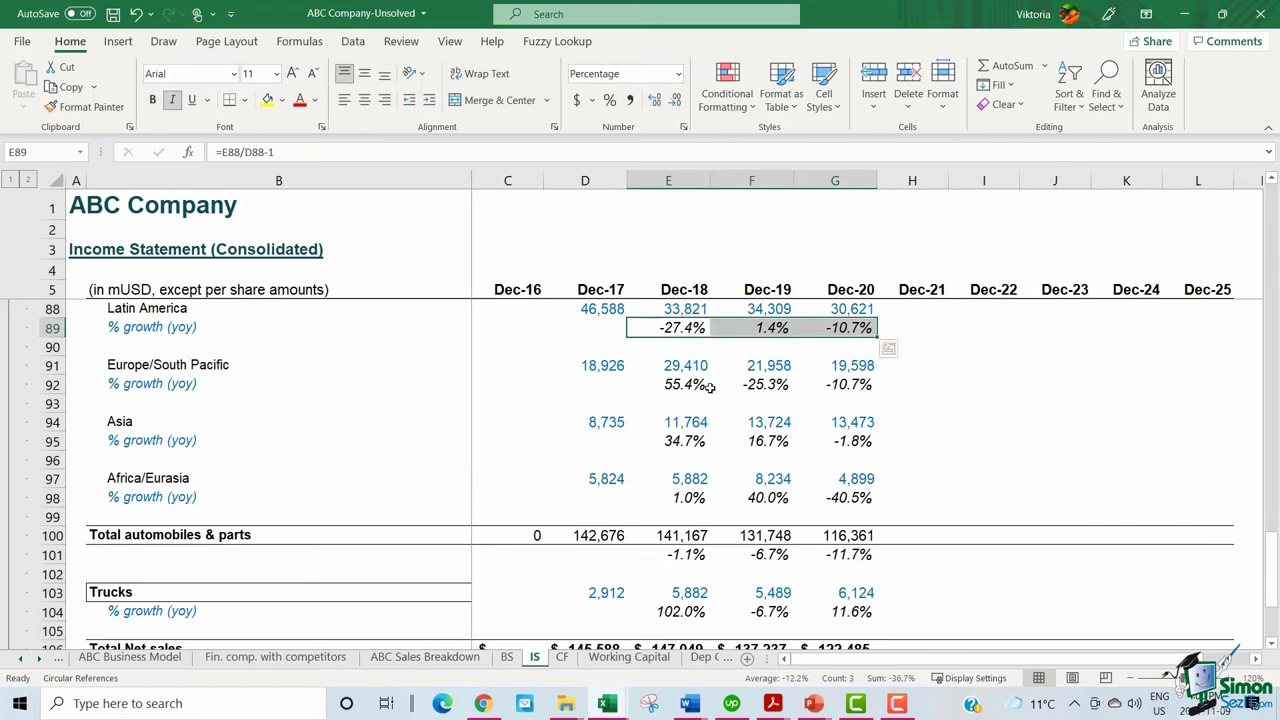
drag(680, 390, 849, 385)
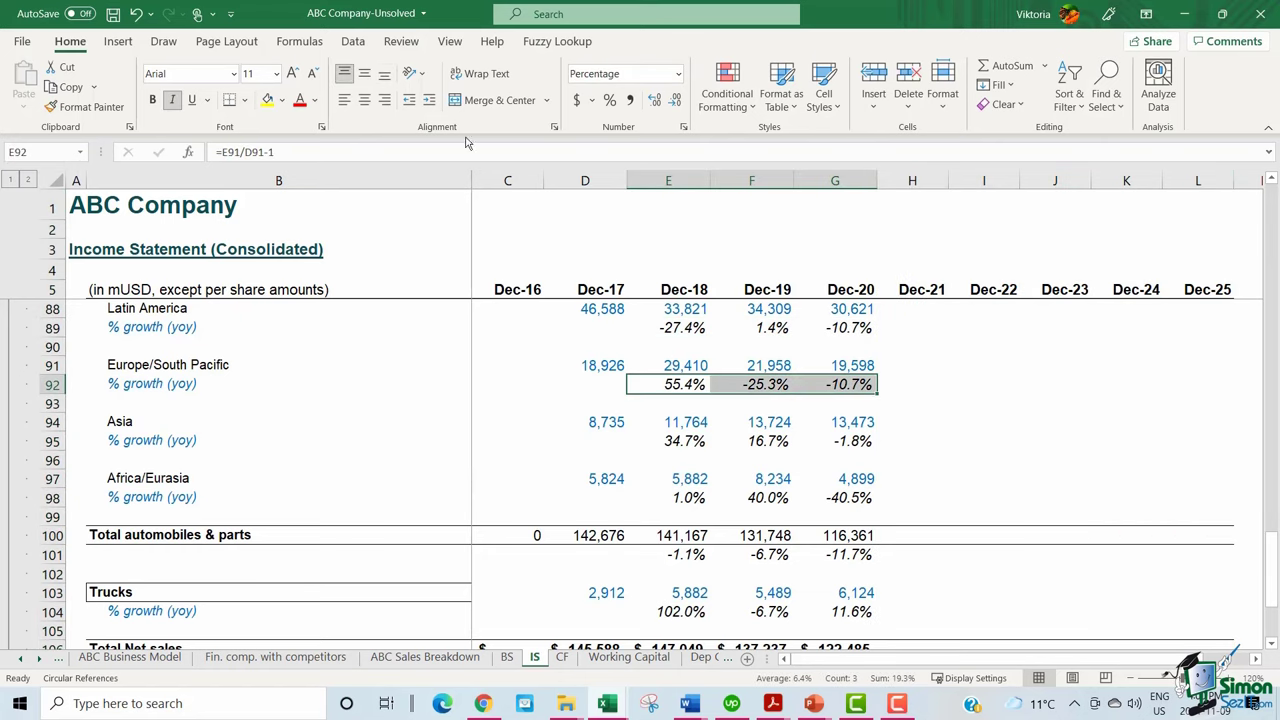
click(790, 347)
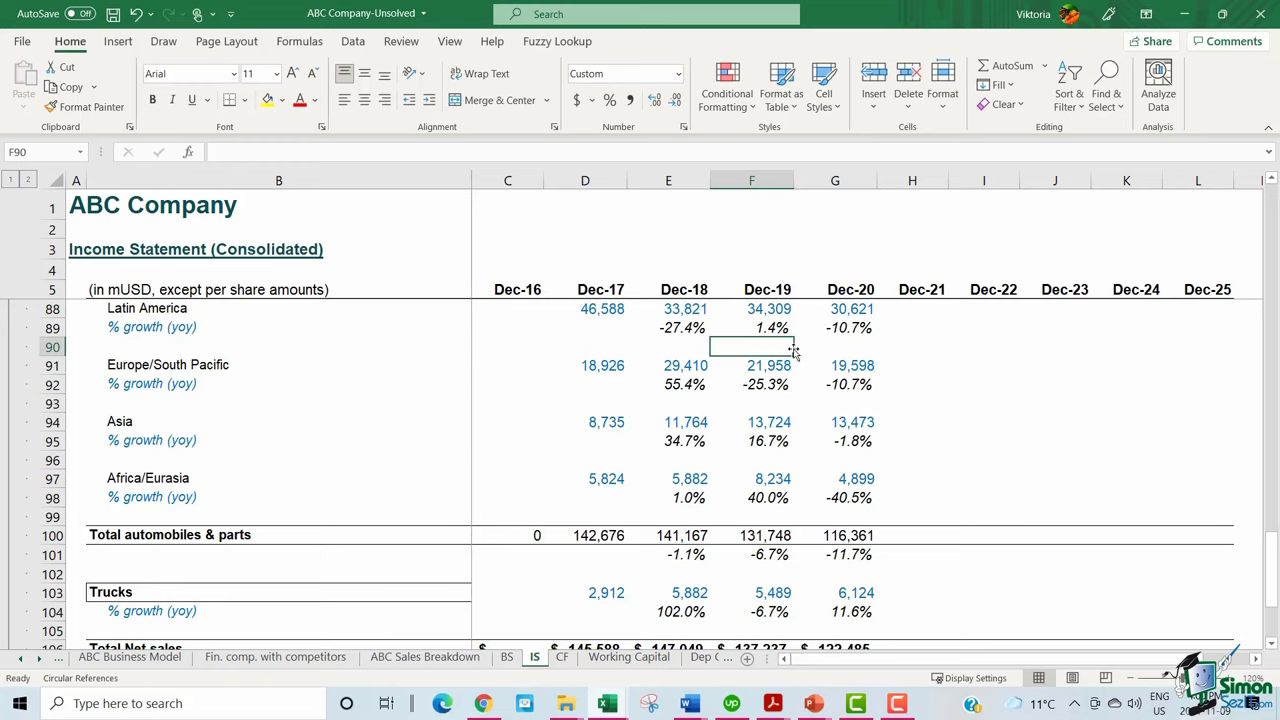
drag(668, 441, 850, 441)
key(ctrl+v)
Compare Latin America's yearly growth for Dec-18 to Dec-20 with the Dec-21 to Dec-25 forecast columns
click(857, 333)
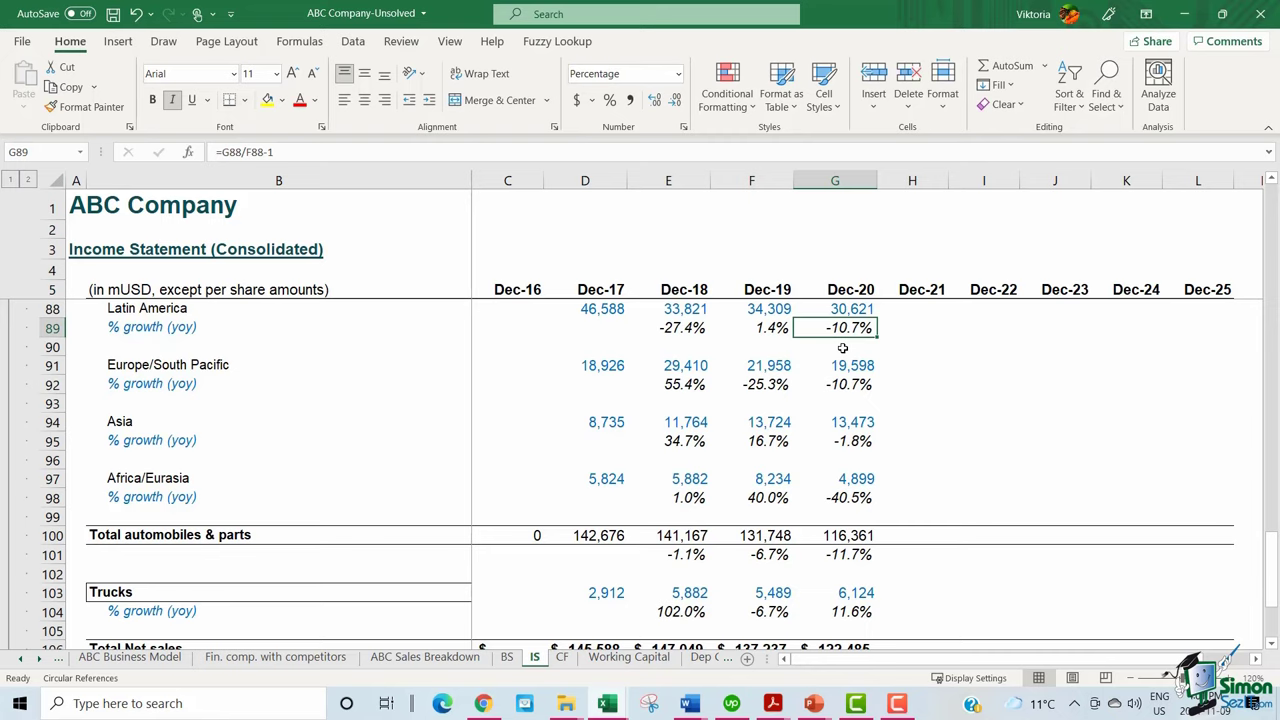
drag(698, 332, 848, 336)
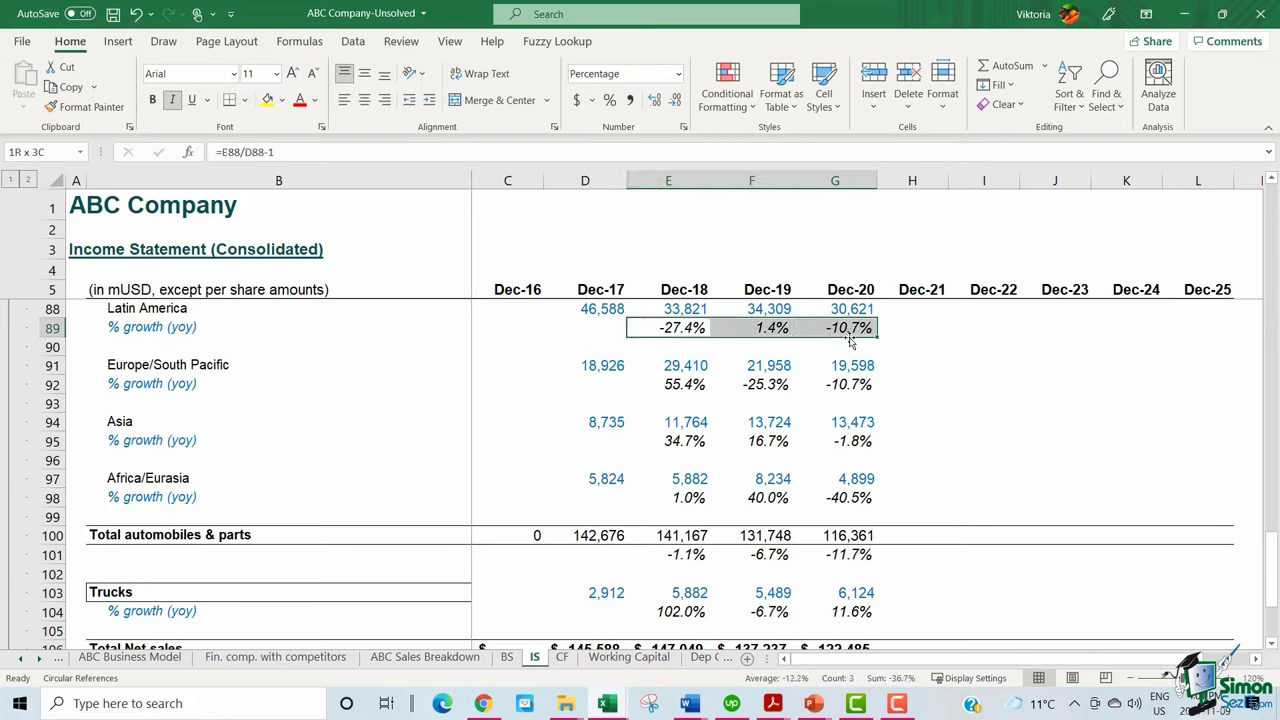
key(ctrl+v)
drag(912, 181, 1188, 192)
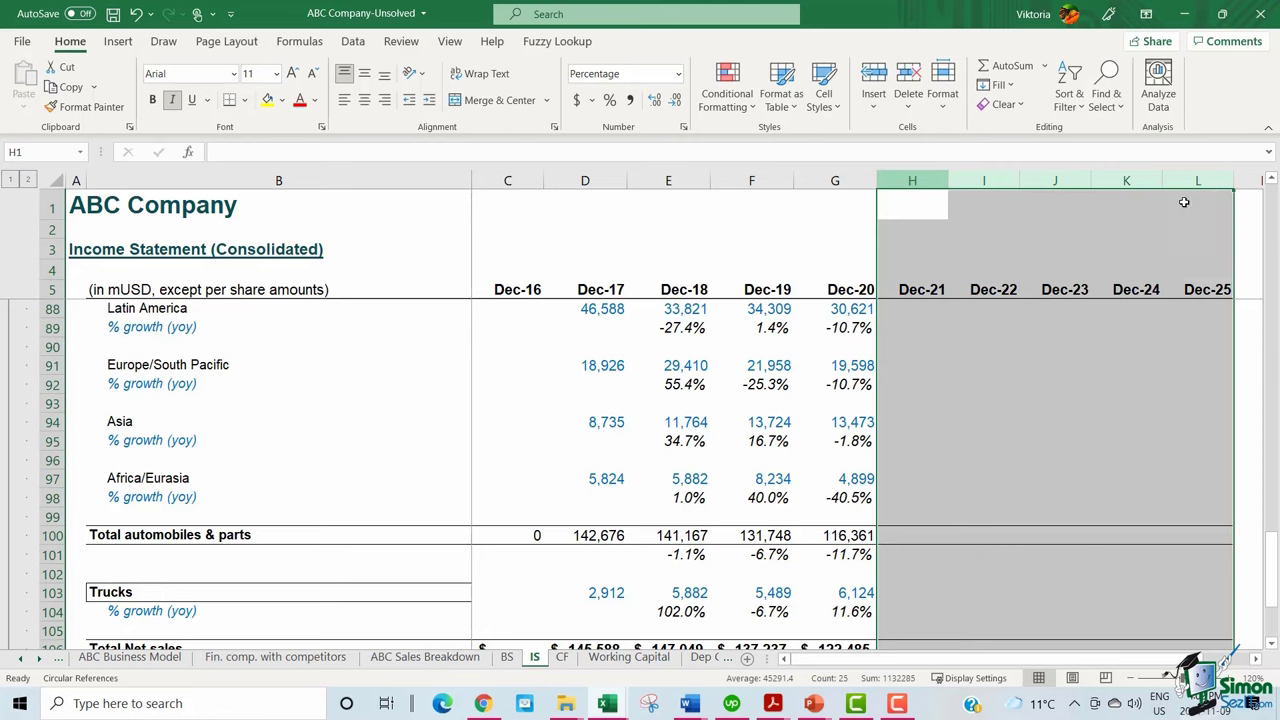
click(912, 384)
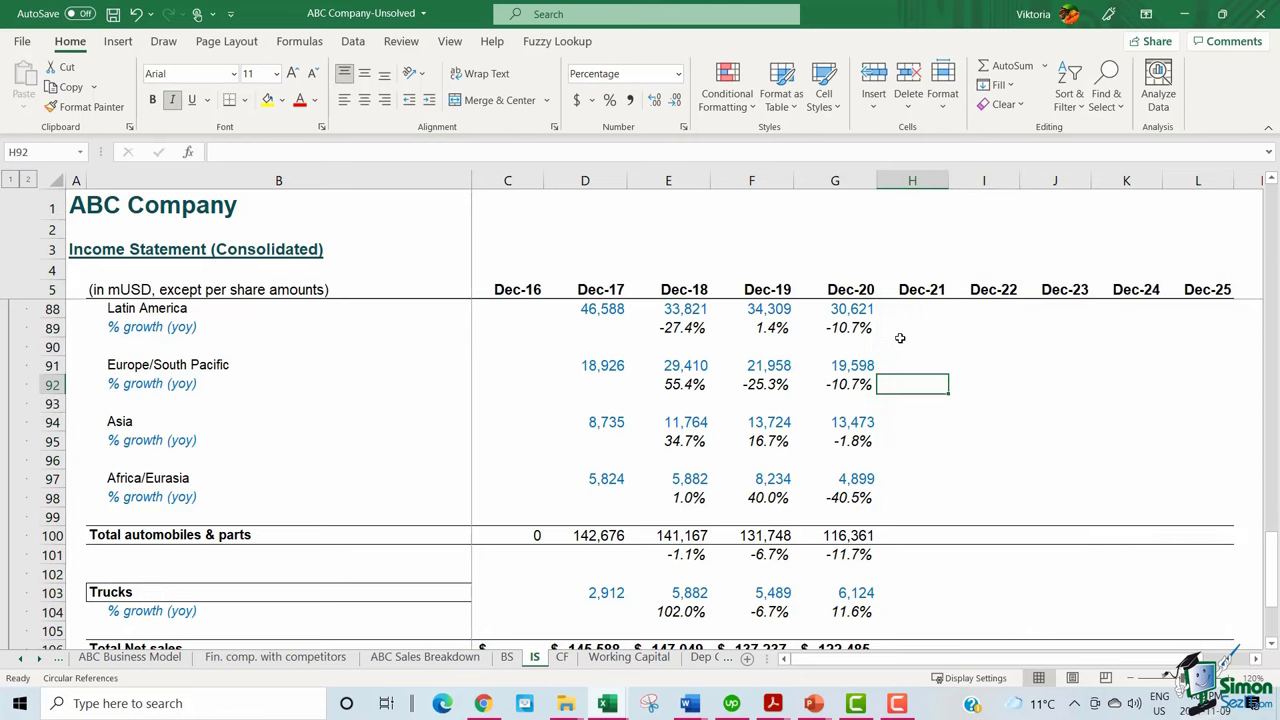
drag(664, 330, 866, 338)
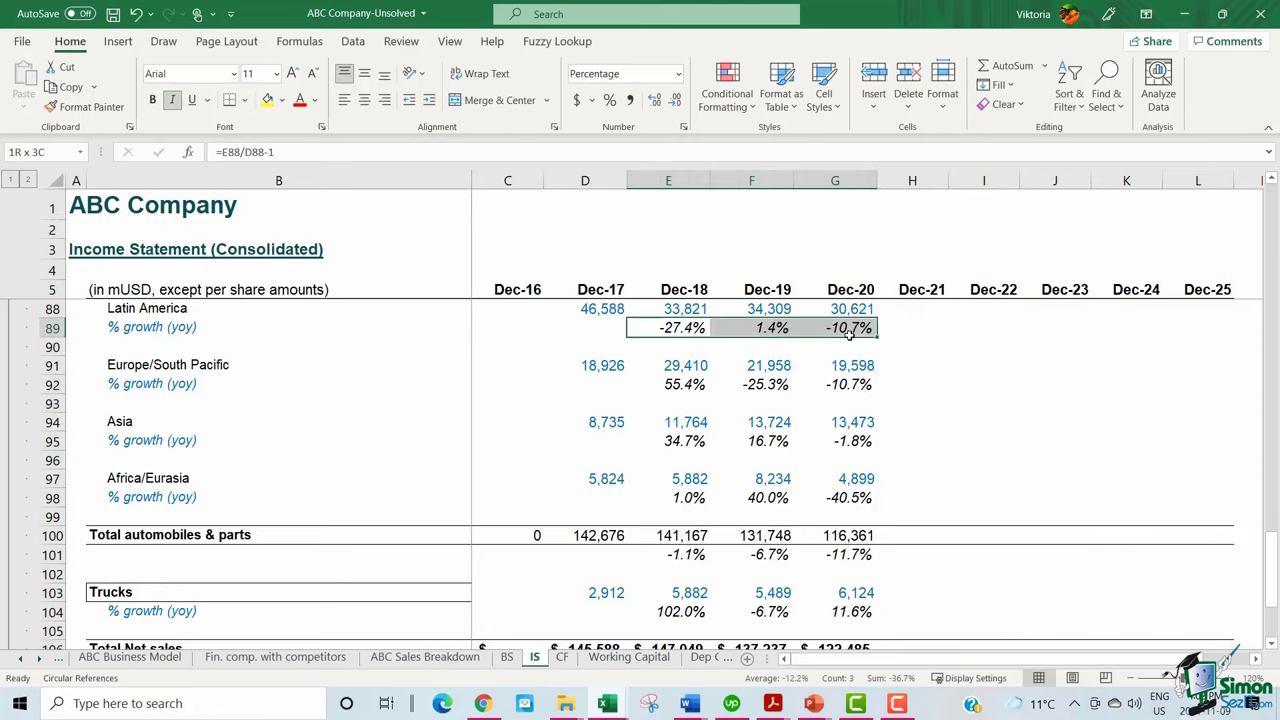
drag(918, 180, 1214, 197)
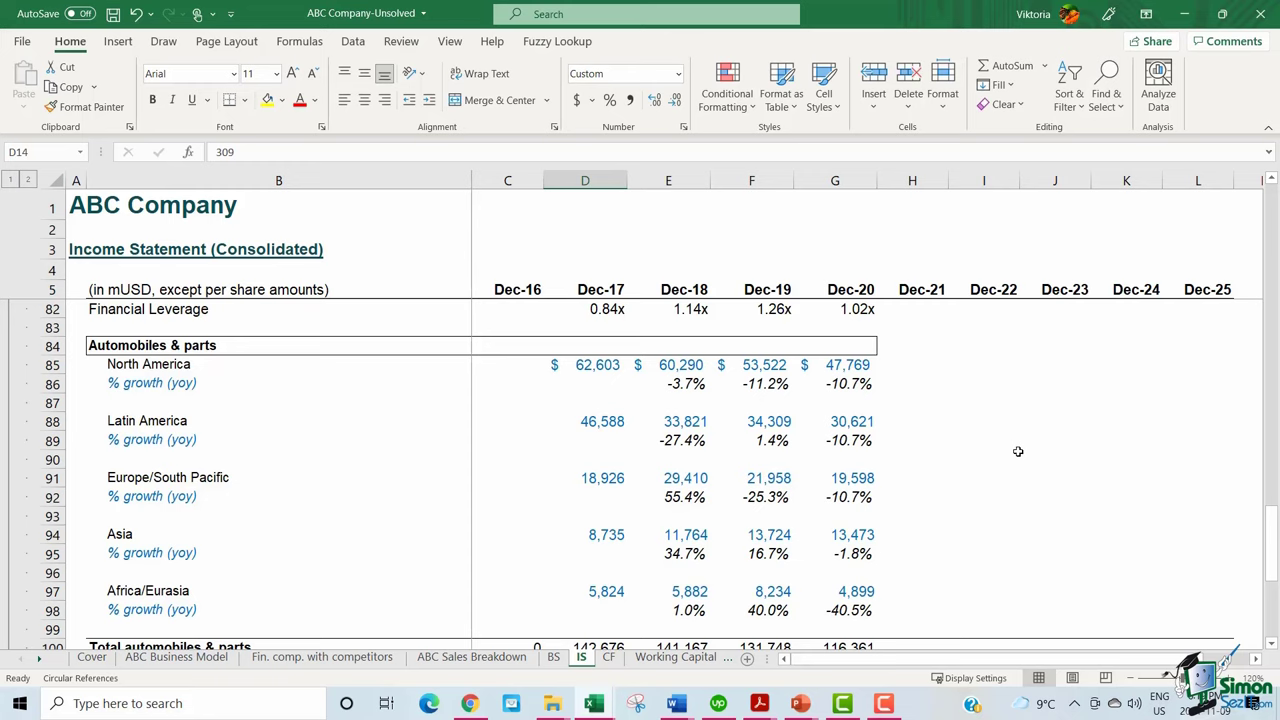
Examine North America's yearly growth across the Dec-18 to Dec-20 columns and locate Latin America's Dec-21 growth cell
scroll(1018, 451, up, 1)
click(835, 440)
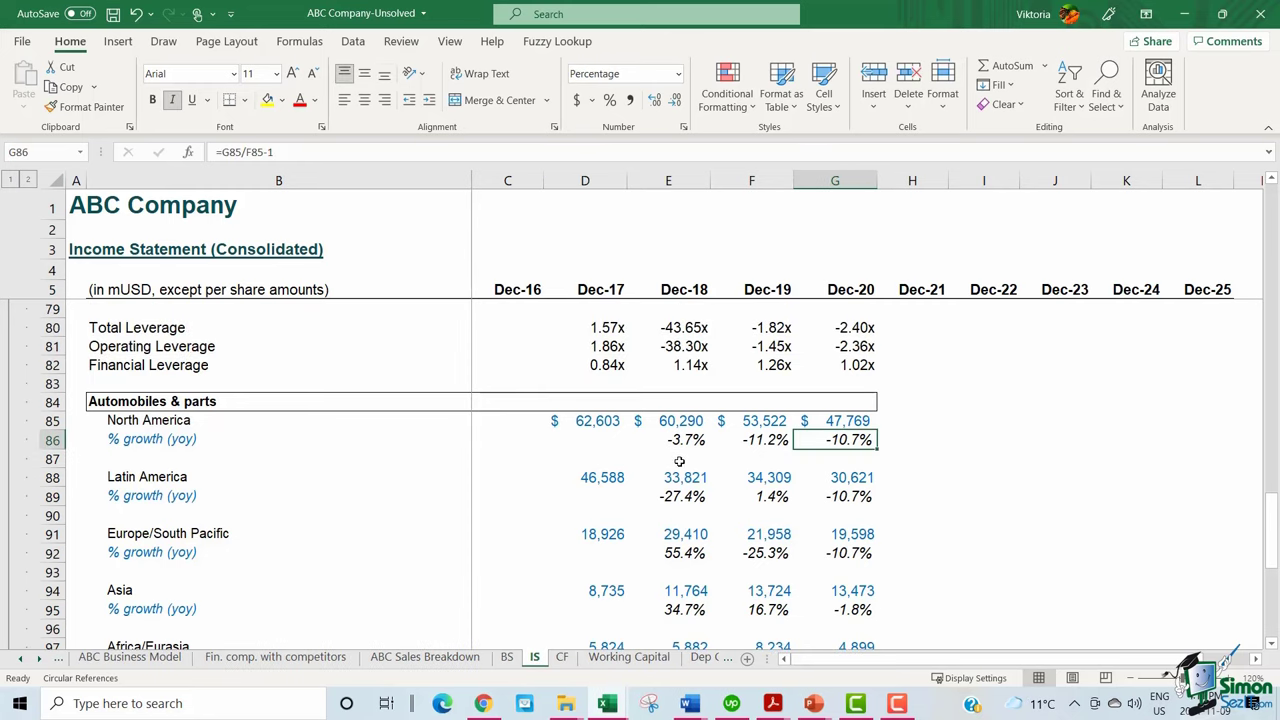
drag(684, 174, 837, 180)
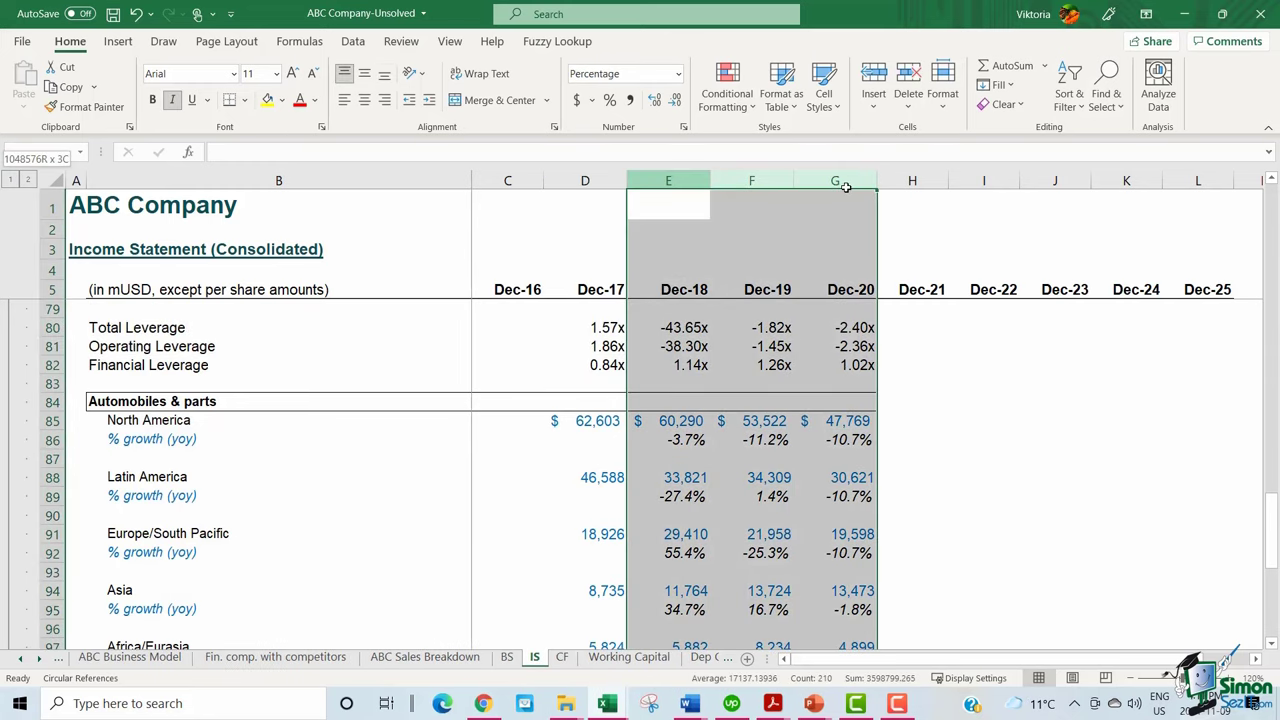
click(666, 439)
drag(800, 440, 845, 440)
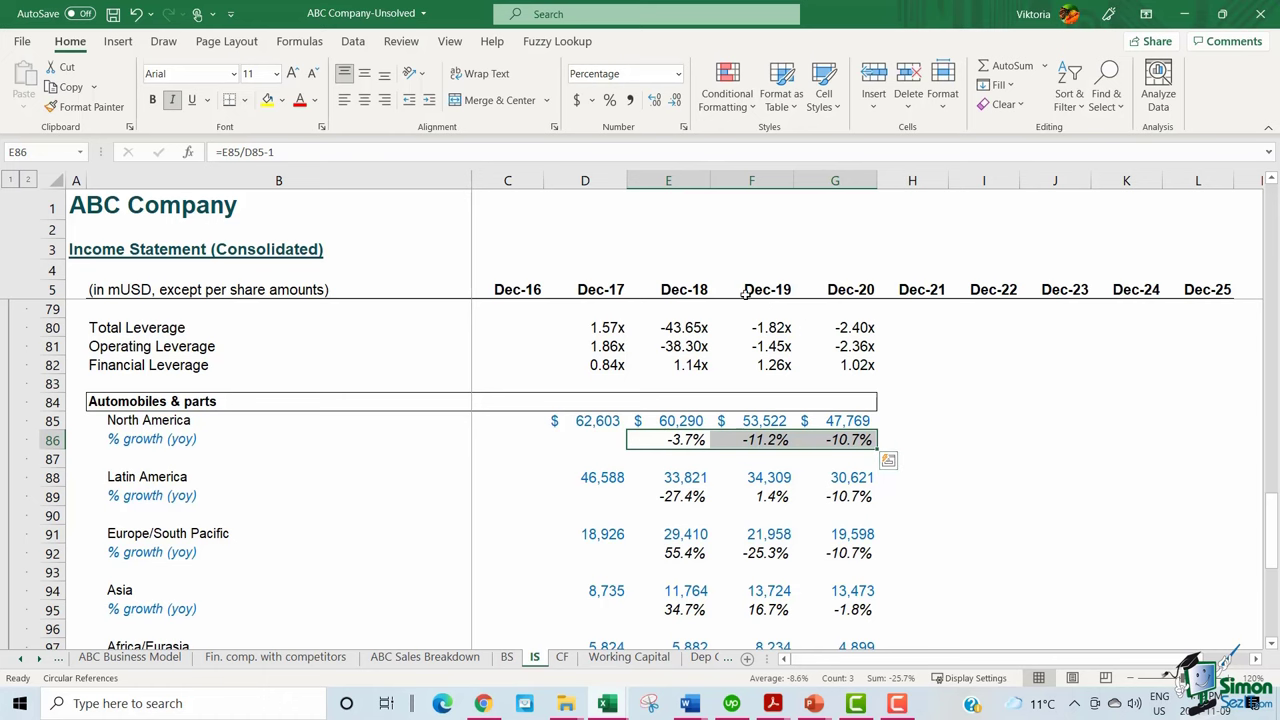
drag(668, 180, 830, 181)
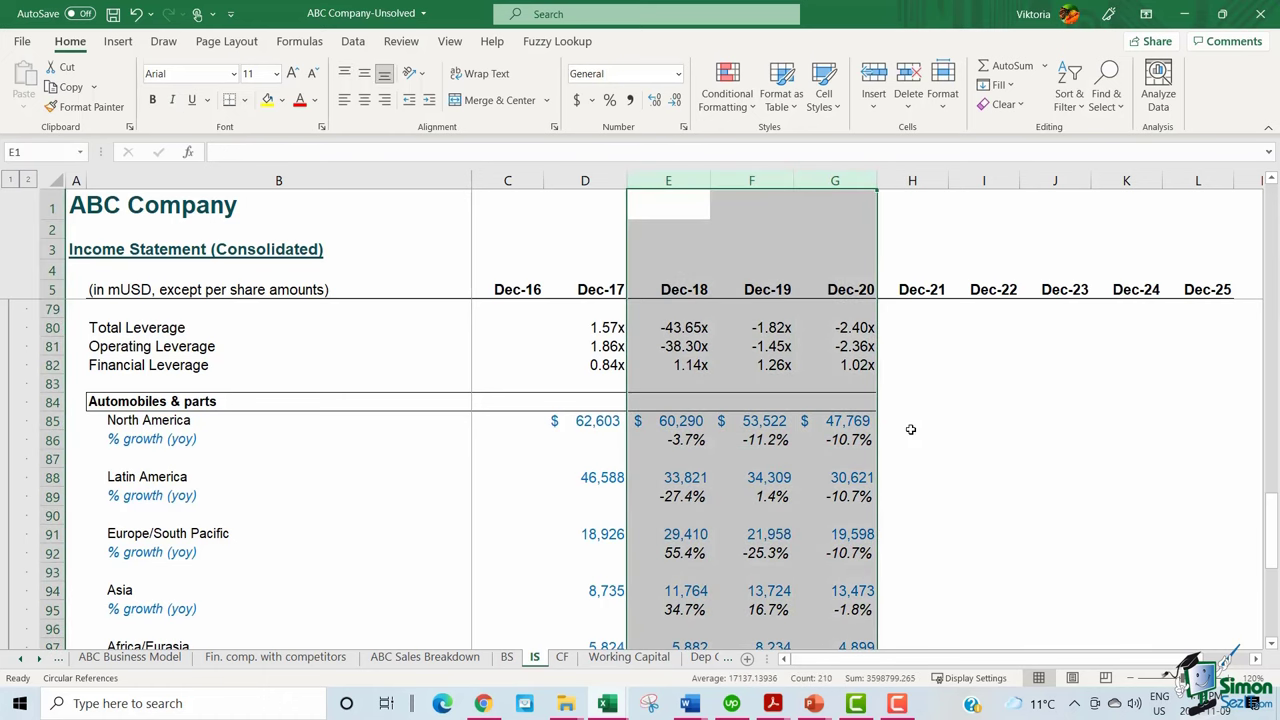
scroll(911, 429, down, 3)
click(936, 333)
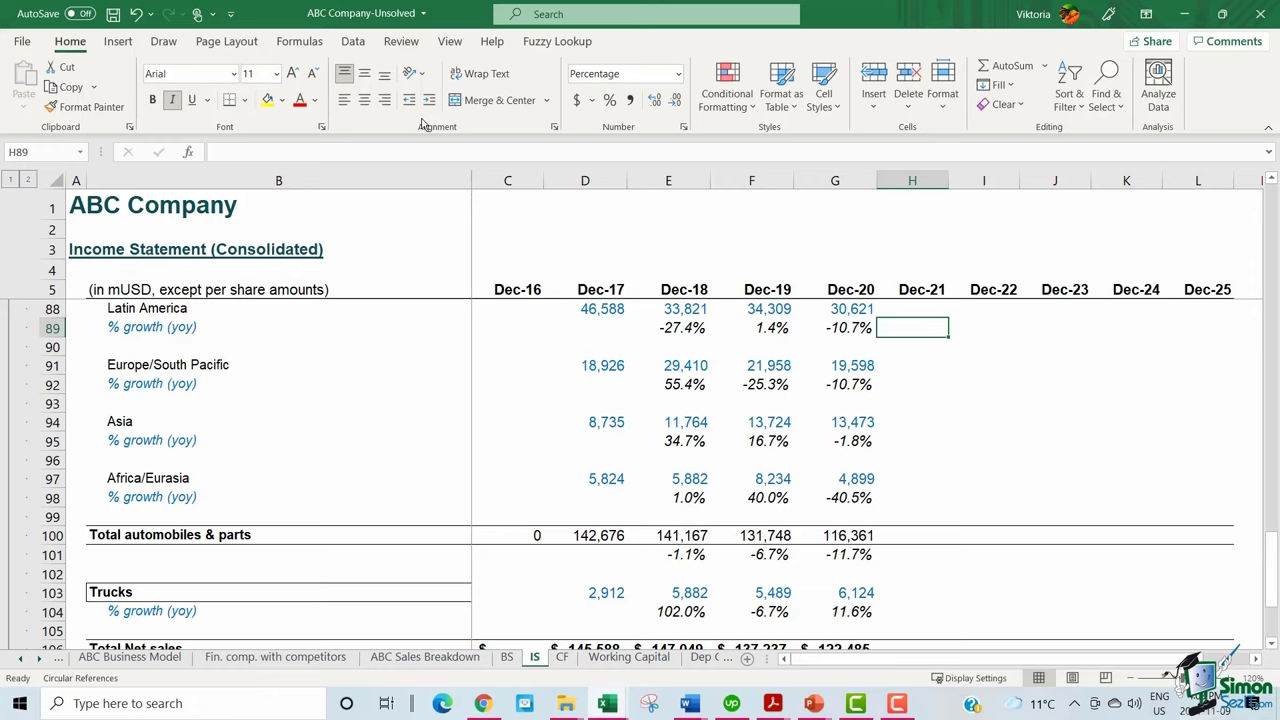
Review the historical income statement from Net sales to Net income attributable to ABC Company and the Dec-21 to Dec-25 columns awaiting forecasts
key(ctrl+Home)
key(ctrl+Right)
drag(140, 310, 845, 310)
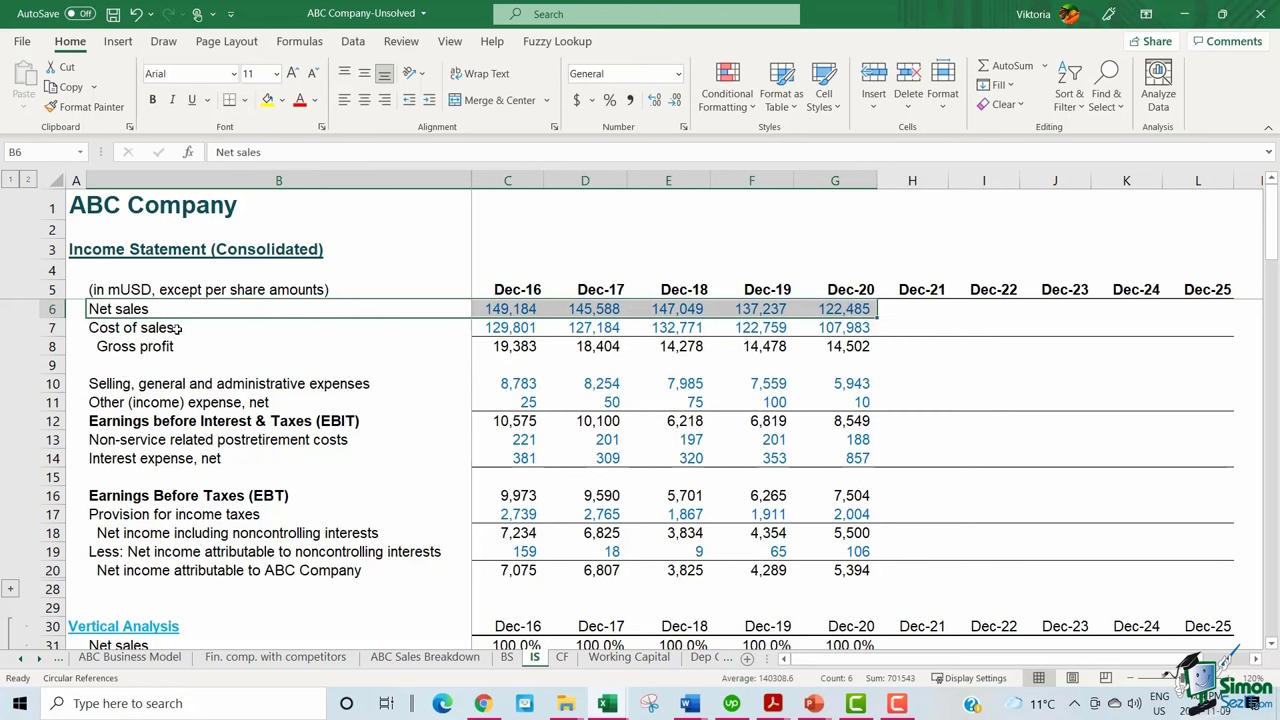
drag(175, 328, 858, 575)
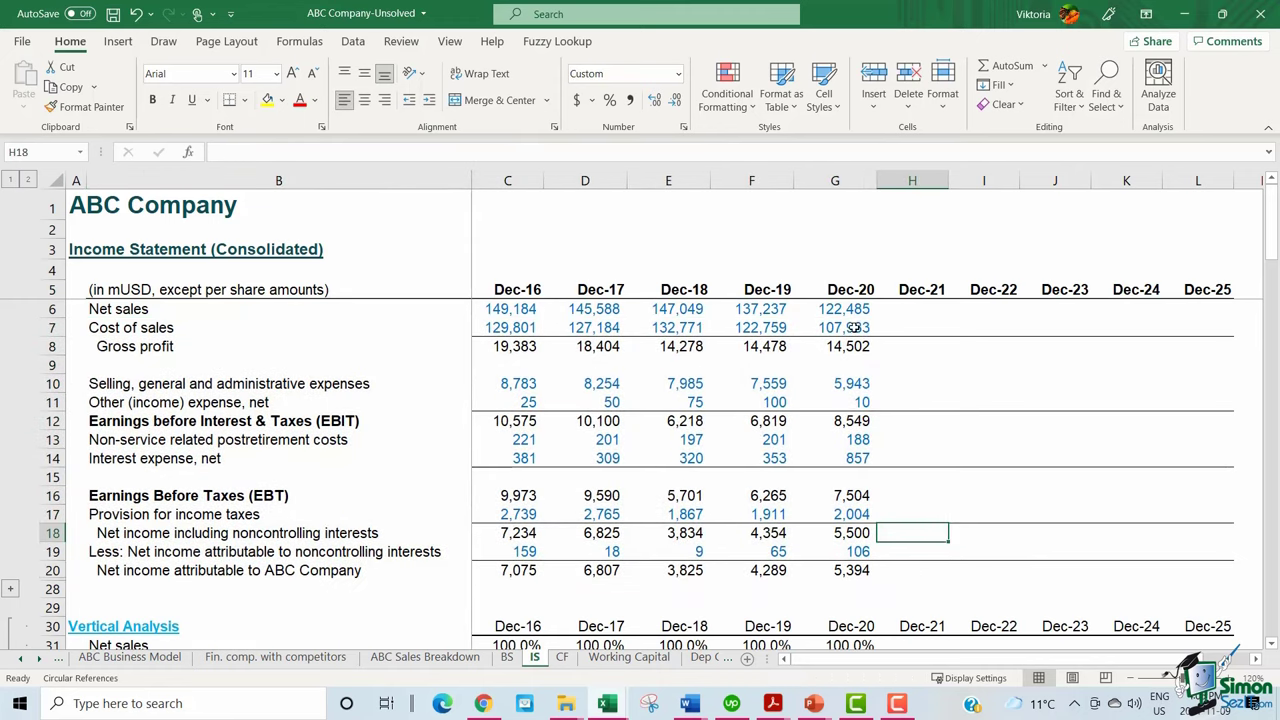
click(855, 328)
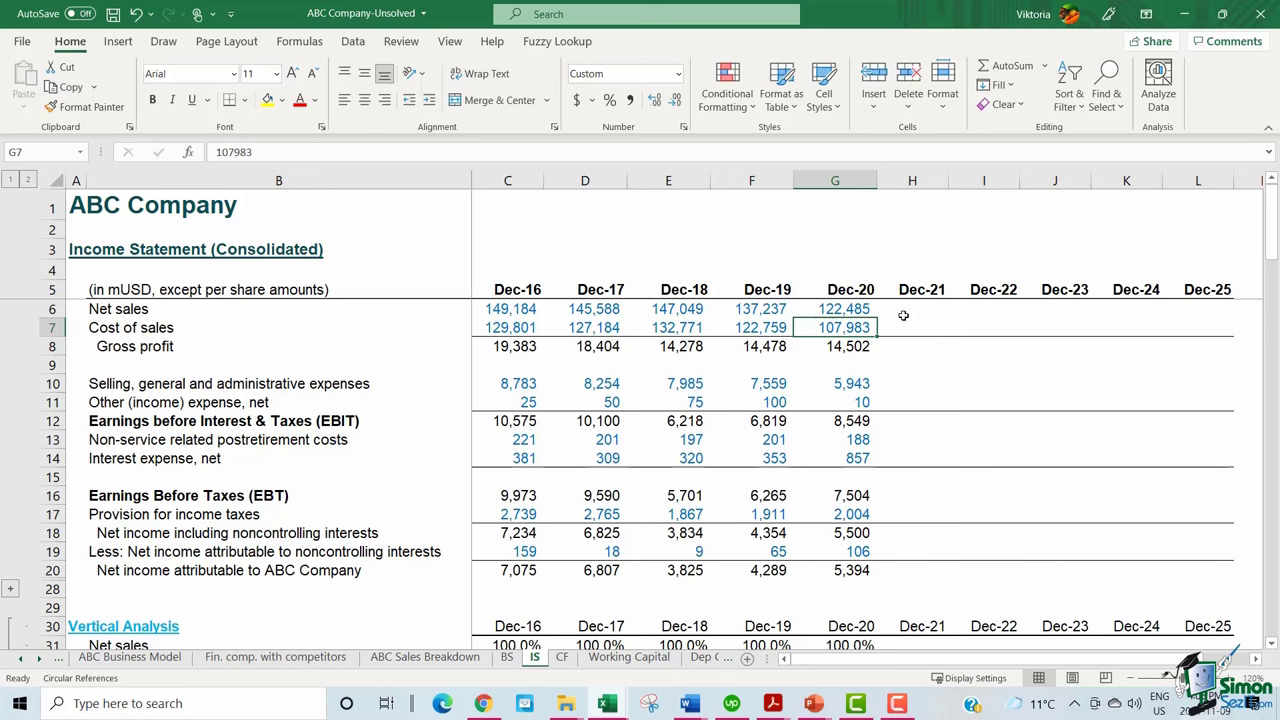
drag(912, 181, 1225, 207)
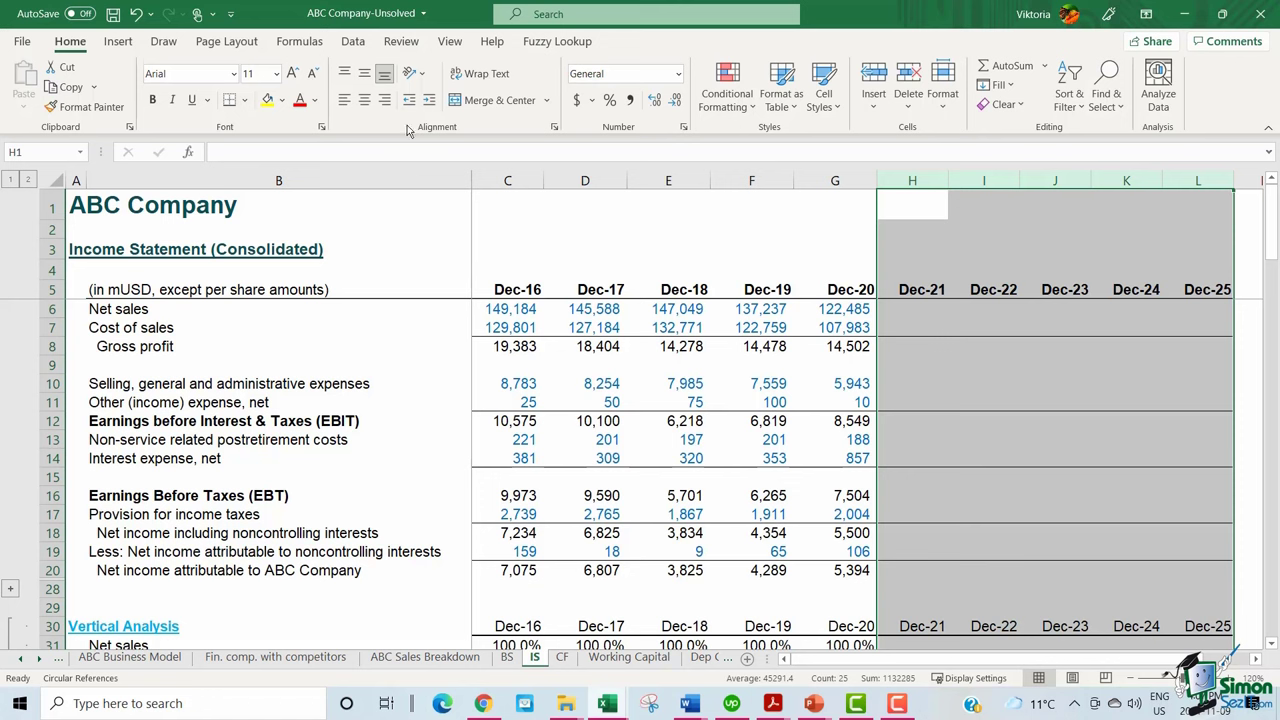
click(305, 385)
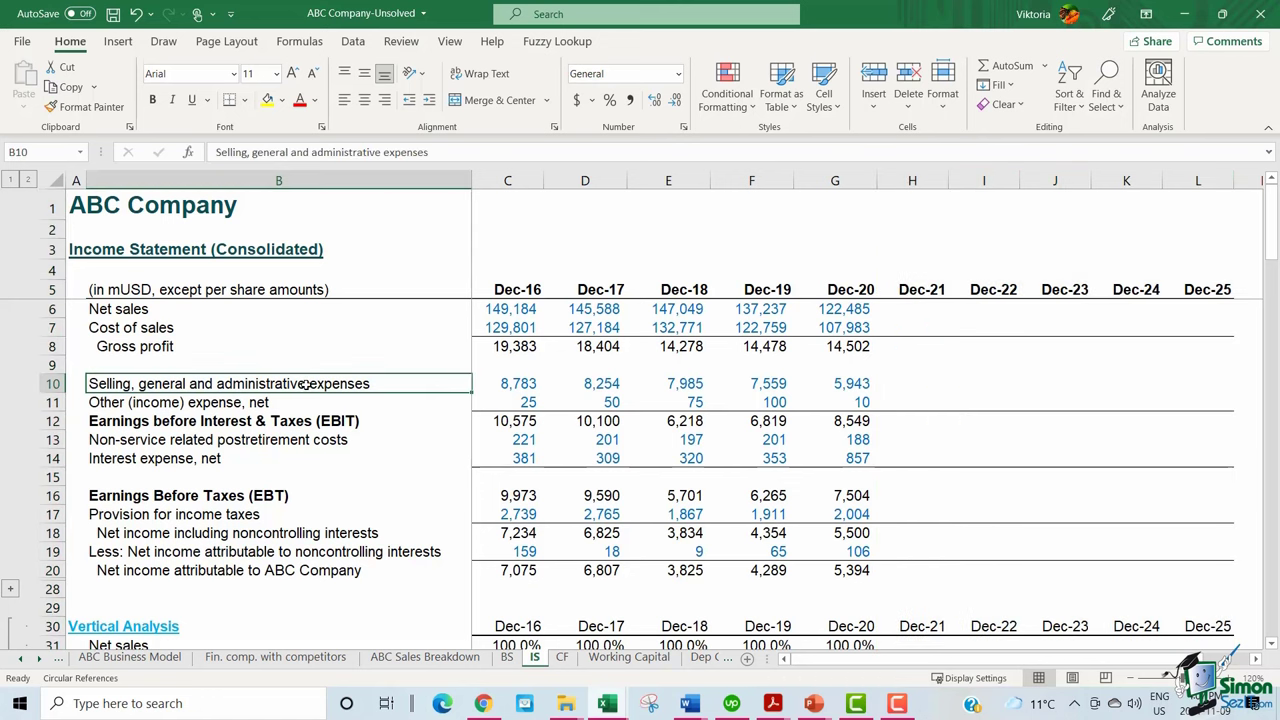
drag(305, 385, 855, 570)
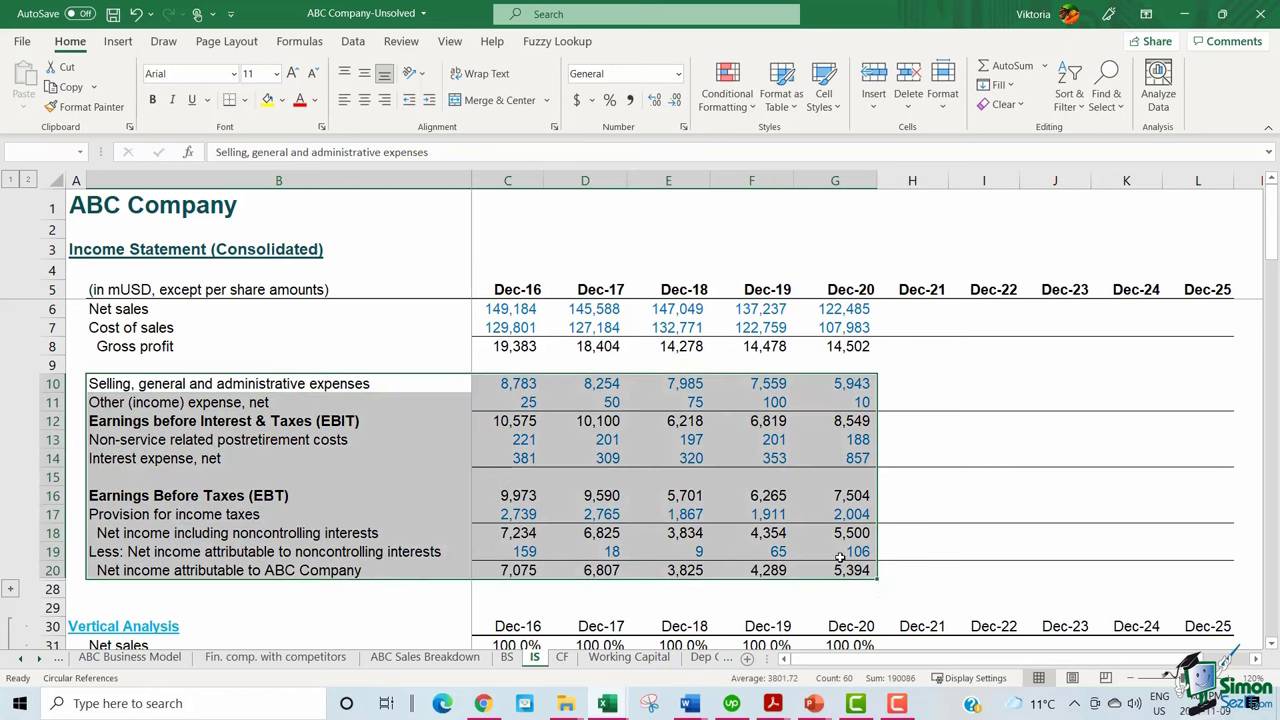
click(872, 313)
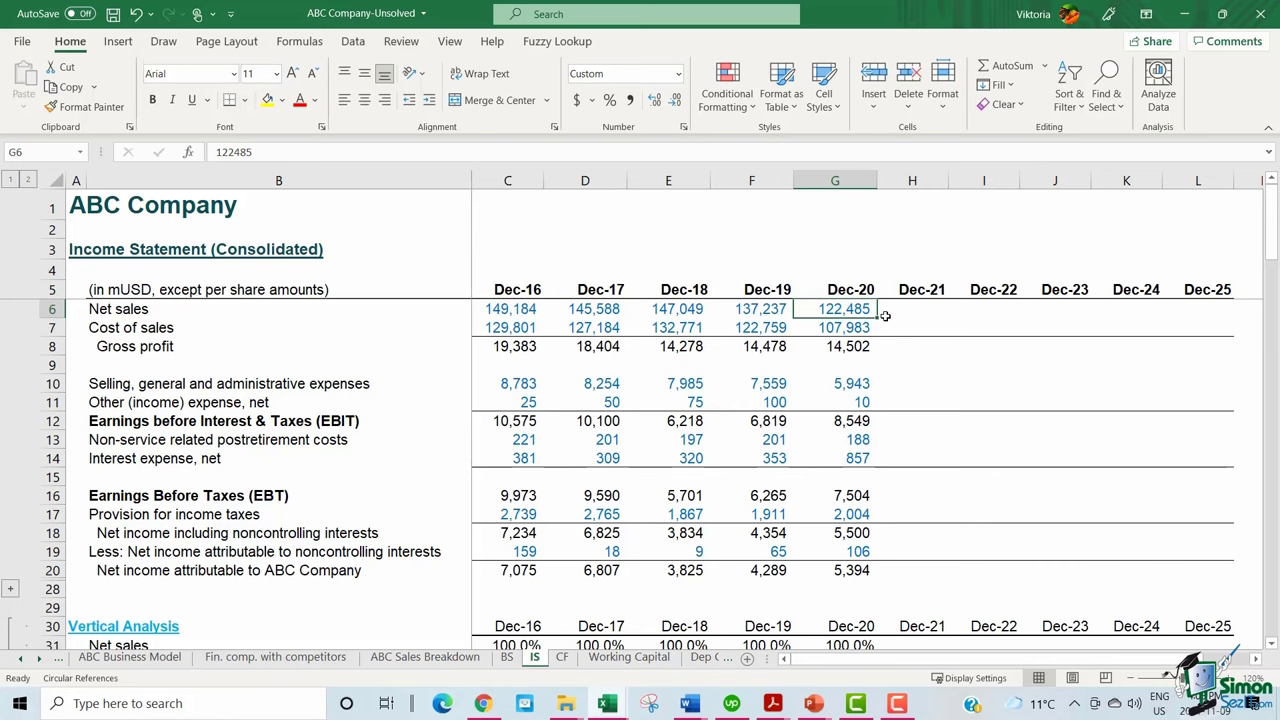
click(922, 329)
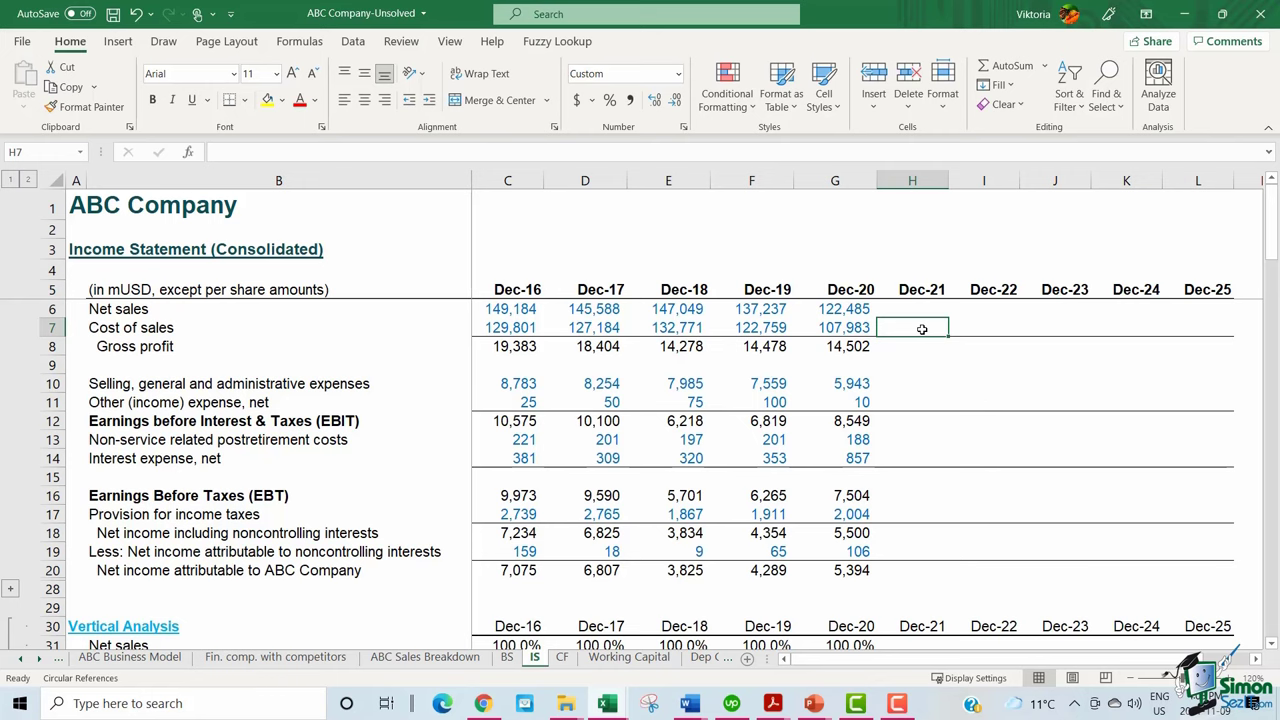
Switch to the BS sheet and examine its Dec-21 to Dec-25 columns and the Turnover Ratios for receivables, inventory and payables
key(ctrl+Page_Up)
drag(801, 180, 1126, 226)
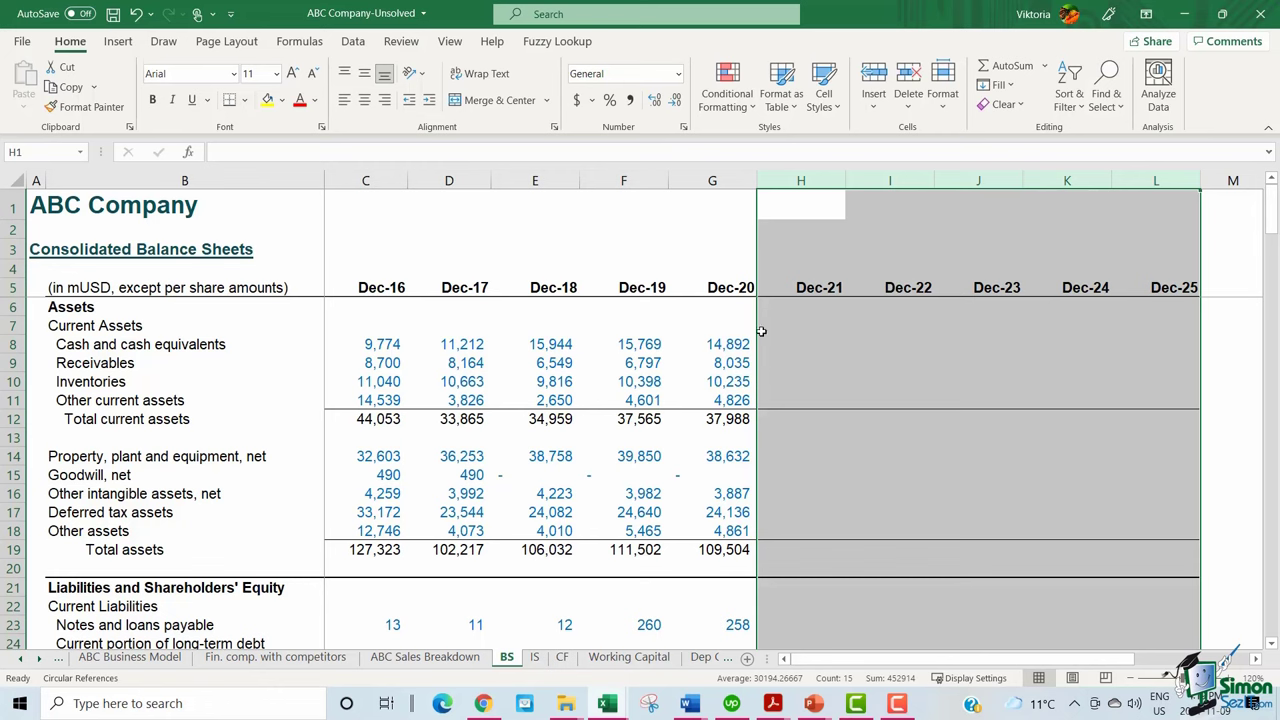
click(849, 490)
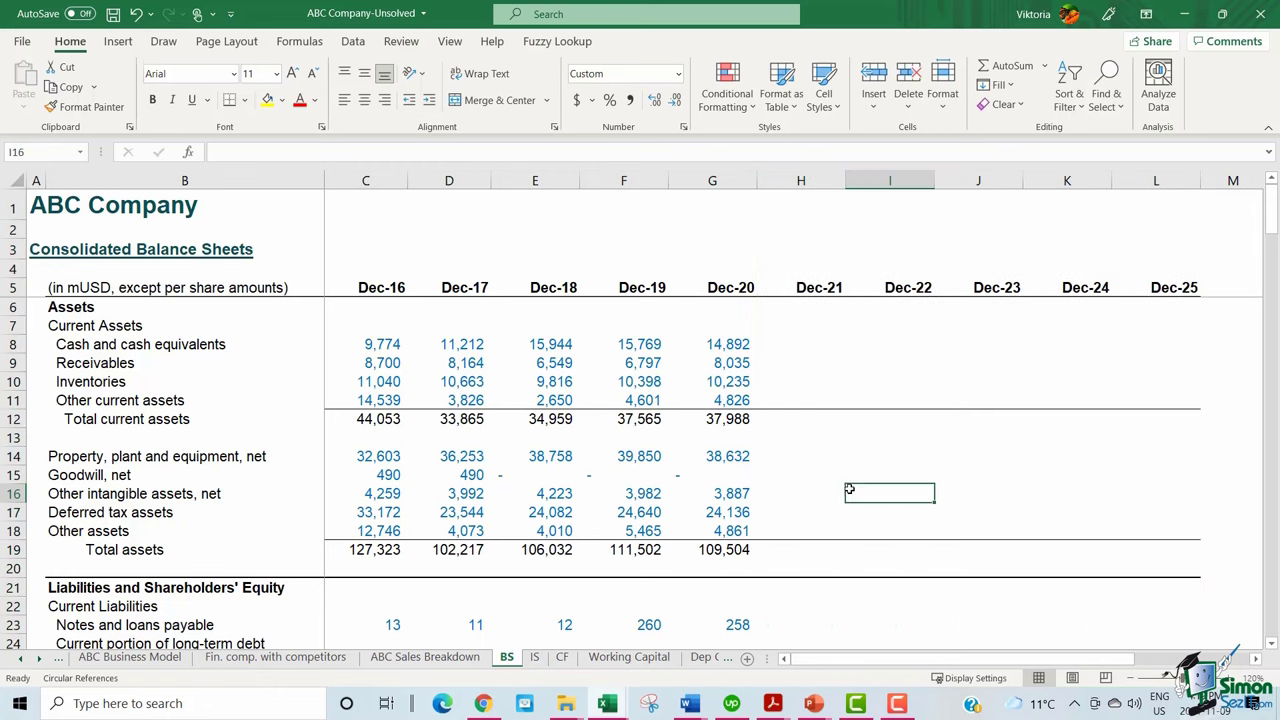
scroll(849, 489, down, 20)
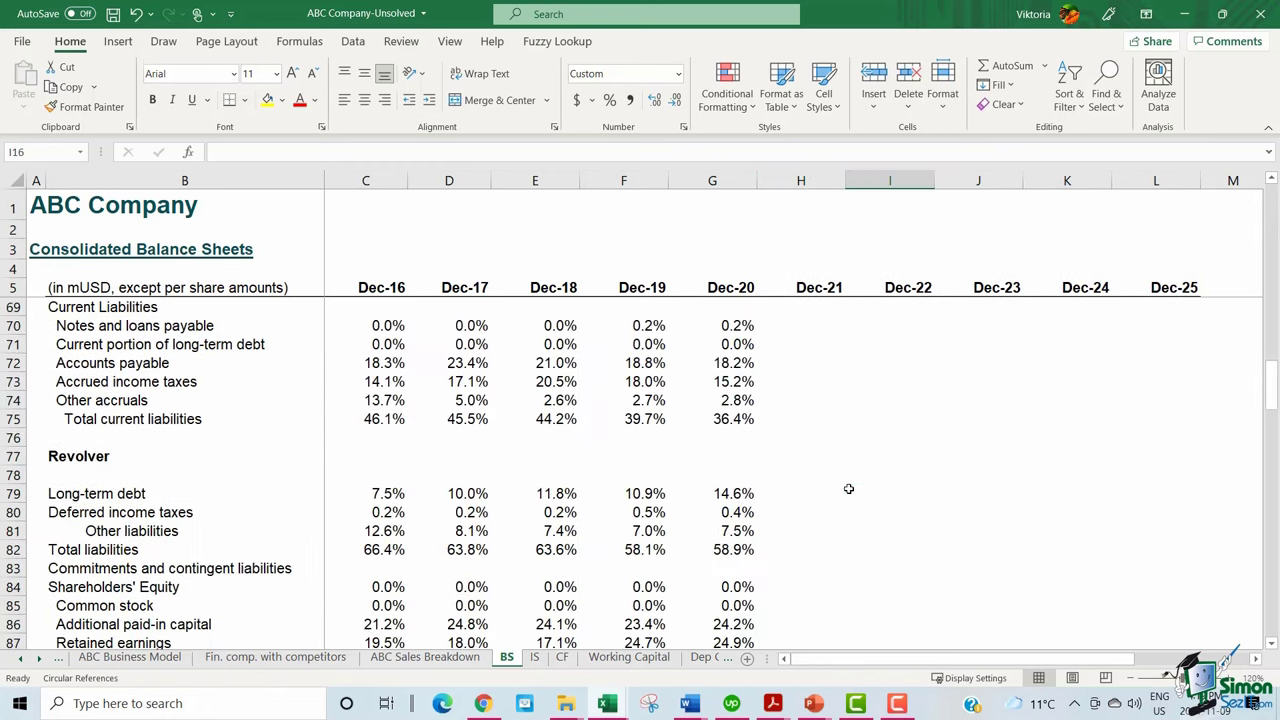
scroll(849, 489, down, 8)
drag(200, 381, 750, 445)
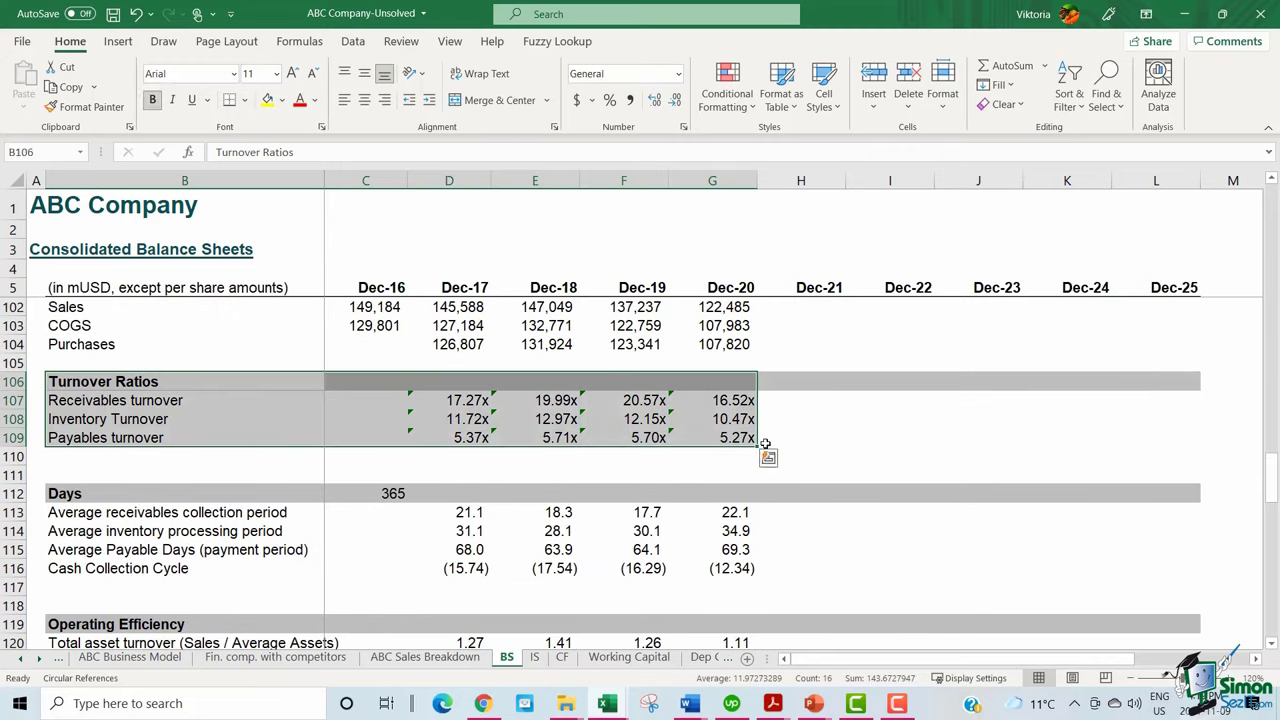
click(215, 385)
drag(215, 396, 760, 445)
Inspect the Receivables turnover row, its Dec-20 formula, and the empty Dec-21 to Dec-25 cells beside it
click(214, 400)
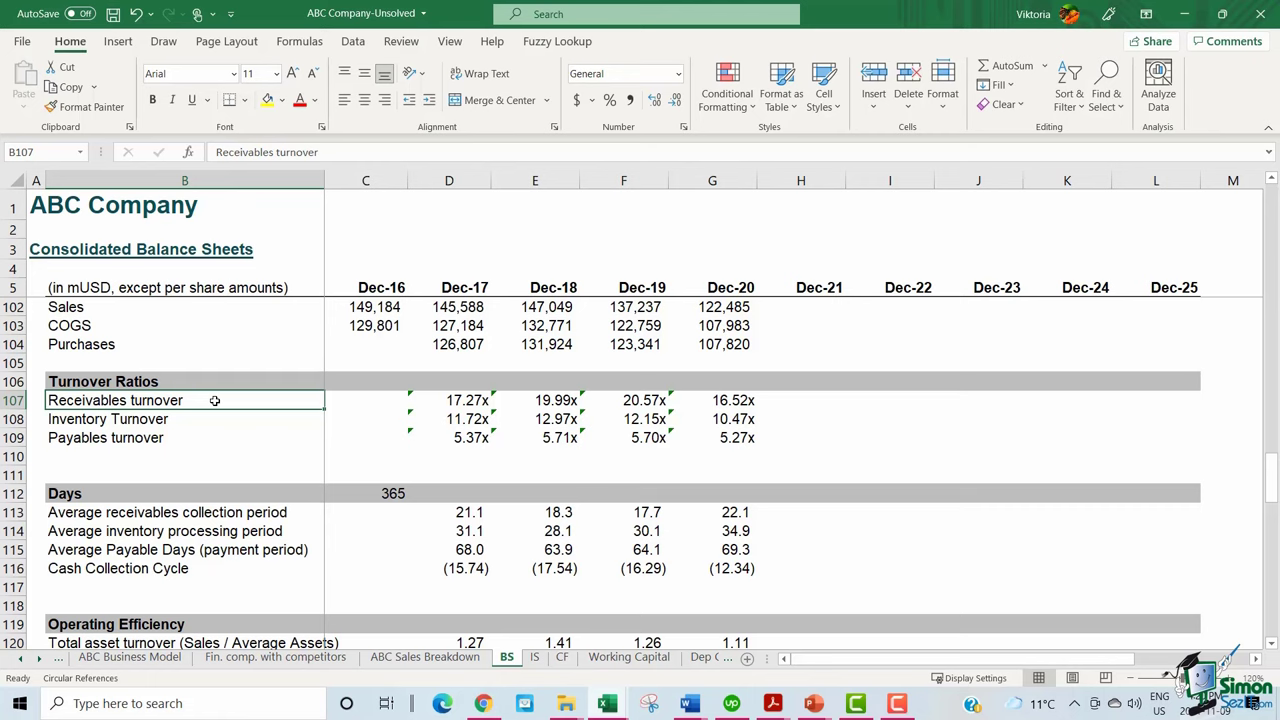
key(ctrl+shift+Right)
key(ctrl+shift+Right)
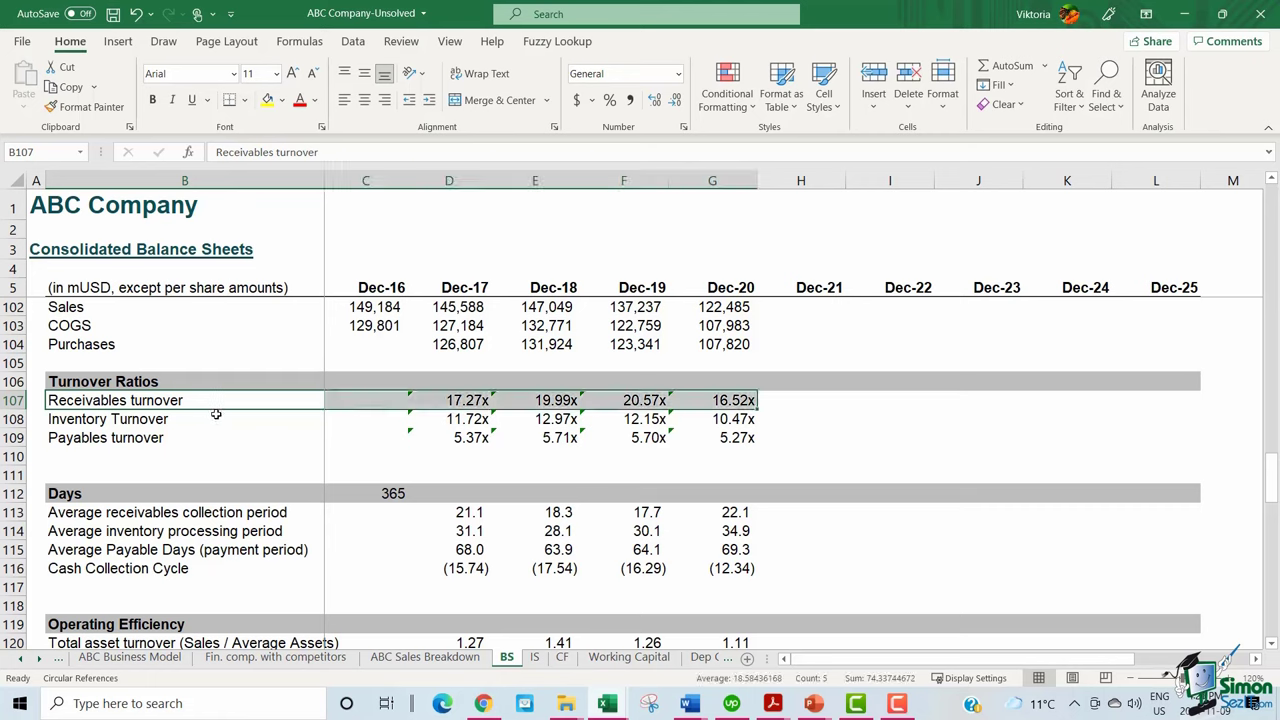
click(735, 400)
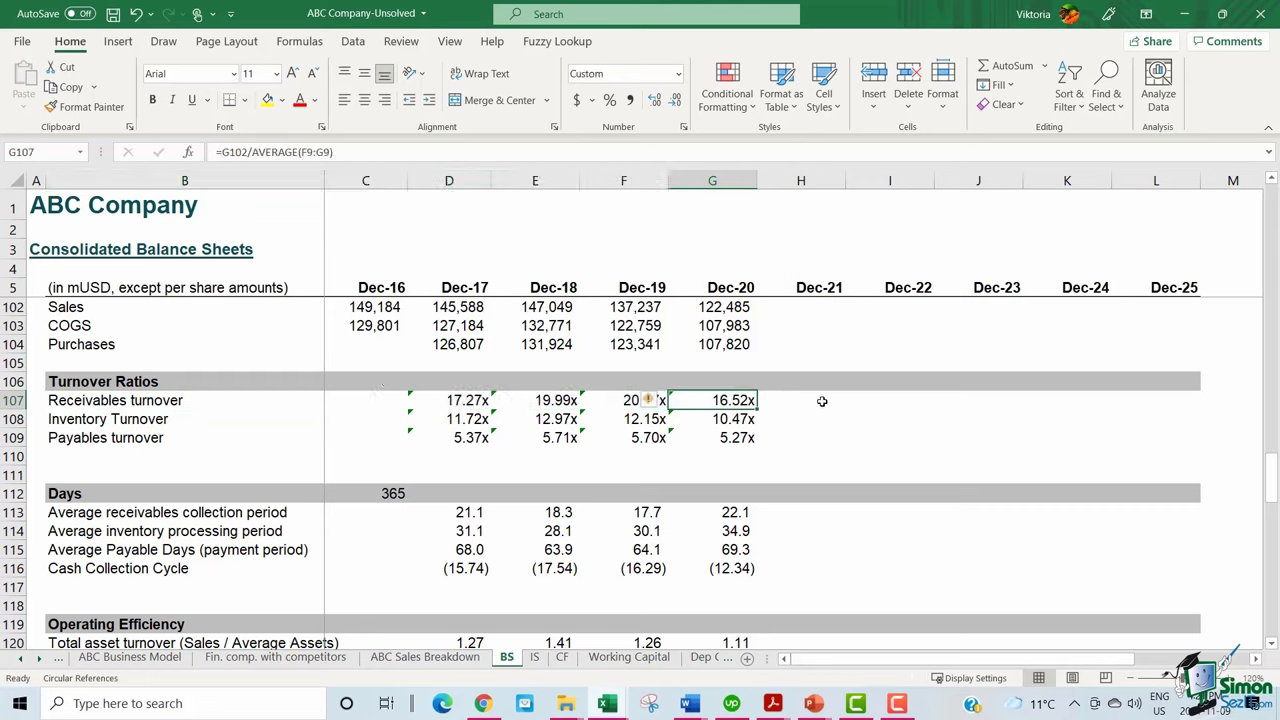
drag(791, 401, 1156, 403)
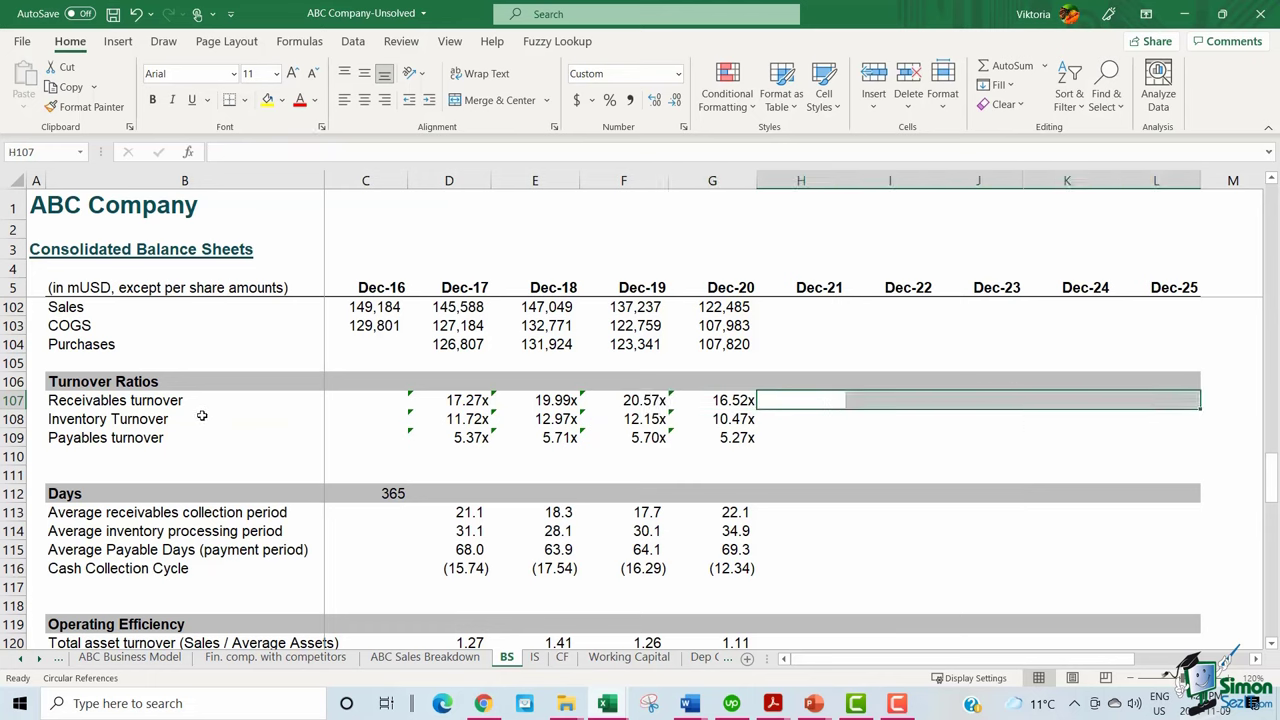
Examine the Inventory Turnover and Payables turnover rows and their Dec-20 formulas, ending beside them in the Dec-21 column
drag(202, 415, 718, 412)
drag(166, 440, 703, 433)
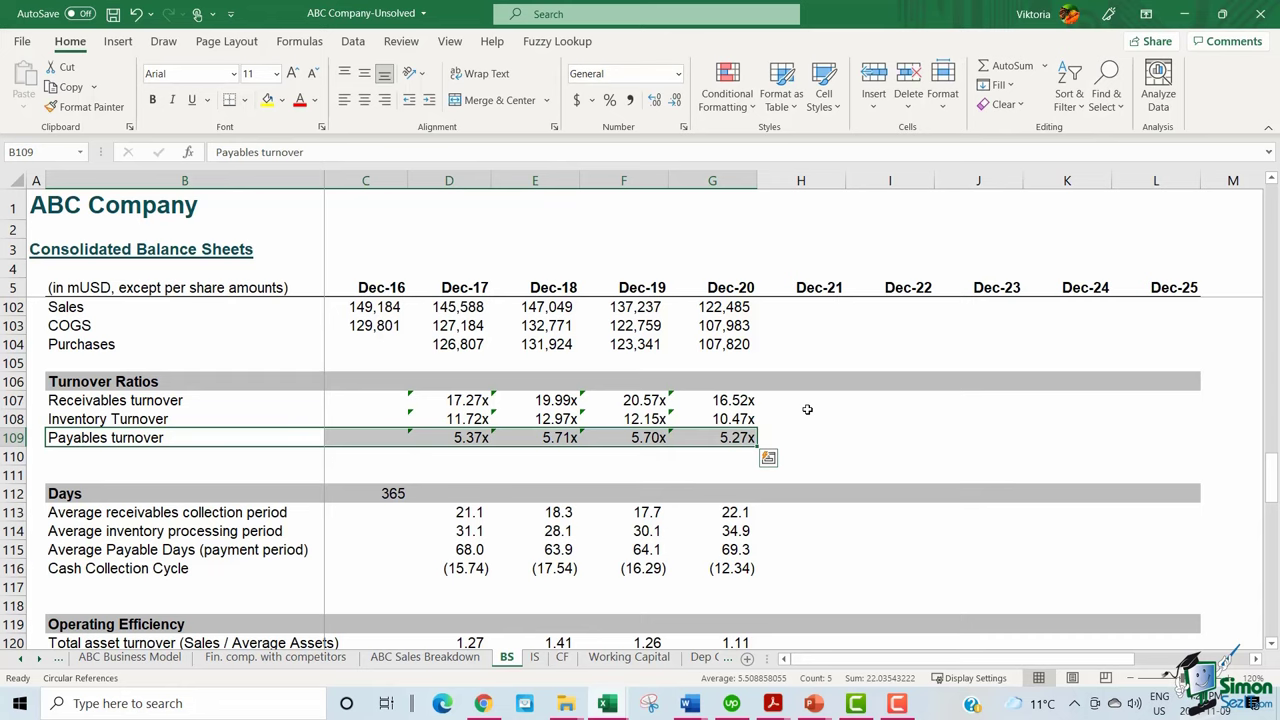
click(727, 420)
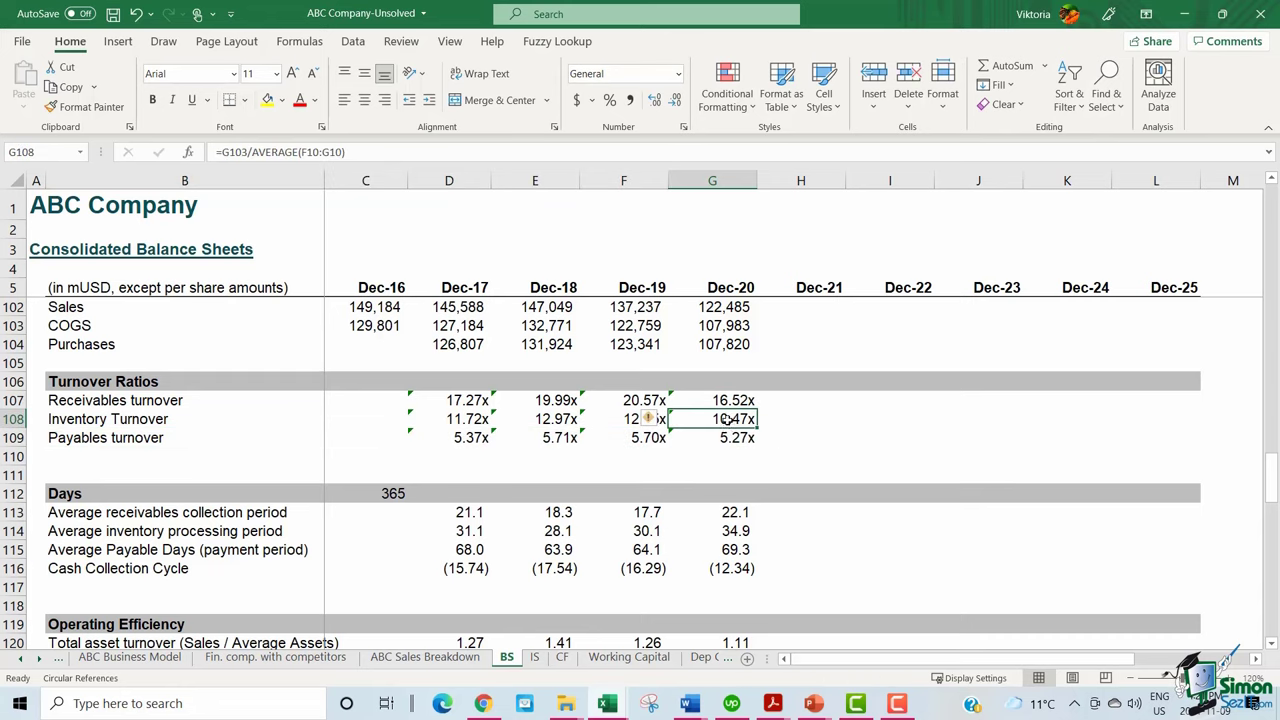
click(745, 439)
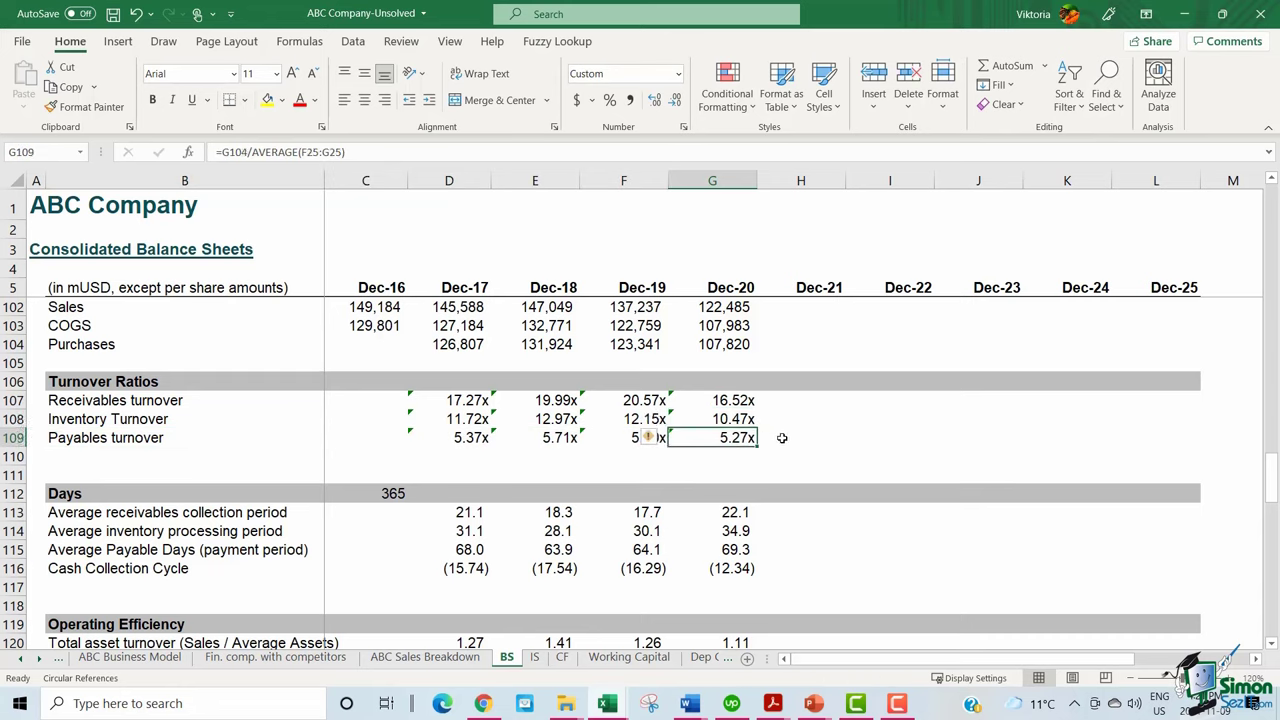
click(782, 438)
Review the balance sheet's Receivables, Inventories and Other current assets rows from Dec-16 through the Dec-25 forecast columns
click(826, 414)
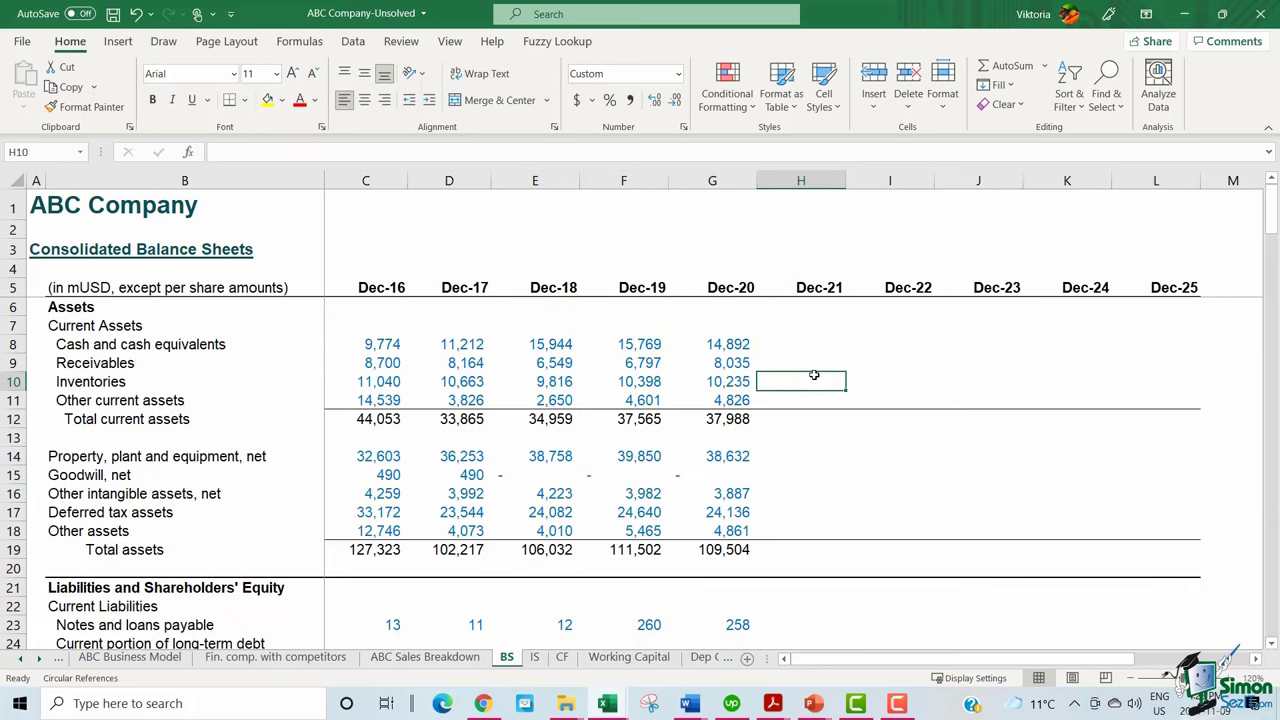
drag(805, 344, 877, 389)
drag(205, 362, 1126, 402)
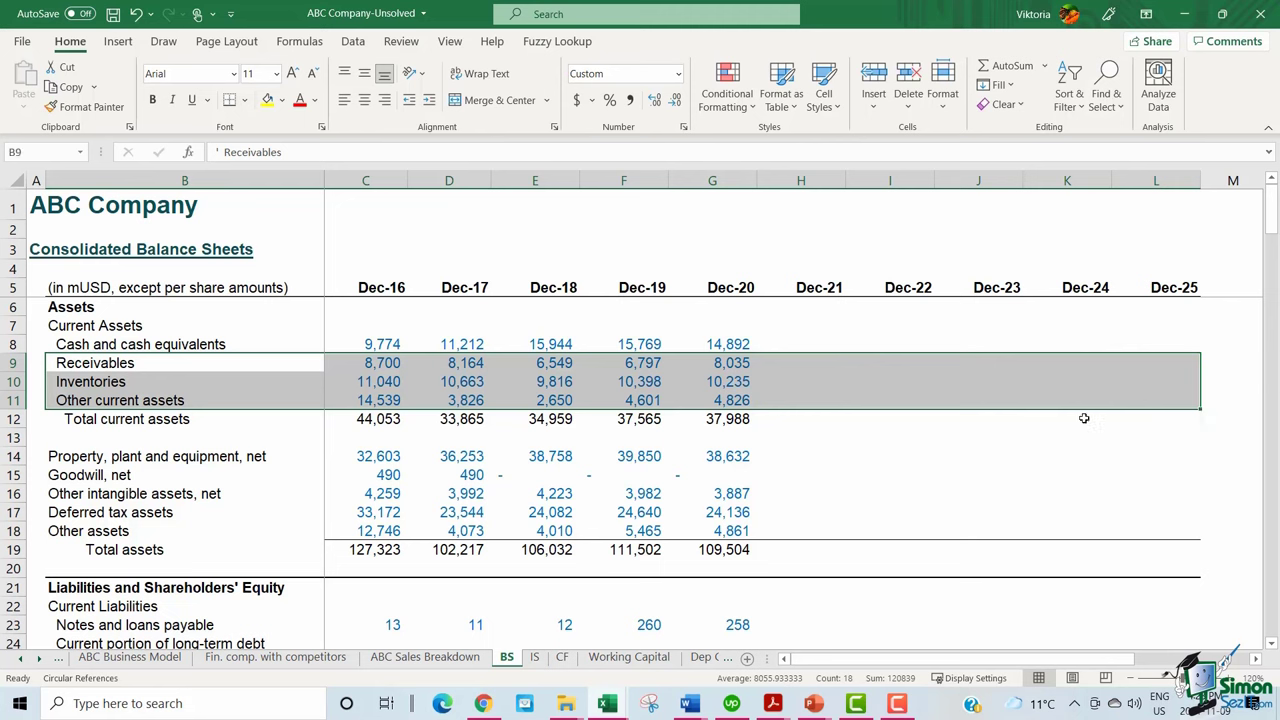
Switch to the CF sheet and review the Cash effects of changes in receivables, inventories, payables and other items through Dec-25
click(562, 658)
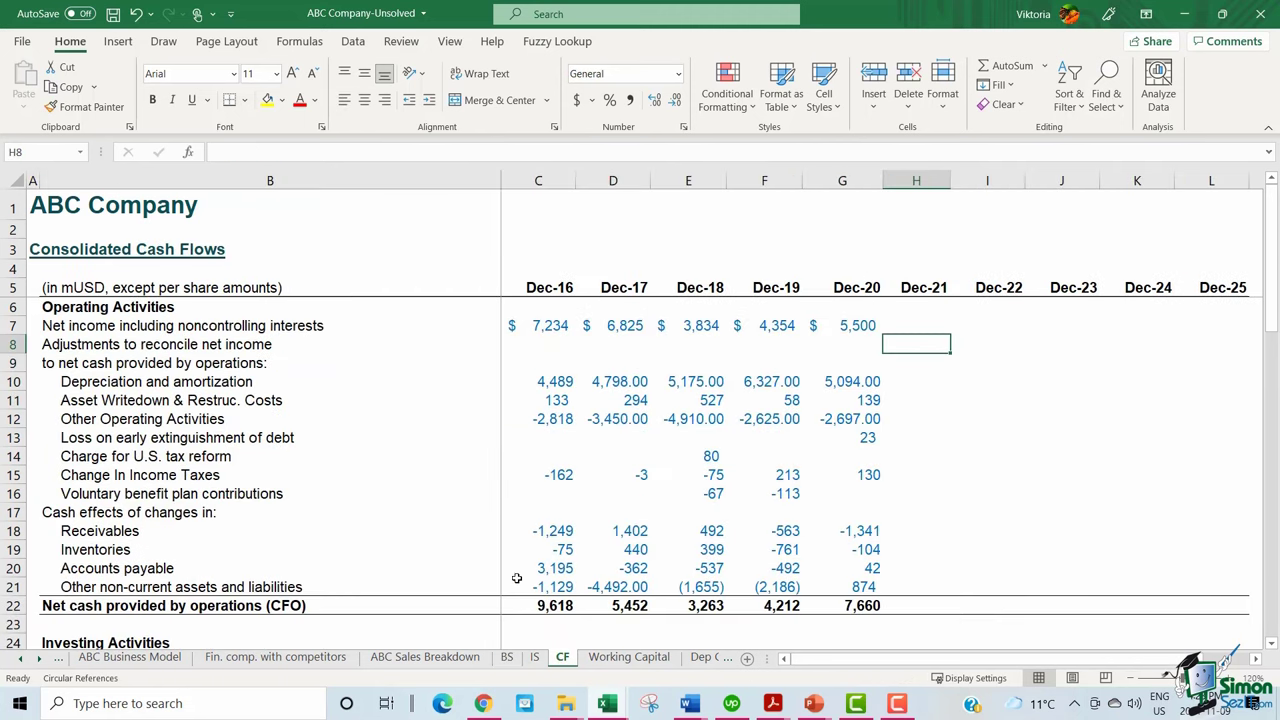
scroll(619, 509, down, 1)
drag(136, 463, 1149, 535)
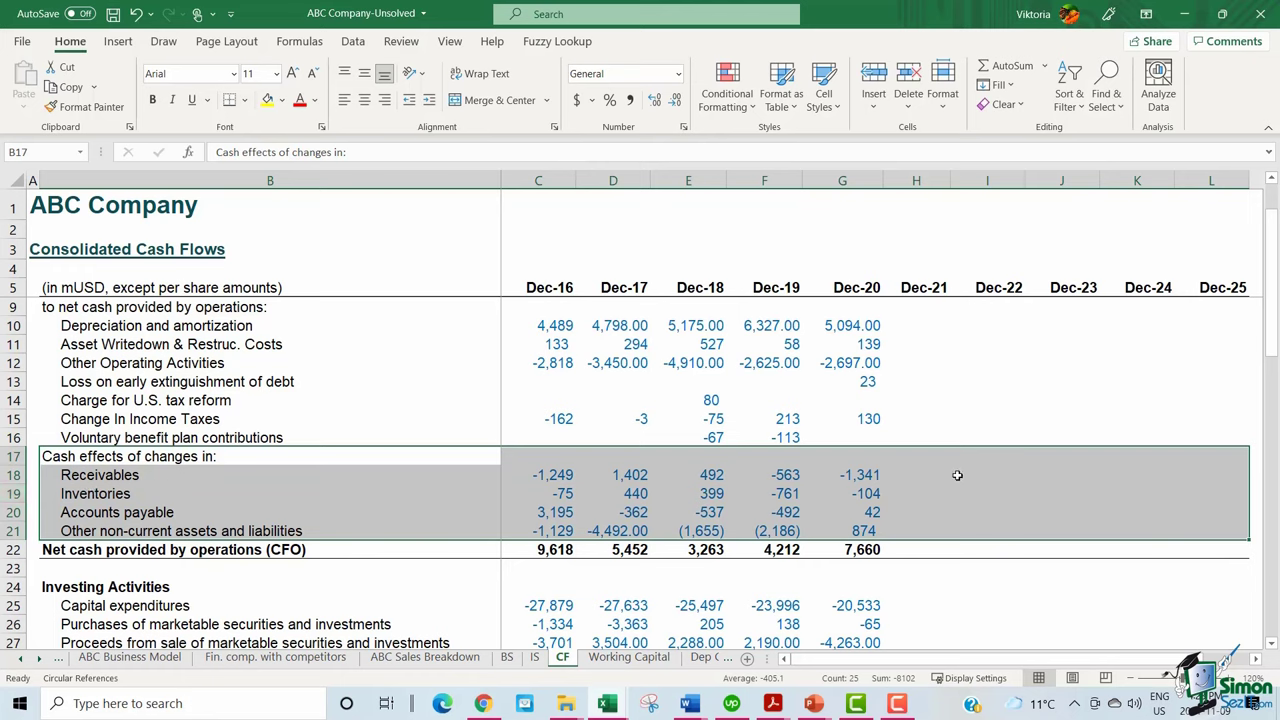
drag(922, 456, 1207, 530)
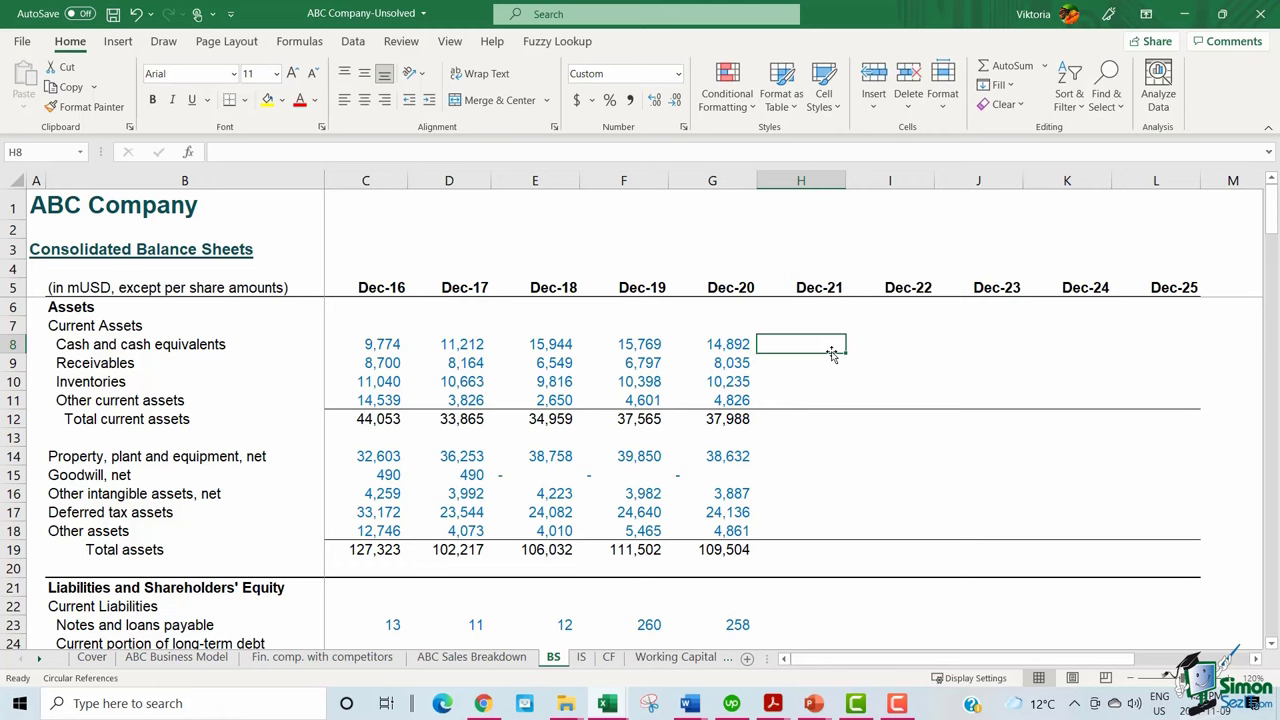
Review the Property, plant and equipment, net row on the BS sheet from Dec-16 to Dec-20
drag(114, 460, 725, 456)
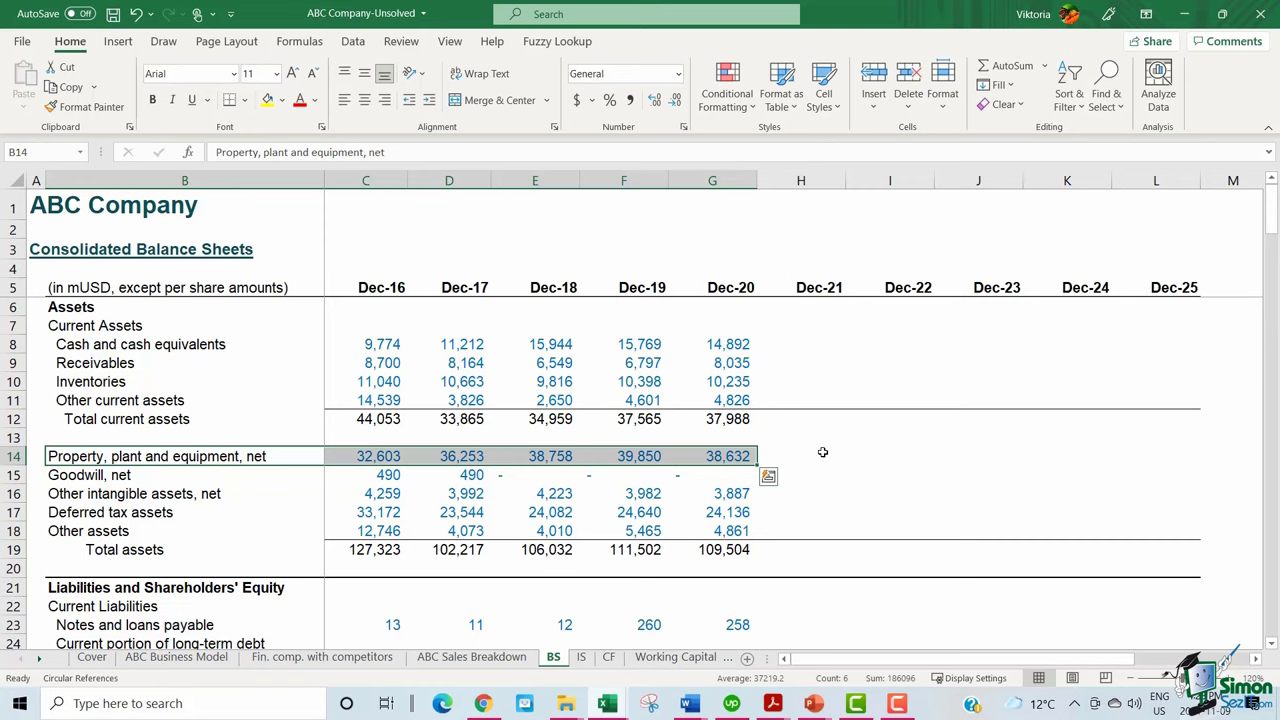
click(964, 376)
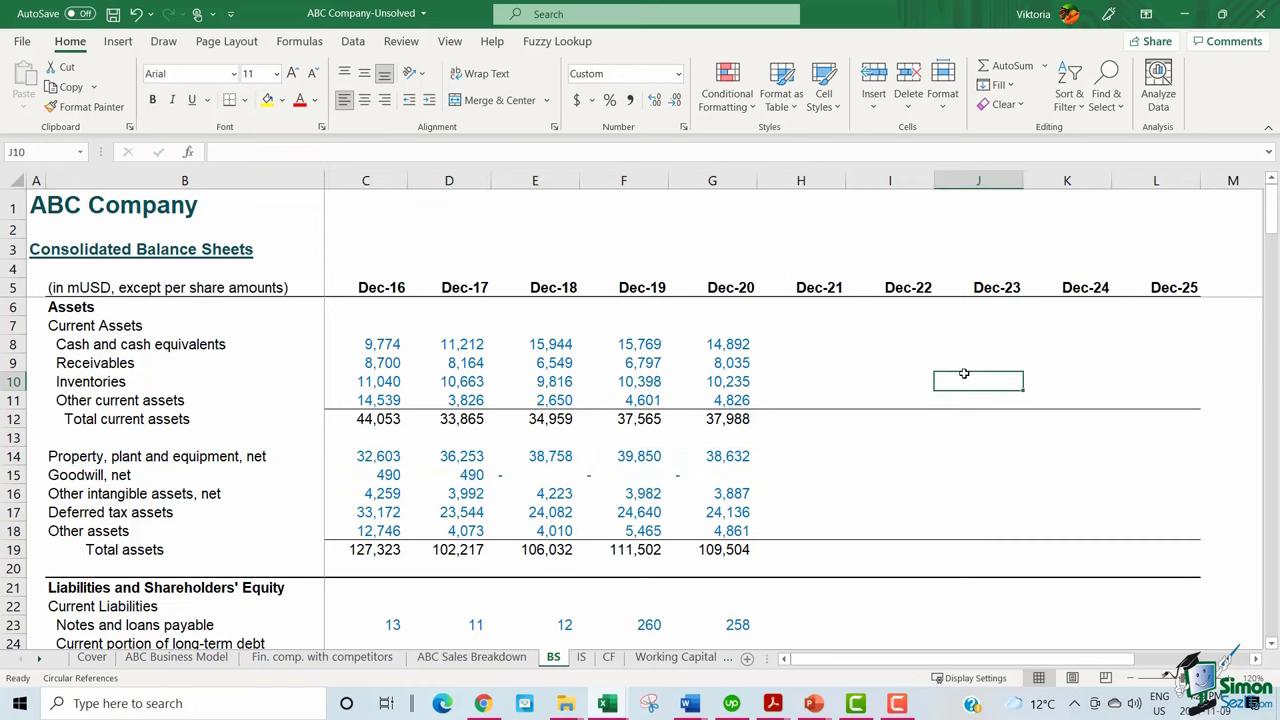